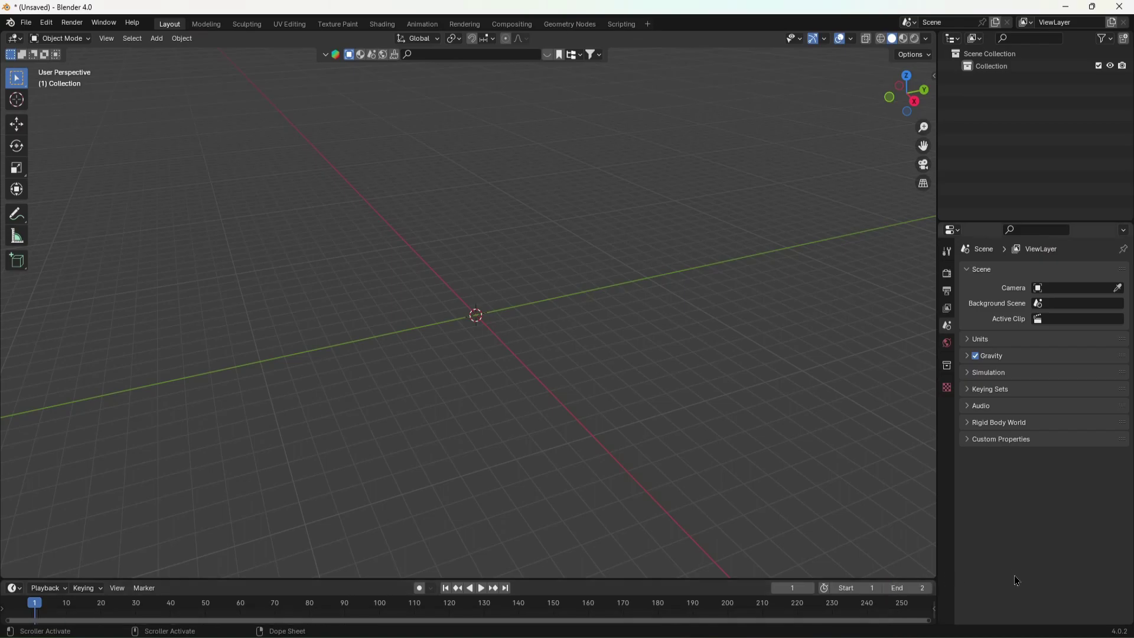
Set the playback end frame to 1, then look around the empty scene in walk mode.
click(922, 594)
text(1)
key(Return)
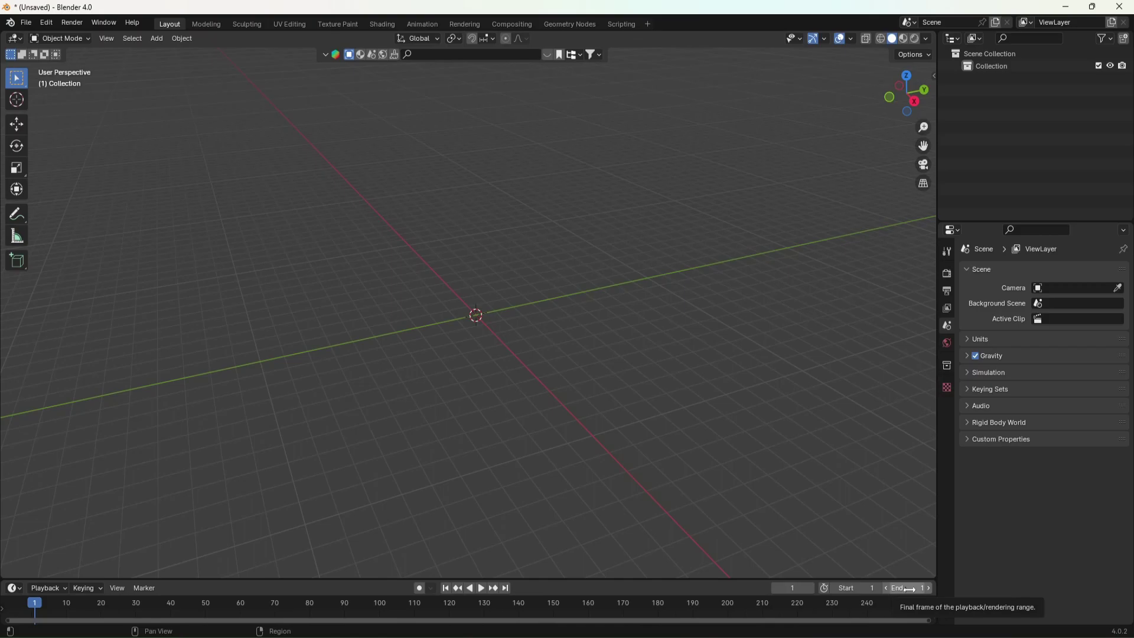
key(shift+grave)
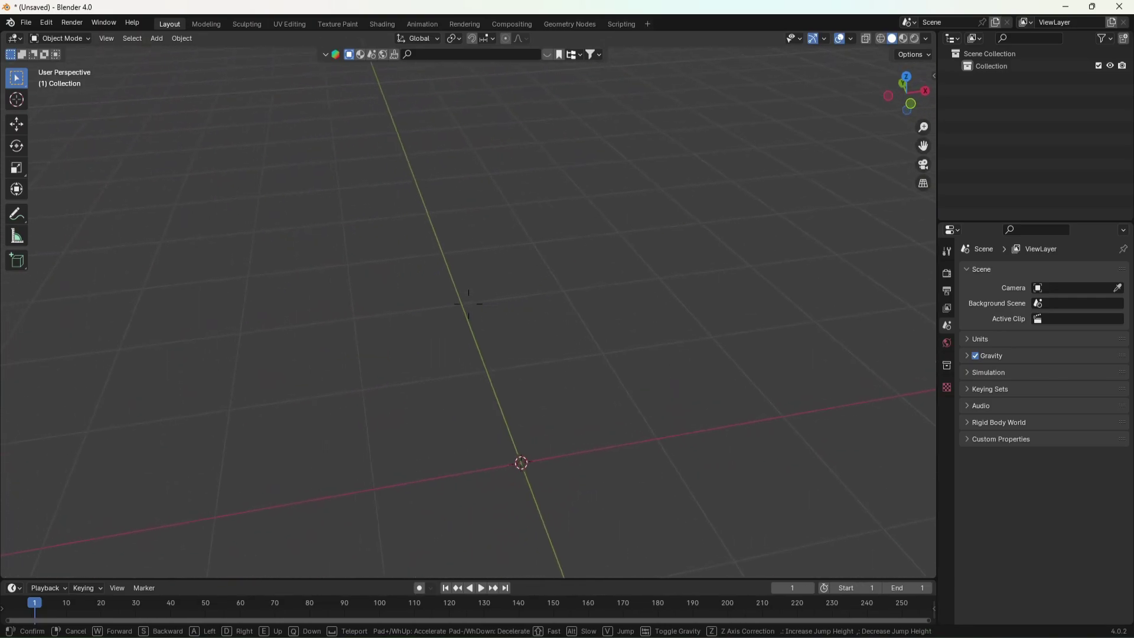
key(Return)
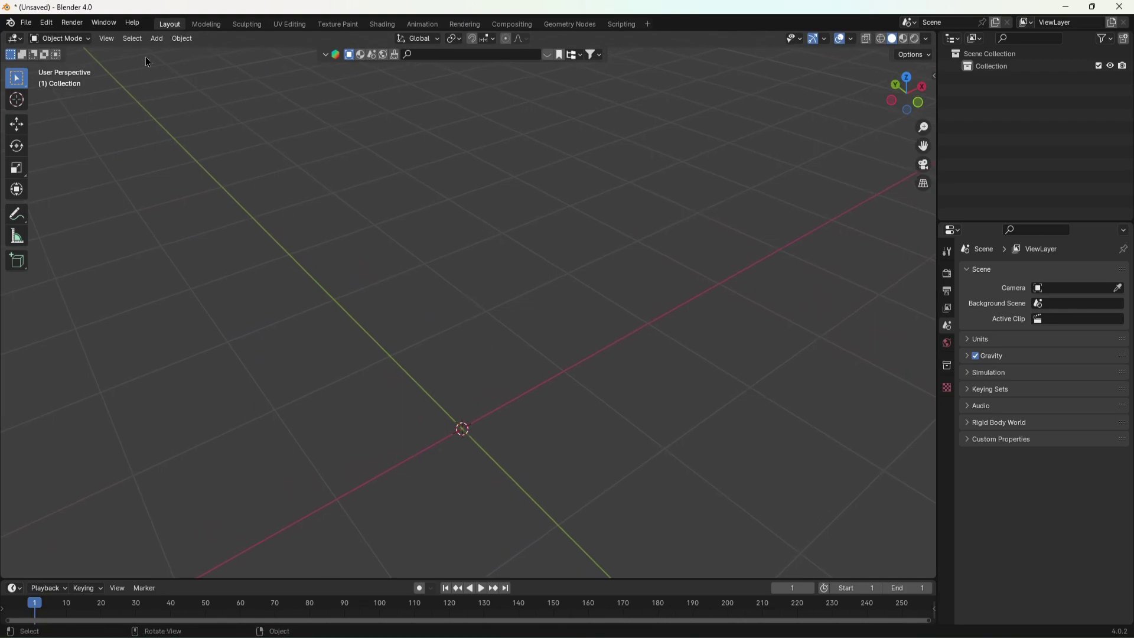
Add a cube and move the view back to look down on it.
click(156, 38)
mouse_move(174, 52)
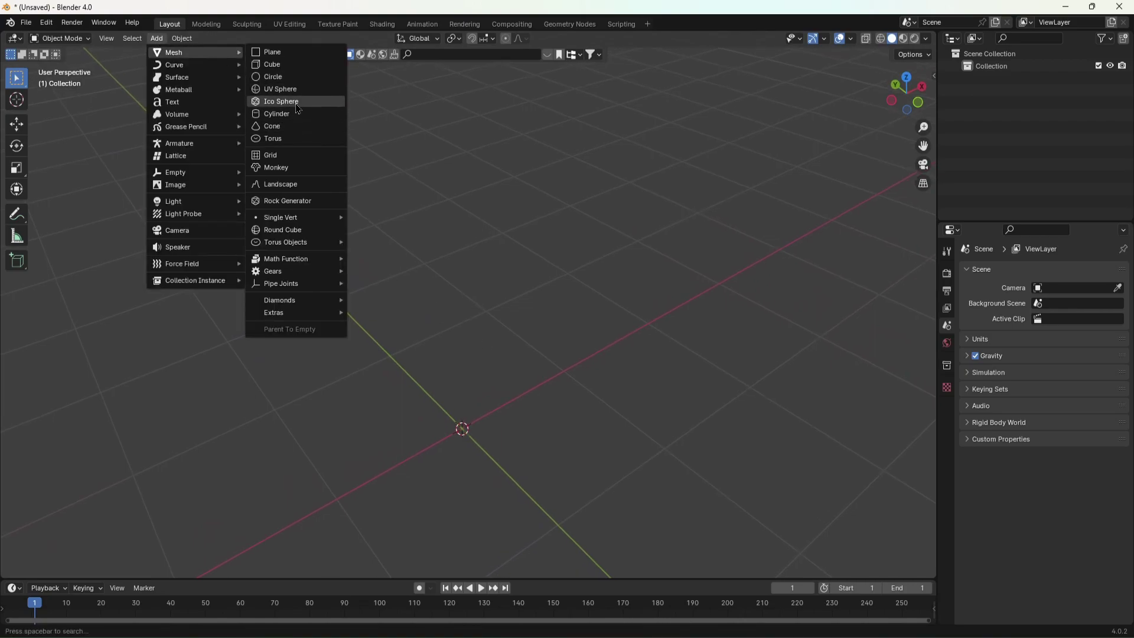
click(277, 65)
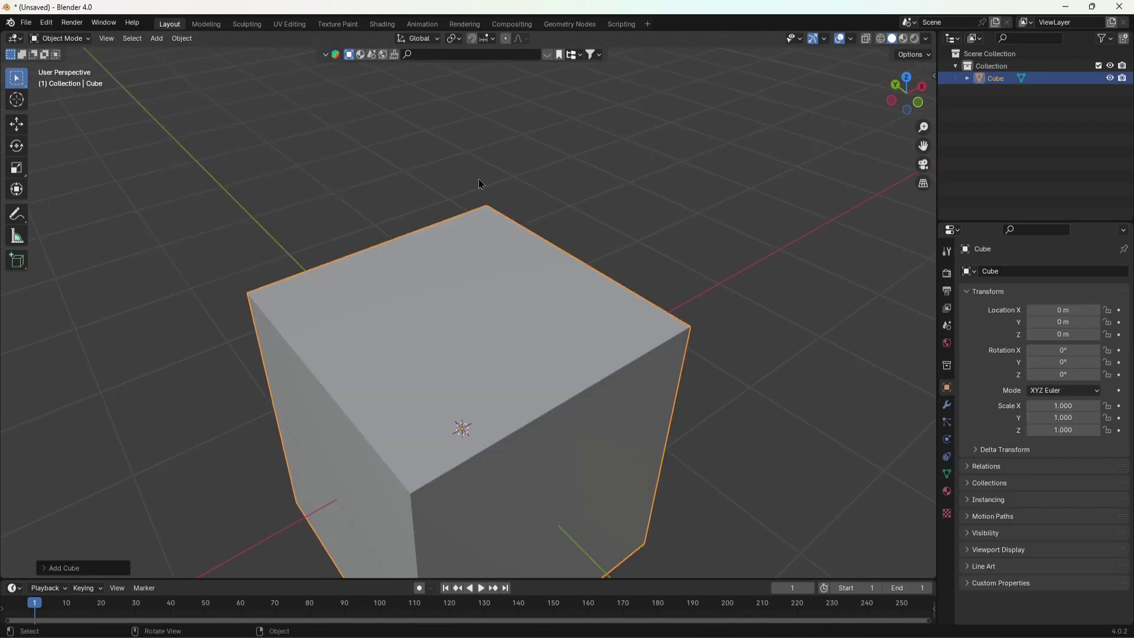
key(shift+grave)
key(s)
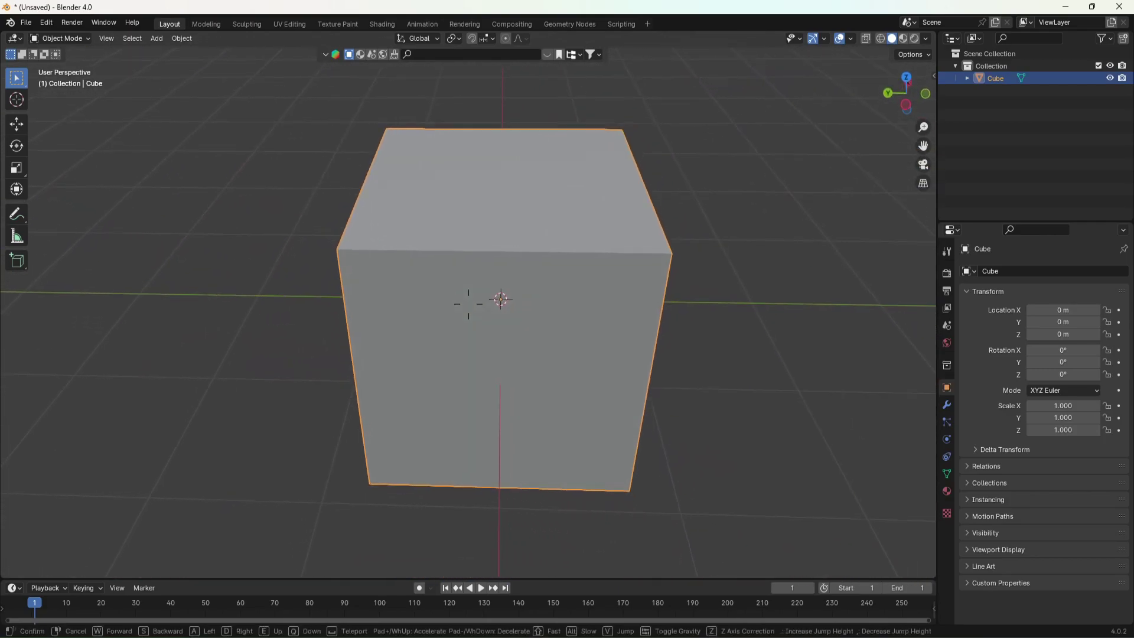
click(390, 220)
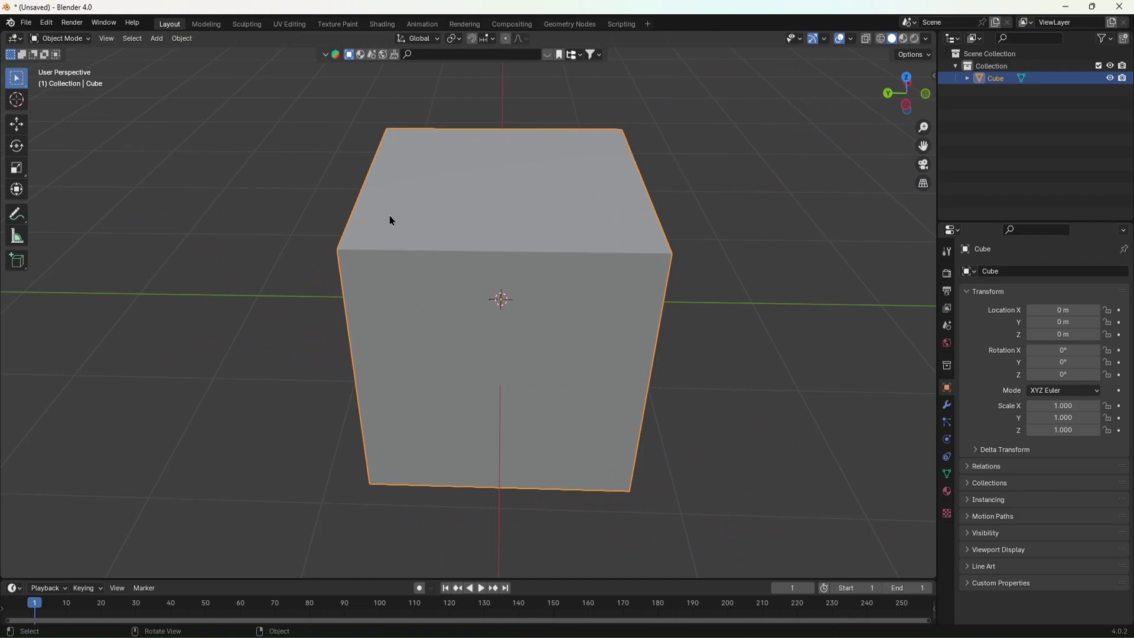
middle_drag(390, 213, 486, 290)
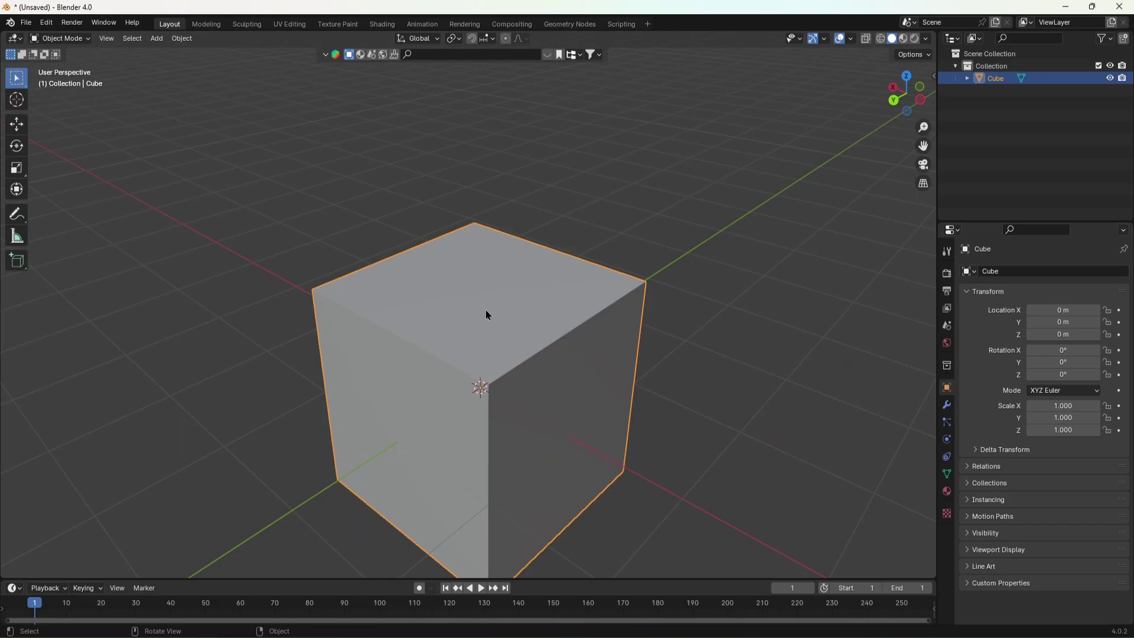
Flatten the cube into a thin slab, raise it to about 0.78 m, and narrow its depth.
key(r)
key(Escape)
click(22, 192)
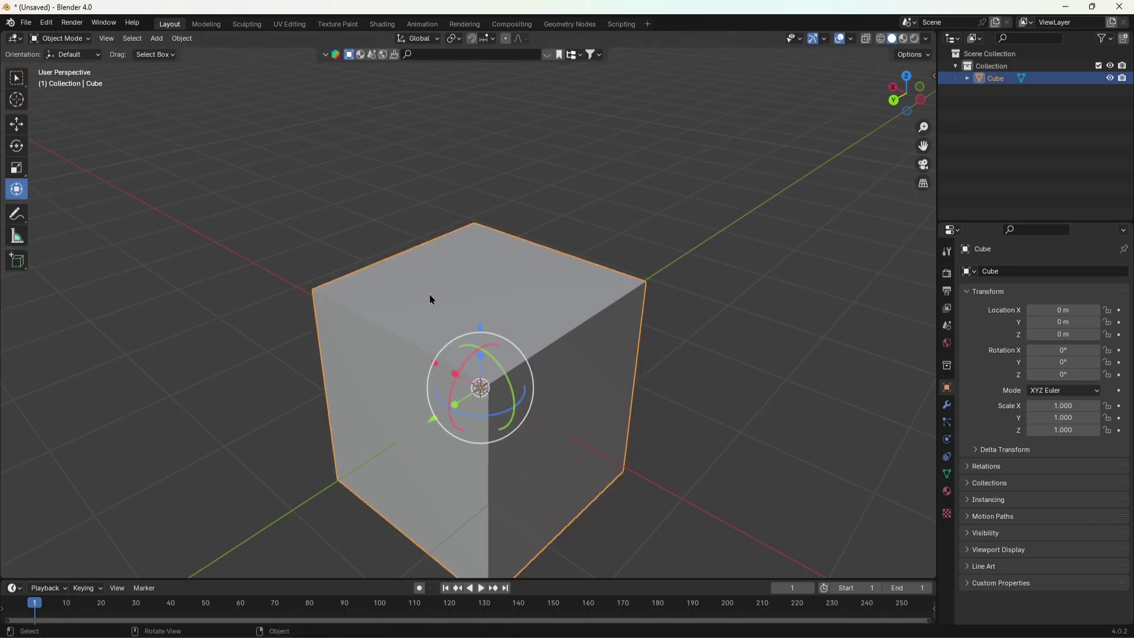
drag(481, 361, 481, 388)
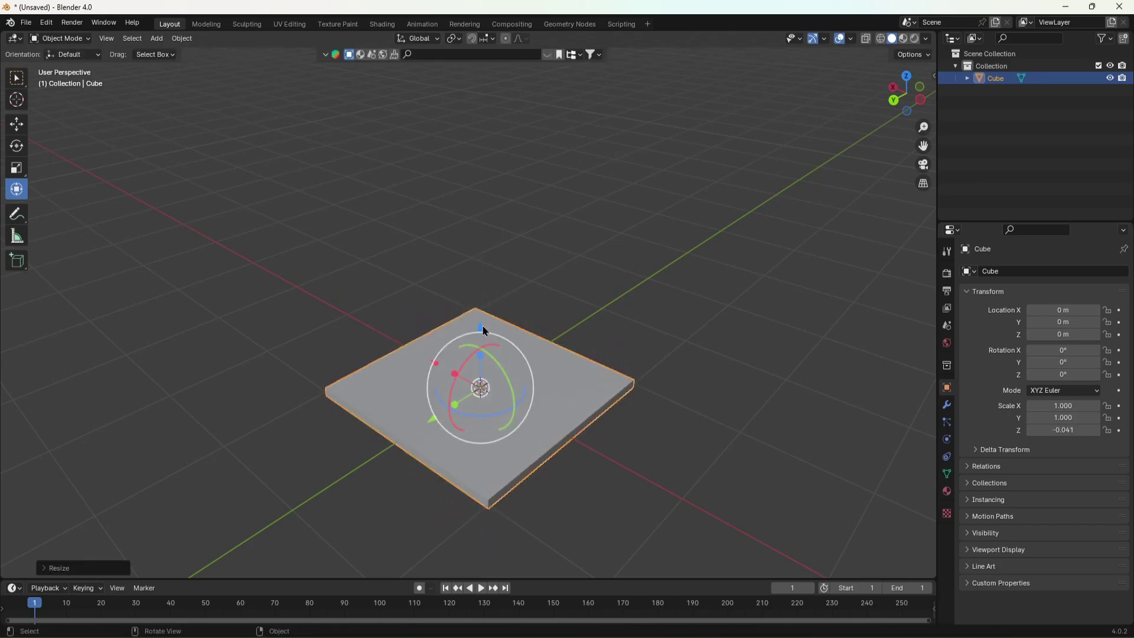
drag(484, 331, 481, 248)
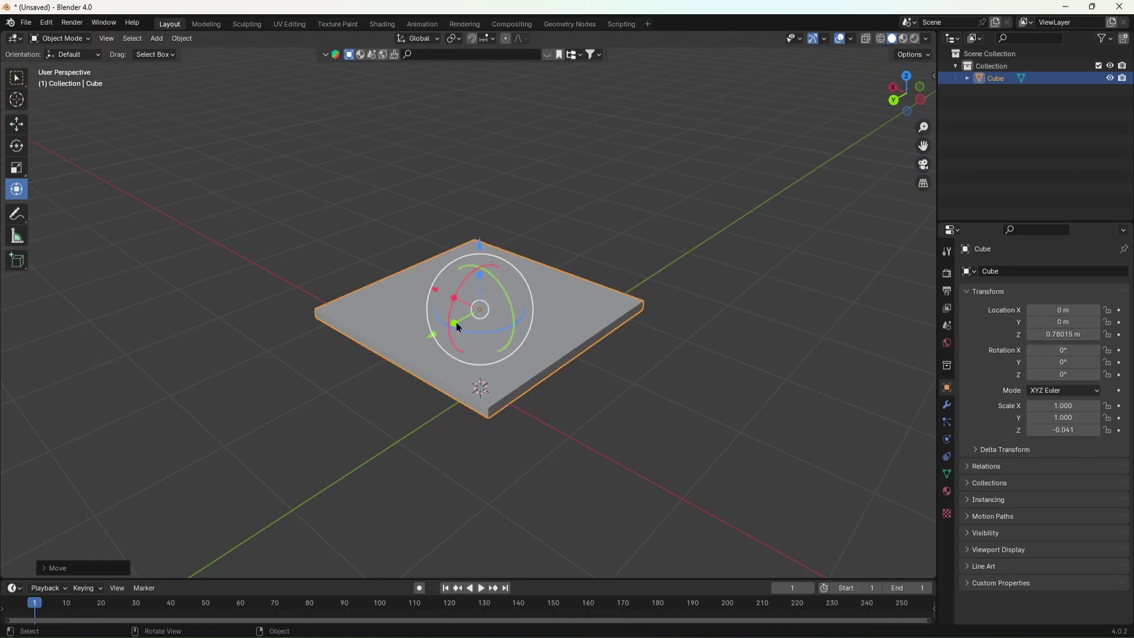
drag(459, 328, 476, 307)
Confirm the slab's narrower 0.208 depth and step the view back from it.
key(shift+grave)
key(w)
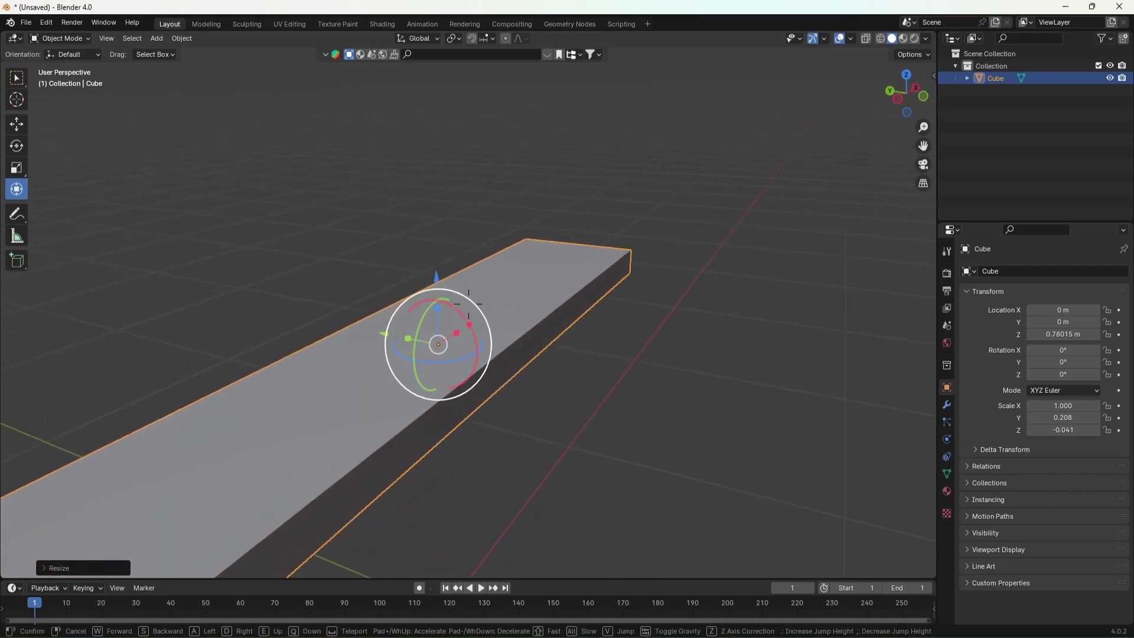
key(s)
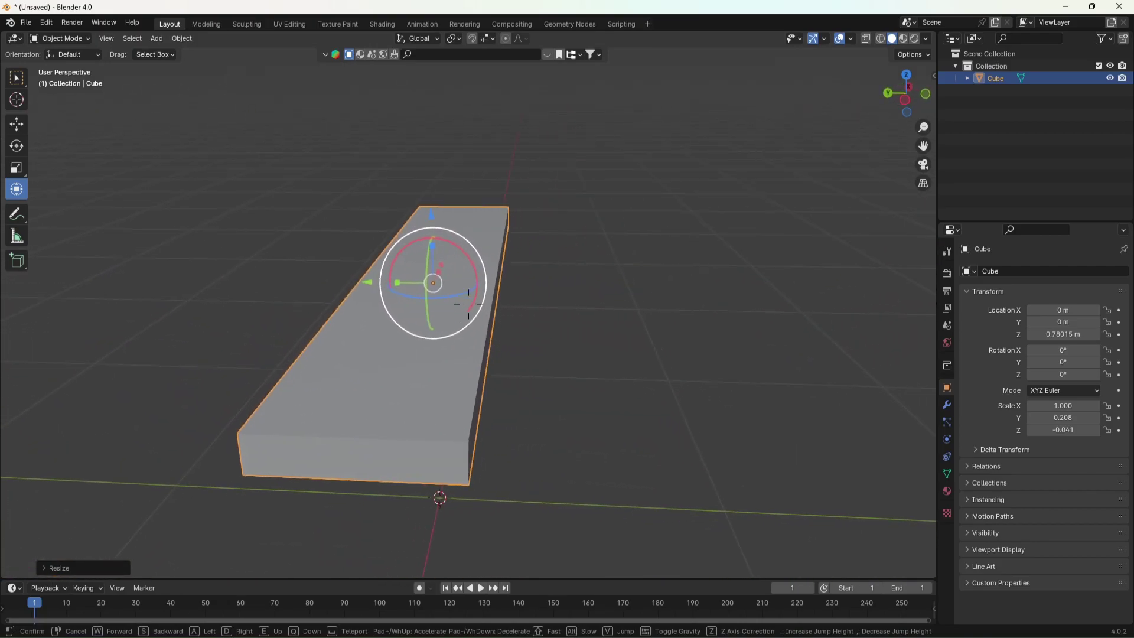
click(394, 236)
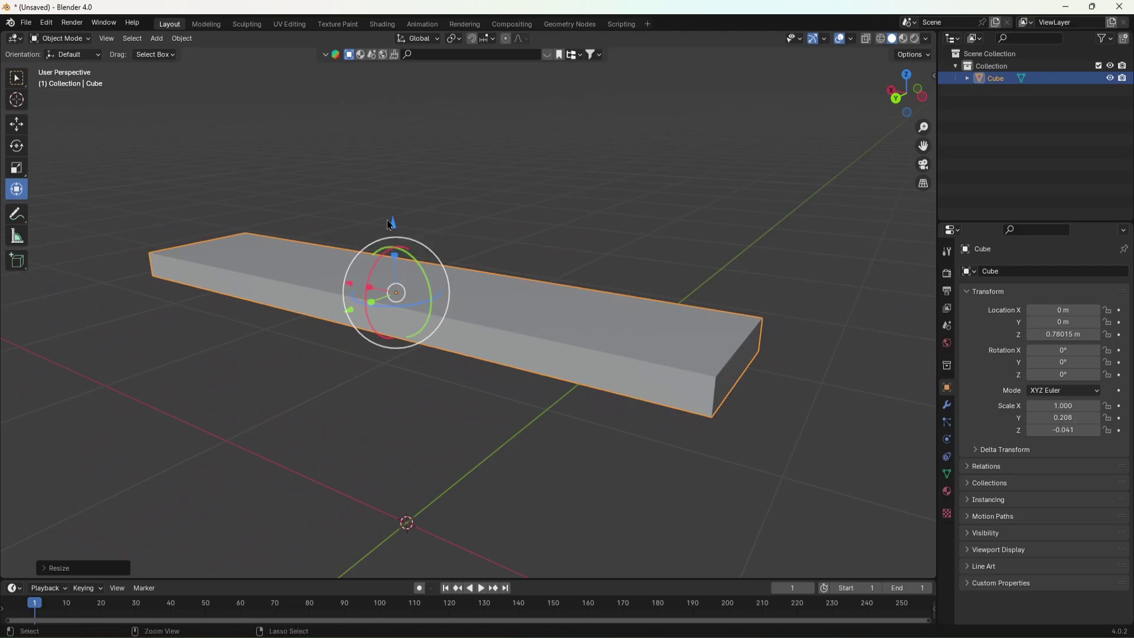
Paste two copies of the slab, one above and one below the original.
key(ctrl+c)
key(ctrl+v)
mouse_move(389, 225)
mouse_down()
mouse_move(371, 162)
mouse_move(379, 119)
mouse_up()
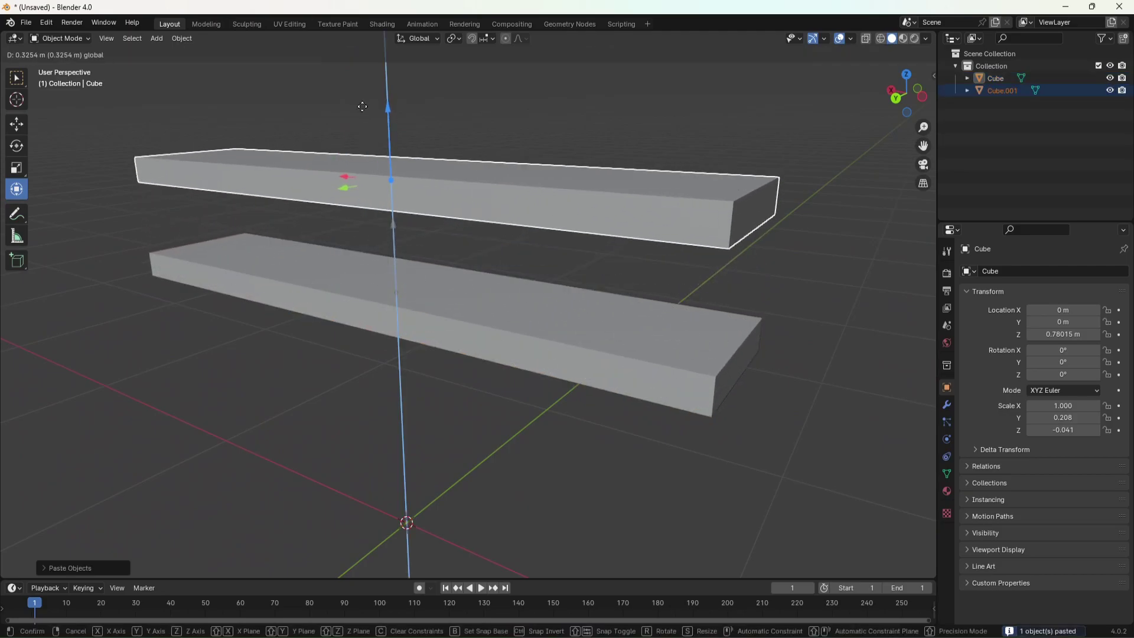
key(ctrl+v)
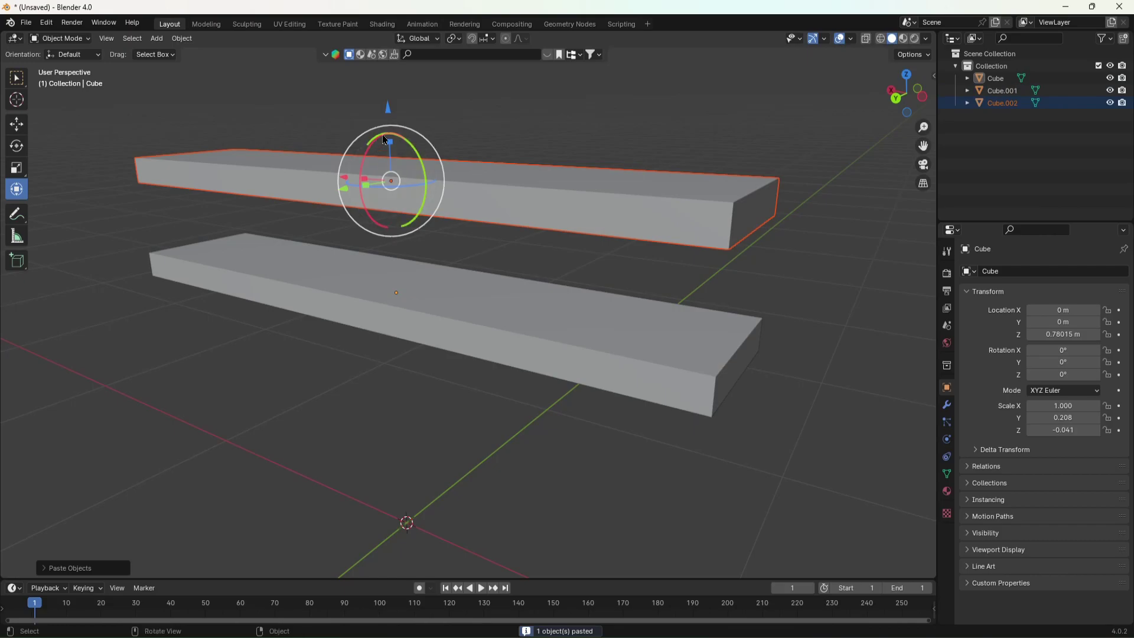
drag(390, 115, 427, 282)
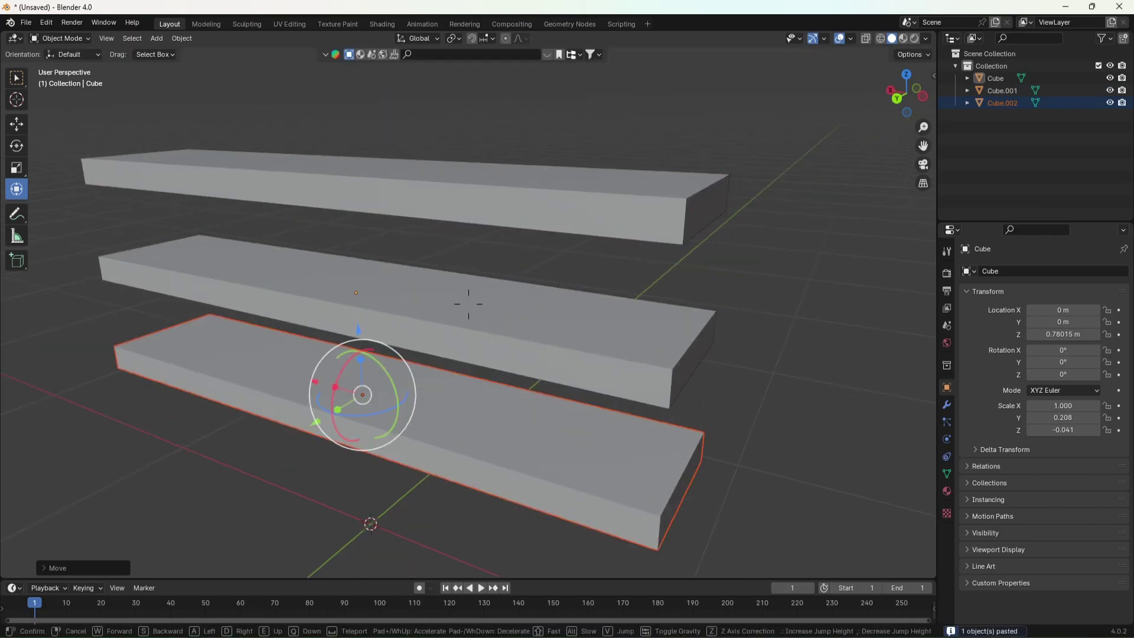
key(shift+grave)
key(s)
click(468, 304)
Rescale all three slabs' thickness, make top slab Cube.001 much thinner, and delete a lower slab.
click(479, 277)
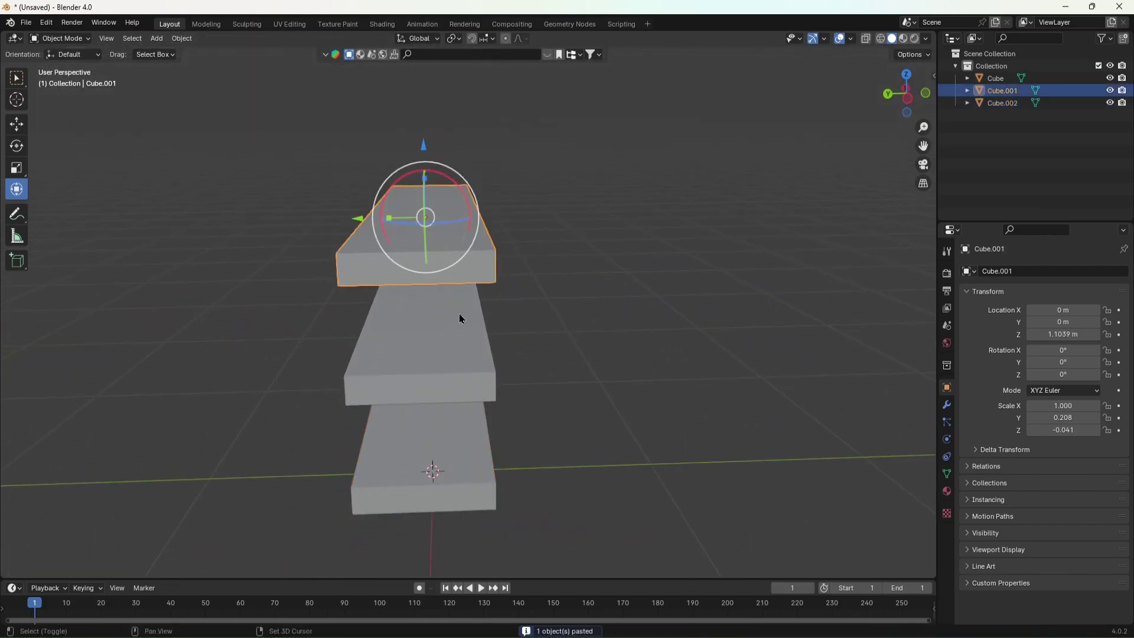
shift+click(457, 385)
shift+click(465, 456)
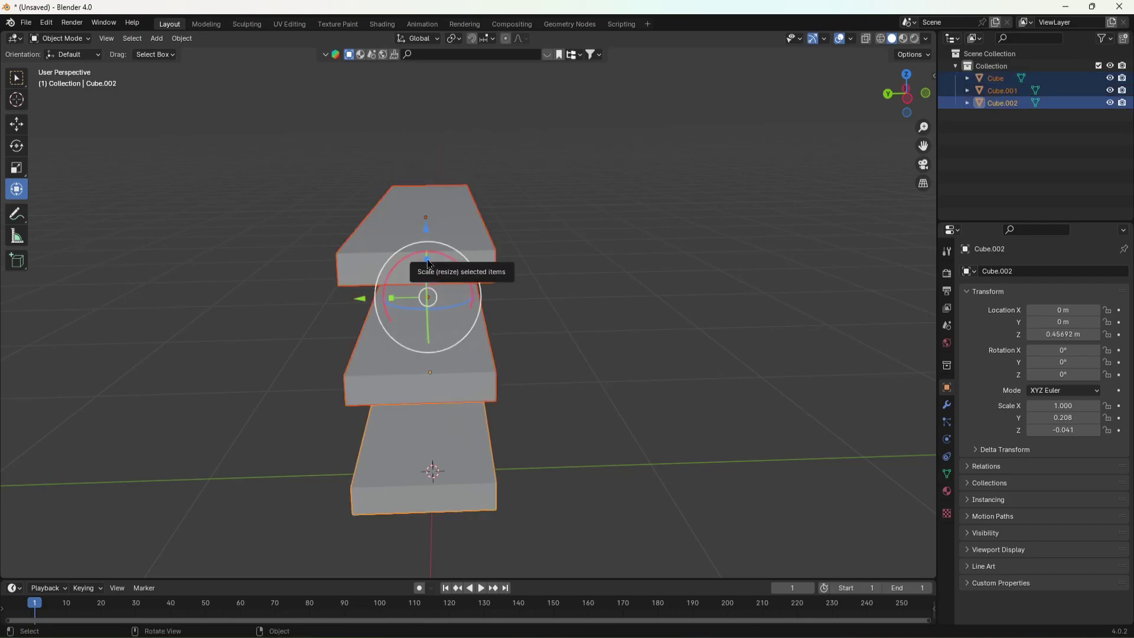
mouse_move(432, 267)
mouse_down()
mouse_move(426, 281)
mouse_move(527, 273)
mouse_up()
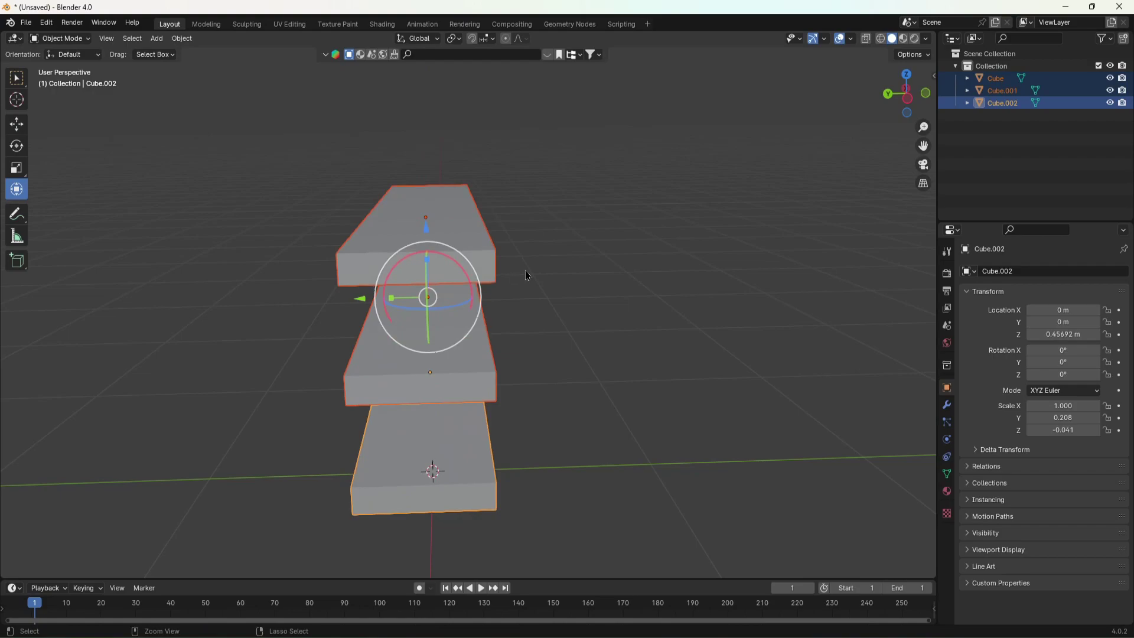
click(448, 234)
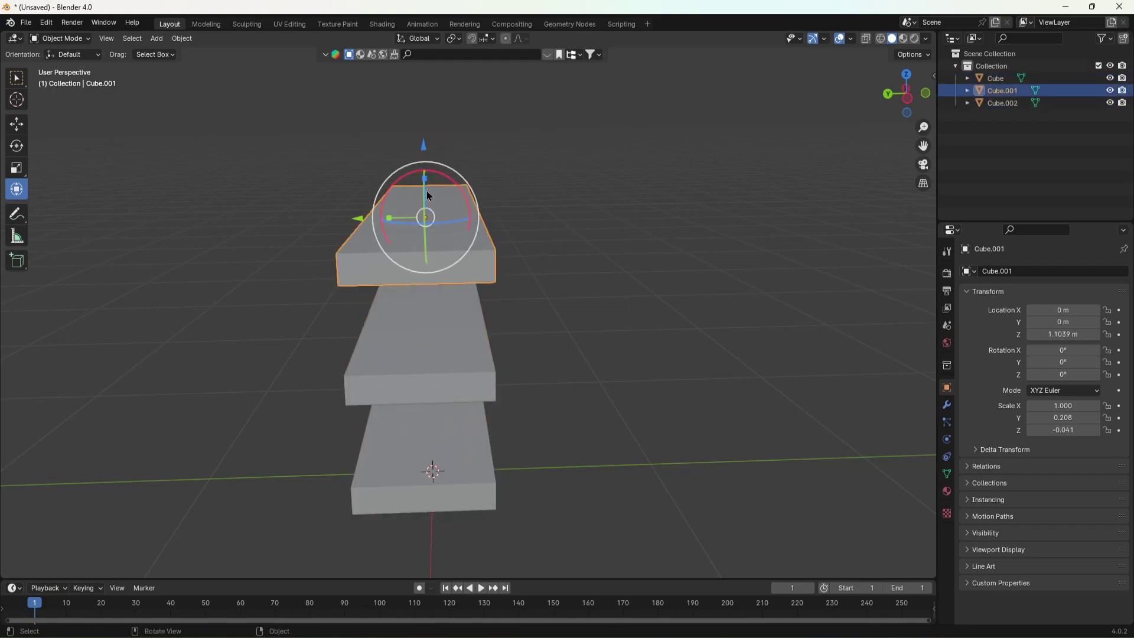
drag(427, 180, 441, 249)
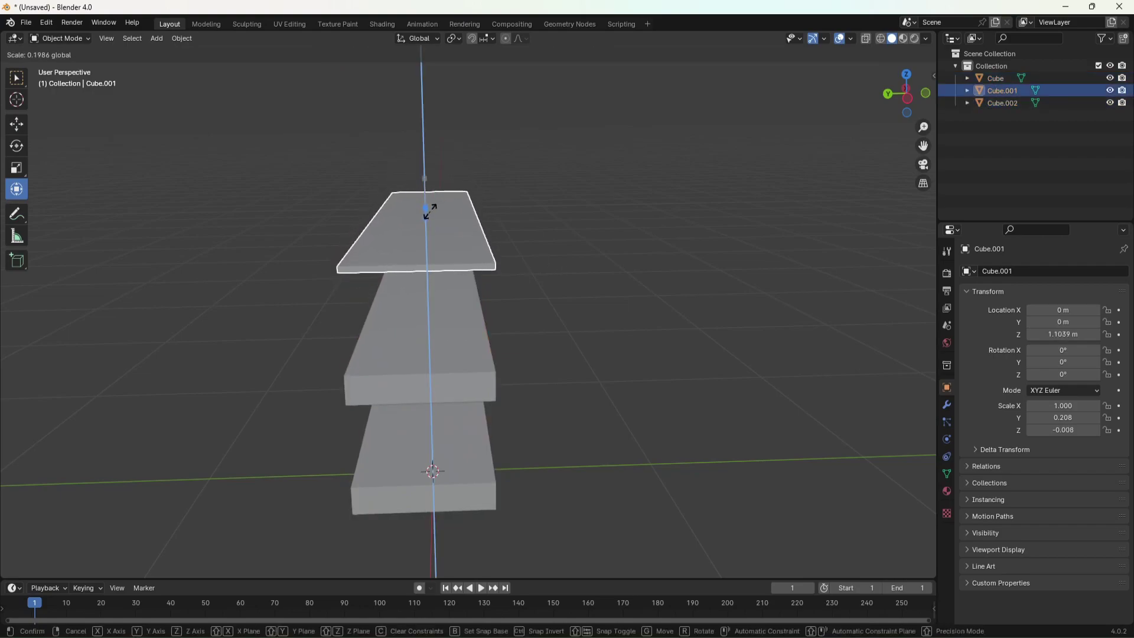
click(451, 324)
key(Delete)
Delete the remaining lower slab, leaving only Cube.001.
click(455, 405)
key(Delete)
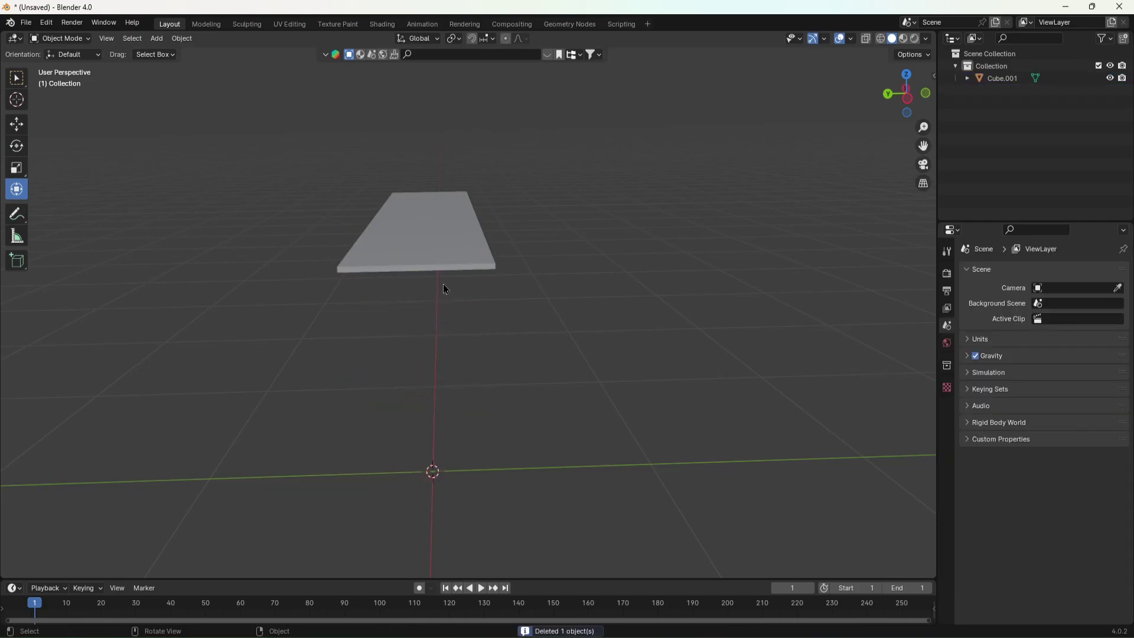
click(429, 263)
Paste two copies of the thin plank, moved down along Z below the original.
key(ctrl+c)
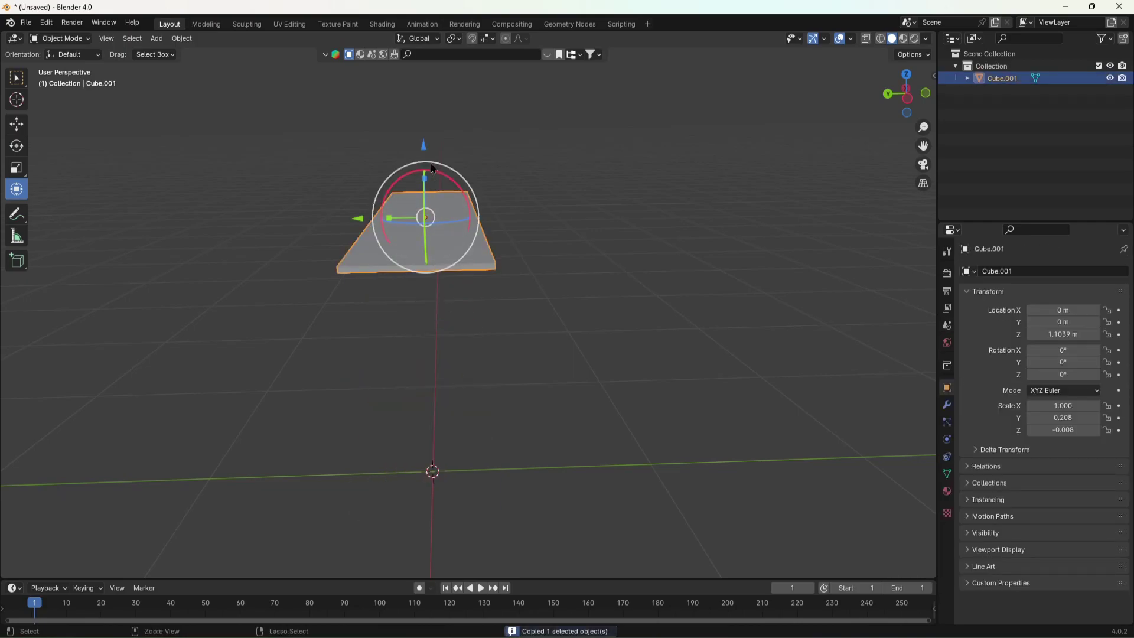
key(ctrl+v)
key(g)
key(z)
click(433, 191)
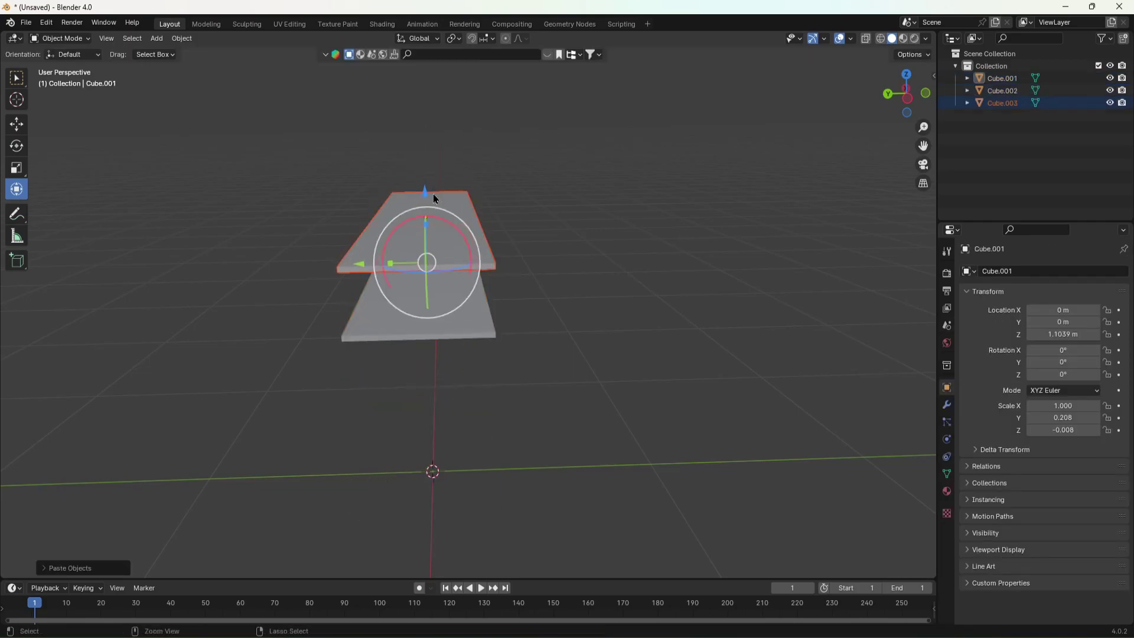
key(ctrl+v)
key(g)
key(z)
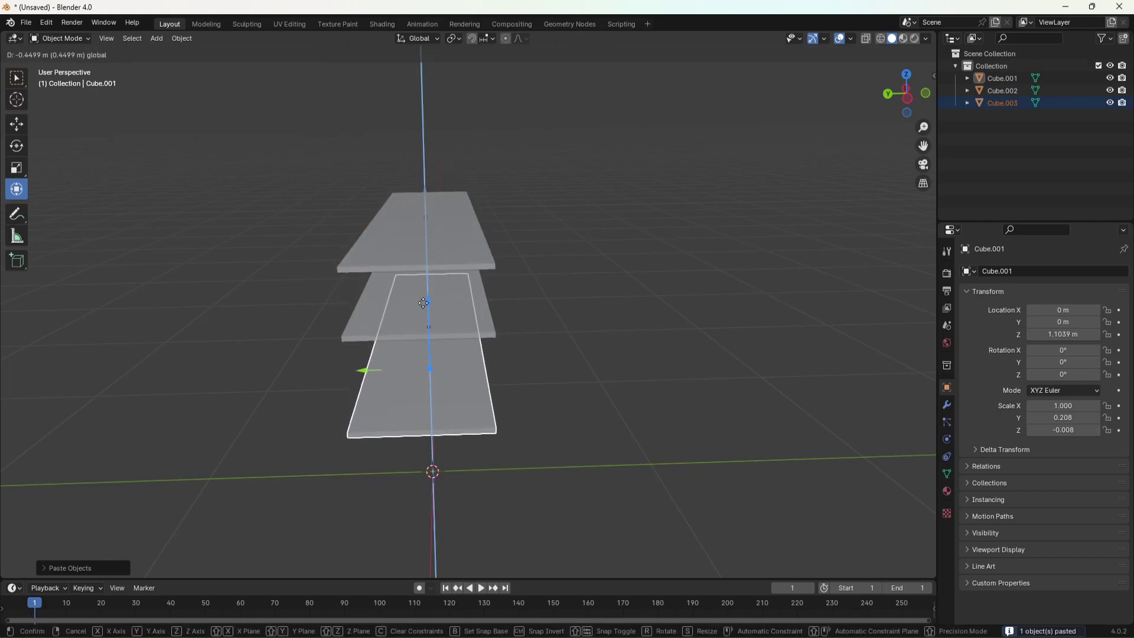
click(425, 291)
key(shift+grave)
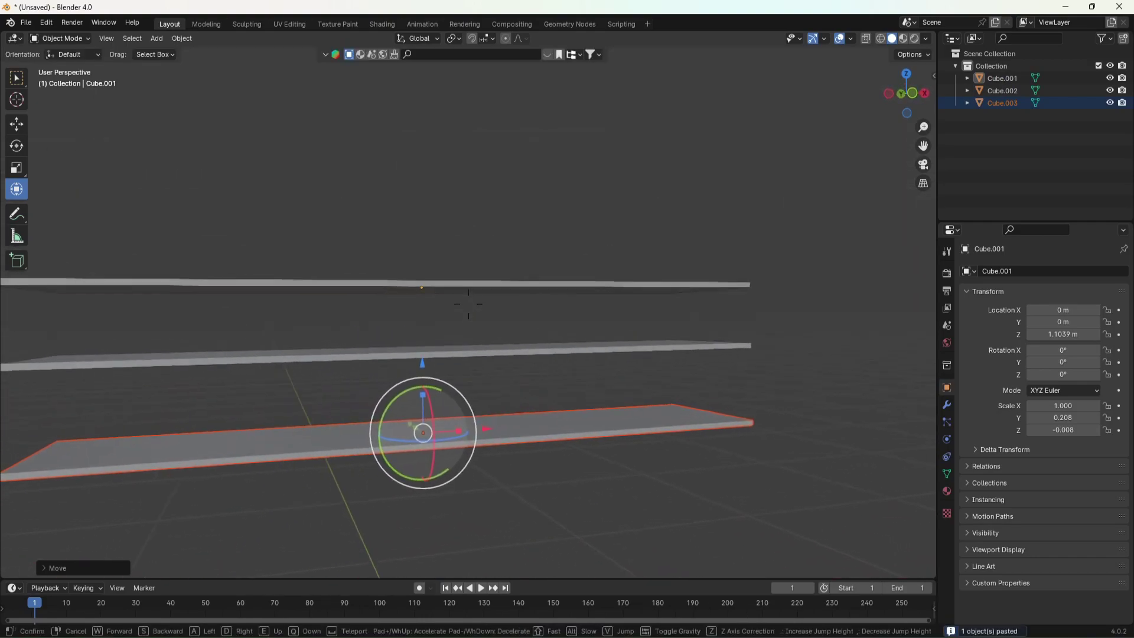
click(468, 304)
Copy the top plank and raise a fourth plank above the others.
click(436, 290)
key(ctrl+c)
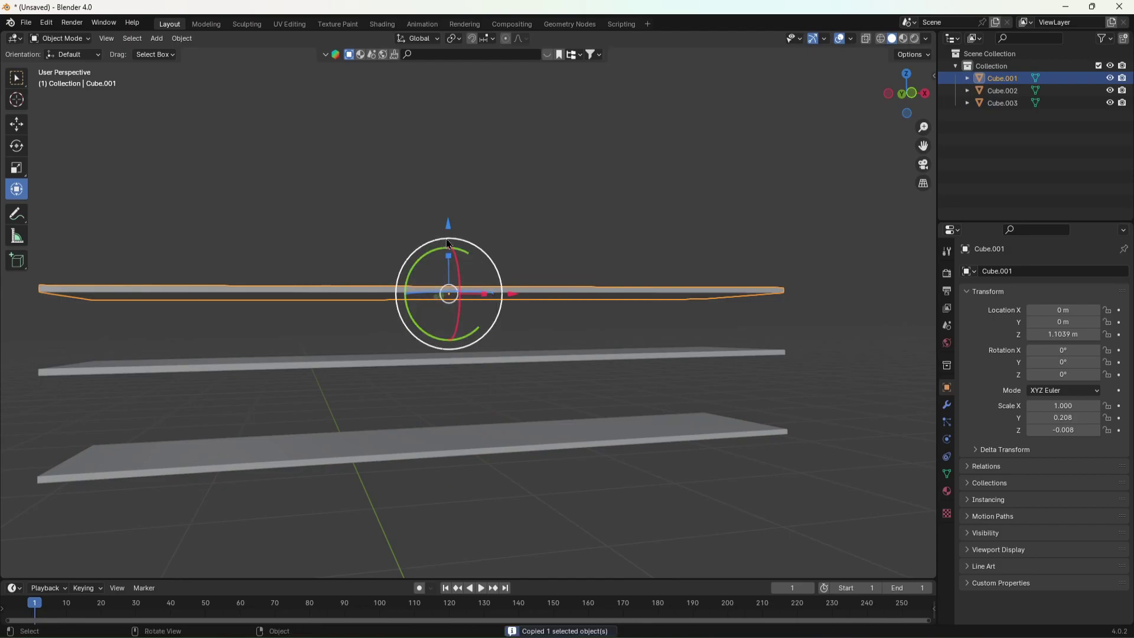
key(ctrl+v)
key(g)
key(z)
click(452, 152)
key(shift+grave)
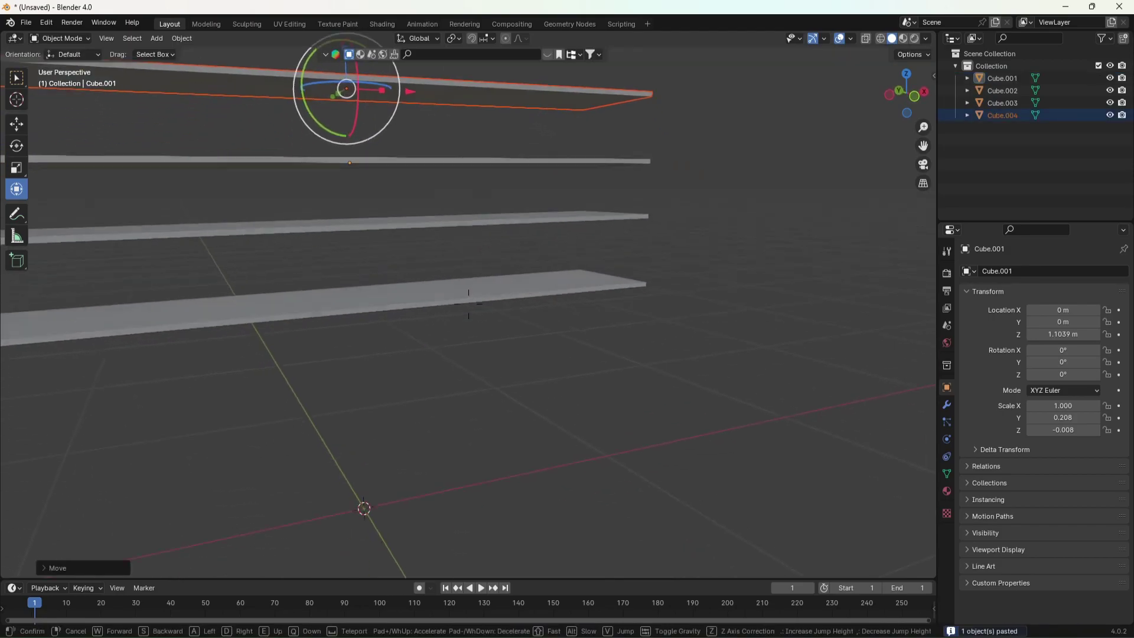
click(468, 303)
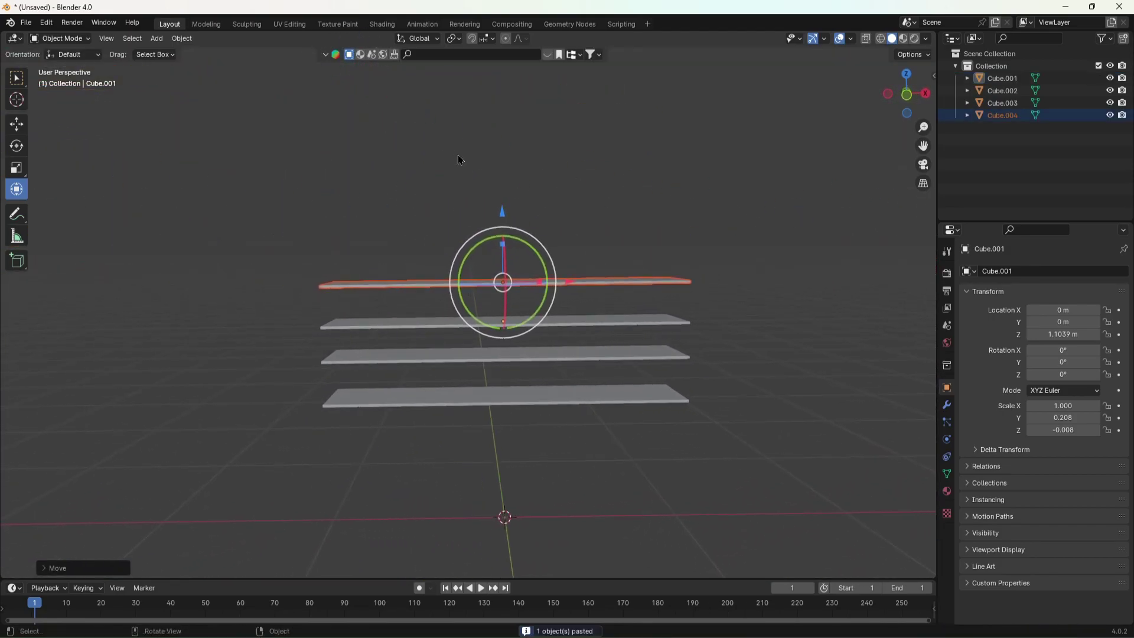
Shrink all four planks to half their width (X scale 0.499).
key(a)
drag(544, 343, 524, 342)
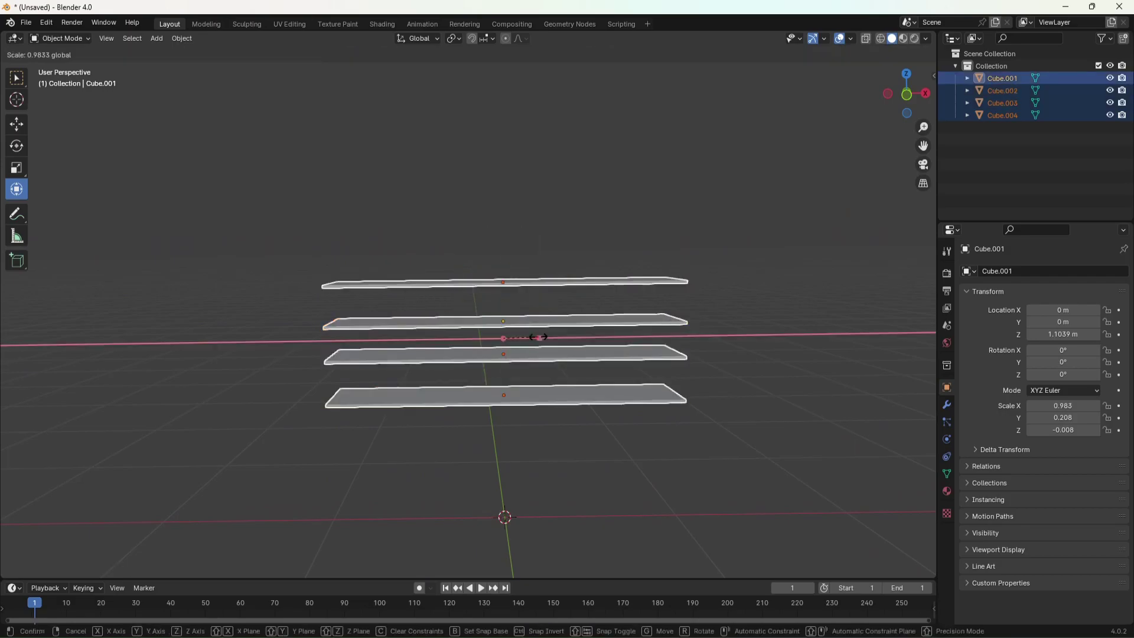
key(shift+grave)
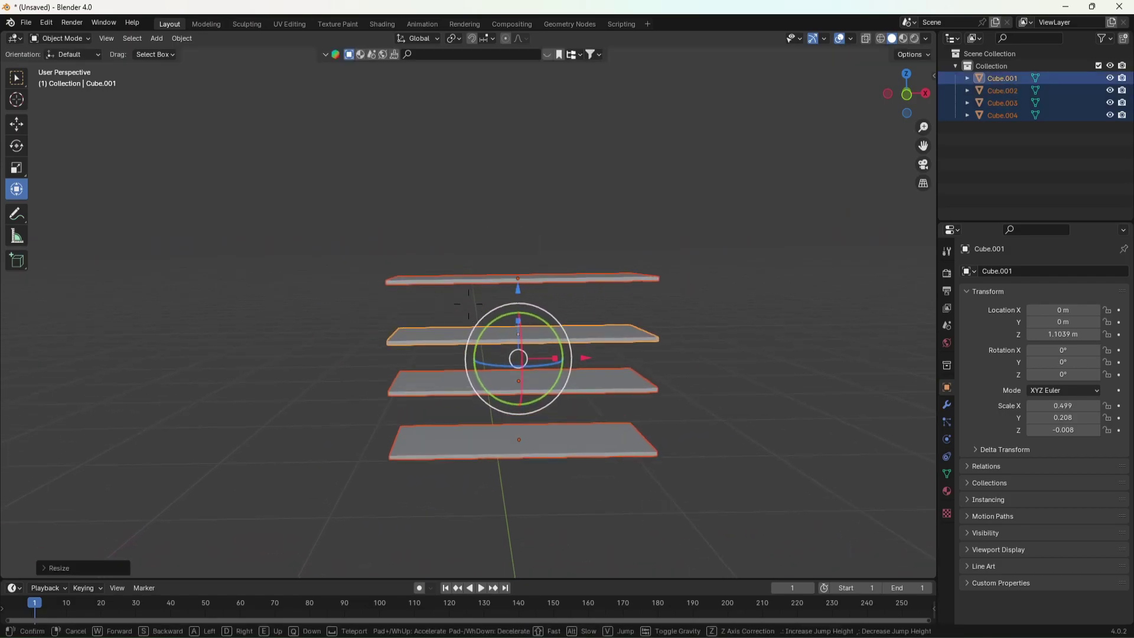
click(583, 329)
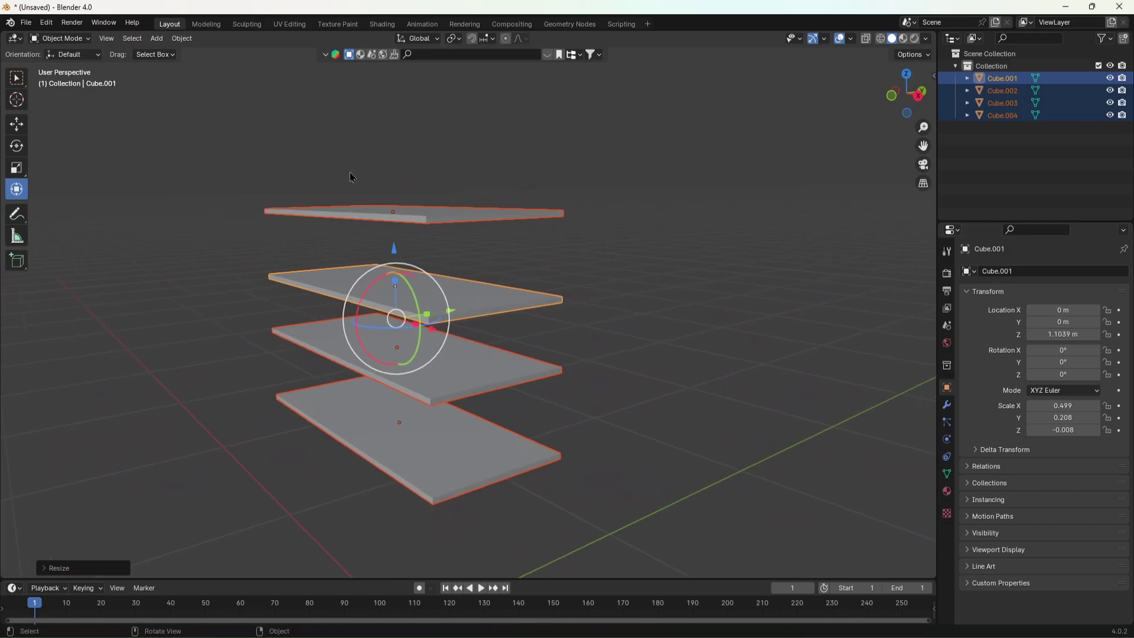
click(156, 38)
mouse_move(186, 52)
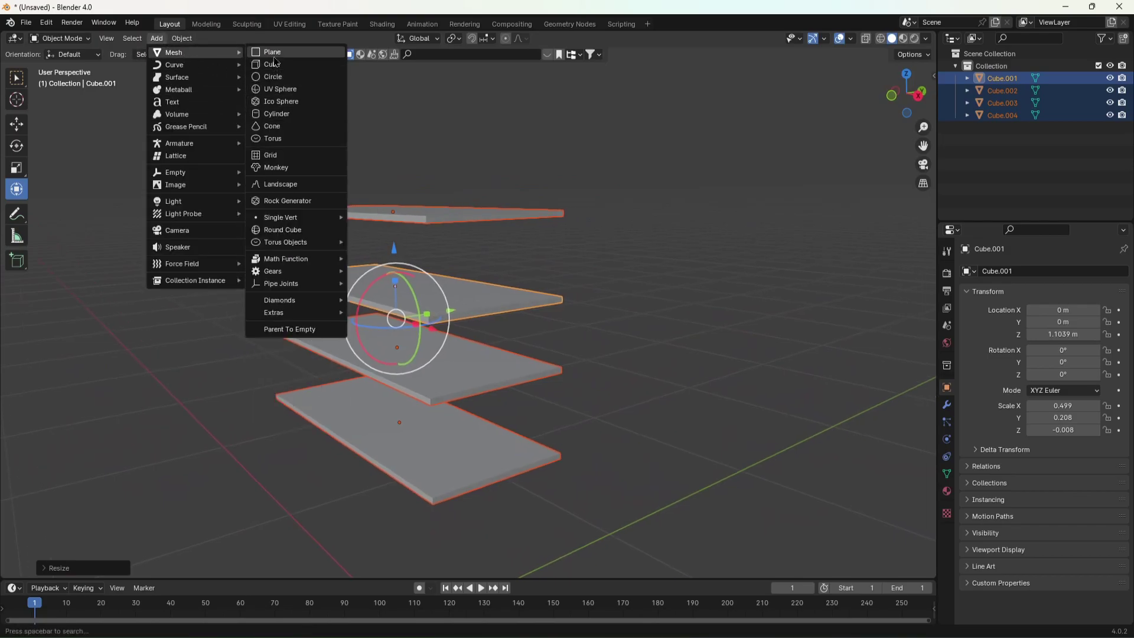
Remove an accidentally added plane with undo, restoring the four-plank state.
click(275, 52)
scroll(328, 144, down, 3)
scroll(328, 145, down, 2)
key(ctrl+z)
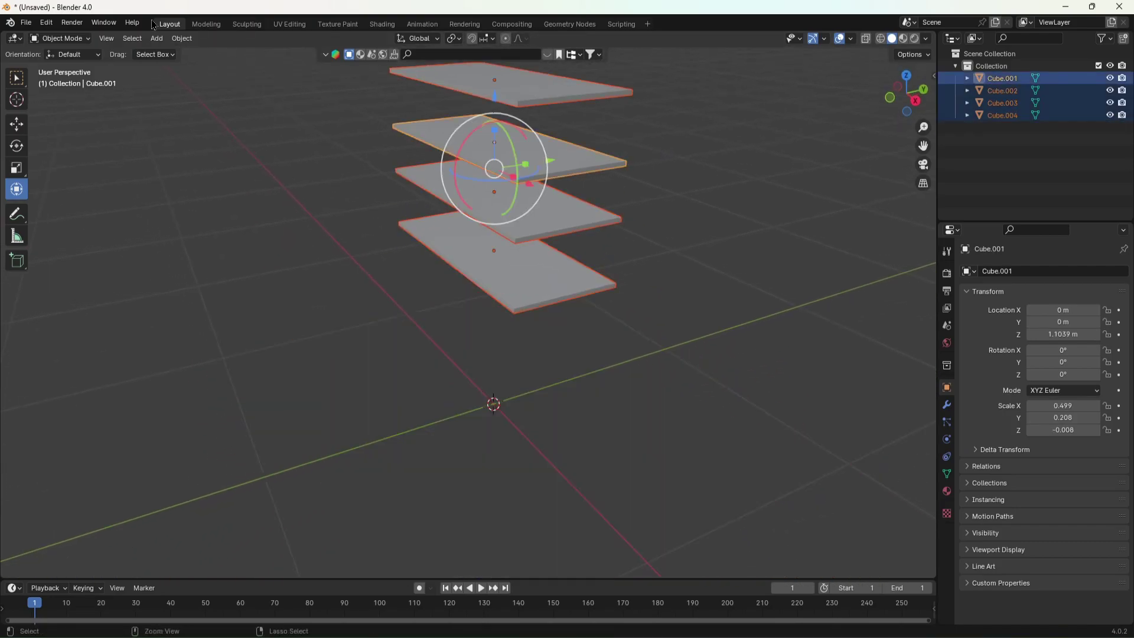
key(ctrl+z)
key(ctrl+shift+z)
Add a new cube for the back panel, slide it along Y and raise it.
click(170, 39)
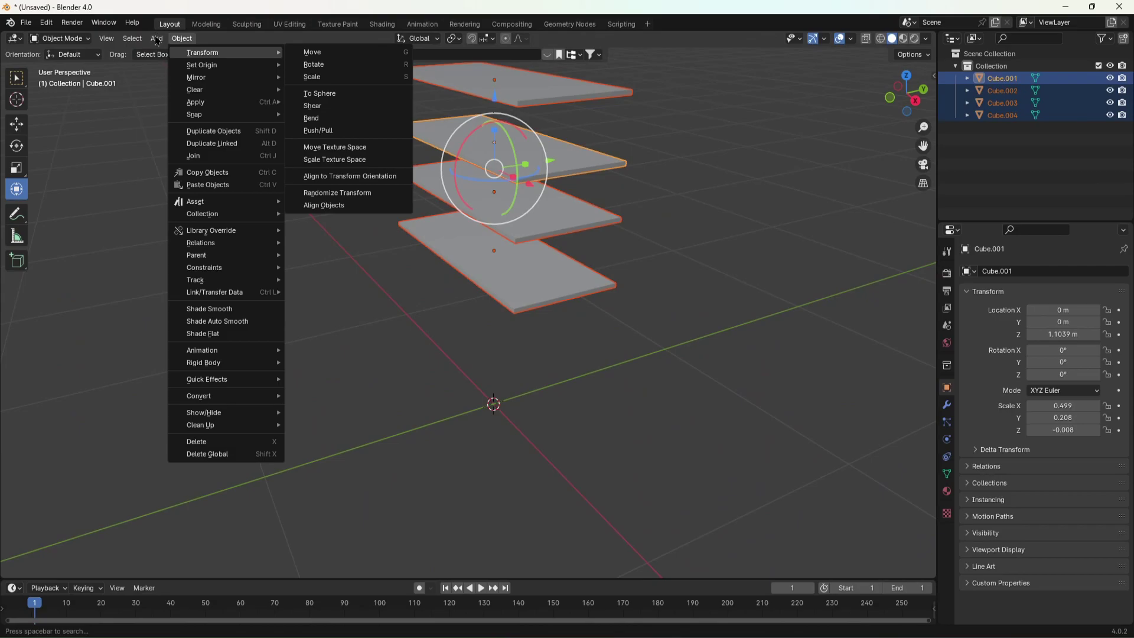
mouse_move(156, 38)
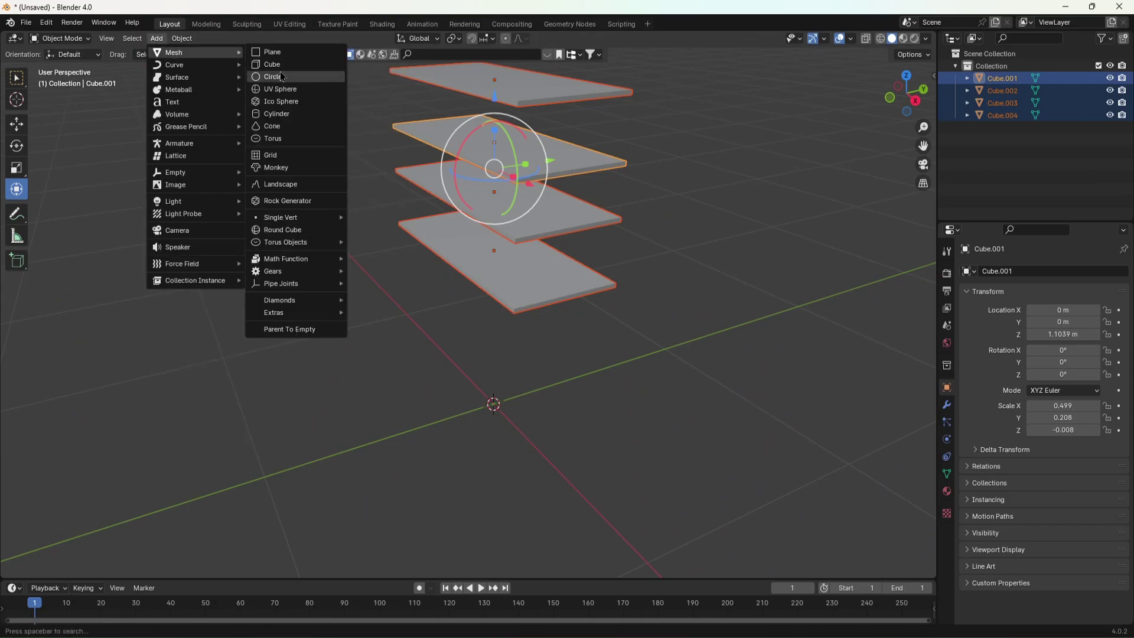
click(272, 64)
mouse_move(347, 131)
middle_down()
mouse_move(469, 301)
mouse_move(385, 224)
middle_up()
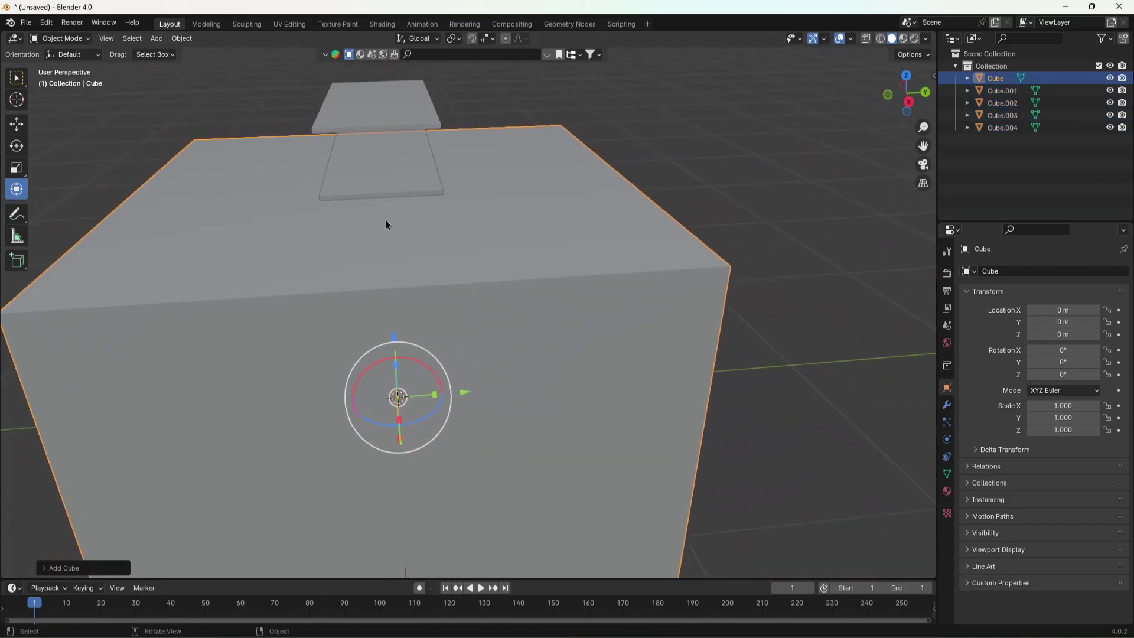
mouse_move(466, 392)
mouse_down()
mouse_move(716, 355)
mouse_move(646, 376)
mouse_move(486, 373)
mouse_up()
drag(449, 334, 425, 260)
middle_drag(425, 260, 424, 261)
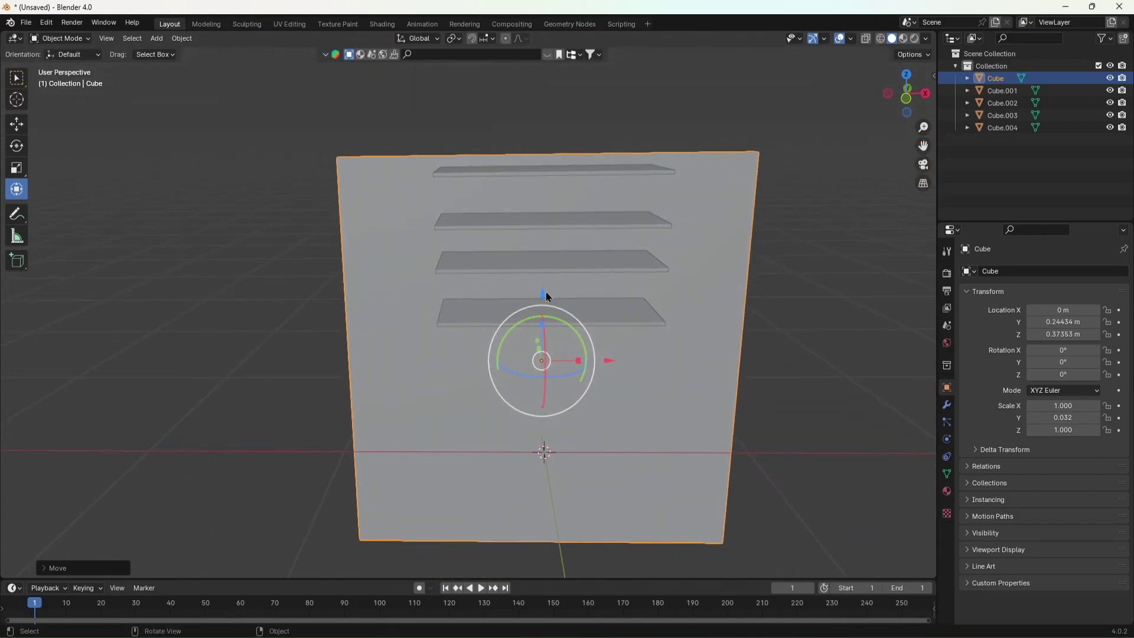
drag(544, 295, 542, 305)
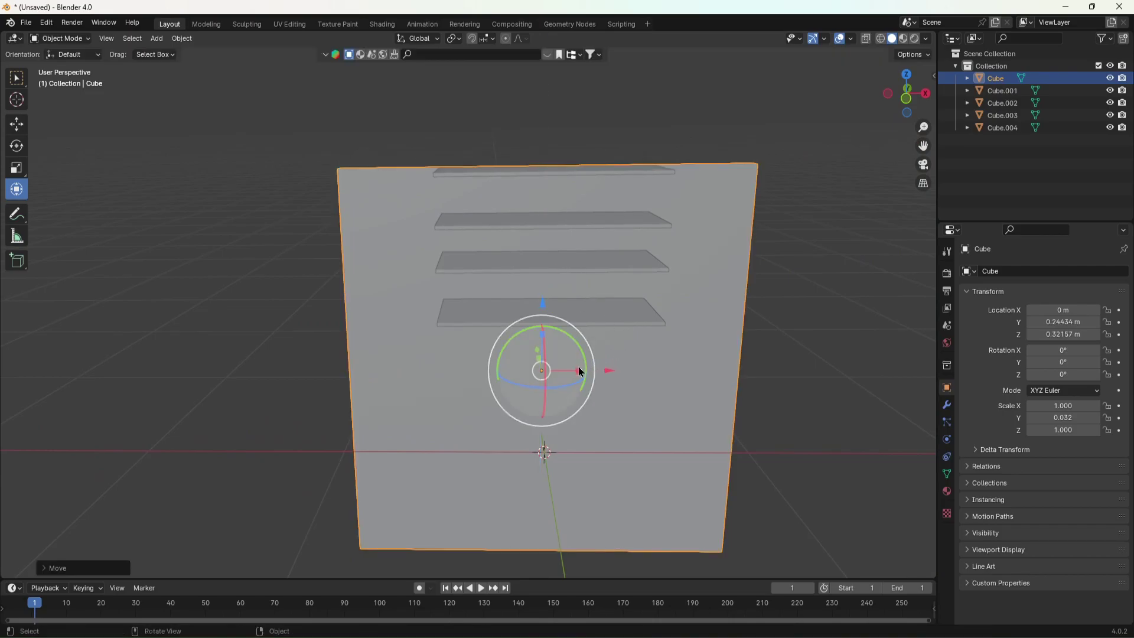
Narrow the back panel to the shelves' 0.499 width and shorten its height to 0.451.
drag(579, 373, 563, 367)
key(shift+grave)
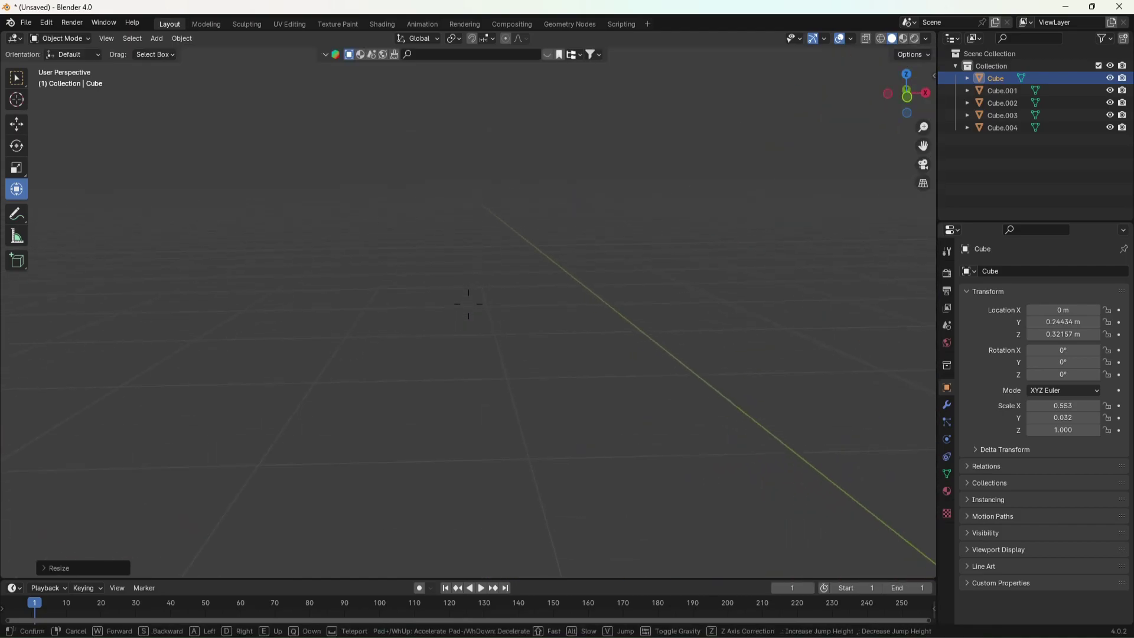
key(w)
key(Escape)
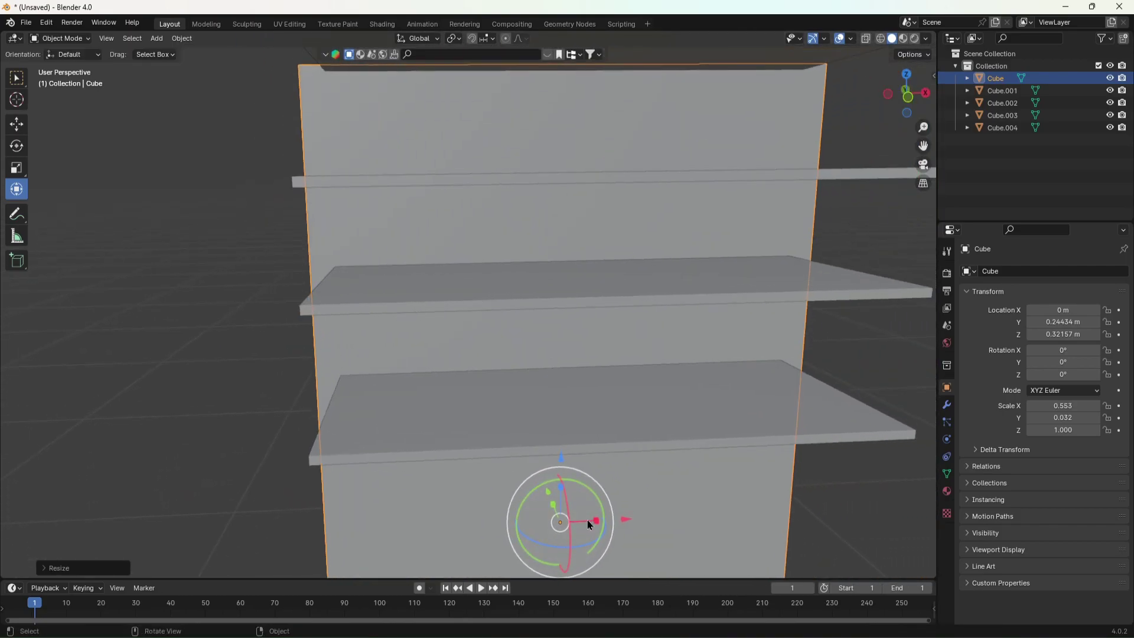
drag(598, 523, 587, 519)
key(shift+grave)
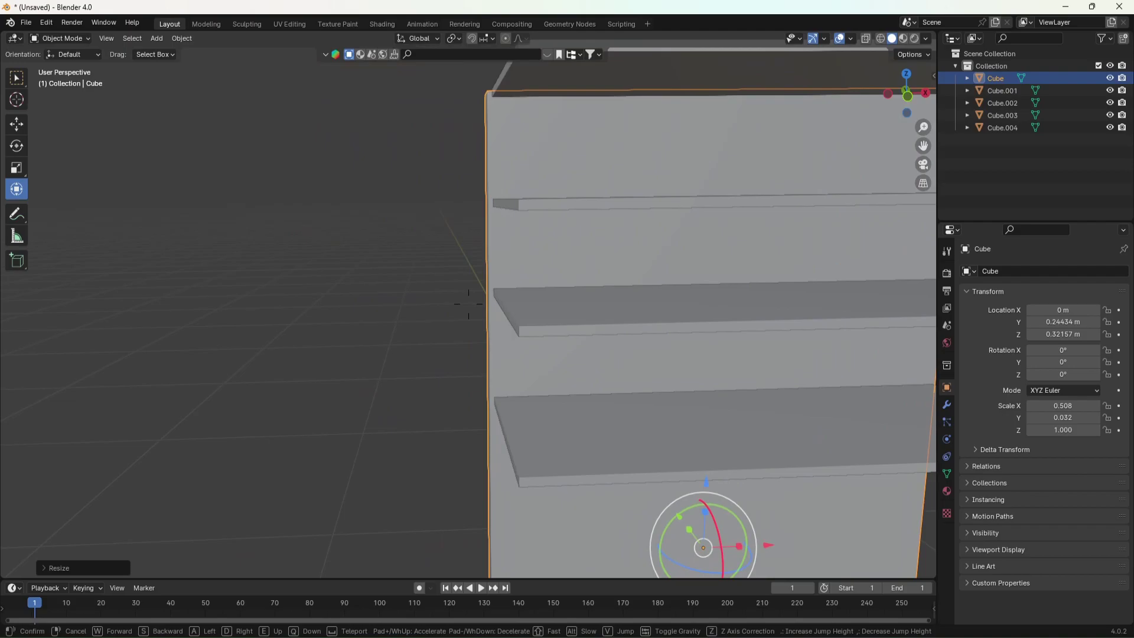
click(468, 303)
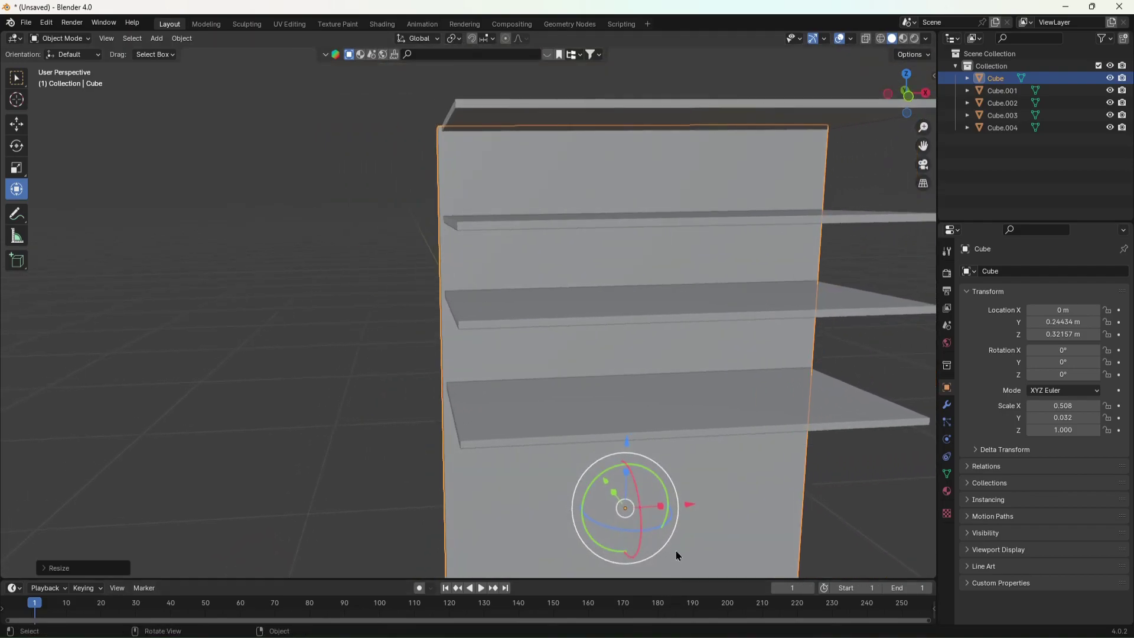
drag(662, 510, 660, 507)
middle_drag(660, 507, 572, 485)
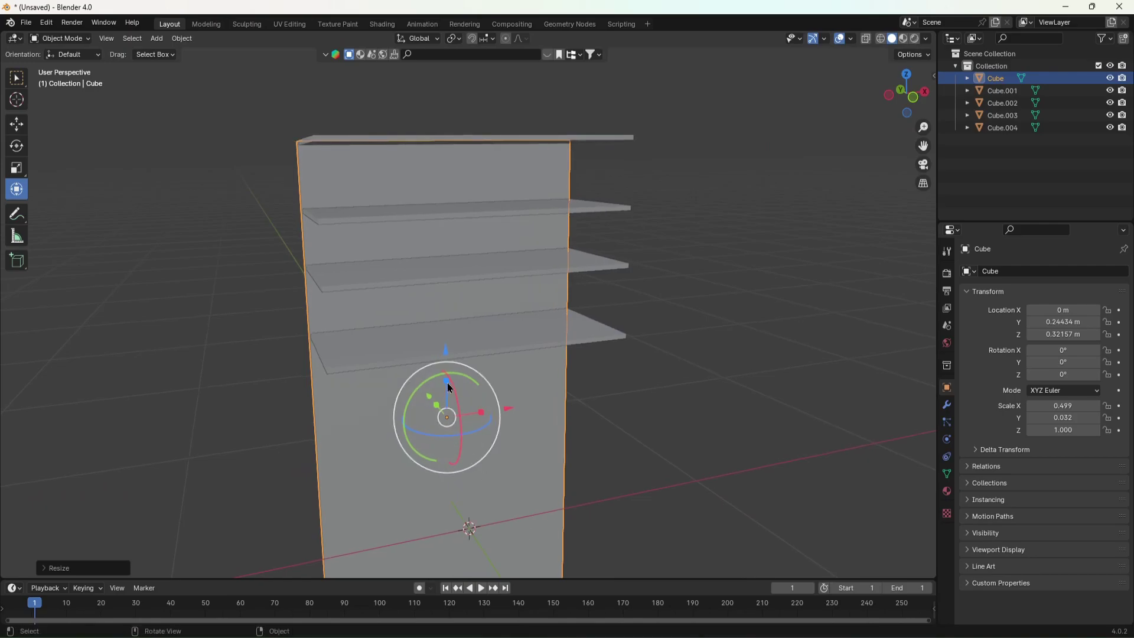
drag(448, 389, 448, 395)
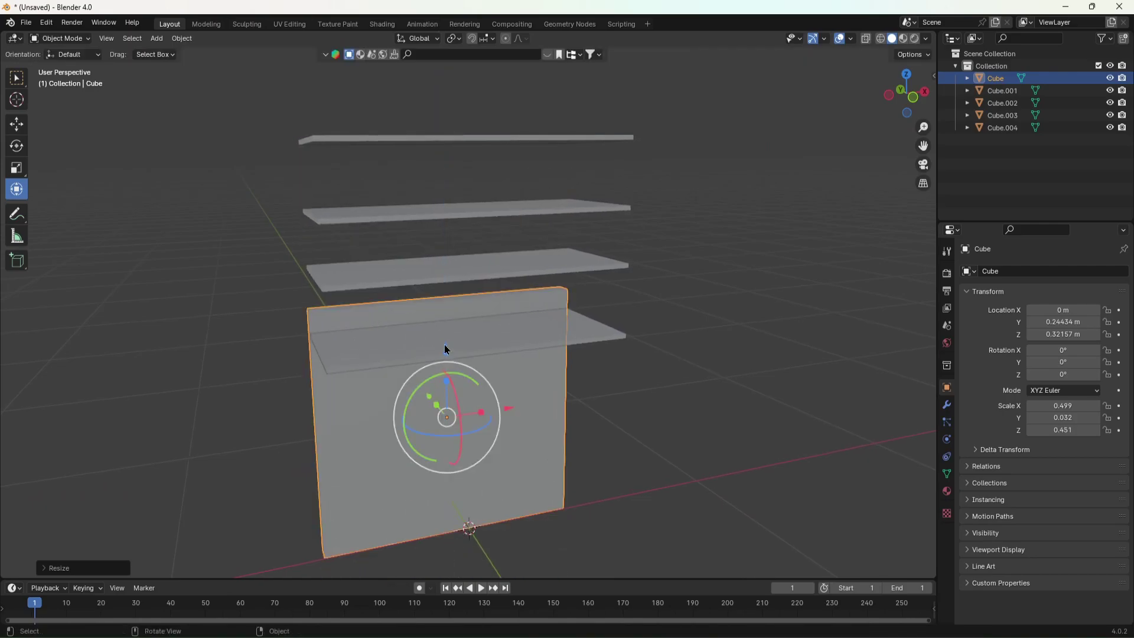
Lift the back panel along Z to sit behind the shelves at about 0.913 m.
key(g)
key(z)
key(Return)
key(shift+grave)
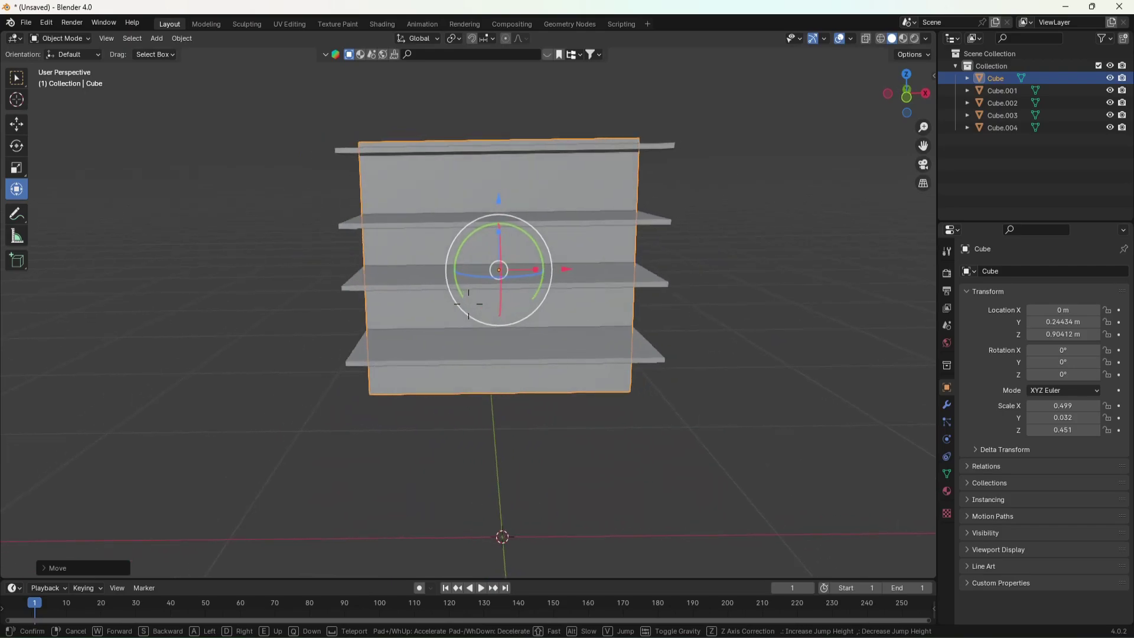
key(w)
click(468, 304)
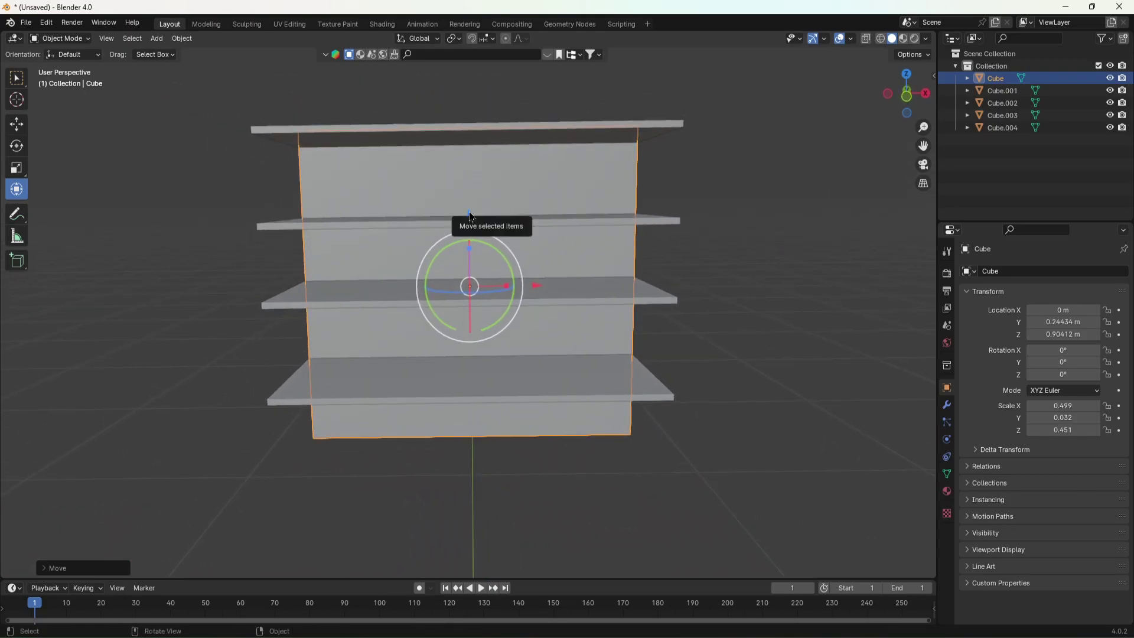
drag(470, 218, 469, 207)
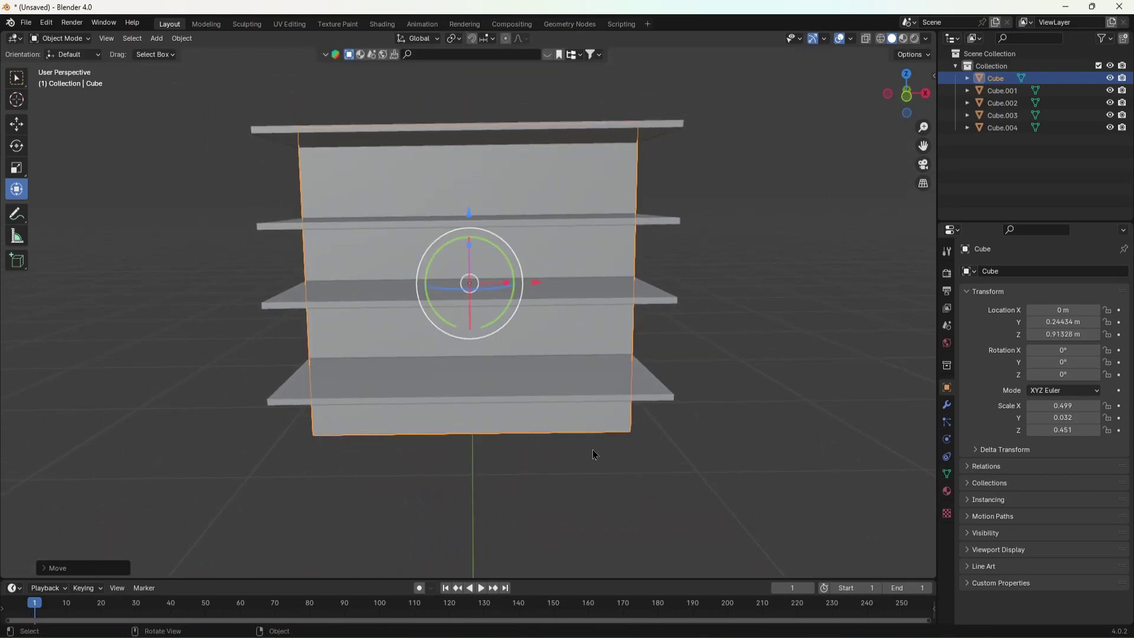
Inspect the bottom shelf up close, then select the back panel and enter Edit Mode.
click(571, 402)
key(shift+grave)
key(d)
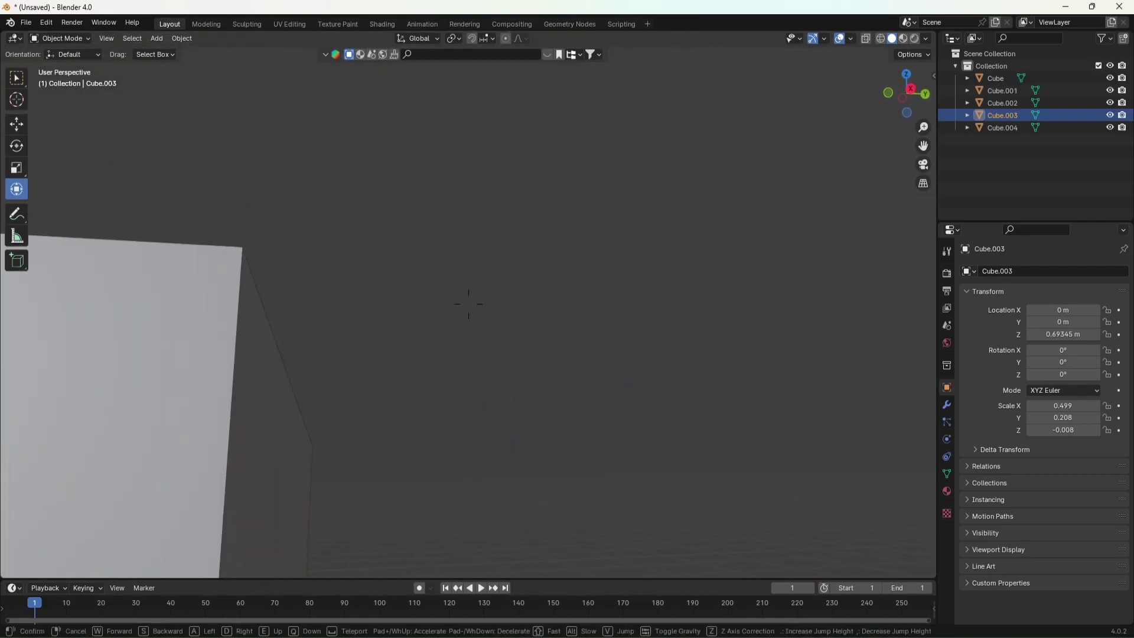
key(w)
key(Escape)
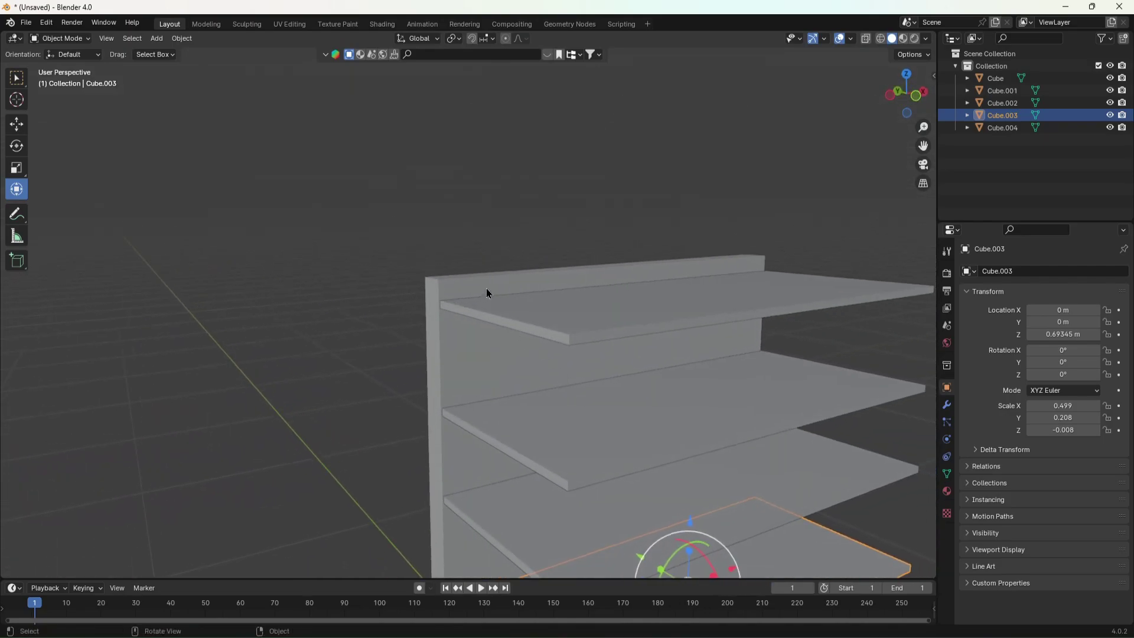
click(484, 294)
key(Tab)
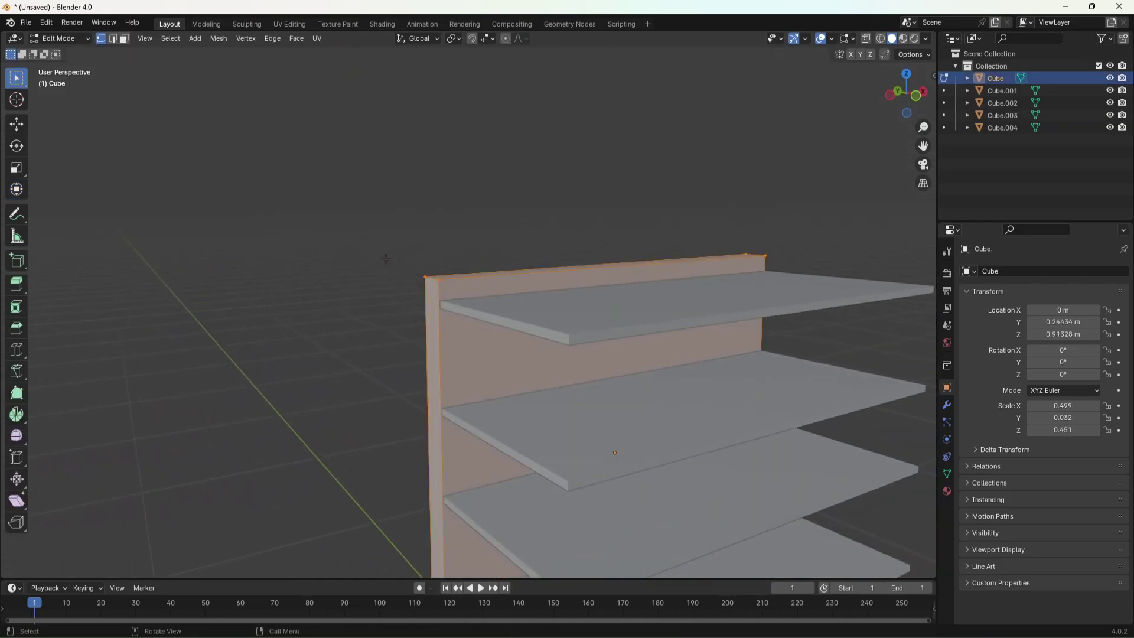
Select the back panel's top corner vertices and lower its top edge to align with the top shelf.
click(405, 271)
drag(405, 271, 467, 286)
scroll(464, 299, up, 5)
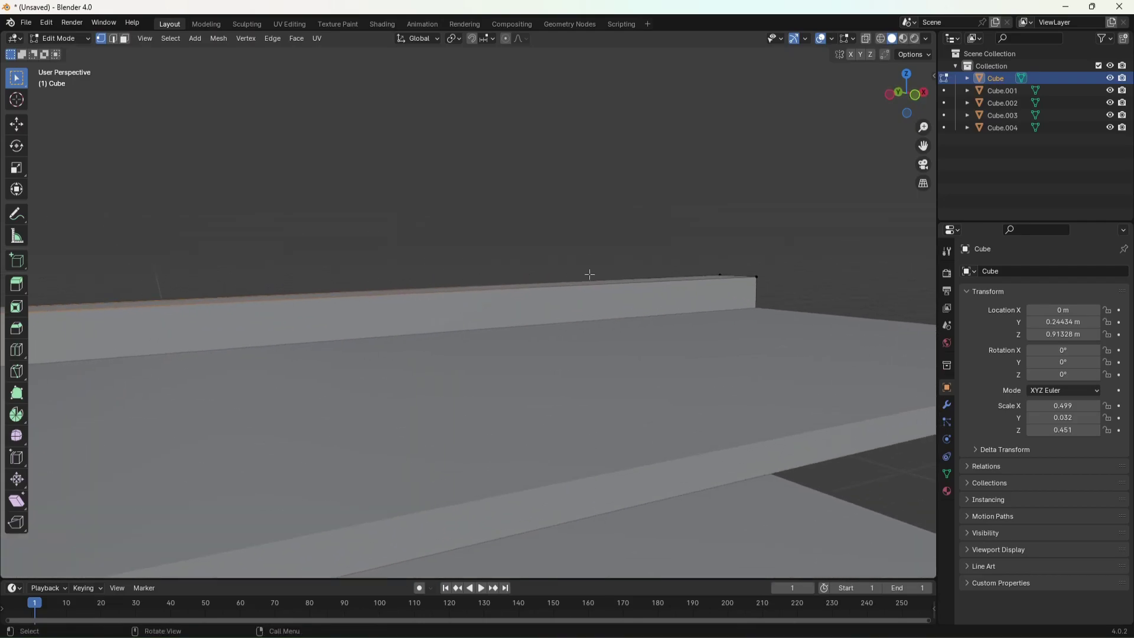
drag(709, 256, 761, 287)
scroll(716, 267, down, 4)
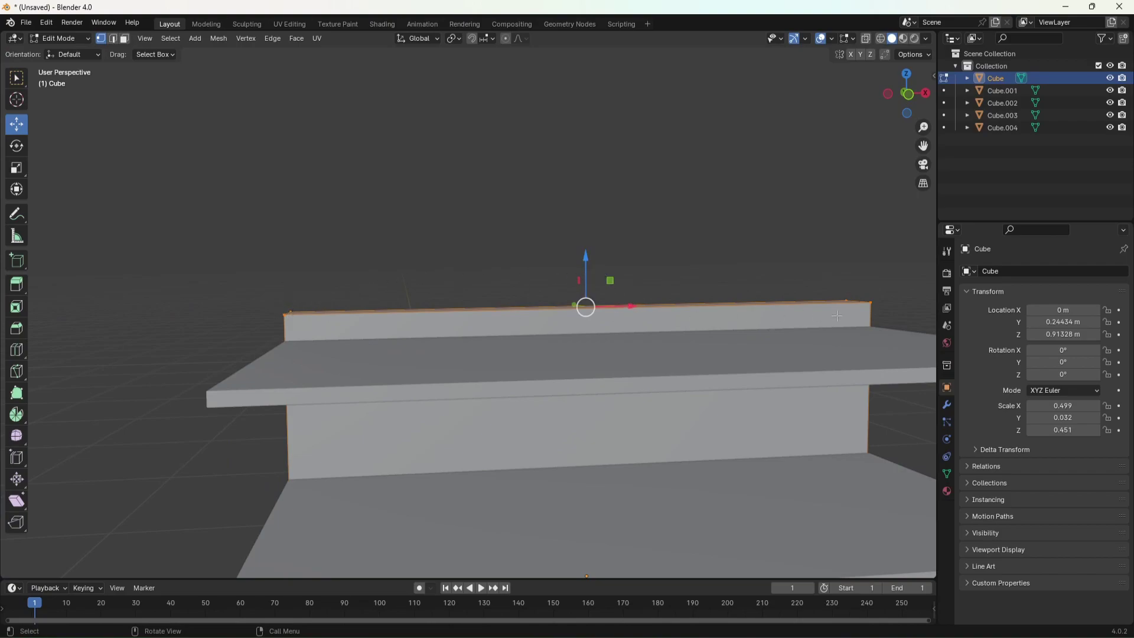
drag(585, 260, 590, 281)
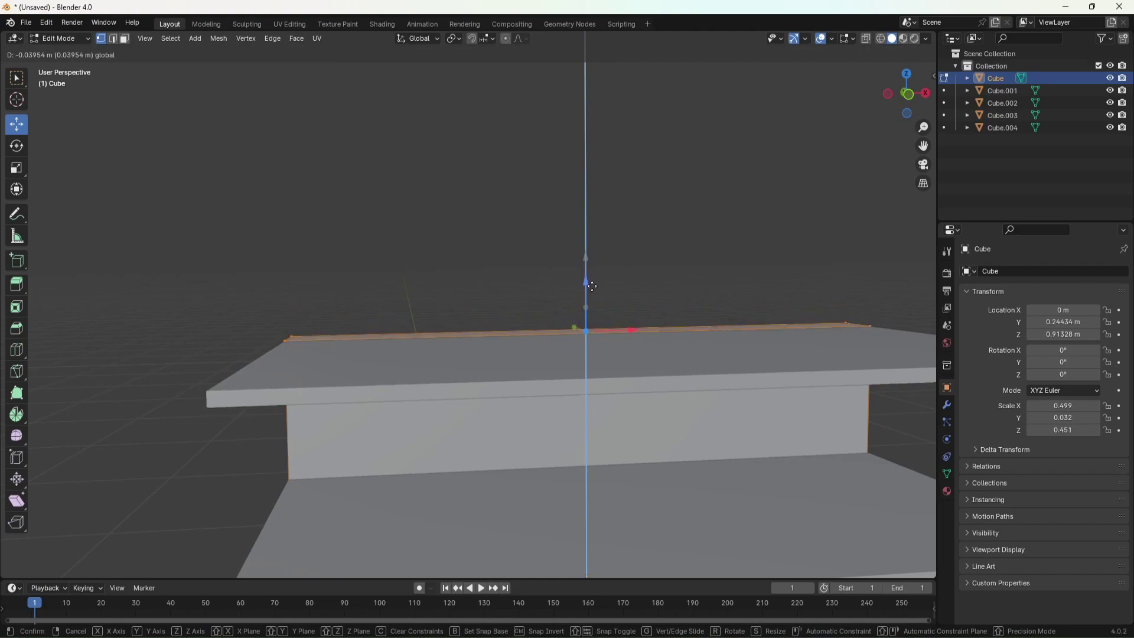
drag(592, 286, 593, 286)
key(shift+grave)
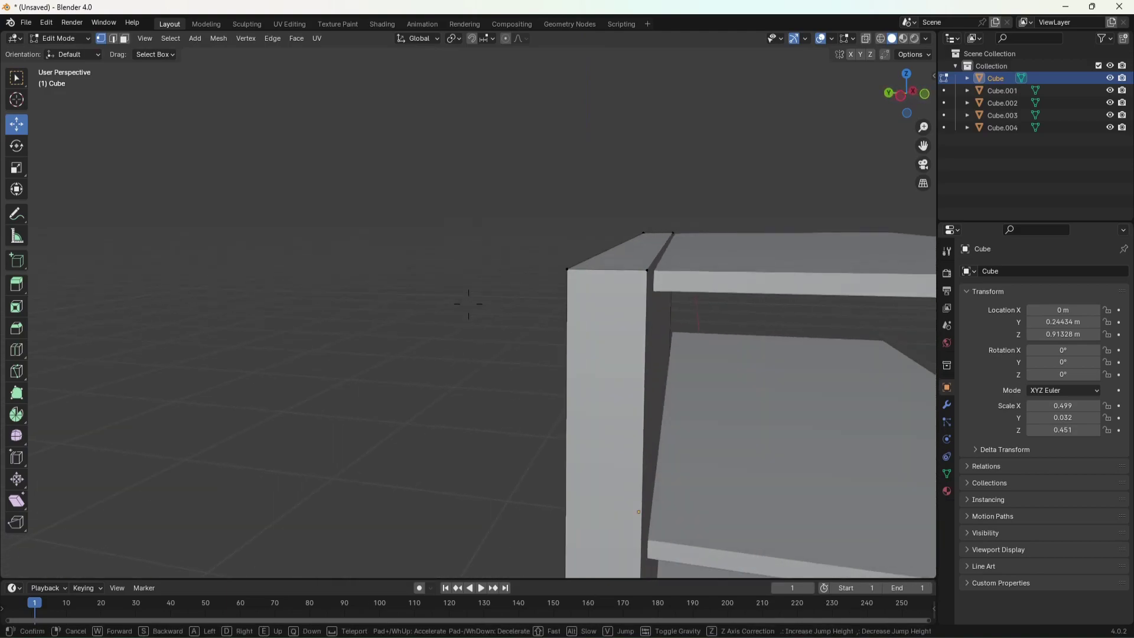
click(526, 240)
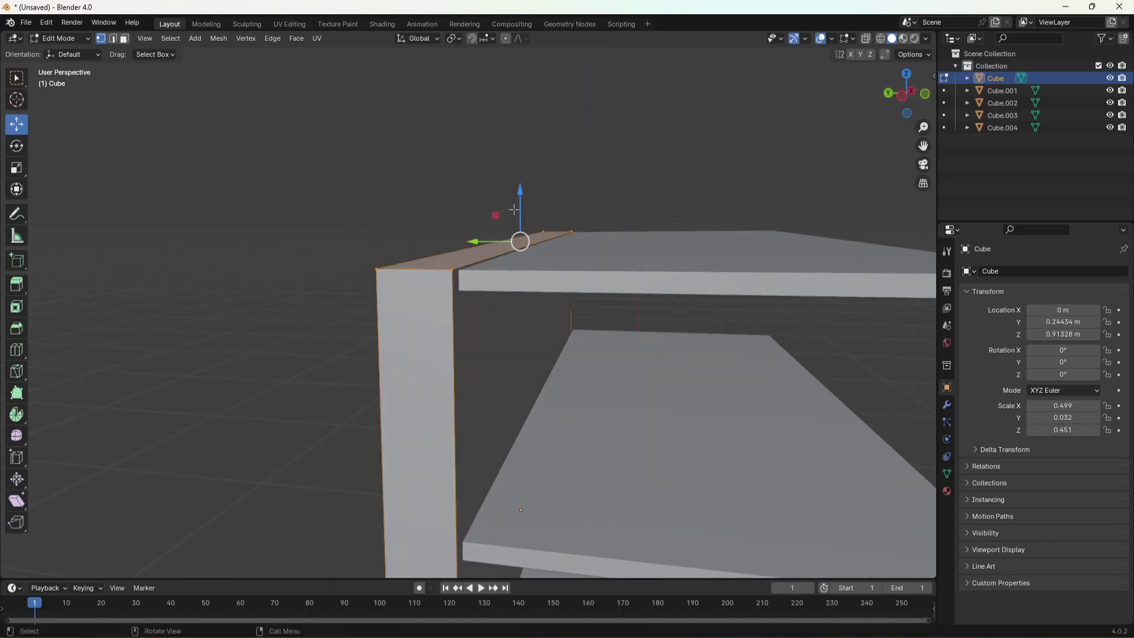
drag(521, 202, 521, 207)
key(shift+grave)
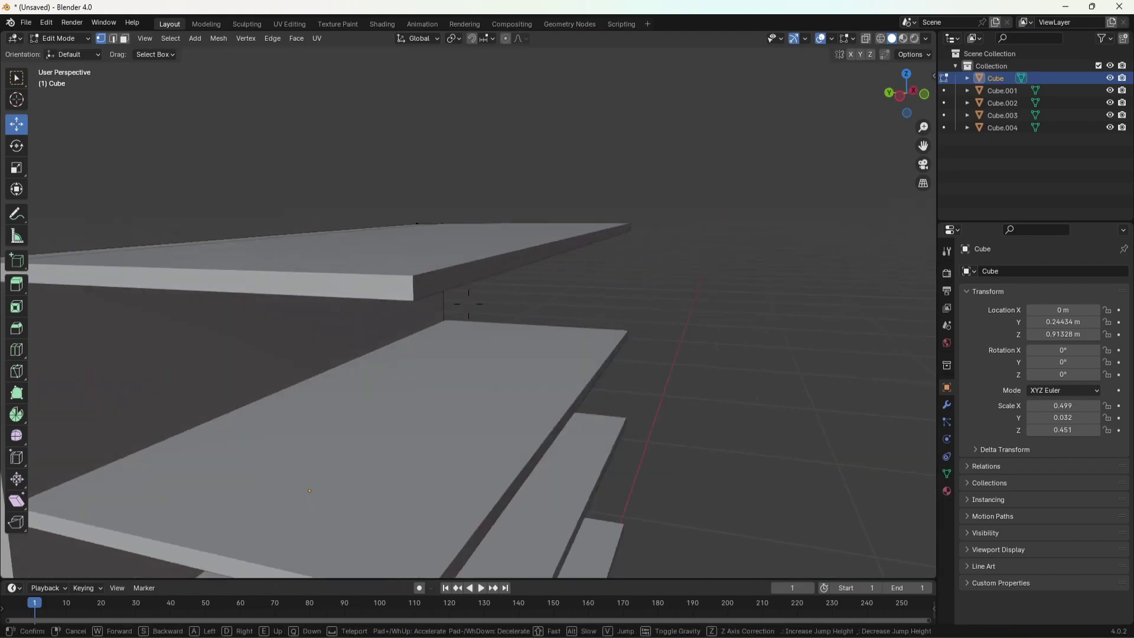
click(537, 188)
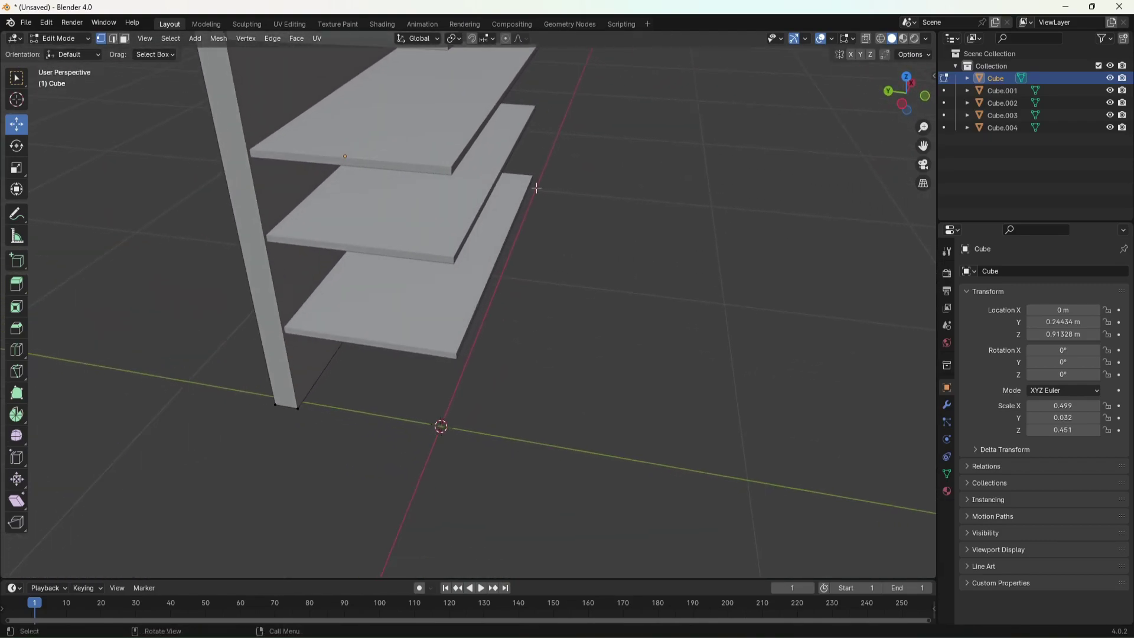
Return to Object Mode and paste a copy of the bottom shelf, moved down along Z.
key(Tab)
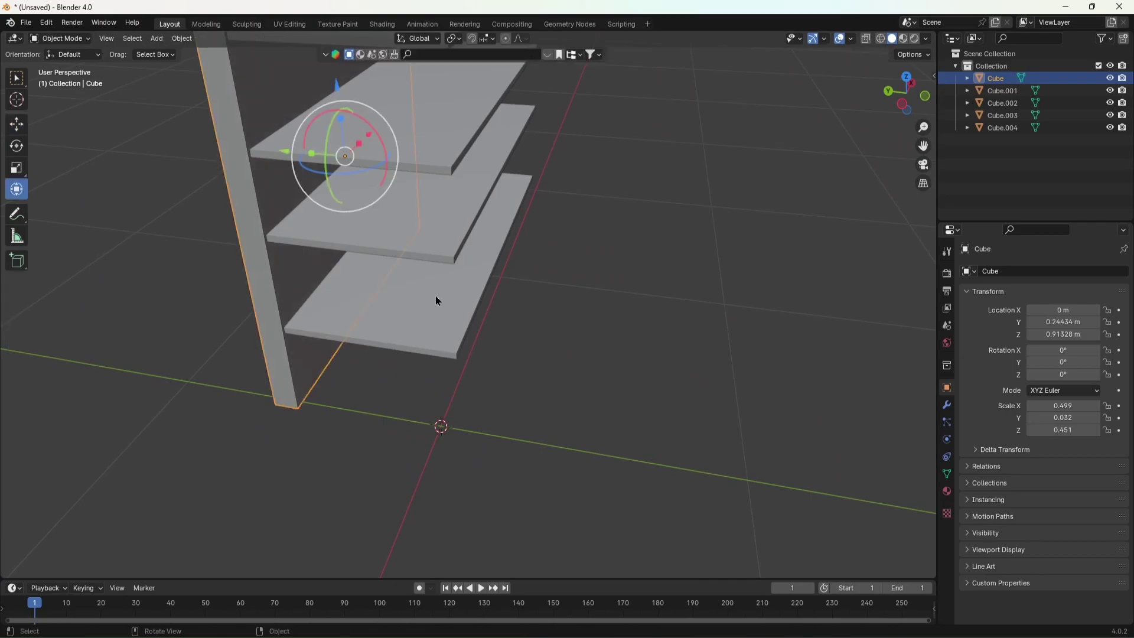
click(435, 296)
key(ctrl+c)
key(ctrl+v)
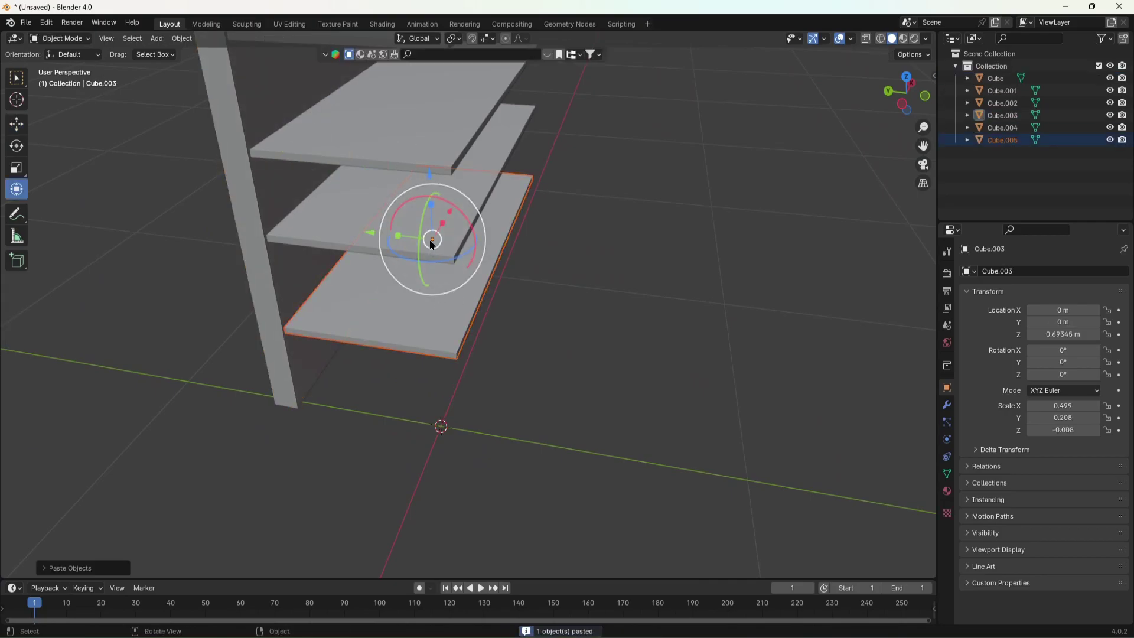
key(g)
key(z)
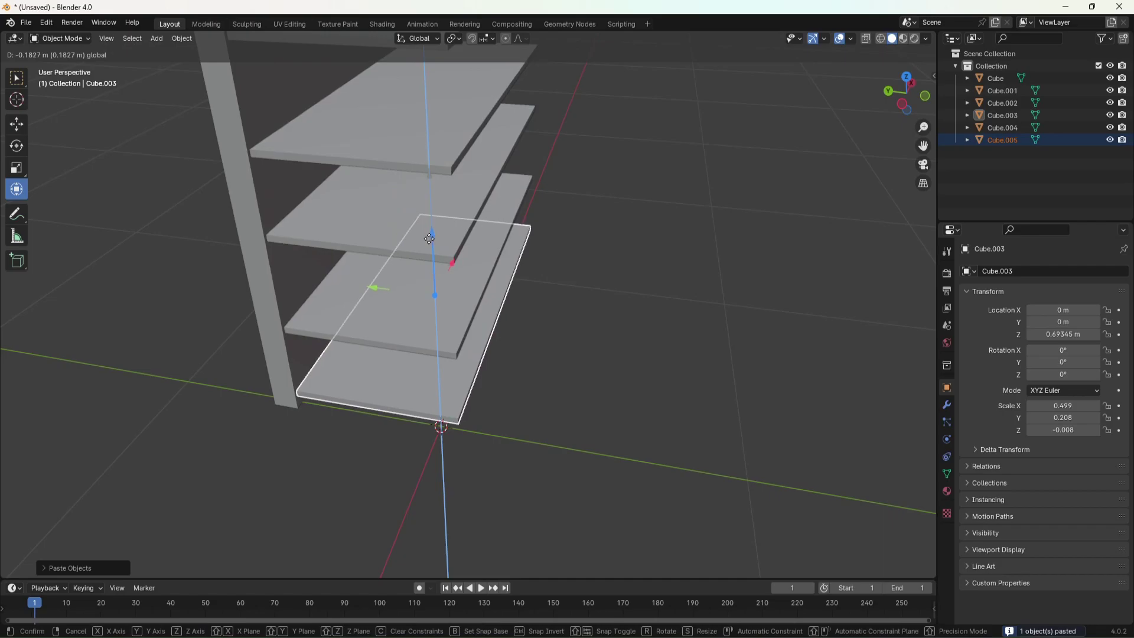
click(429, 239)
Scale the copy's height into a thick box and raise it under the shelves.
key(s)
key(z)
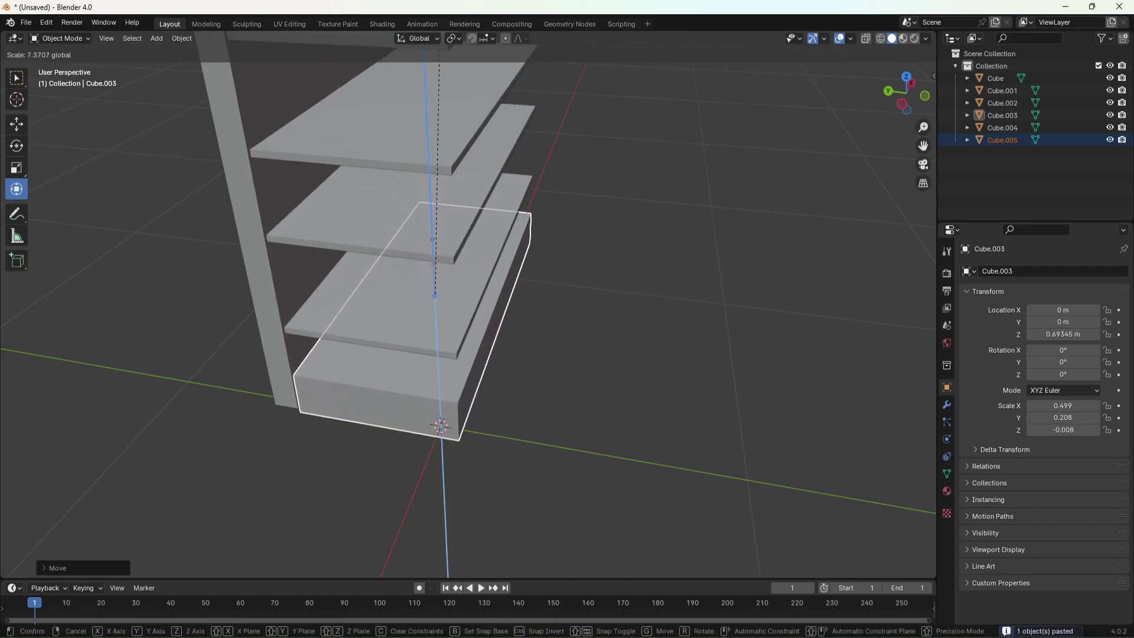
click(450, 468)
shift+middle_drag(450, 469, 465, 438)
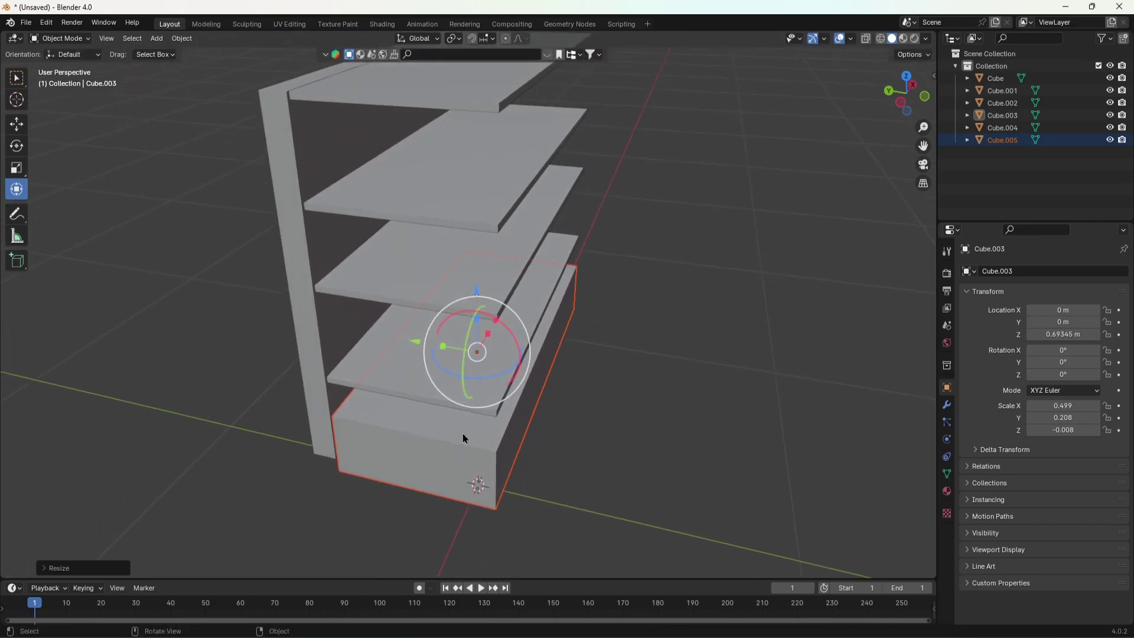
drag(479, 288, 471, 257)
View the unit front-on and fine-tune base box Cube.005's height beneath the lowest shelf.
key(shift+grave)
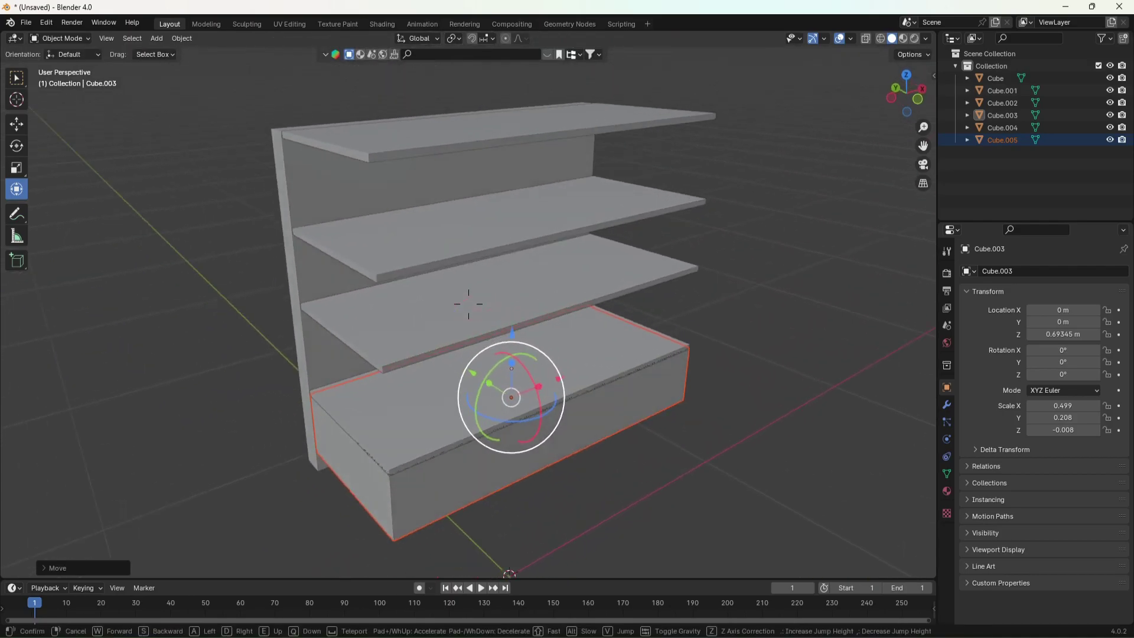
key(a)
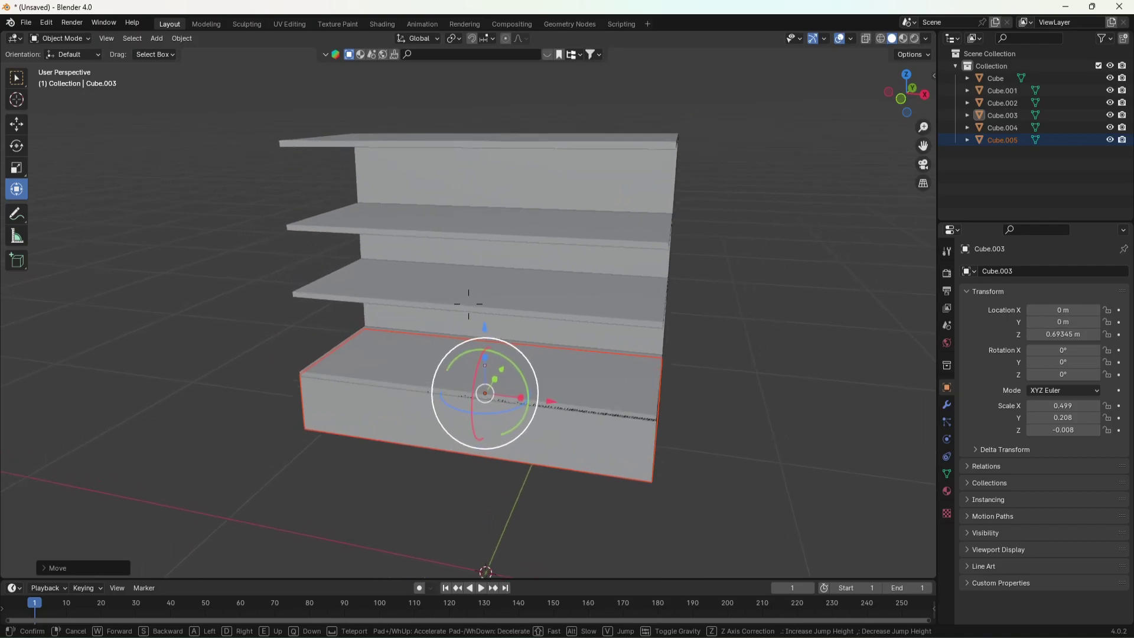
click(503, 269)
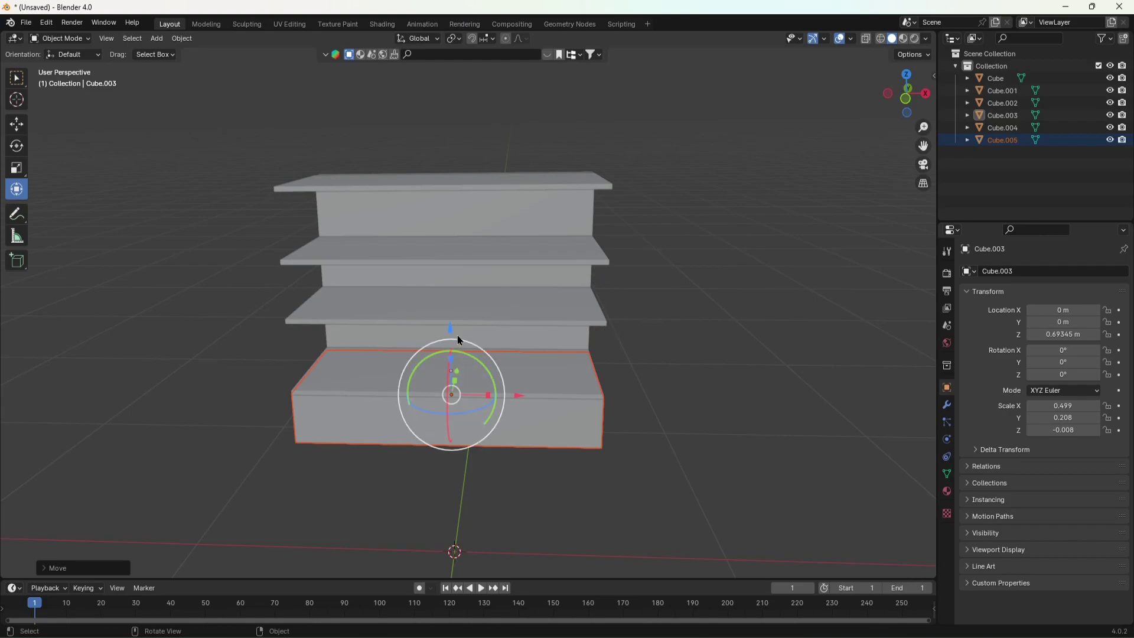
drag(452, 329, 453, 331)
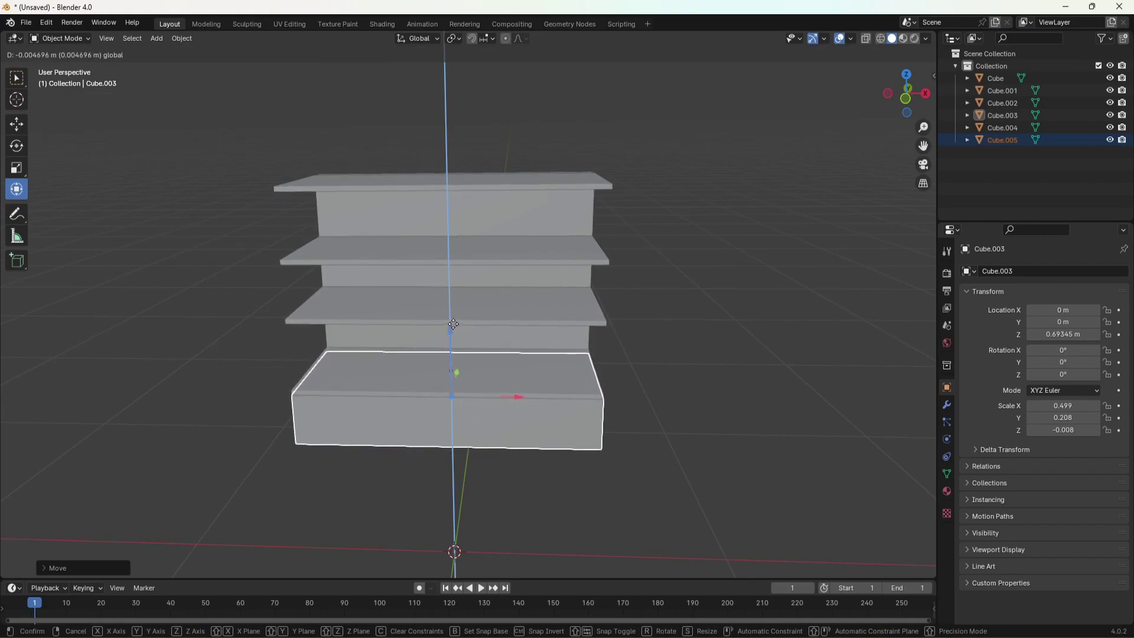
drag(453, 323, 453, 323)
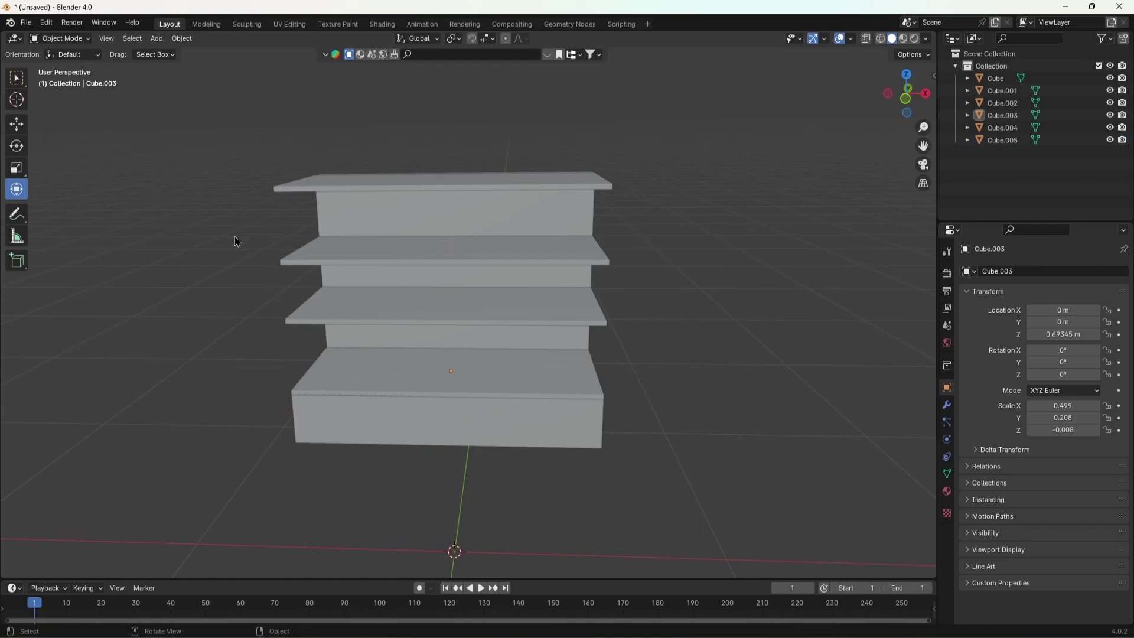
click(156, 38)
mouse_move(173, 52)
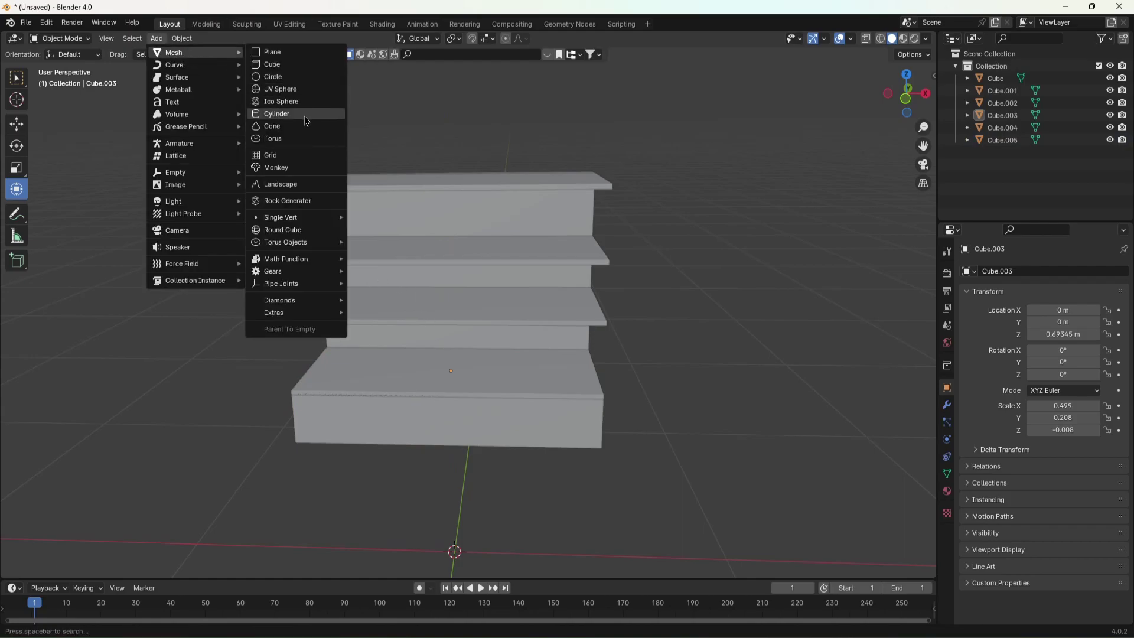
Add a new cube, squash it thin along X, and slide it left.
click(288, 74)
scroll(501, 252, down, 2)
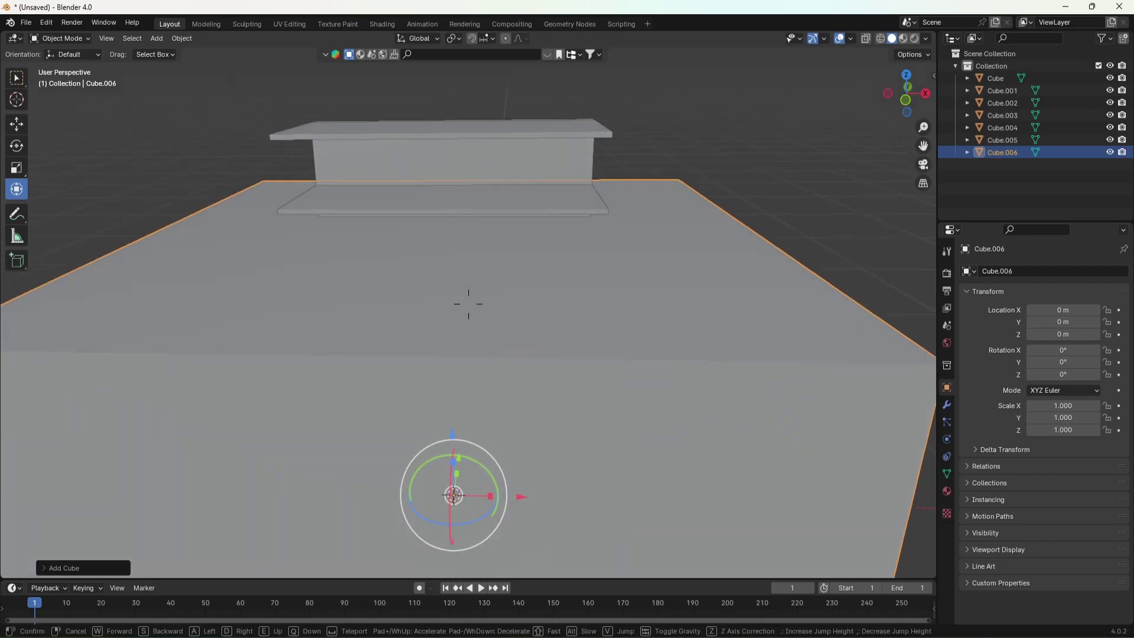
scroll(563, 391, down, 2)
drag(482, 403, 443, 403)
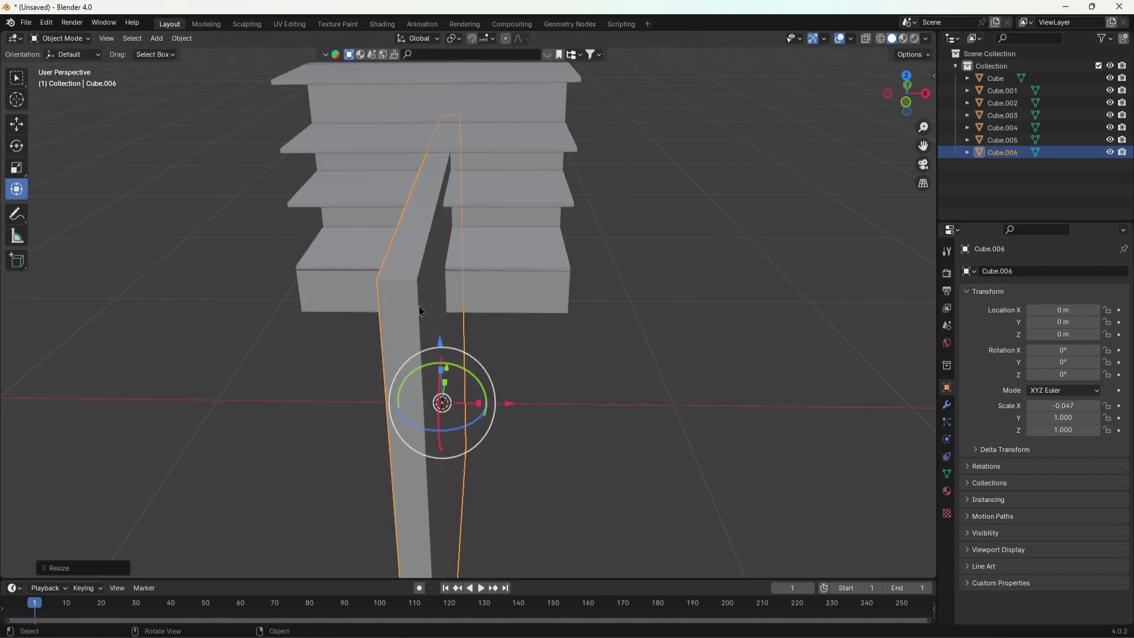
drag(512, 405, 381, 387)
middle_drag(381, 387, 405, 401)
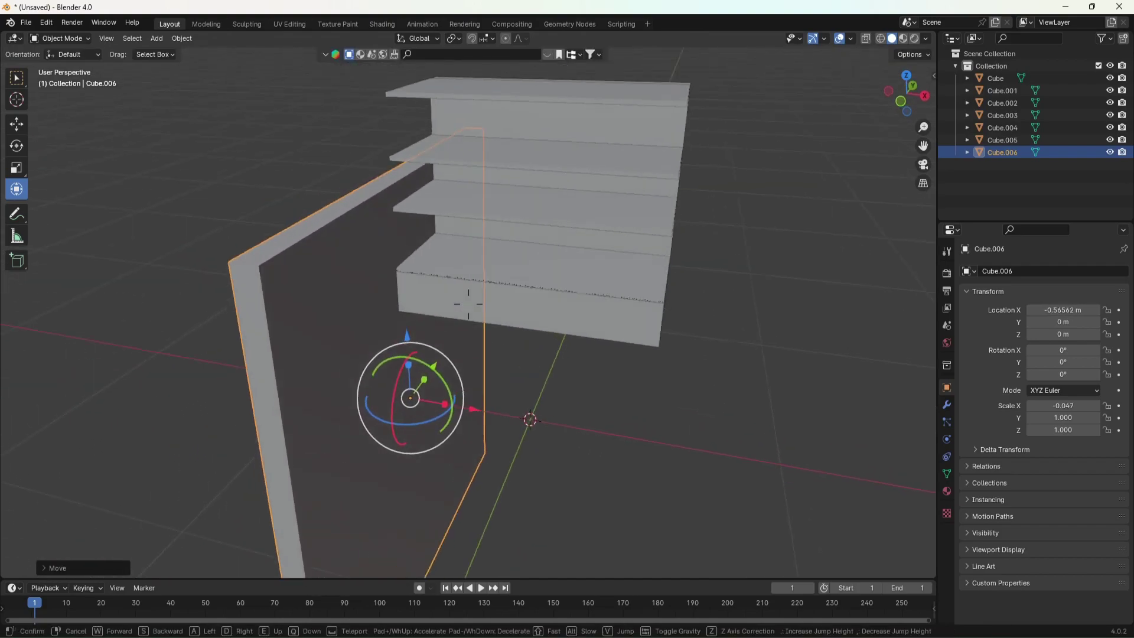
Move the thin slab along Y and raise it off the ground.
drag(537, 367, 658, 317)
drag(597, 276, 592, 161)
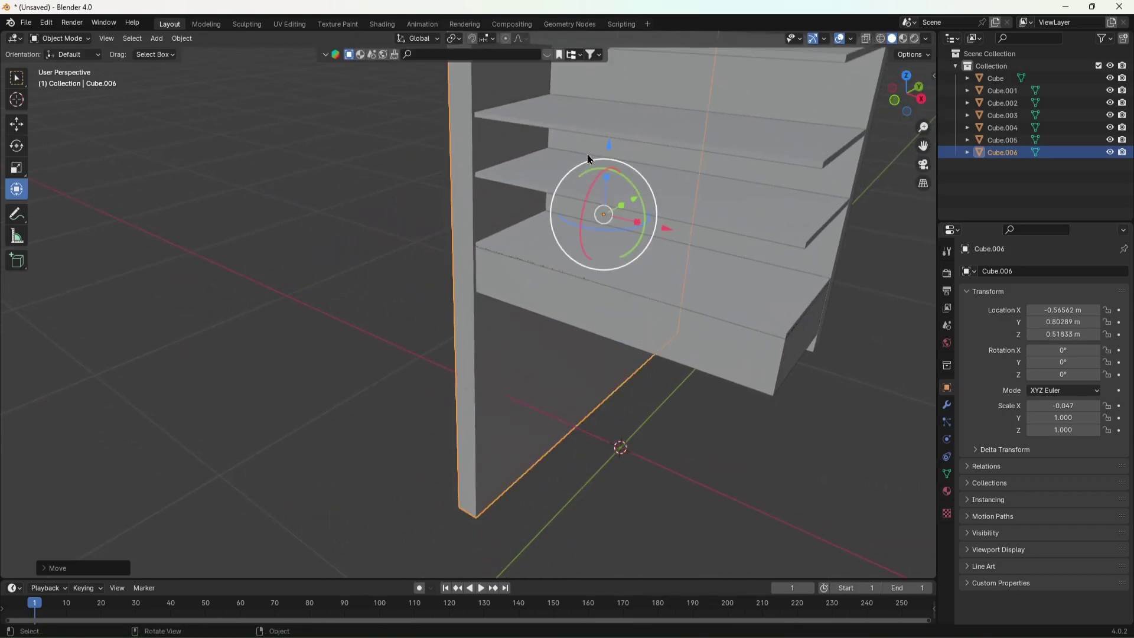
middle_drag(593, 161, 595, 164)
key(shift+grave)
click(703, 195)
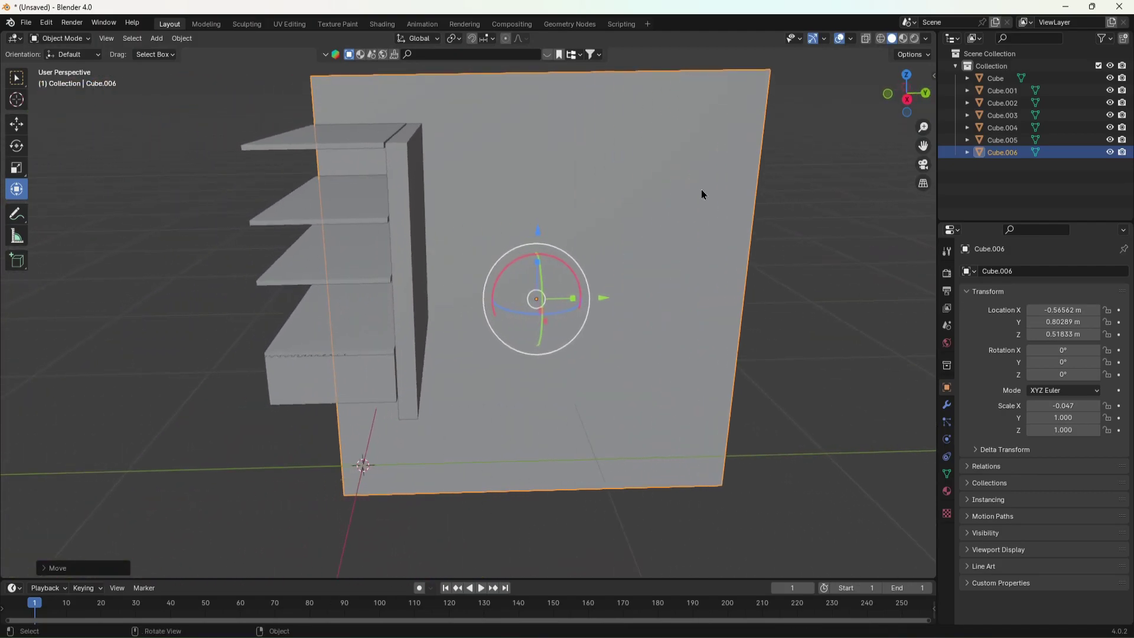
Narrow the panel's depth and shorten its height.
mouse_move(573, 300)
mouse_down()
mouse_move(597, 299)
mouse_move(434, 345)
mouse_up()
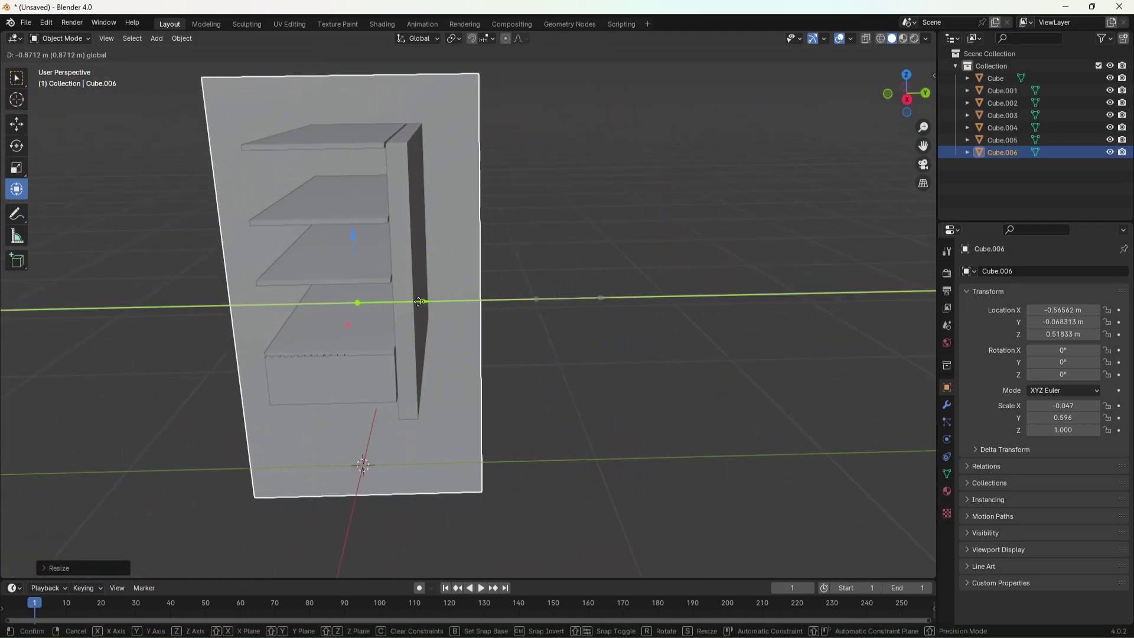
key(shift+grave)
click(469, 304)
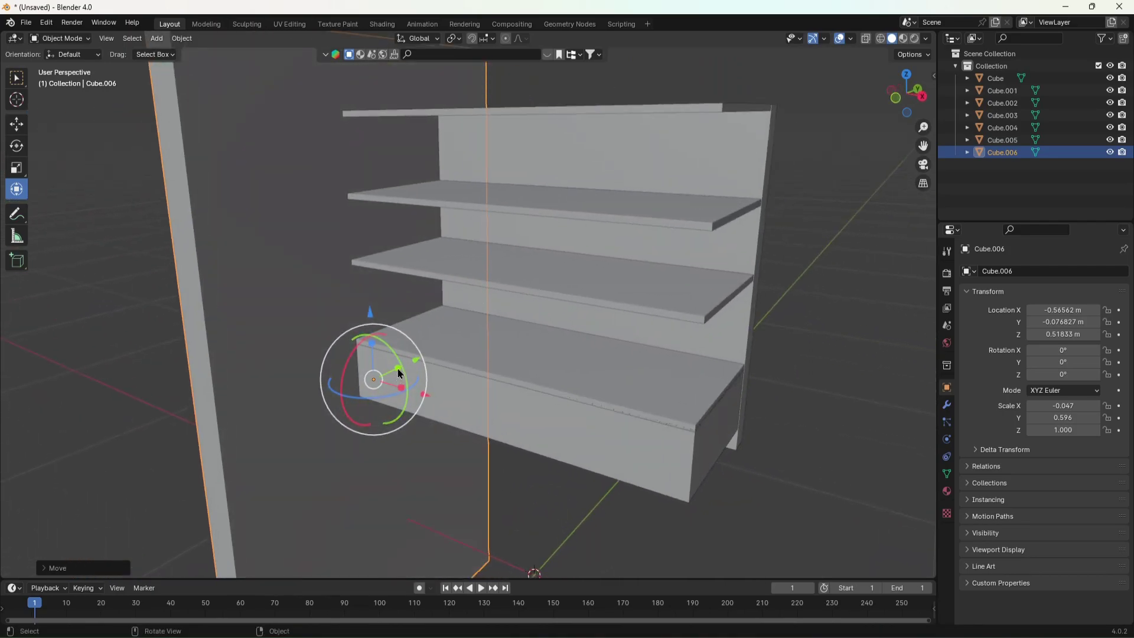
drag(397, 374, 381, 378)
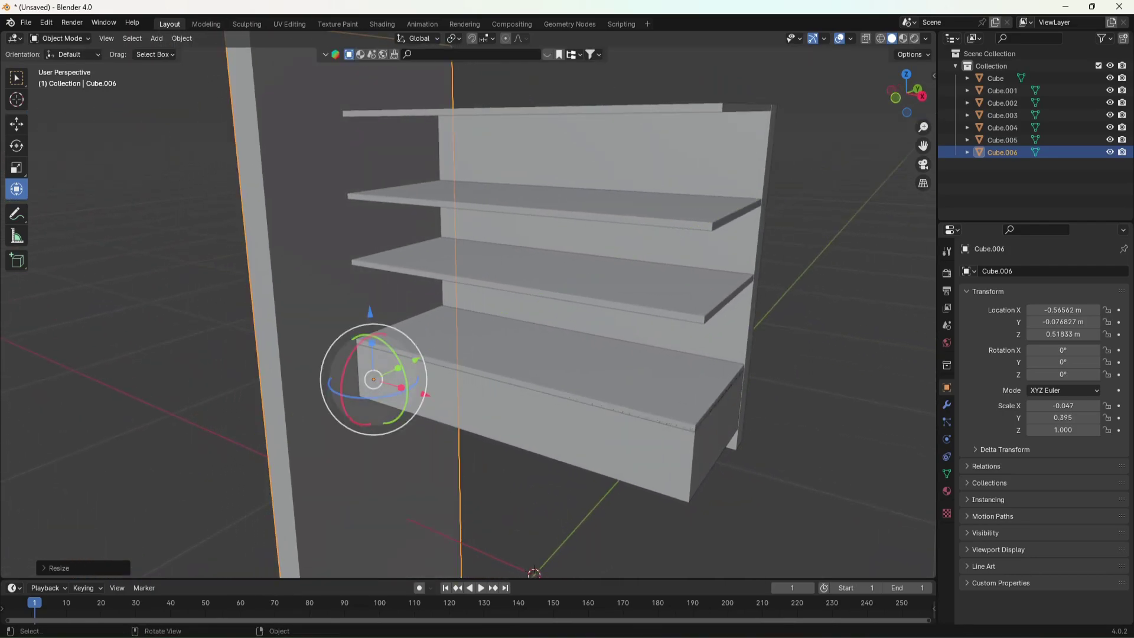
key(shift+grave)
click(468, 303)
drag(401, 357, 397, 370)
Raise the panel to Z 0.9095 m, trim its depth, and line it up with the shelves.
key(g)
key(z)
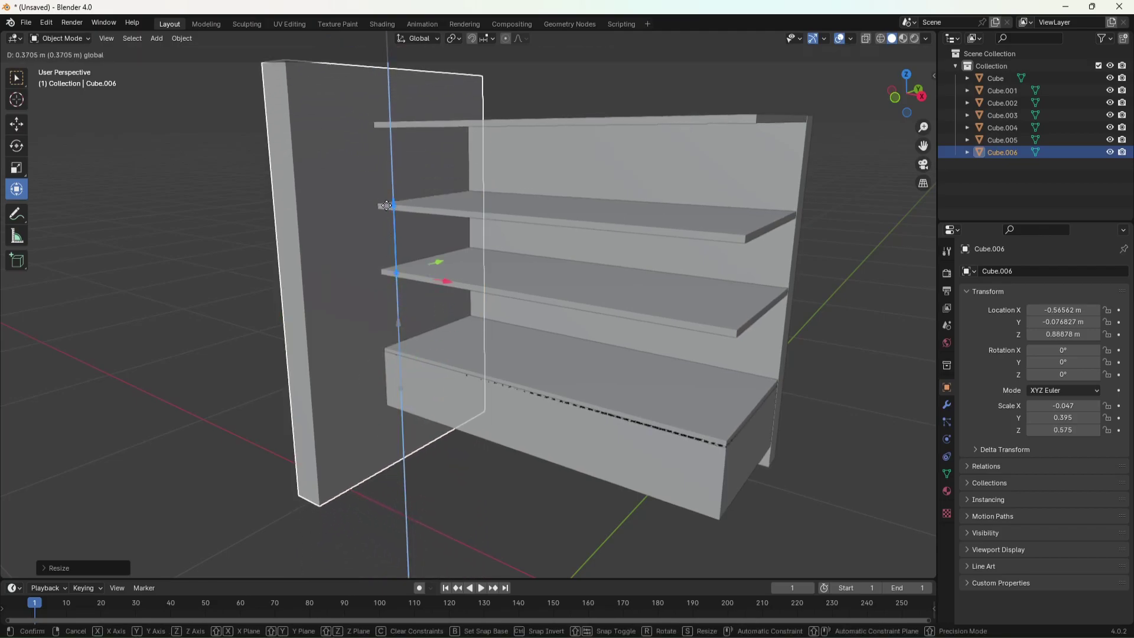
click(415, 256)
drag(418, 264, 407, 260)
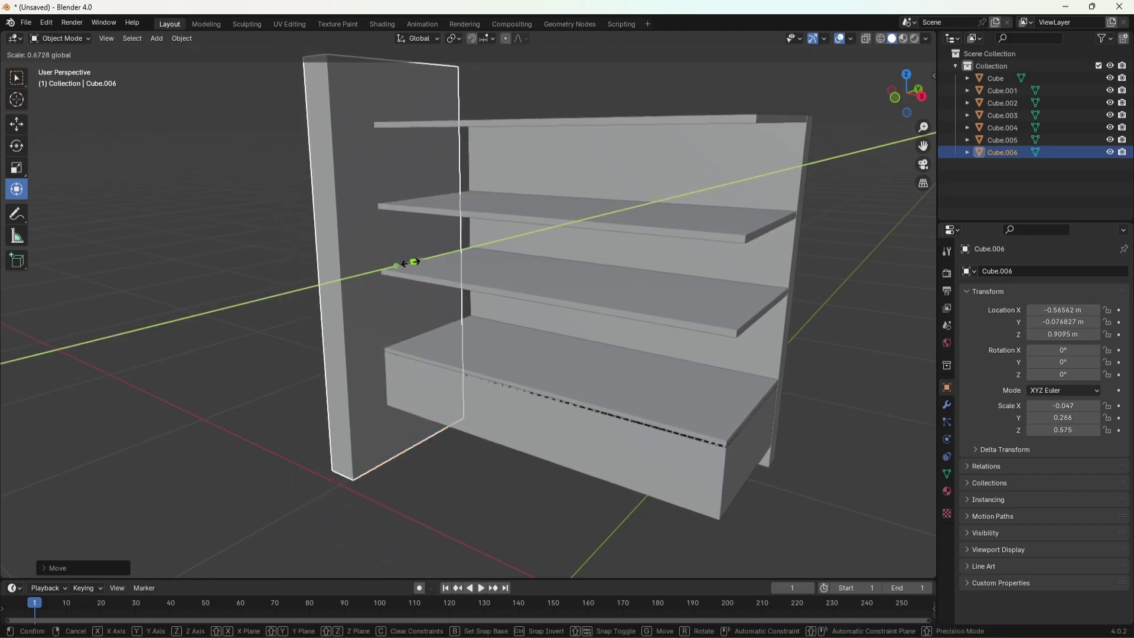
middle_drag(407, 260, 405, 256)
scroll(405, 256, up, 2)
drag(503, 299, 543, 295)
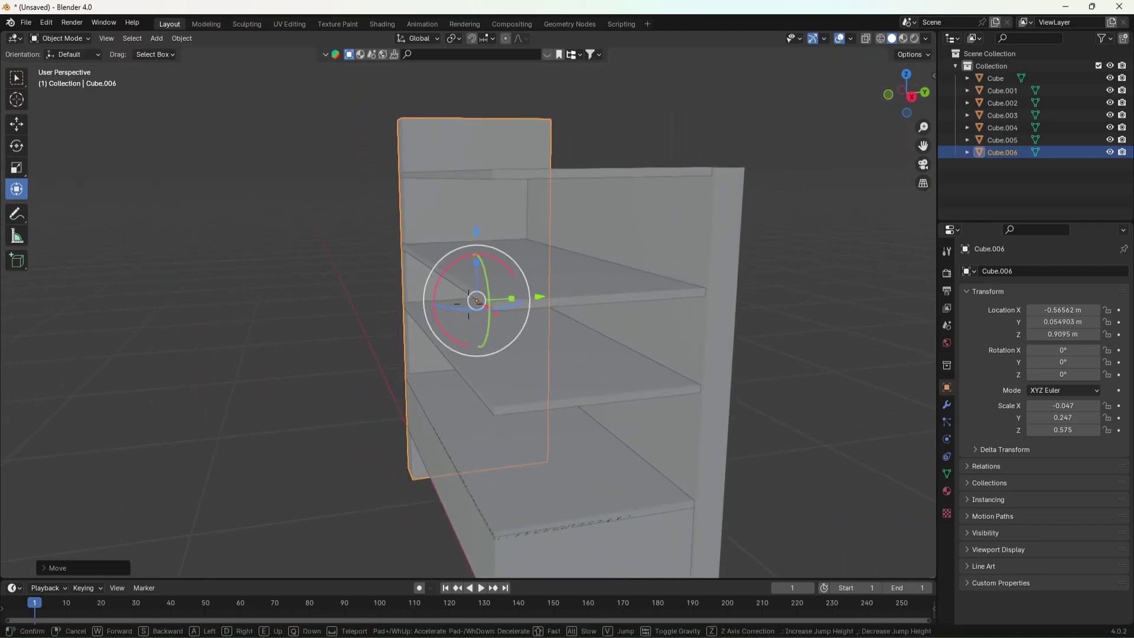
key(shift+grave)
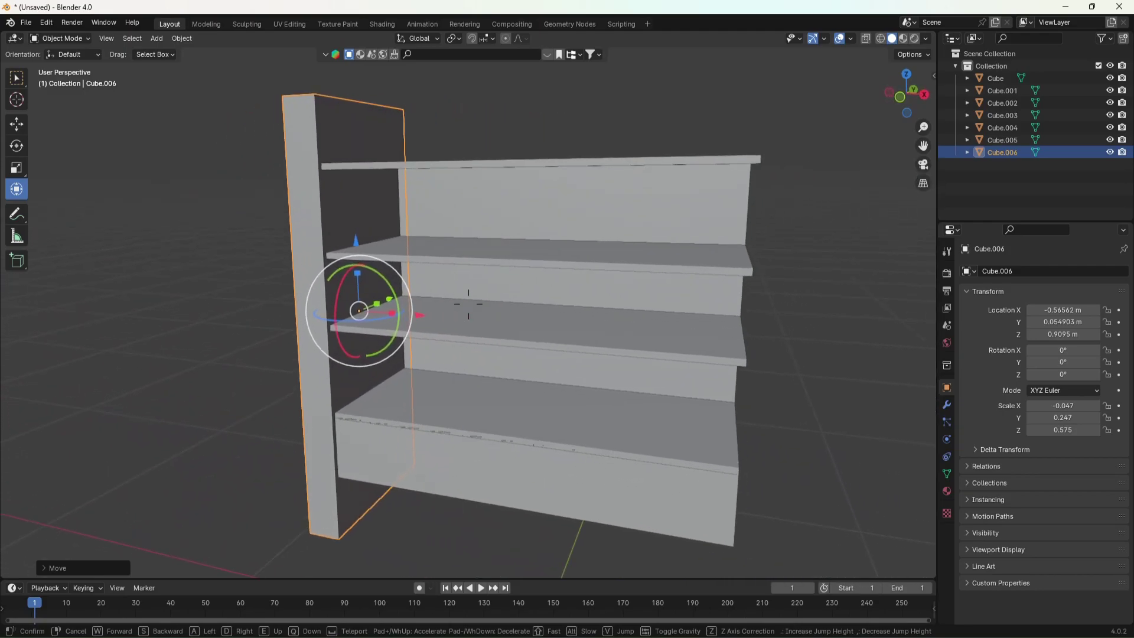
key(w)
key(s)
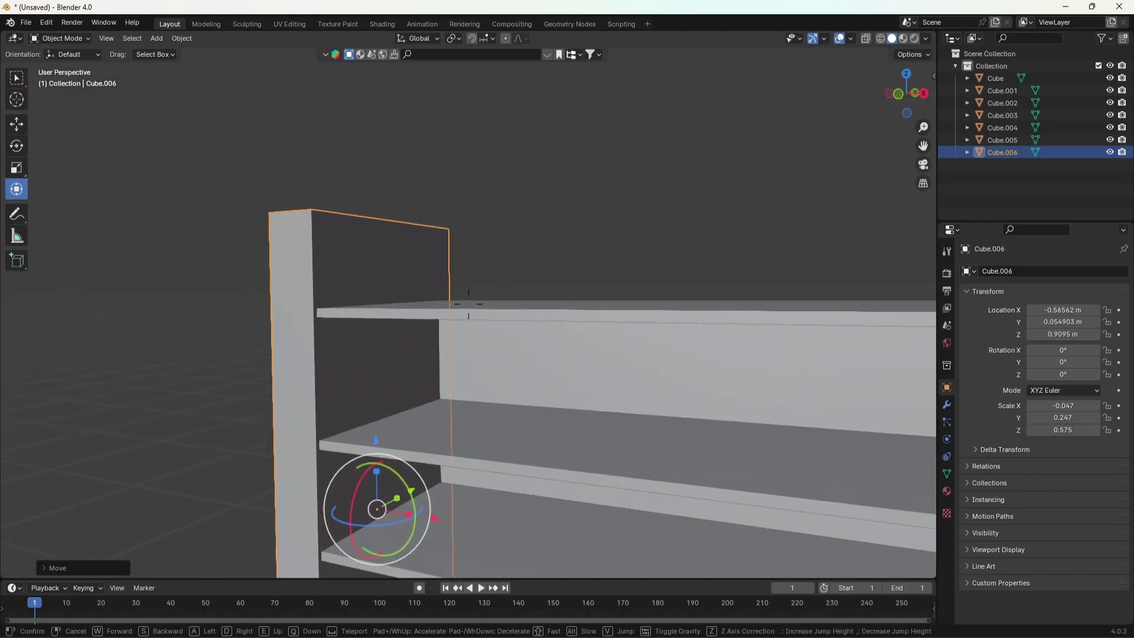
click(549, 289)
In Edit Mode, select the side panel's top face and lower it.
key(Tab)
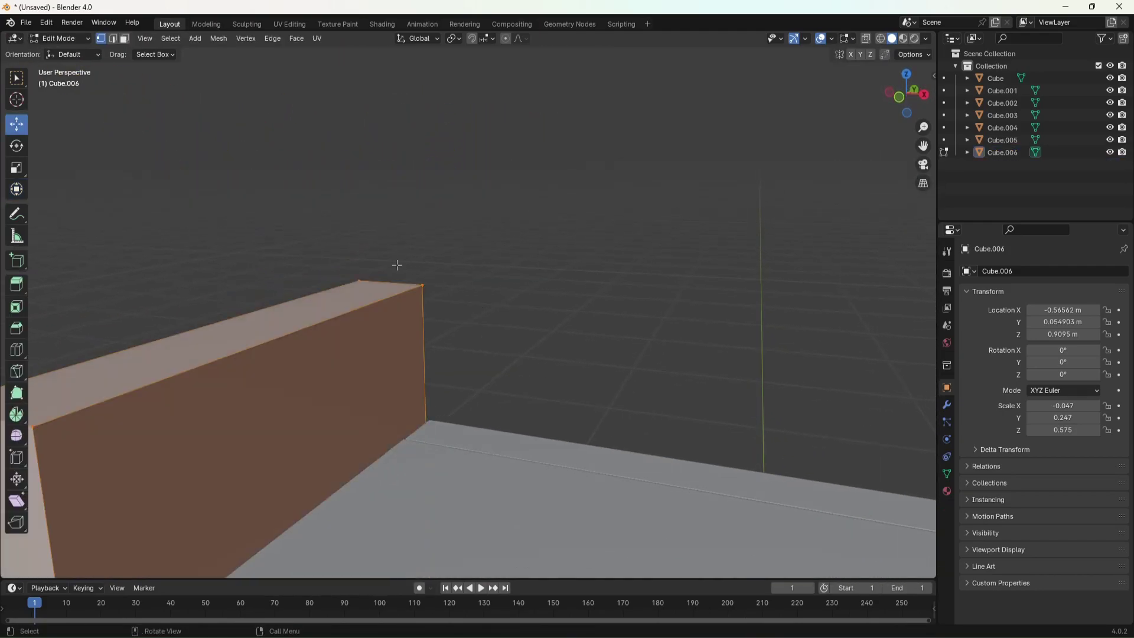
scroll(395, 265, down, 5)
drag(213, 290, 349, 426)
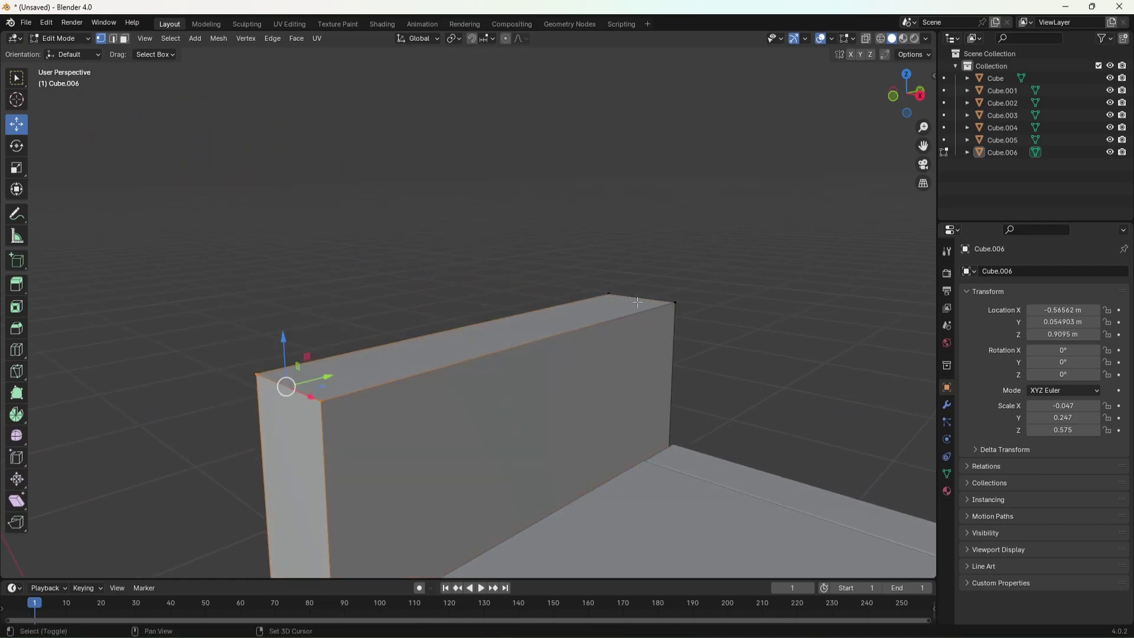
shift+drag(562, 250, 710, 316)
drag(512, 289, 561, 467)
click(561, 466)
mouse_move(561, 467)
middle_down()
mouse_move(559, 395)
mouse_move(521, 374)
middle_up()
key(Tab)
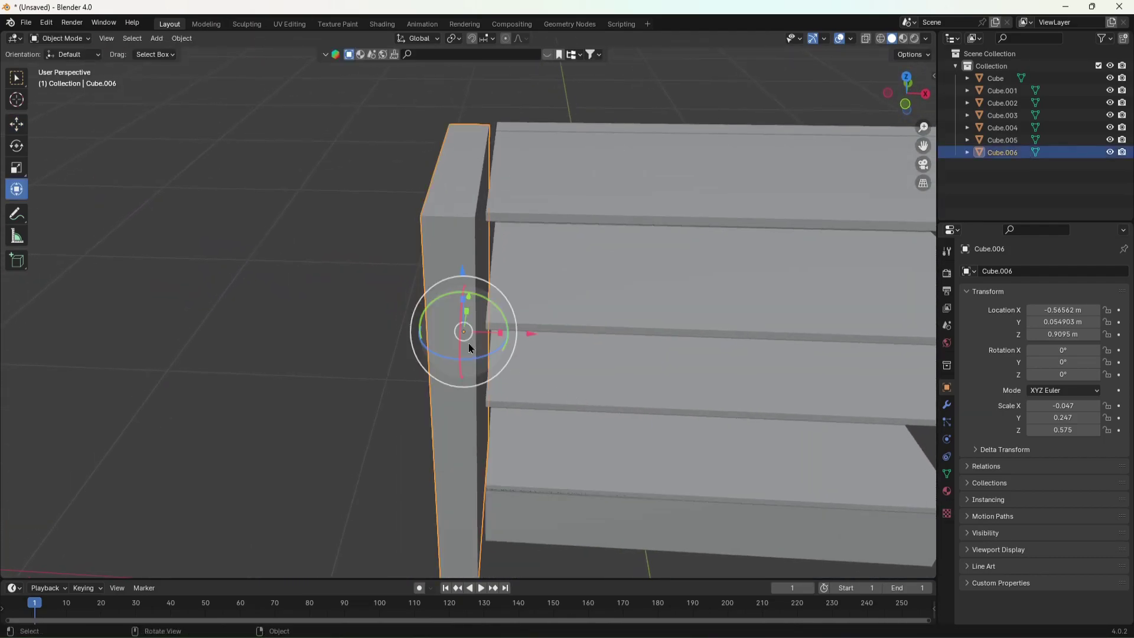
Nudge the panel's tilt and height, and scale it deeper on Y to 0.269.
drag(488, 306, 539, 332)
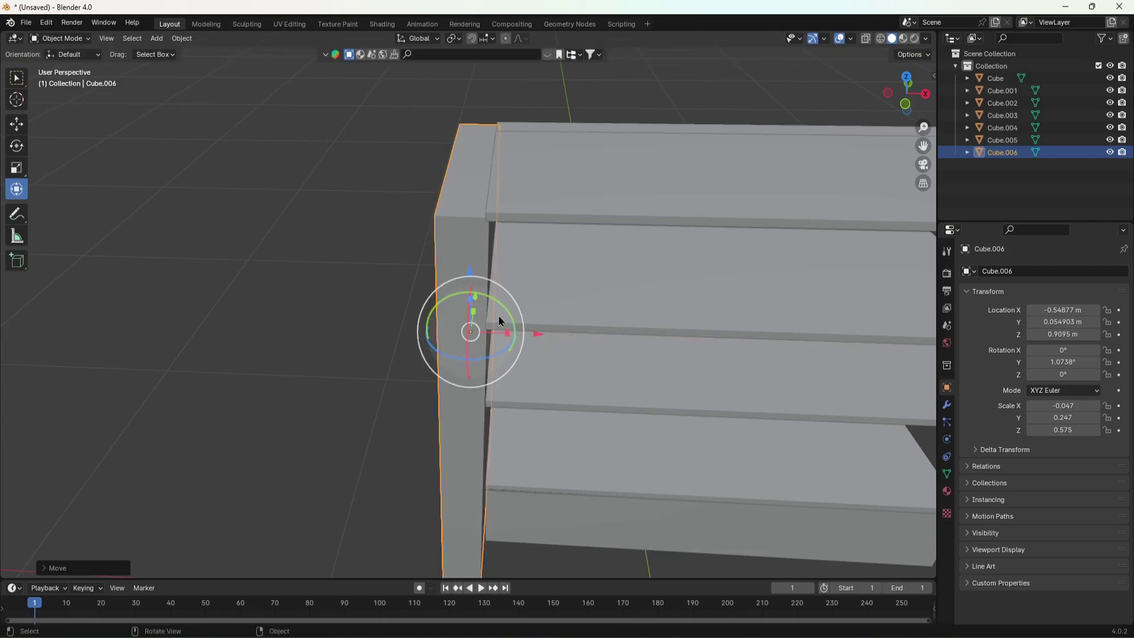
drag(472, 277, 468, 262)
mouse_move(467, 261)
middle_down()
mouse_move(468, 304)
mouse_move(486, 295)
middle_up()
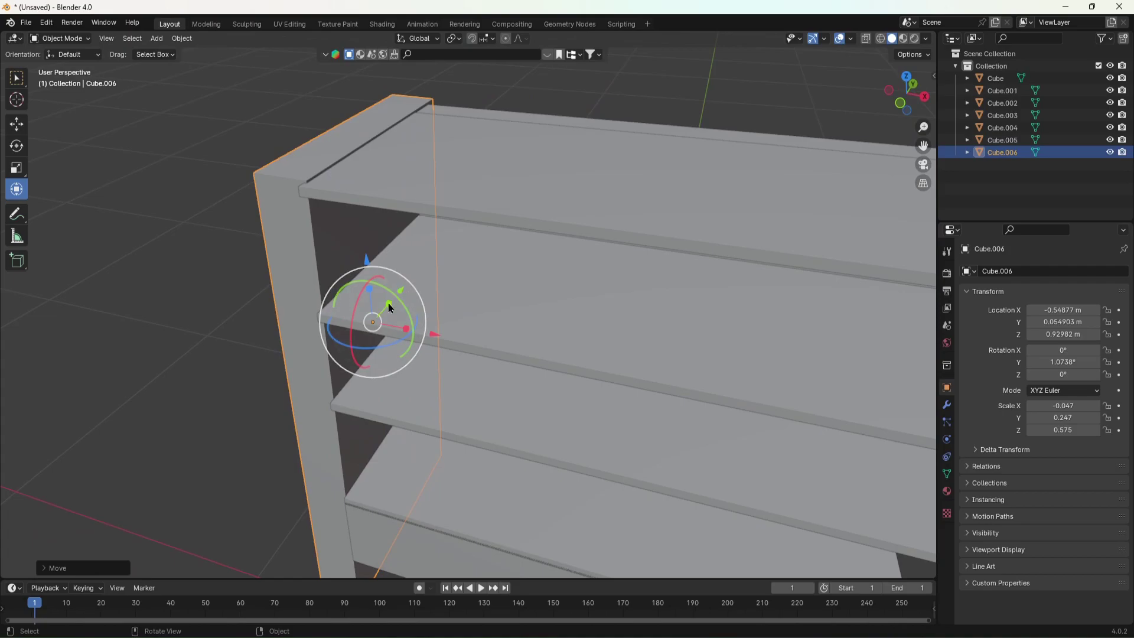
drag(389, 308, 390, 299)
key(shift+grave)
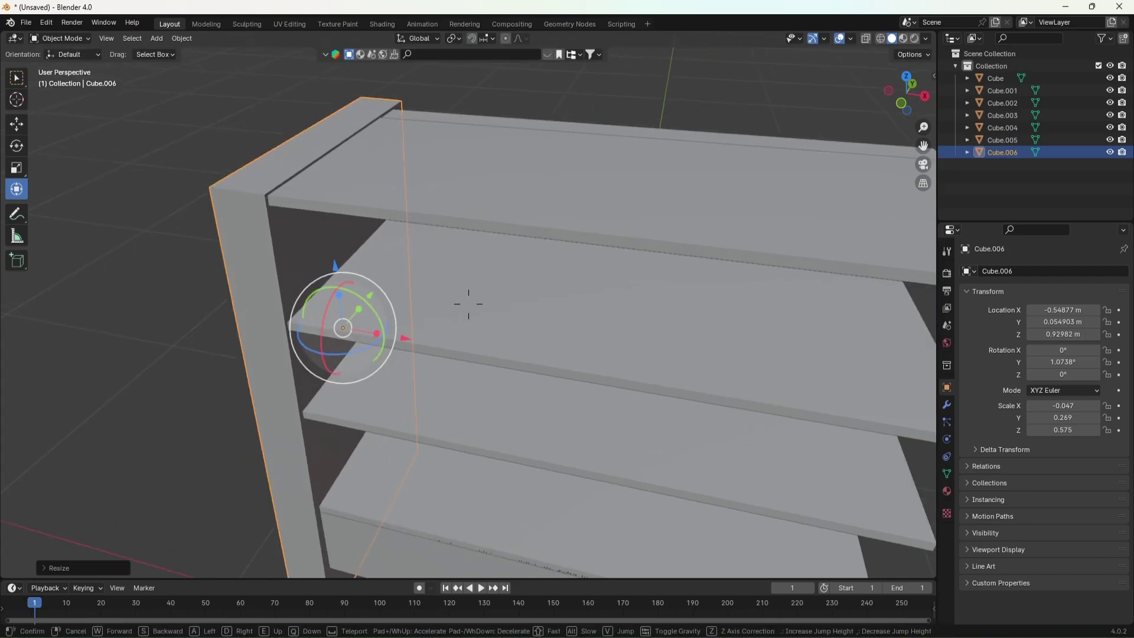
key(s)
click(412, 302)
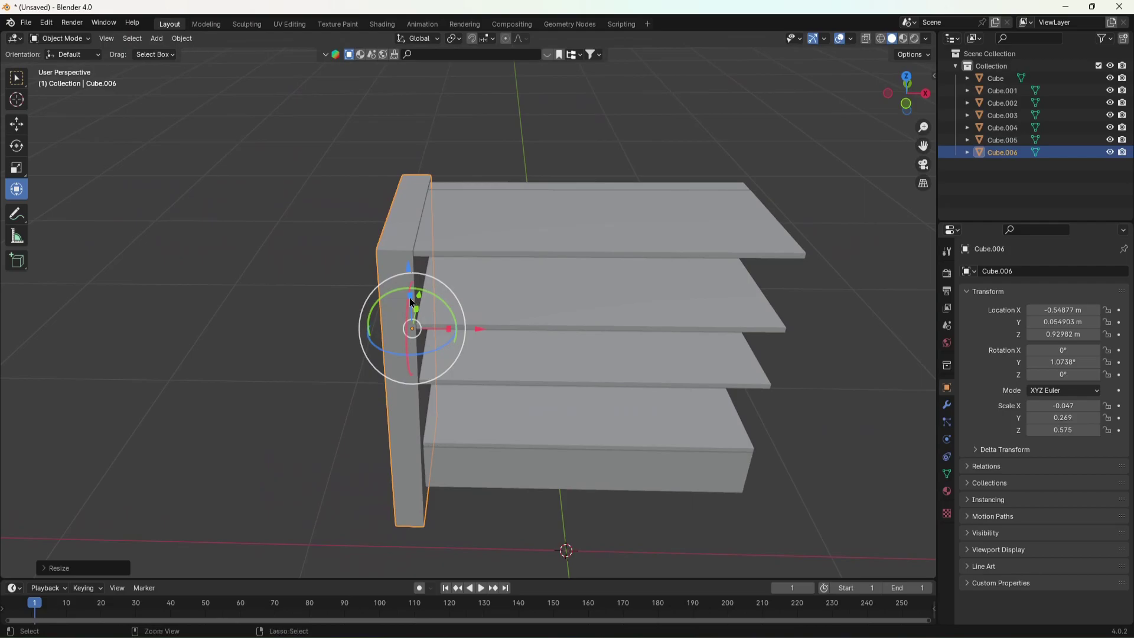
Copy-paste the side panel and move the copy about 1.09 m along X to the right end.
key(ctrl+c)
key(ctrl+v)
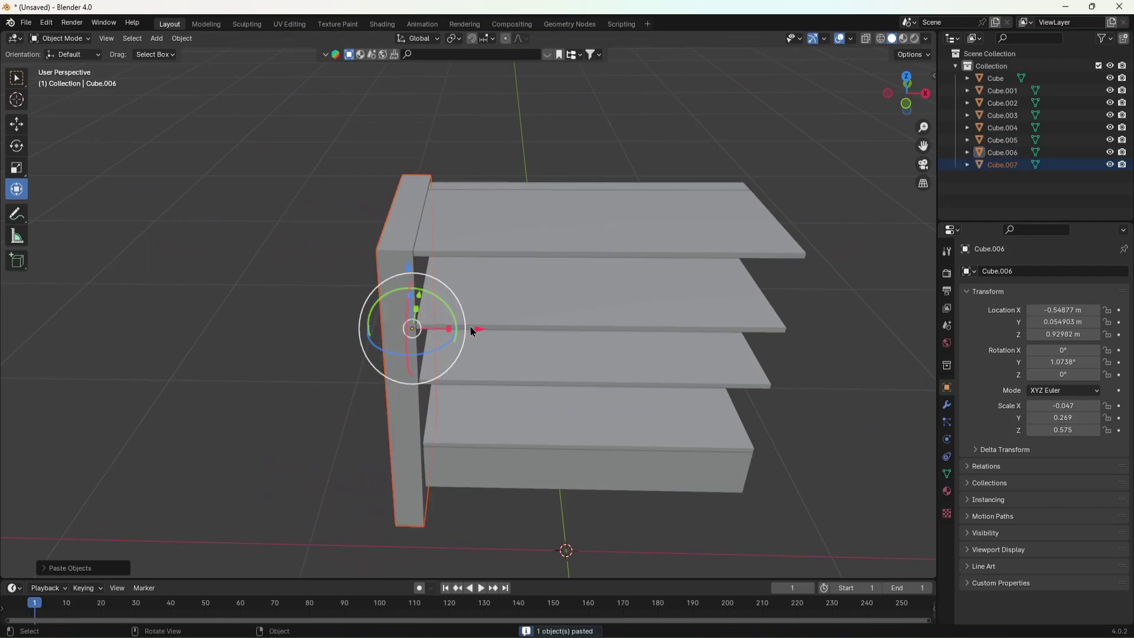
drag(479, 332, 826, 308)
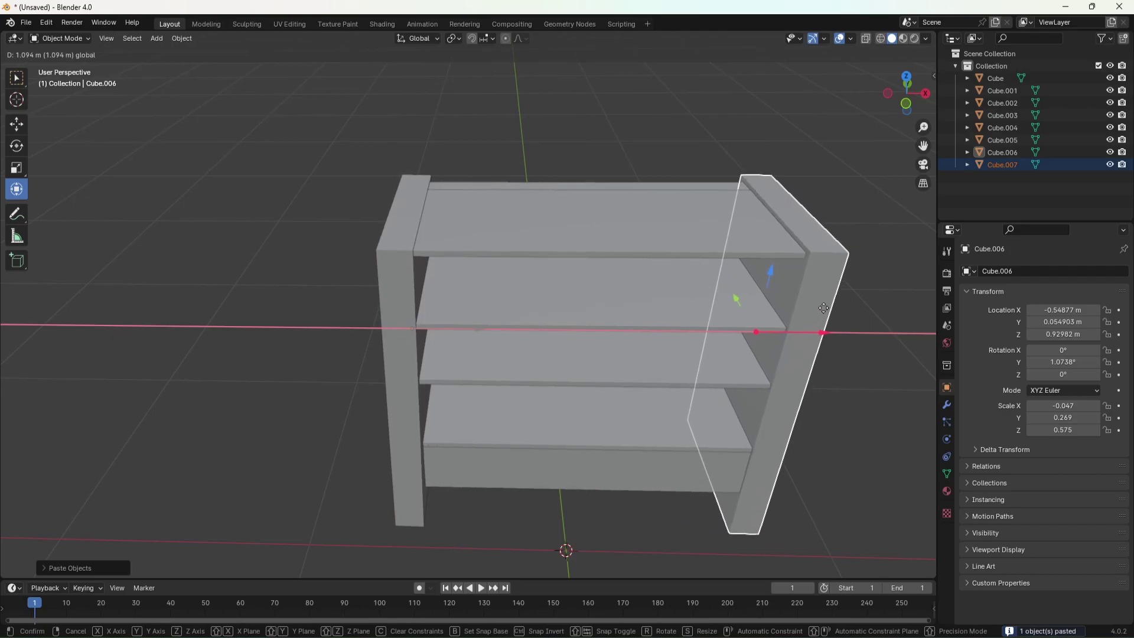
click(824, 308)
key(shift+grave)
Raise the top board Cube.004 upward toward the top of the side panels.
key(w)
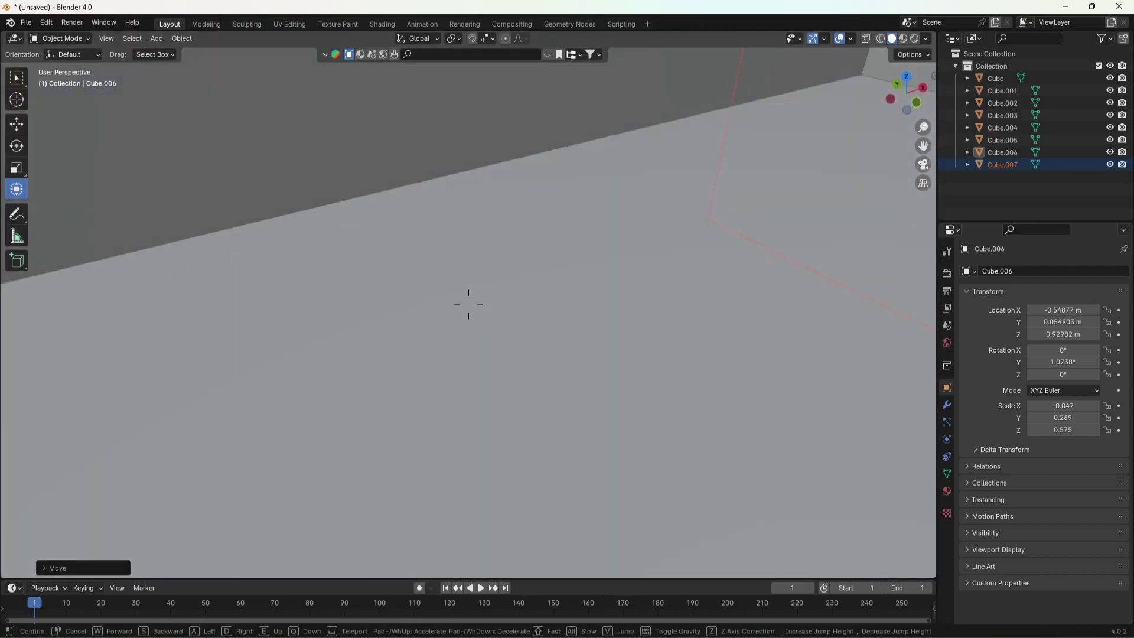
key(s)
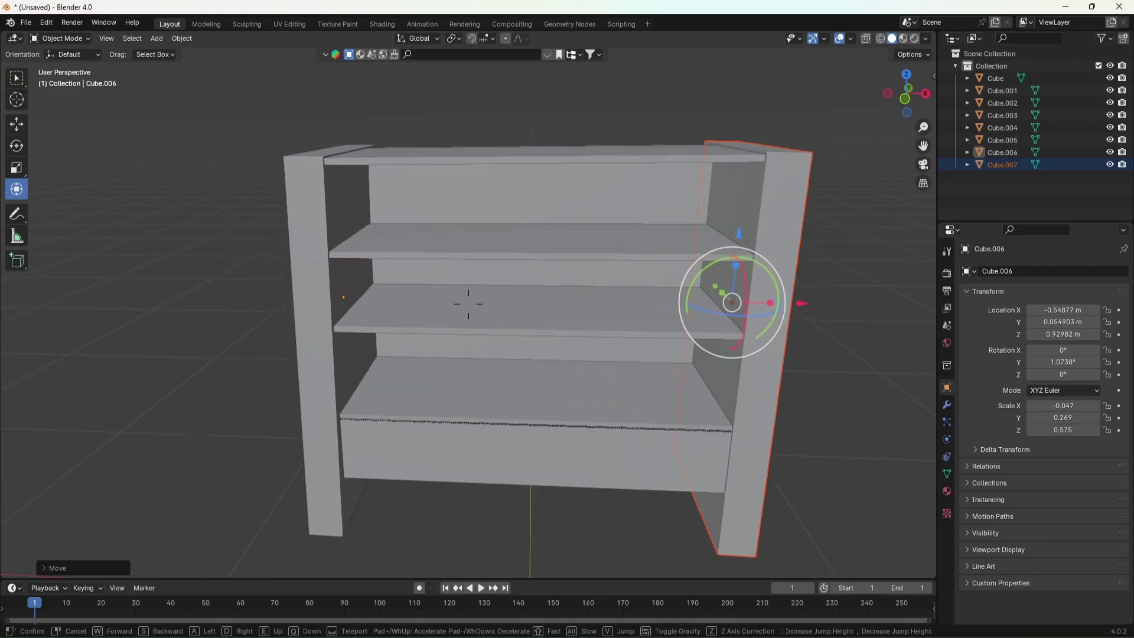
key(w)
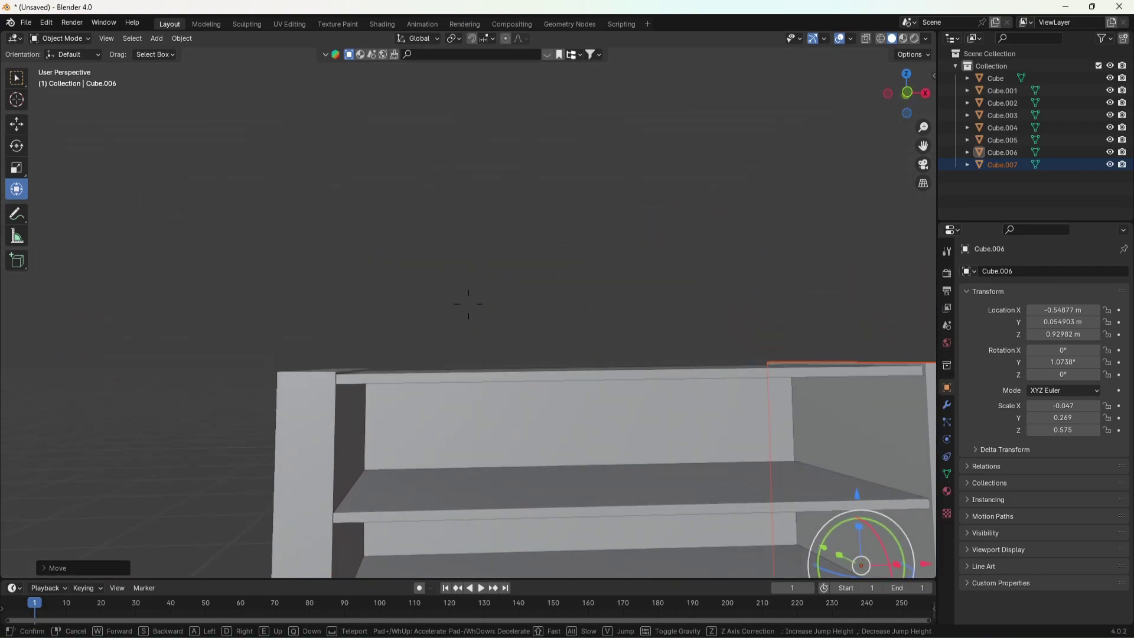
click(535, 323)
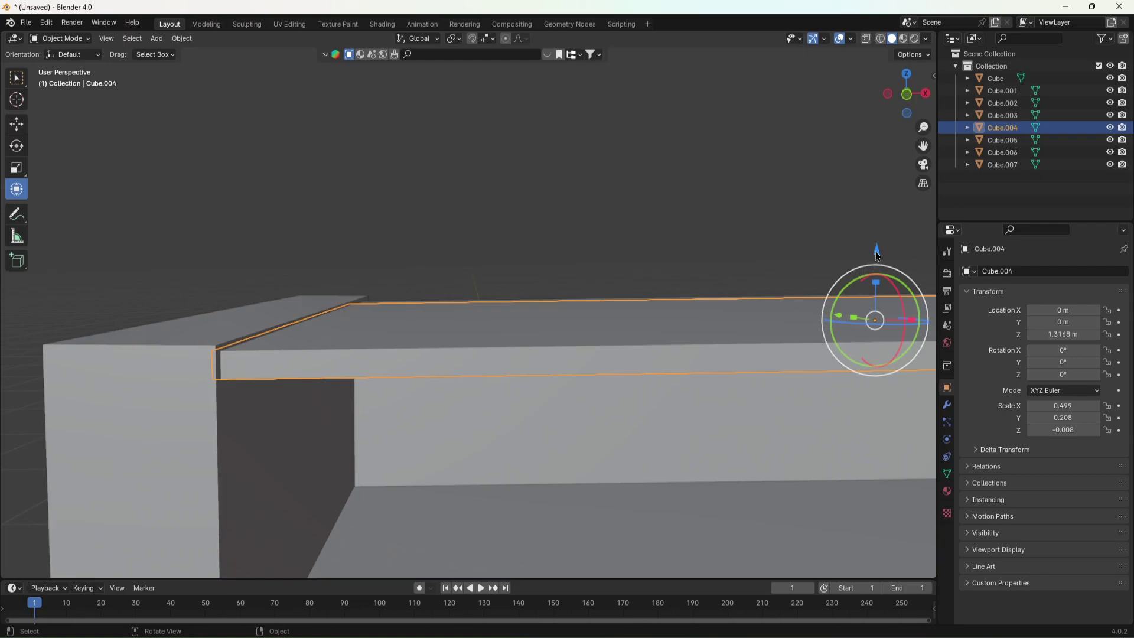
drag(877, 254, 877, 245)
middle_drag(878, 244, 785, 262)
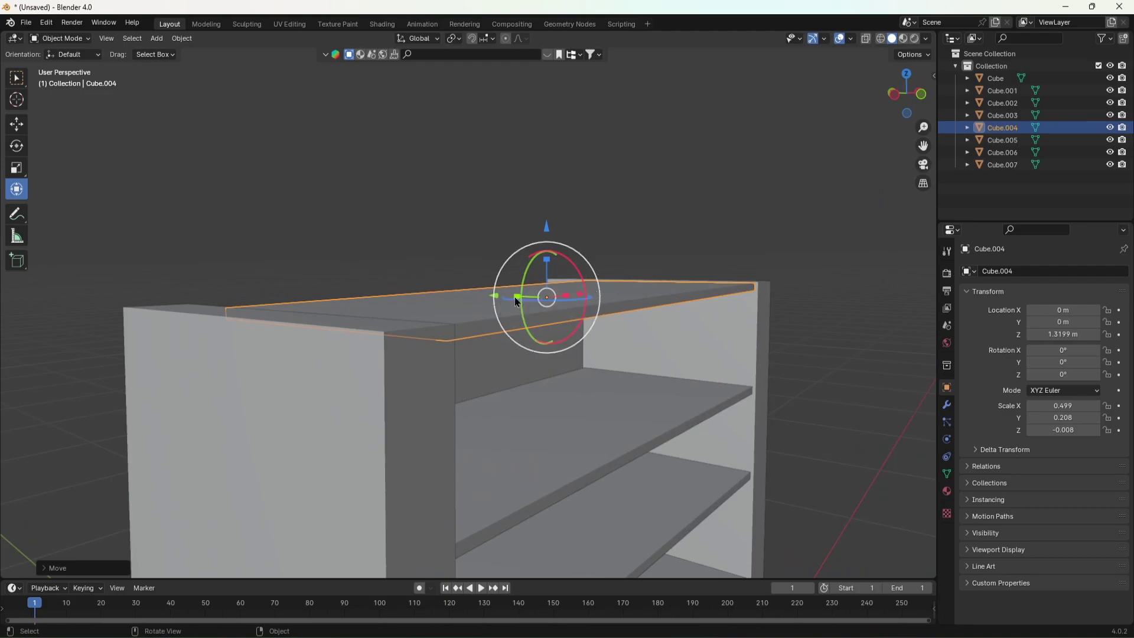
Scale the top board to X 0.514 and Y 0.212, settling its height at Z 1.321 m.
drag(516, 301, 560, 294)
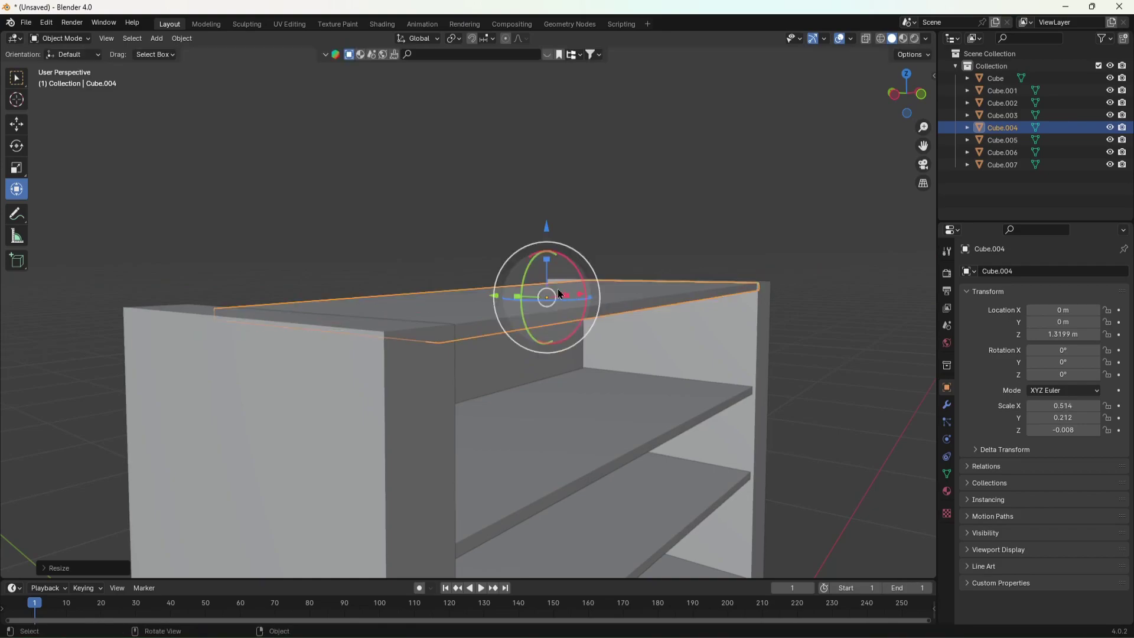
drag(546, 229, 547, 230)
key(shift+grave)
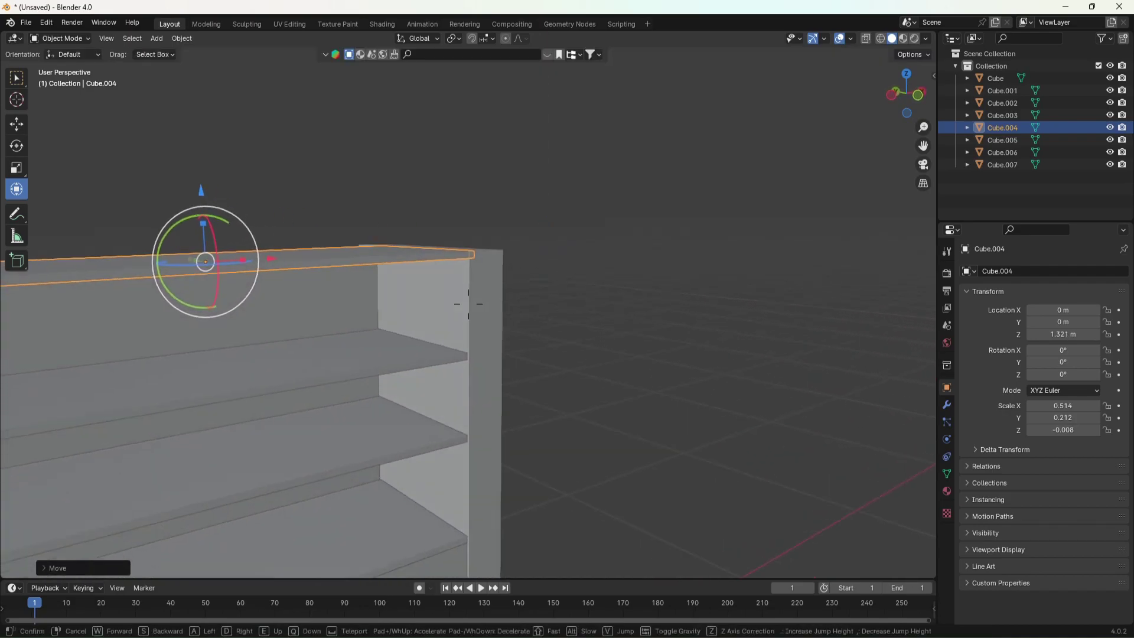
key(w)
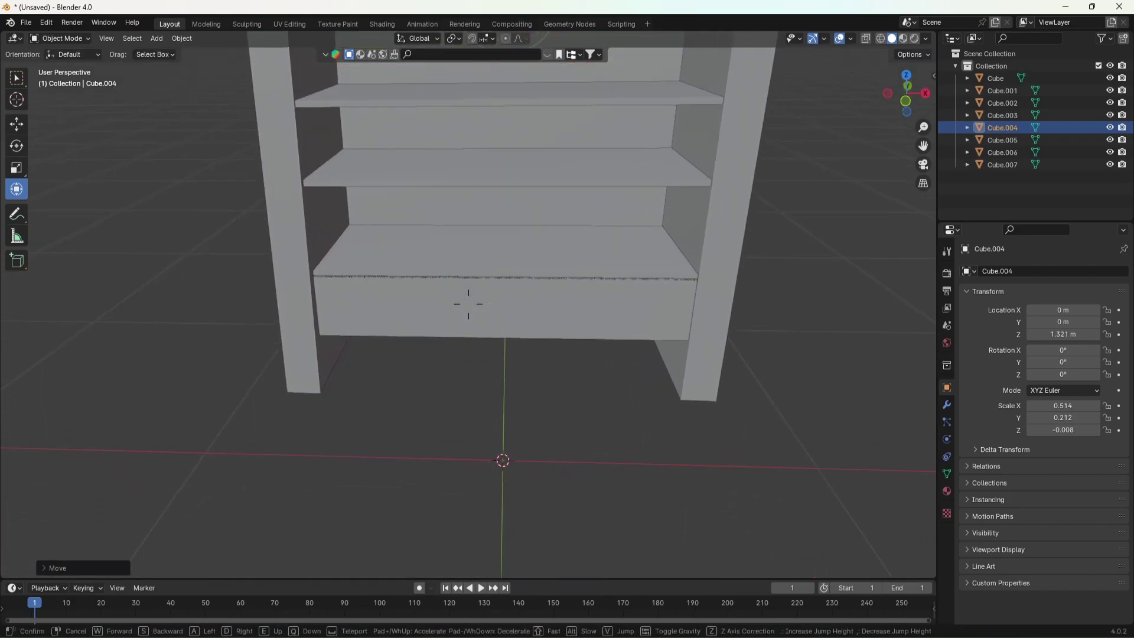
key(s)
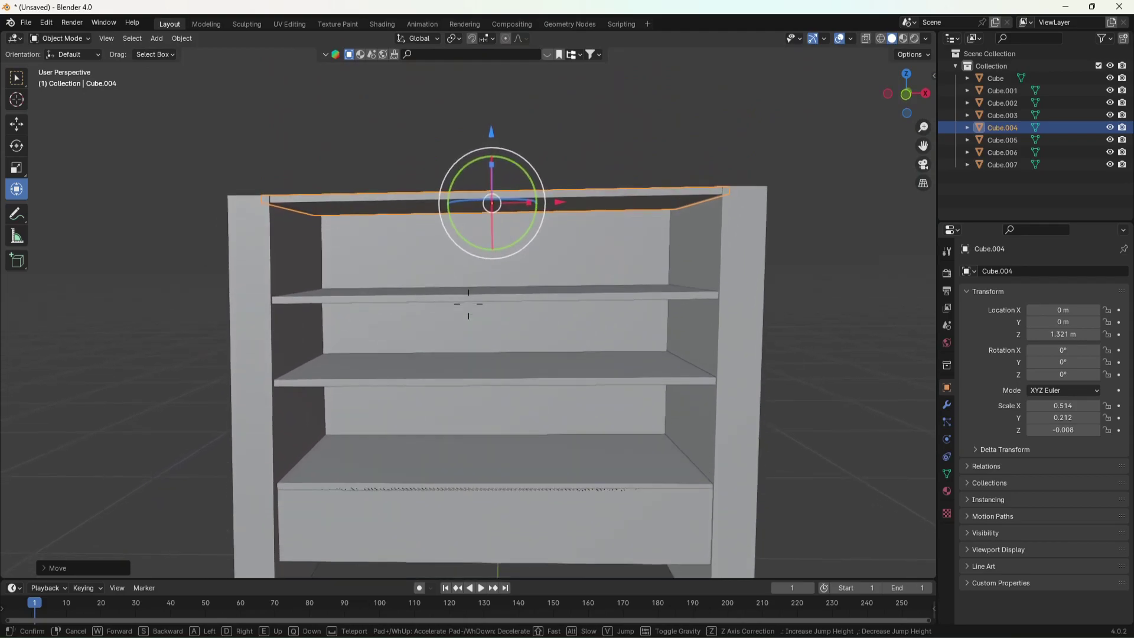
click(468, 303)
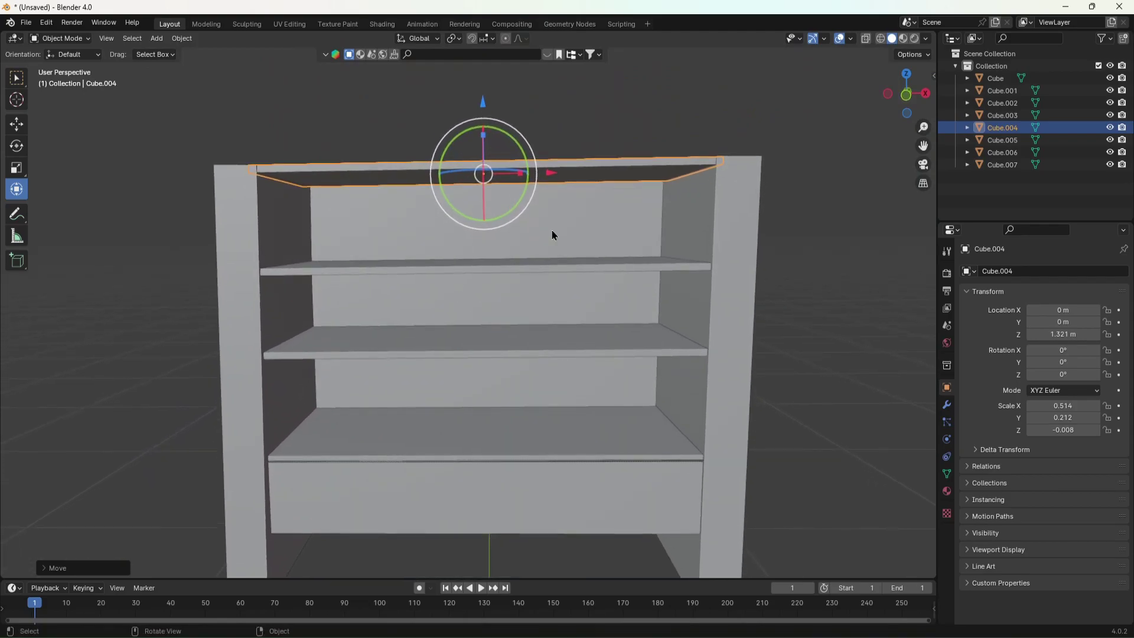
click(760, 256)
Walk the view around to frame the bottom board and the right side panel.
key(shift+grave)
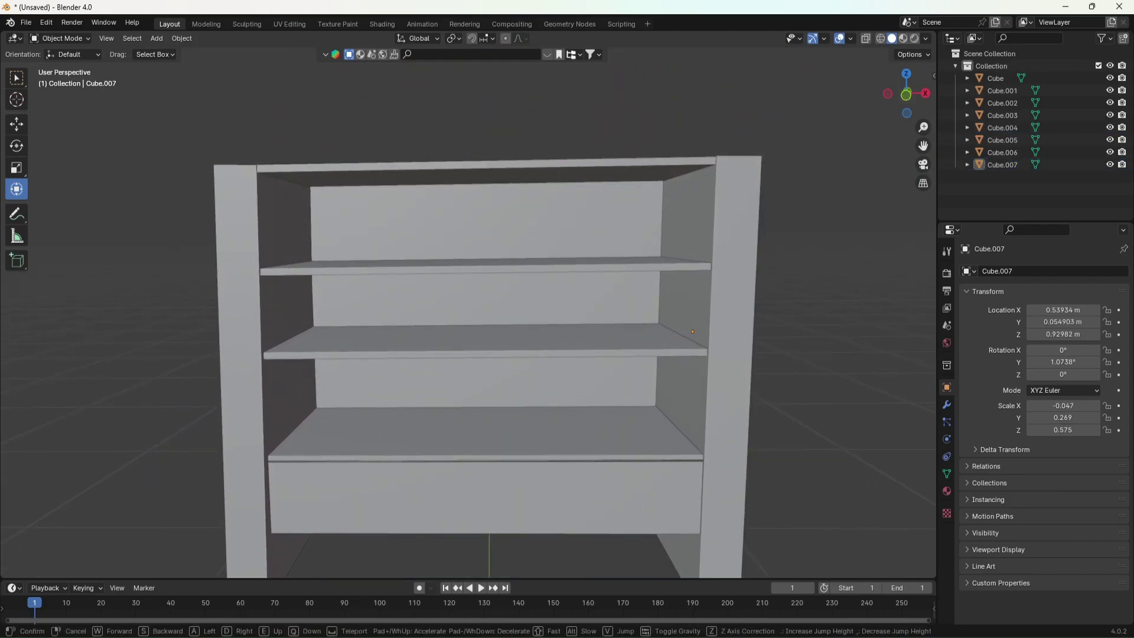
key(w)
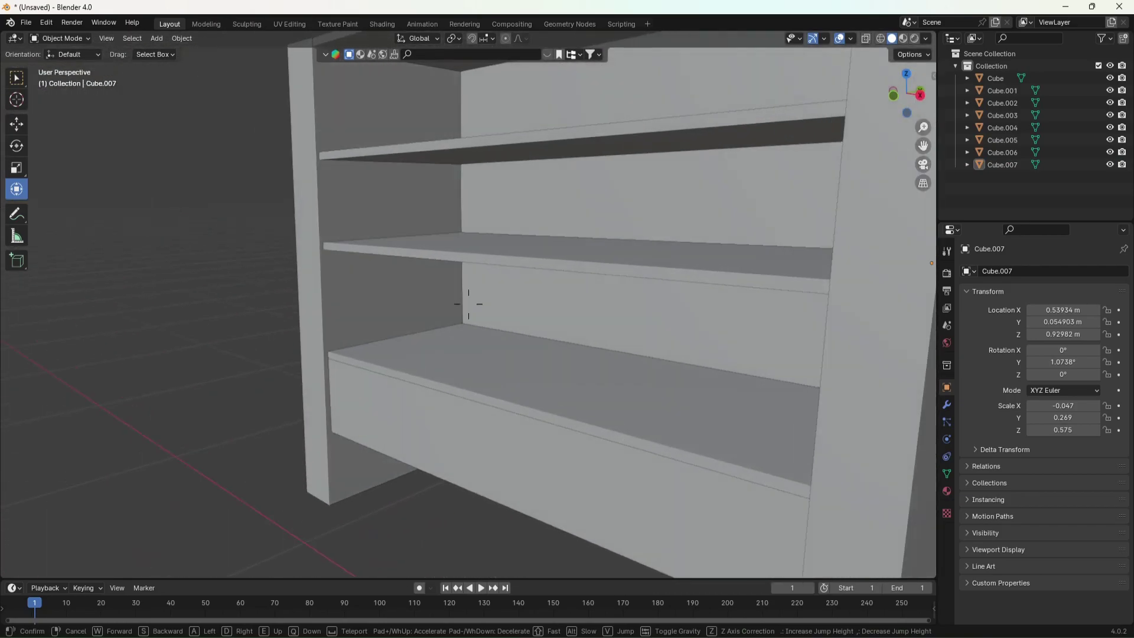
key(s)
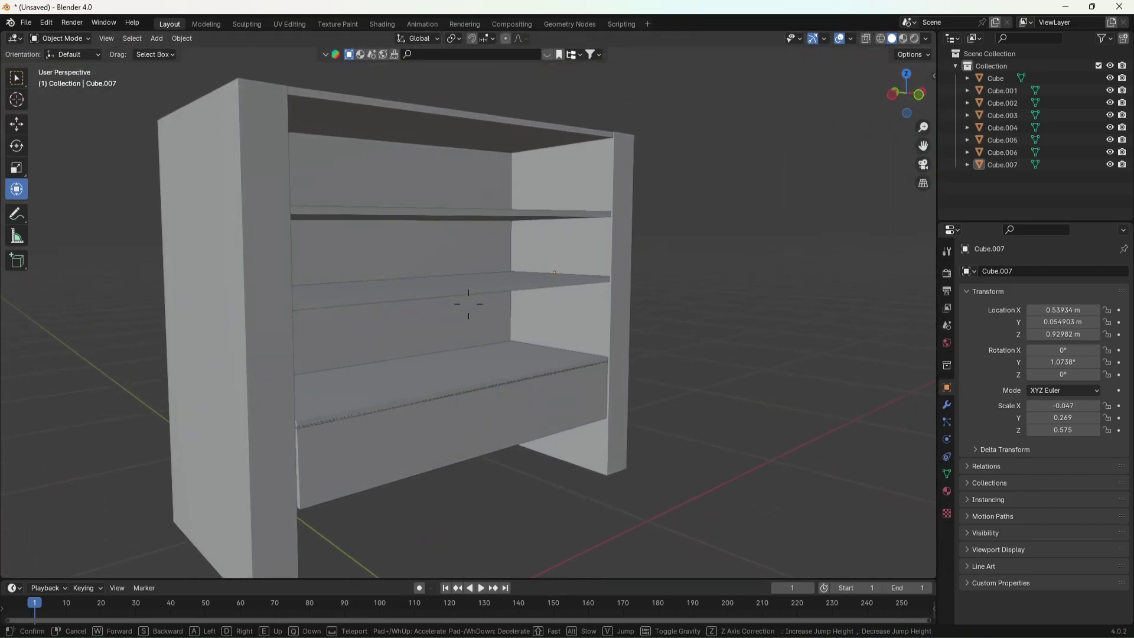
key(d)
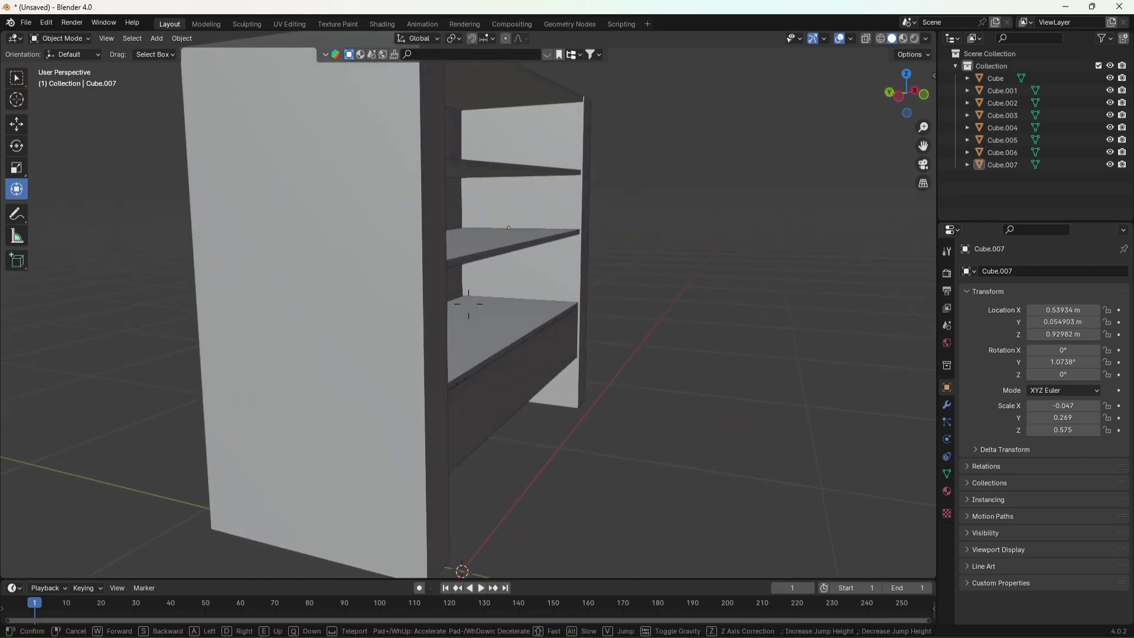
key(s)
key(w)
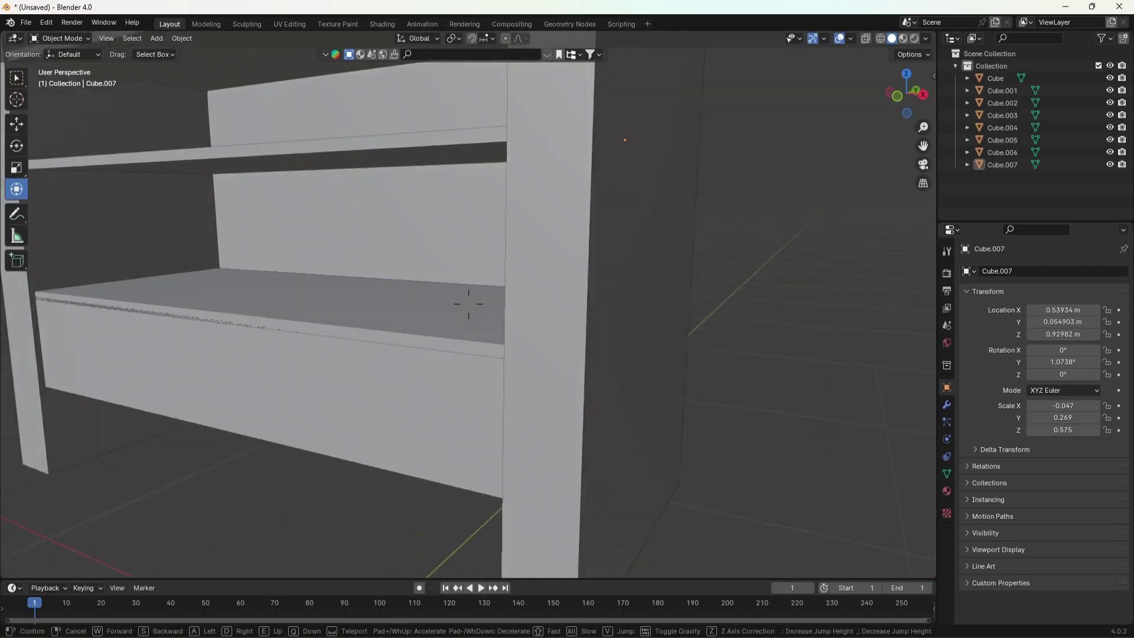
key(w)
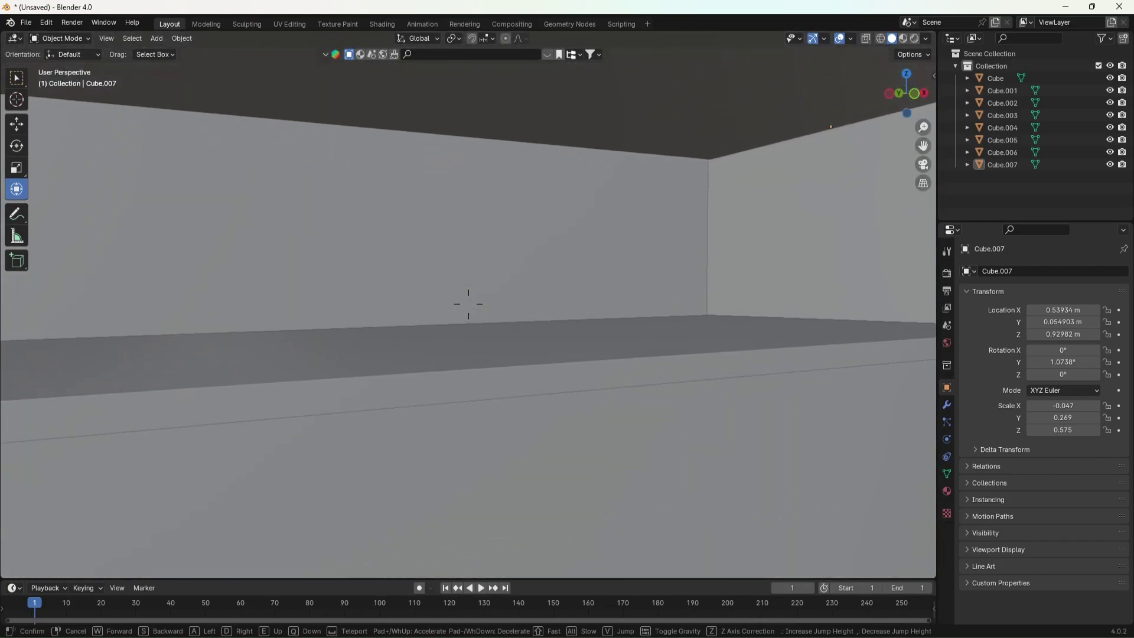
key(s)
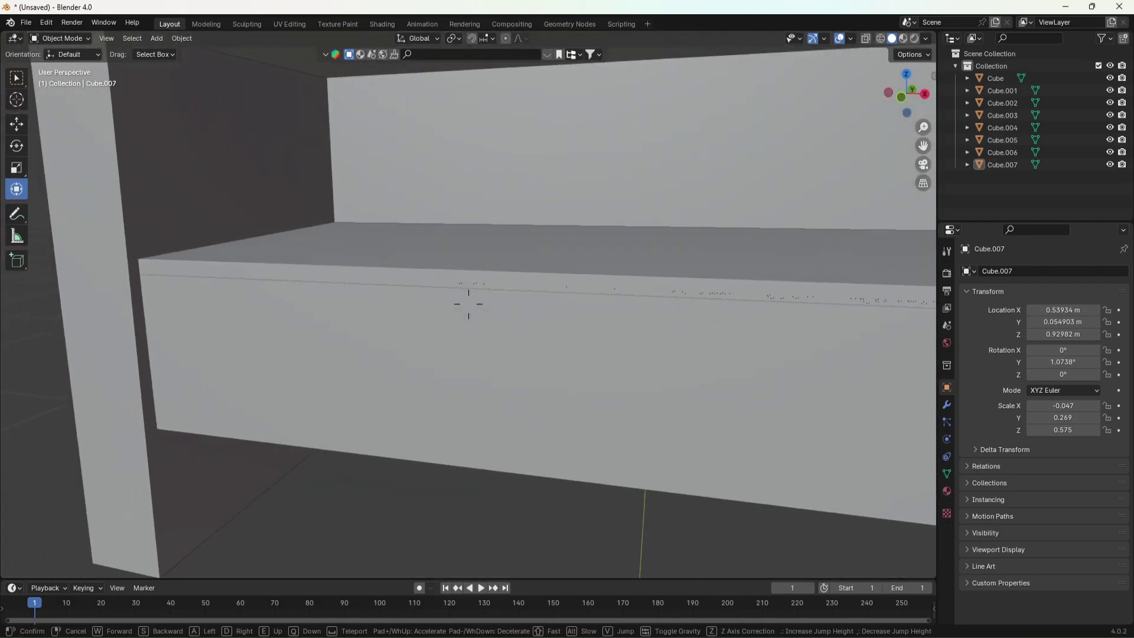
click(469, 303)
Raise the lowest shelf Cube.003 to Z 0.69782 m atop the base block.
click(736, 278)
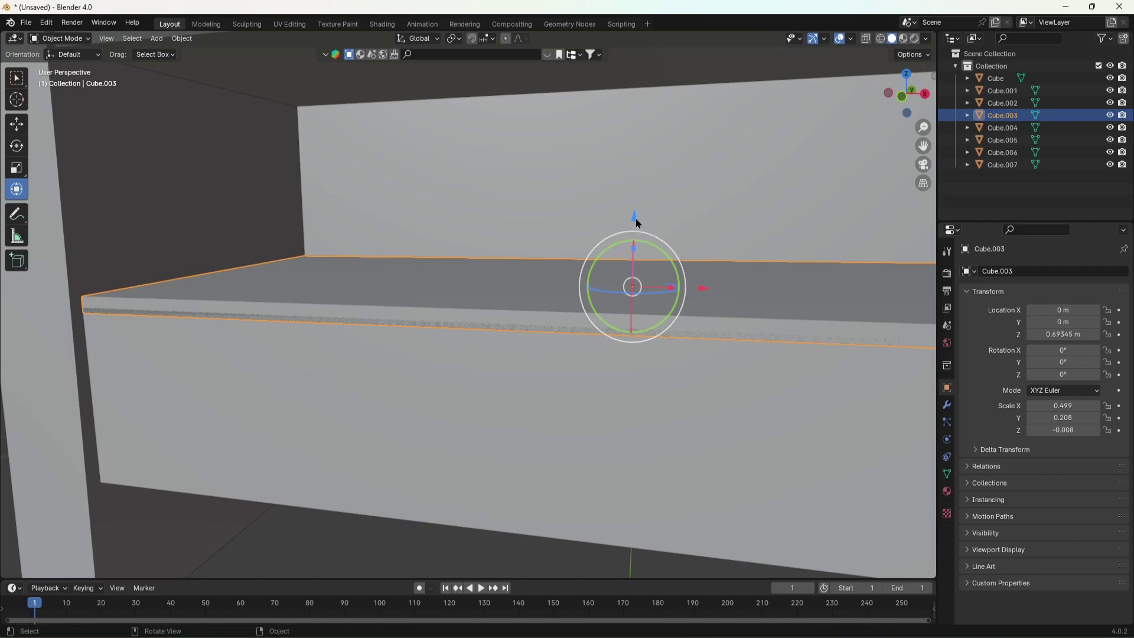
drag(637, 223, 635, 211)
key(shift+grave)
key(s)
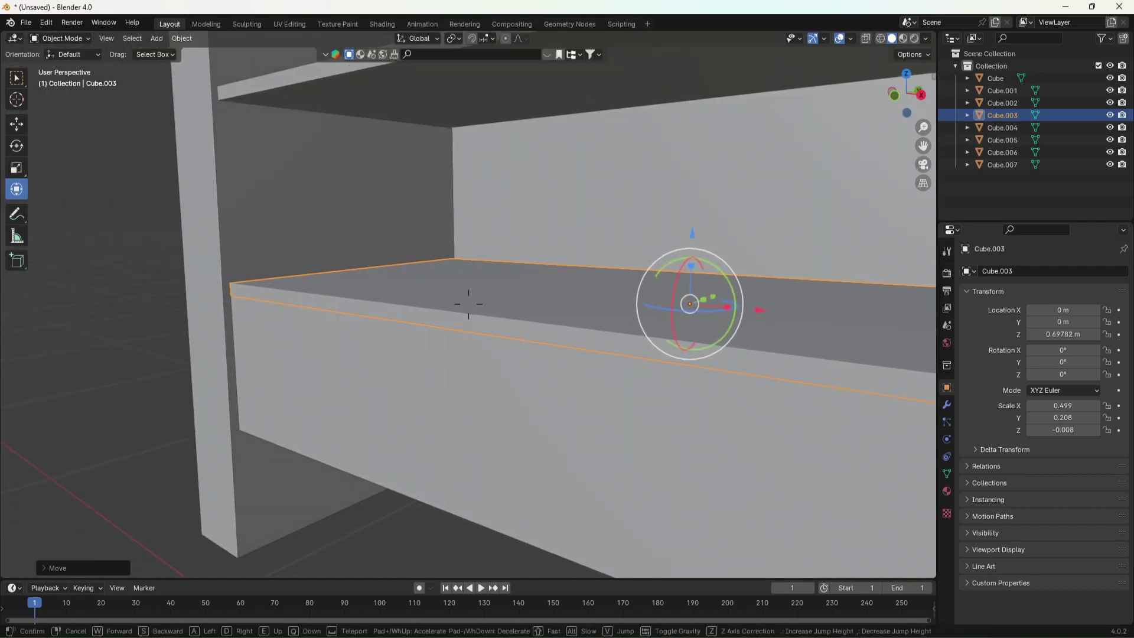
key(w)
key(s)
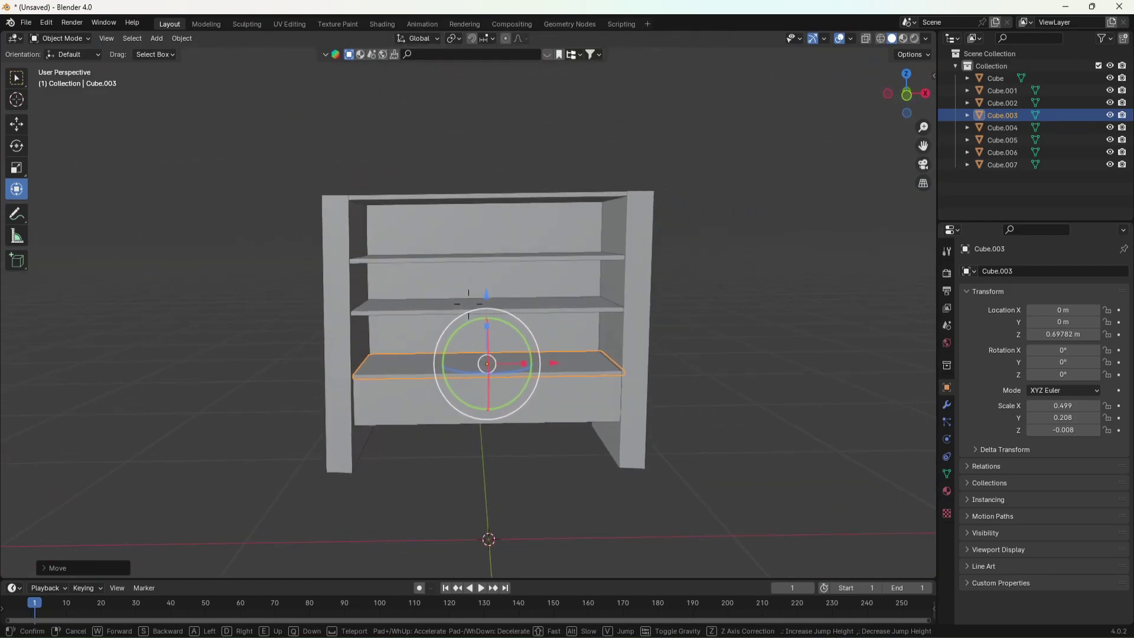
key(w)
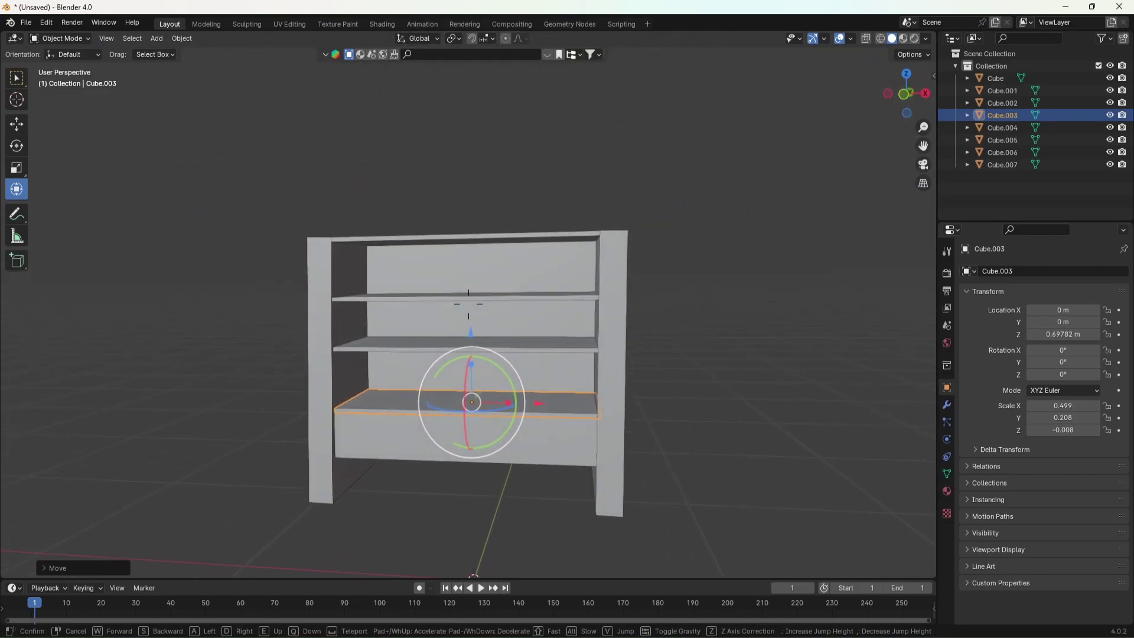
key(w)
key(s)
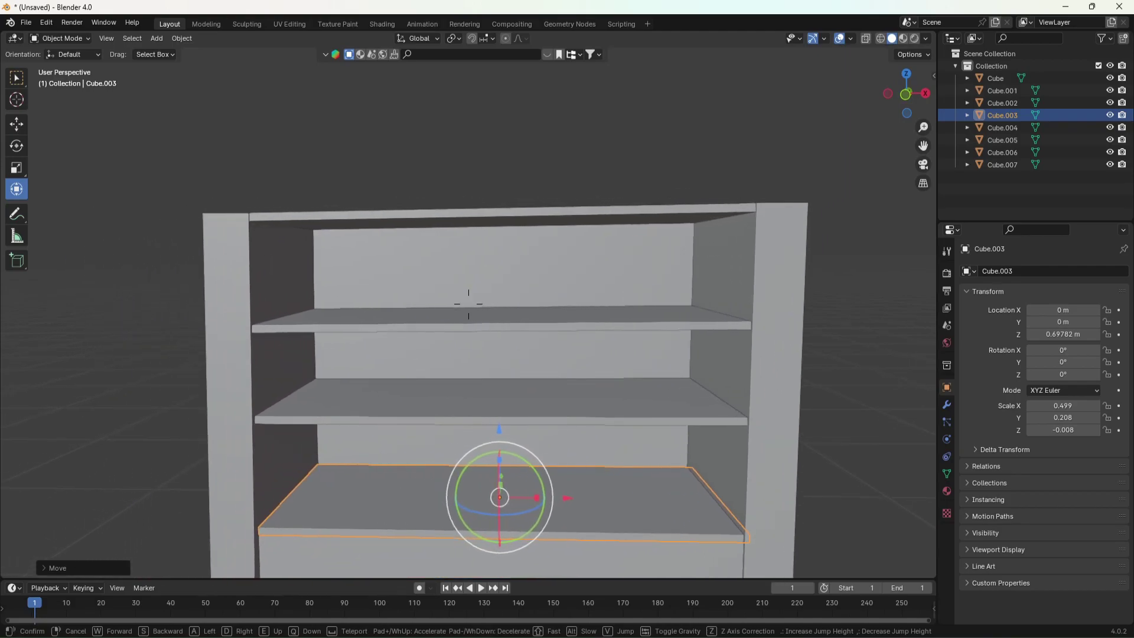
Reframe the view on the finished shelf frame and clear the selection.
key(w)
key(s)
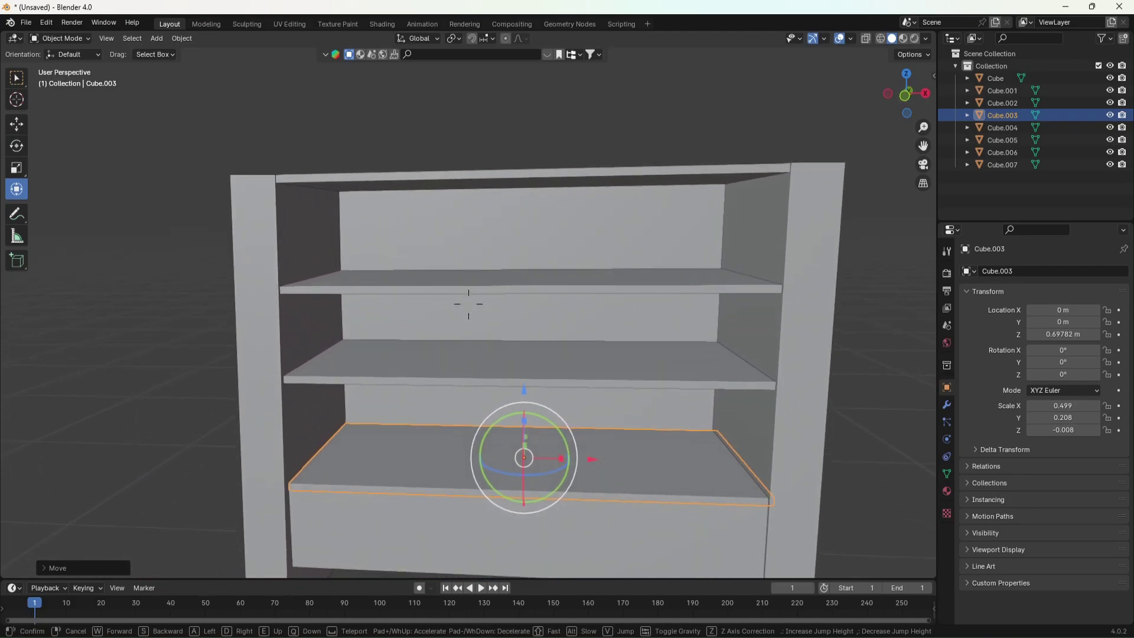
key(d)
key(a)
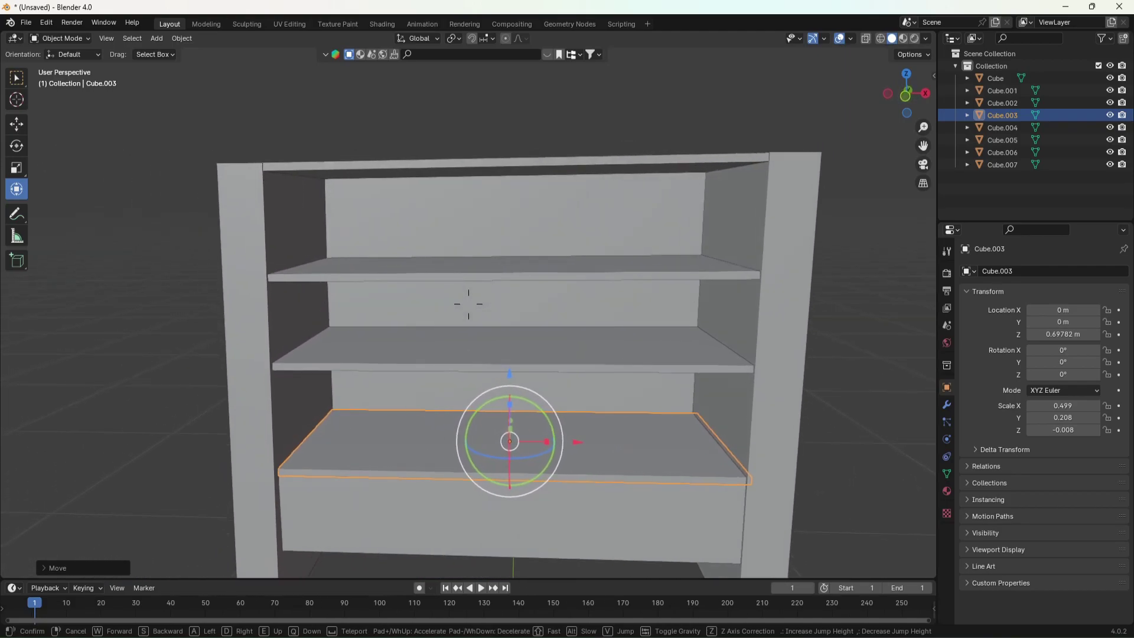
key(w)
key(Return)
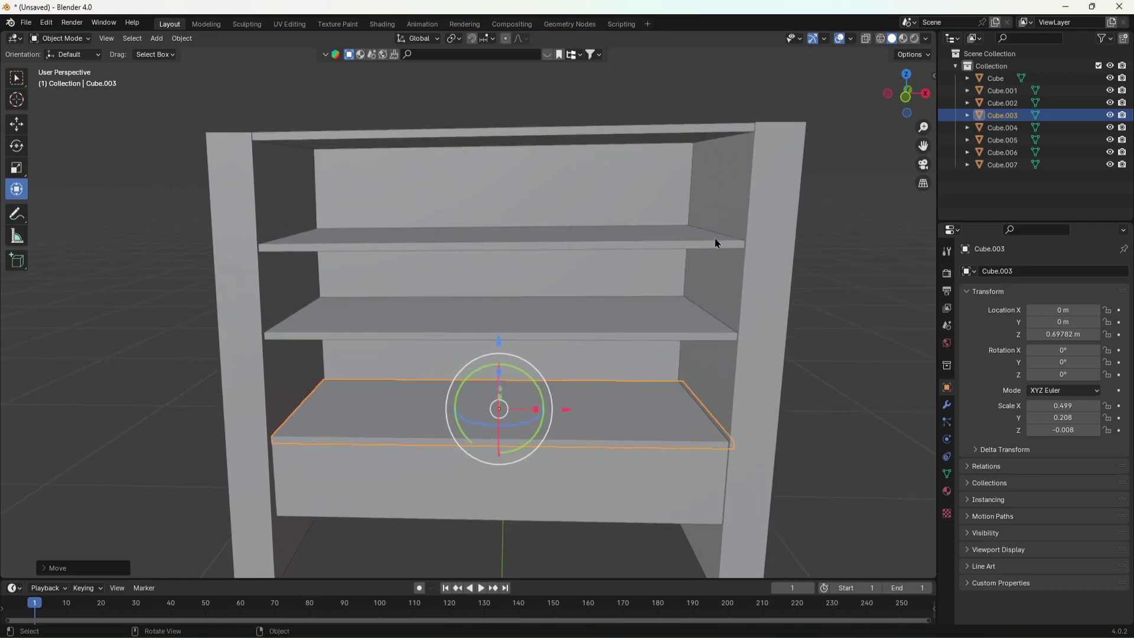
click(715, 239)
click(825, 252)
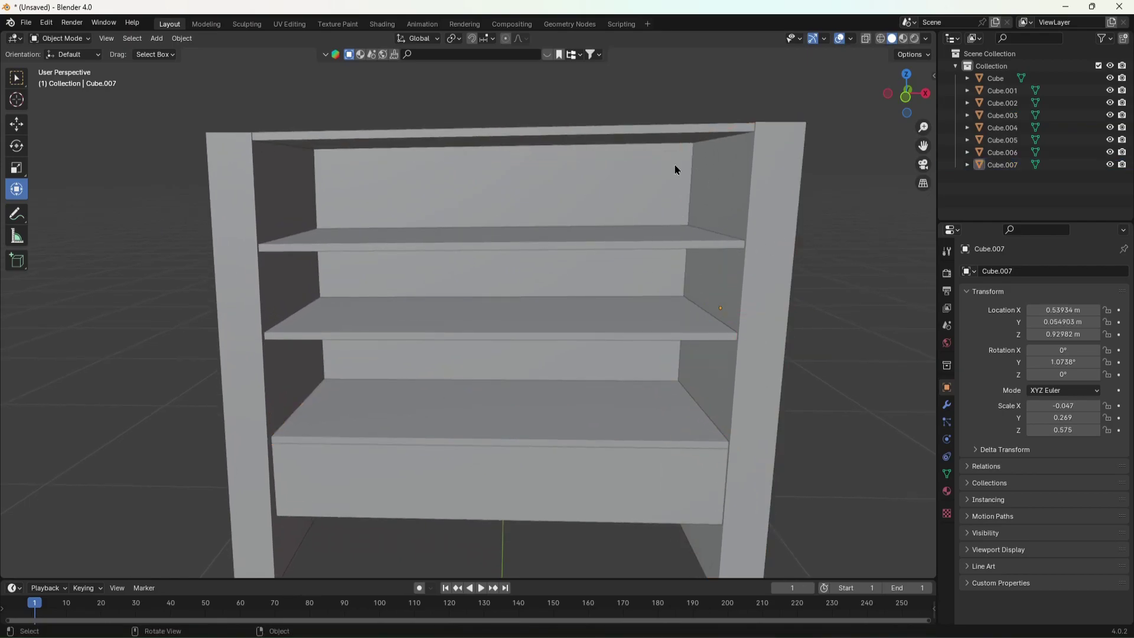
key(shift+grave)
key(Escape)
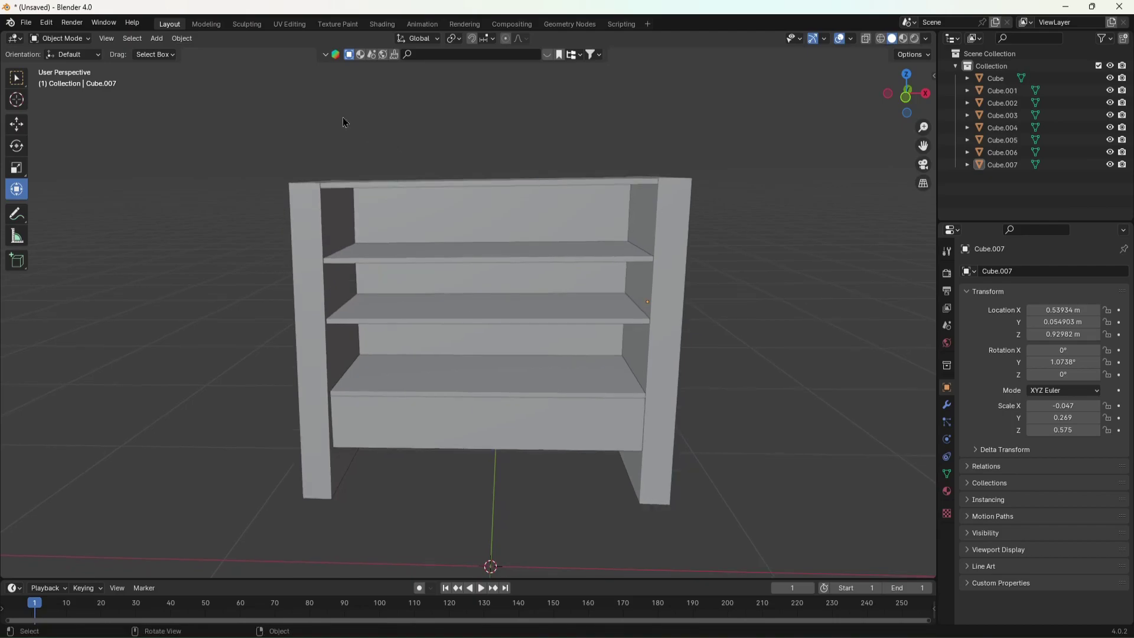
drag(221, 112, 791, 552)
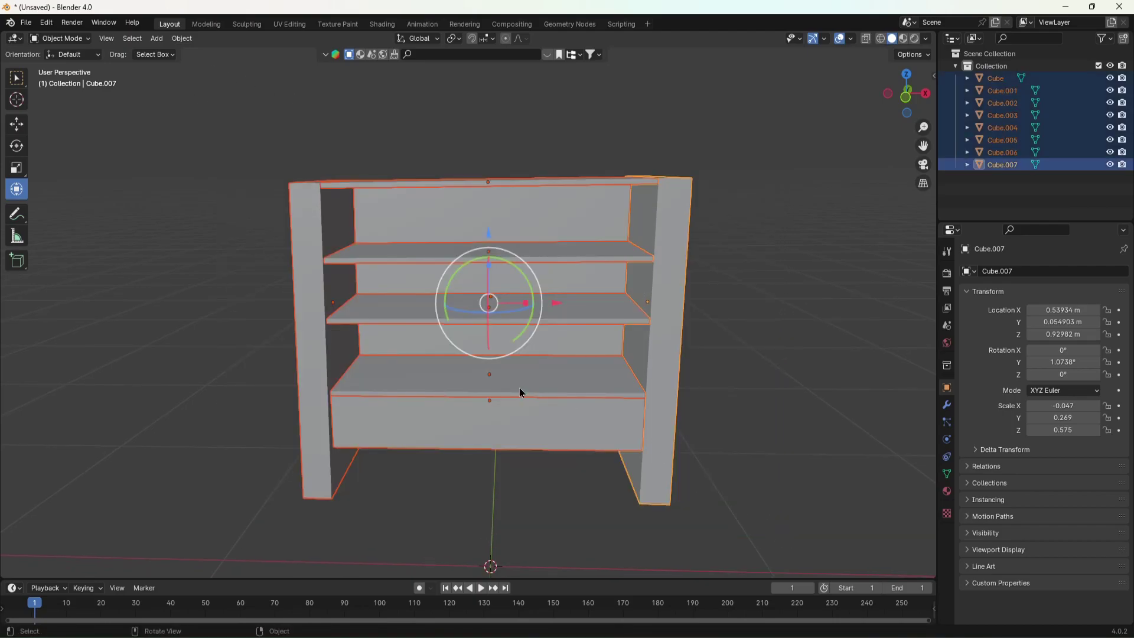
key(ctrl)
key(ctrl+j)
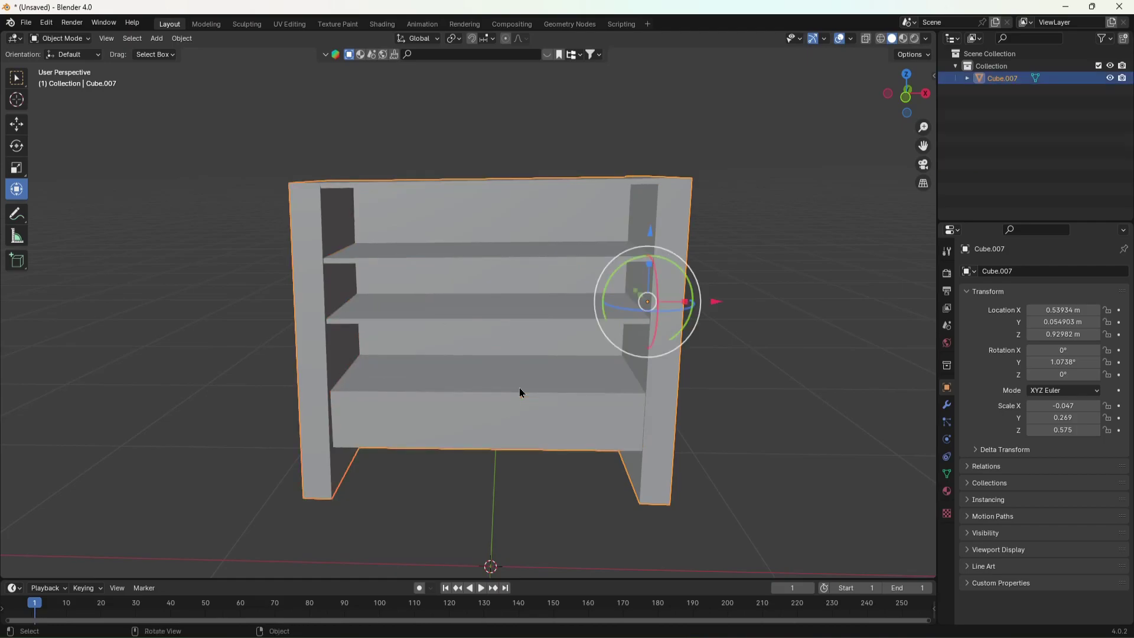
click(419, 157)
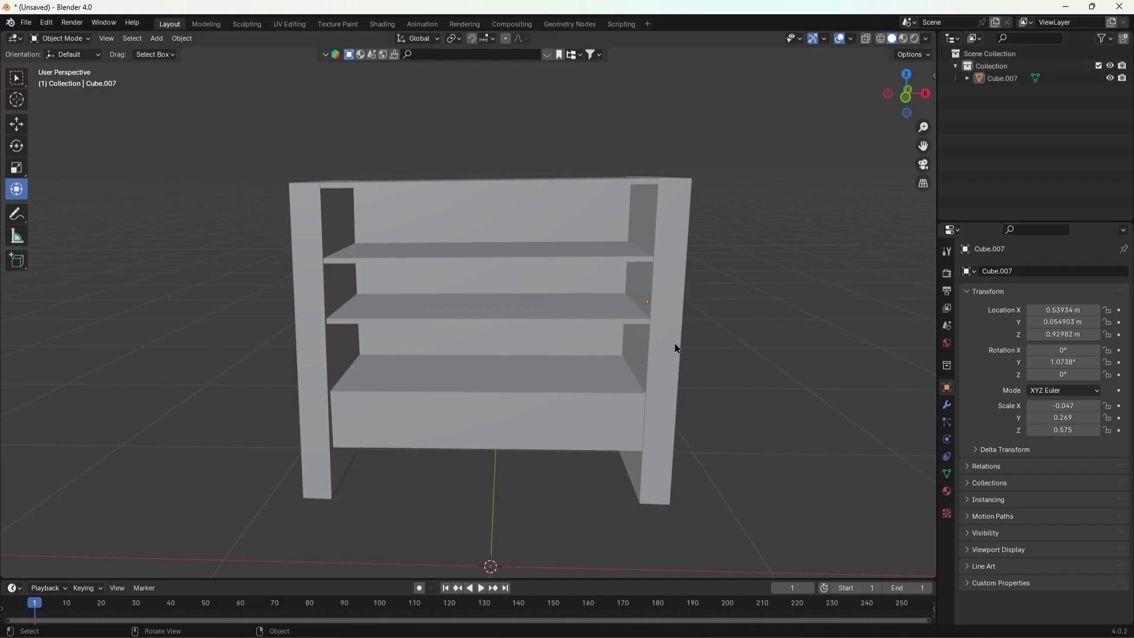
click(1041, 38)
text(ctrl)
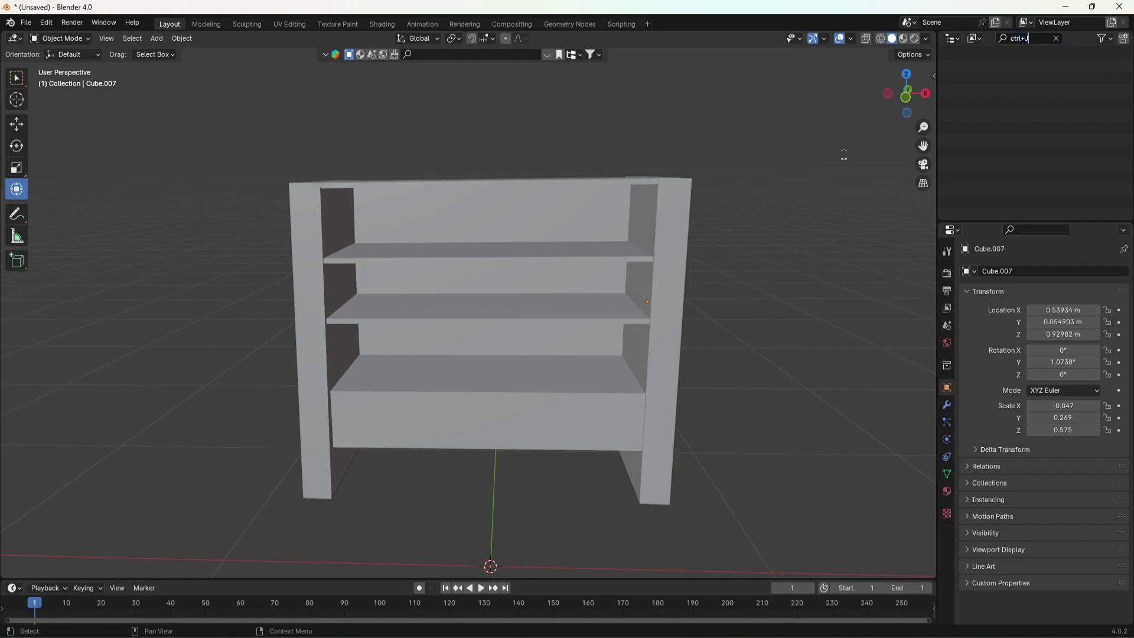
text(+J)
key(Return)
click(1056, 39)
click(1003, 78)
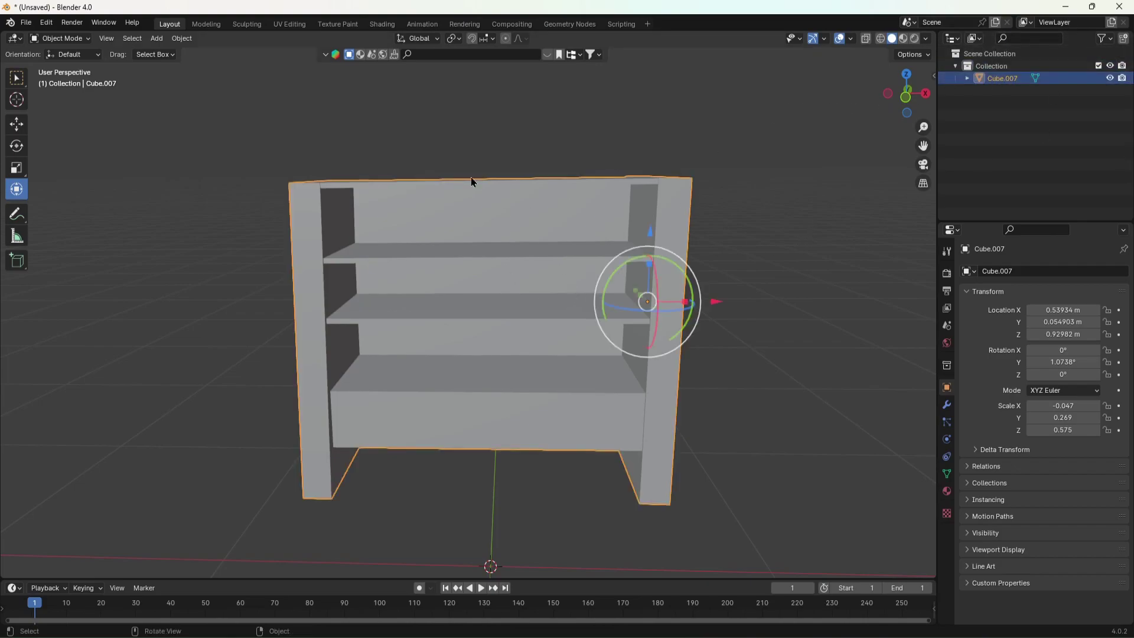
click(813, 142)
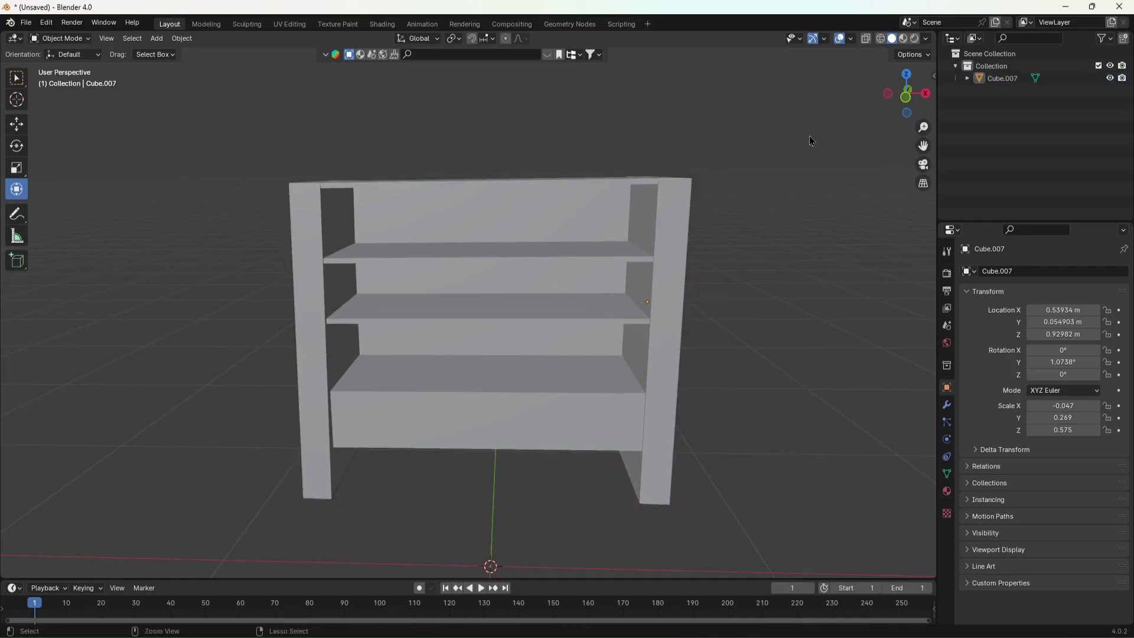
key(a)
key(alt+a)
key(shift+grave)
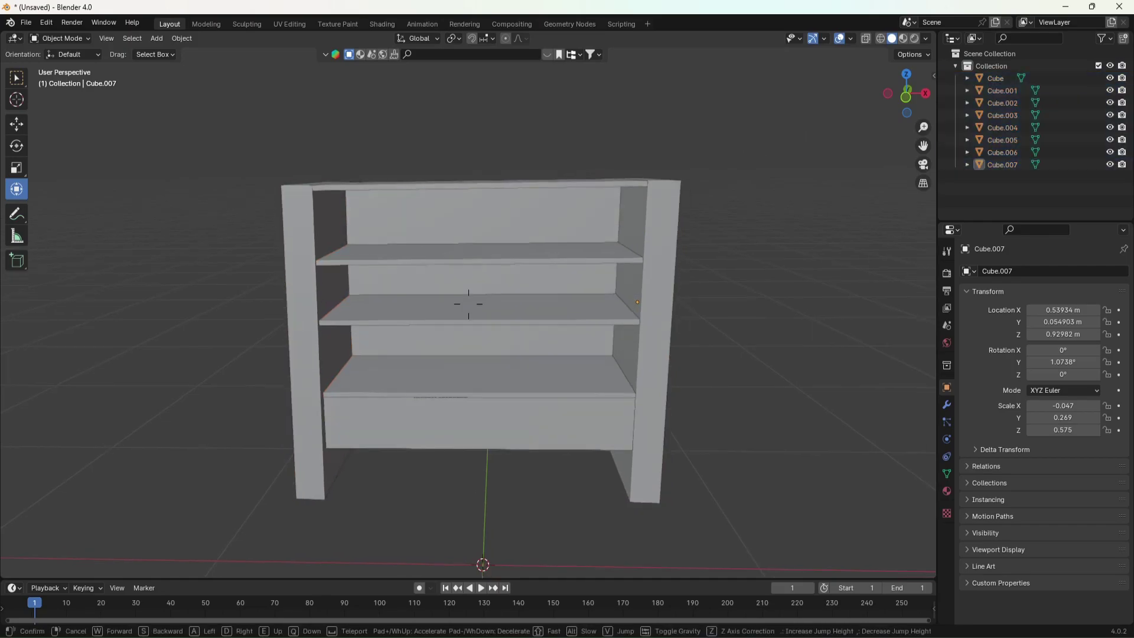
key(w)
click(468, 304)
click(456, 213)
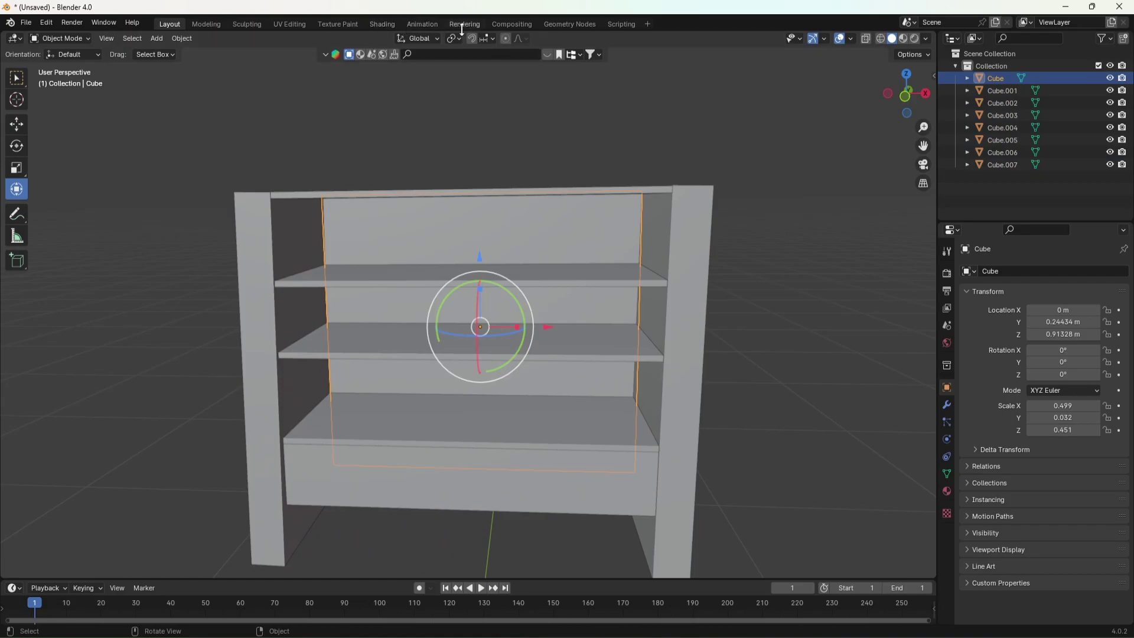
Switch to the Shading workspace and walk the view up close to the shelves.
click(382, 24)
key(shift+grave)
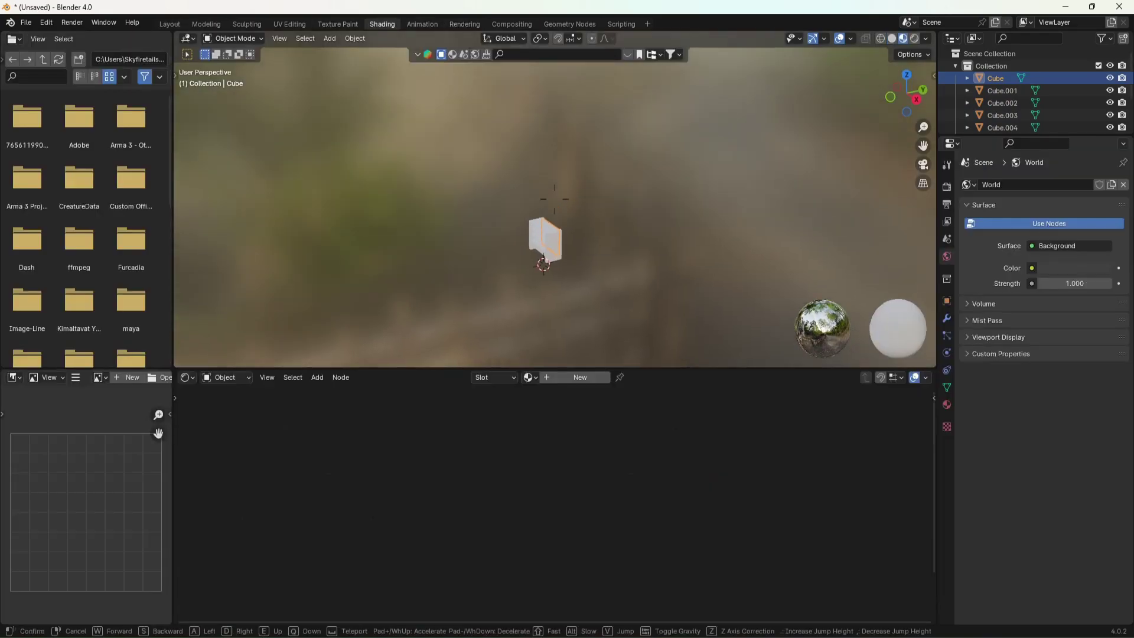
key(w)
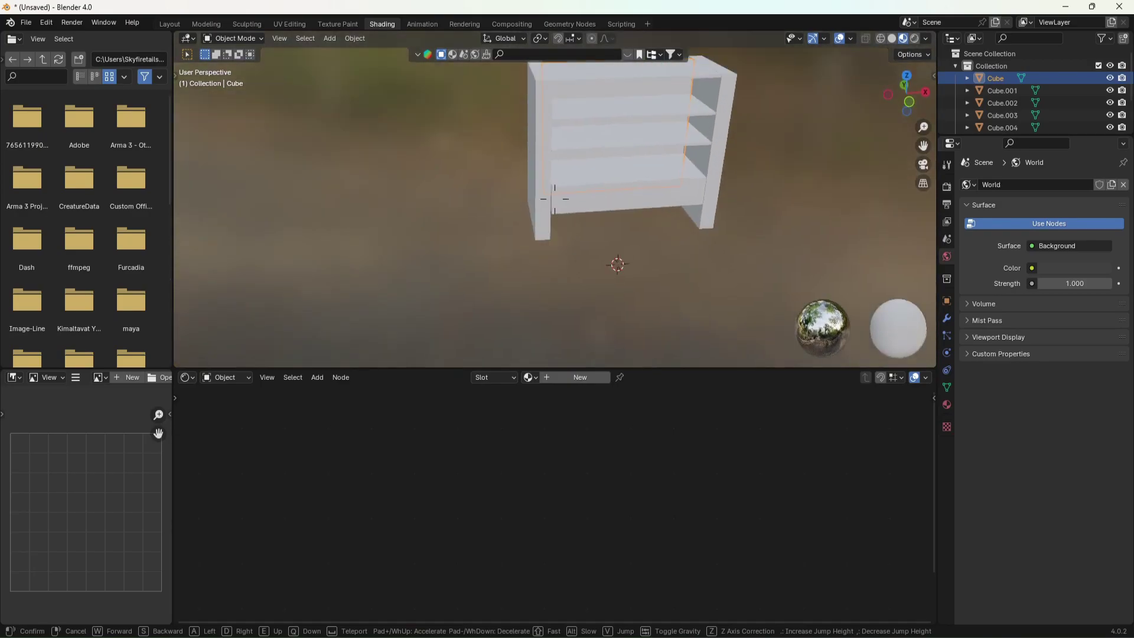
key(grave)
key(shift+grave)
key(w)
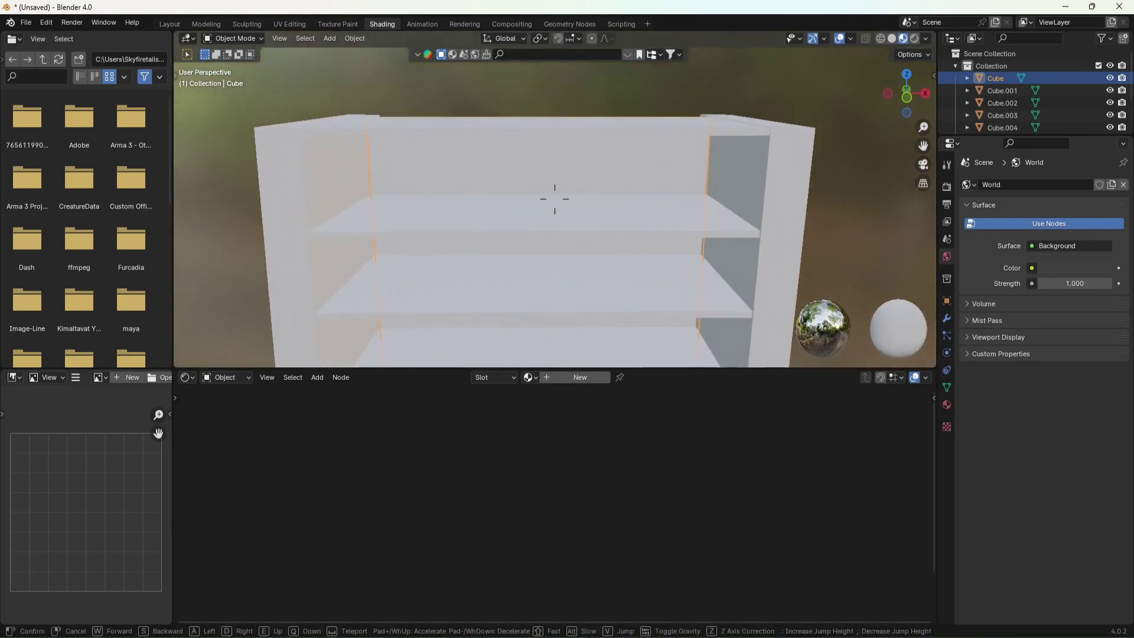
click(554, 199)
Give the upper shelf board a new material with an orange-brown base colour.
click(521, 215)
click(576, 377)
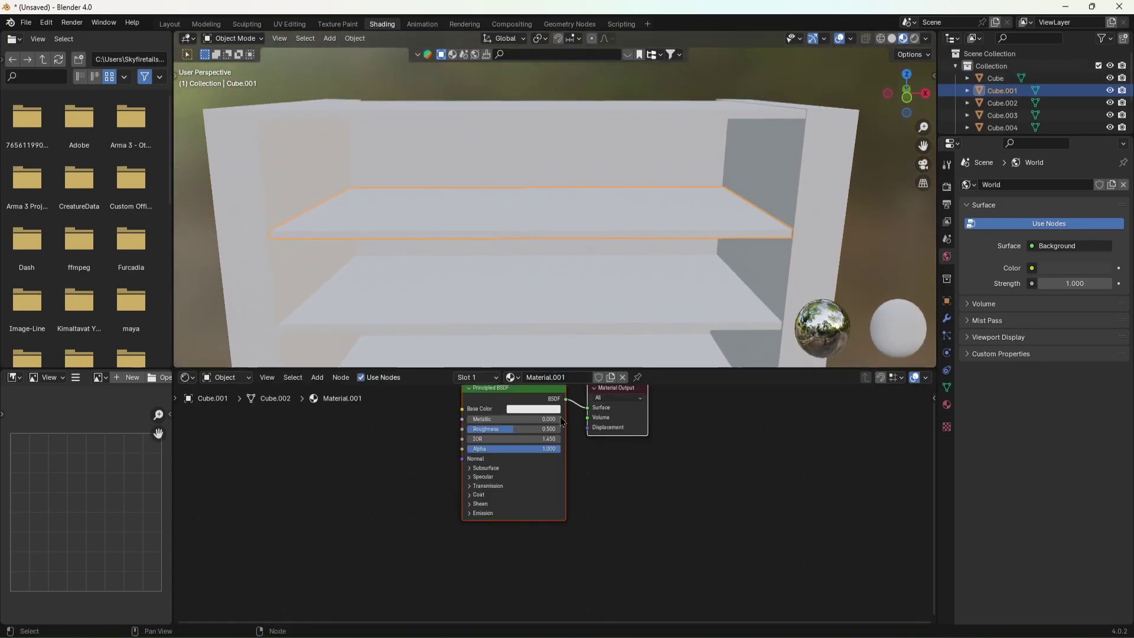
click(529, 409)
drag(552, 311, 530, 333)
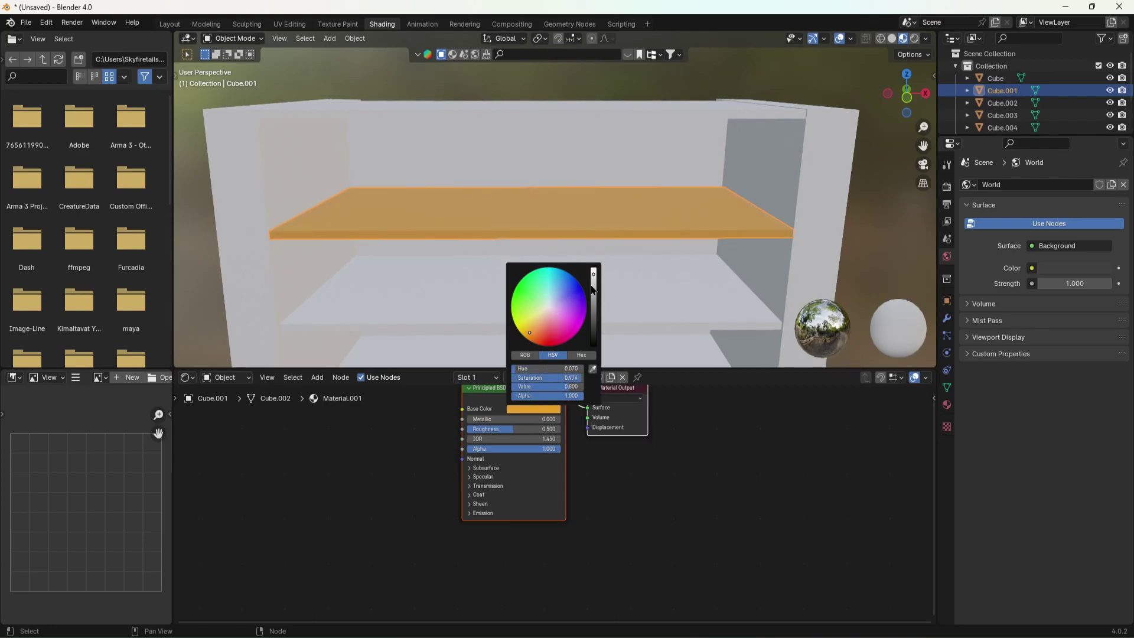
drag(593, 290, 594, 302)
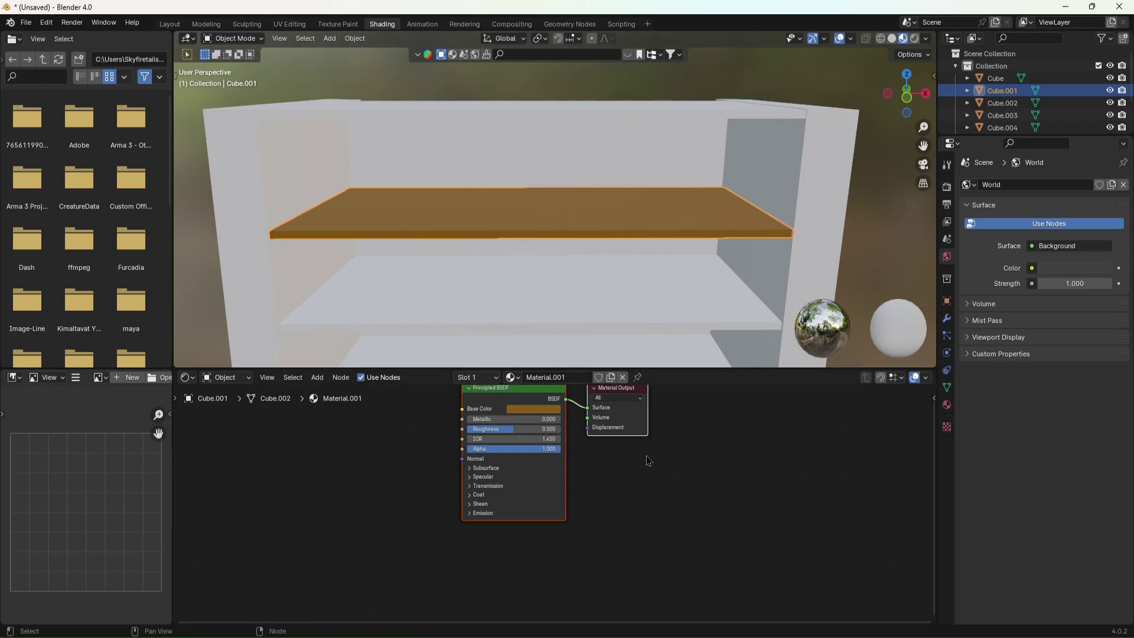
key(Home)
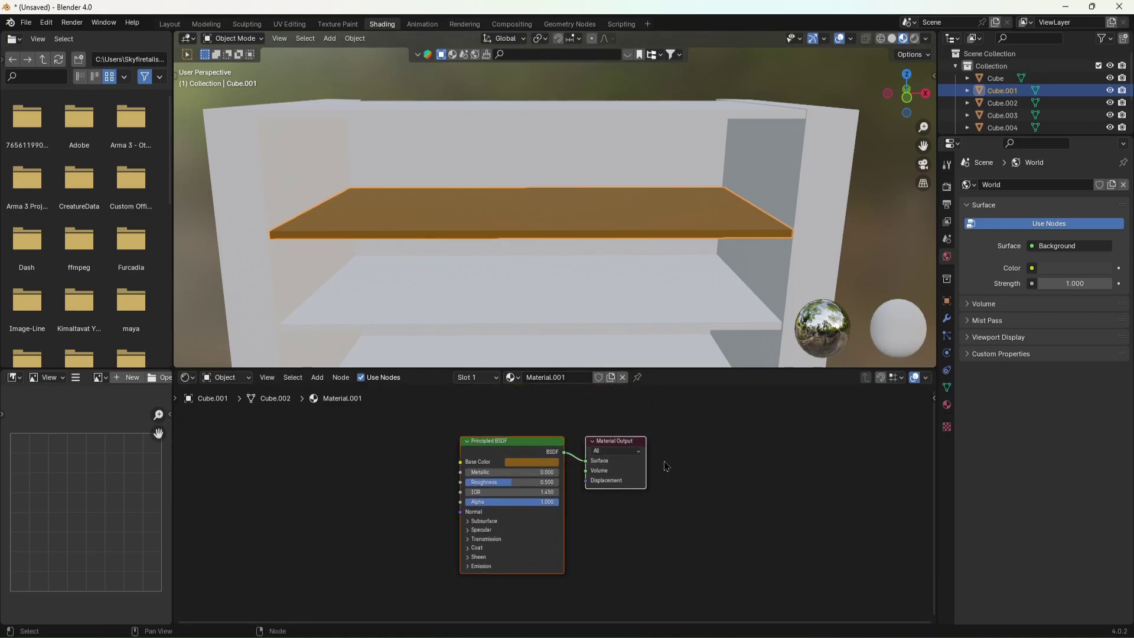
Make the shelf material fully rough and shift its brown lighter and warmer.
click(535, 464)
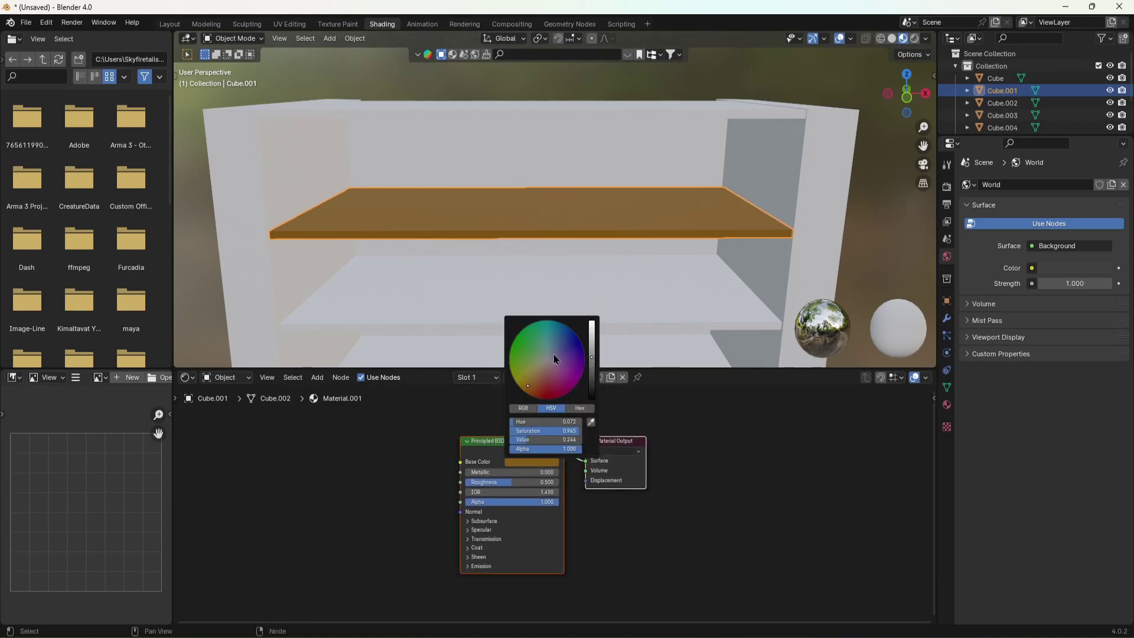
drag(532, 482, 626, 482)
scroll(549, 321, up, 2)
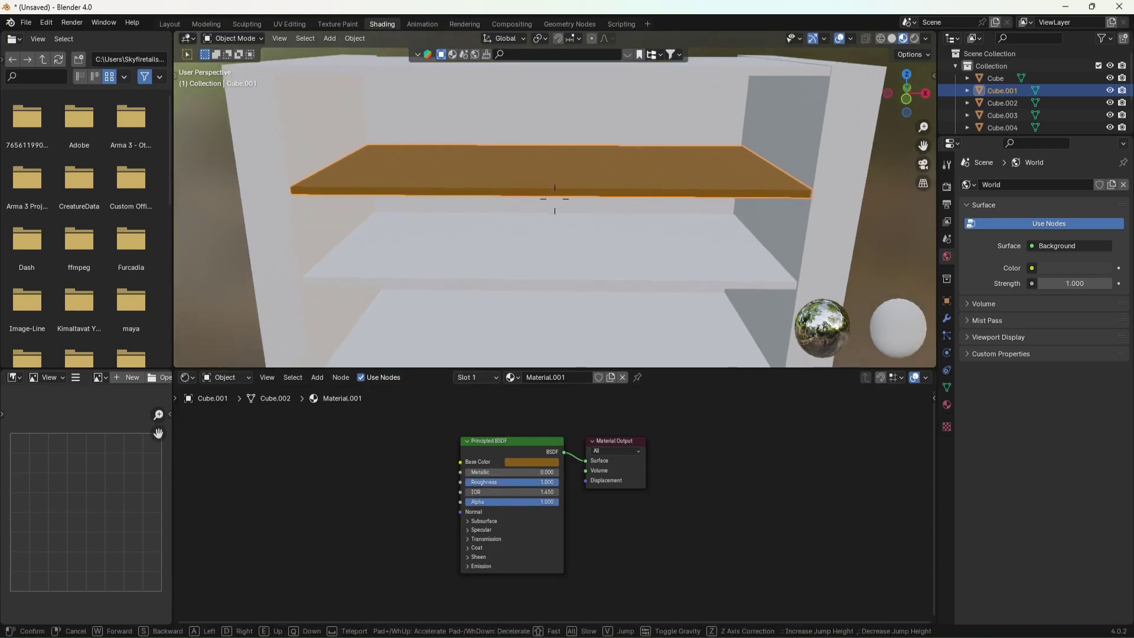
click(525, 462)
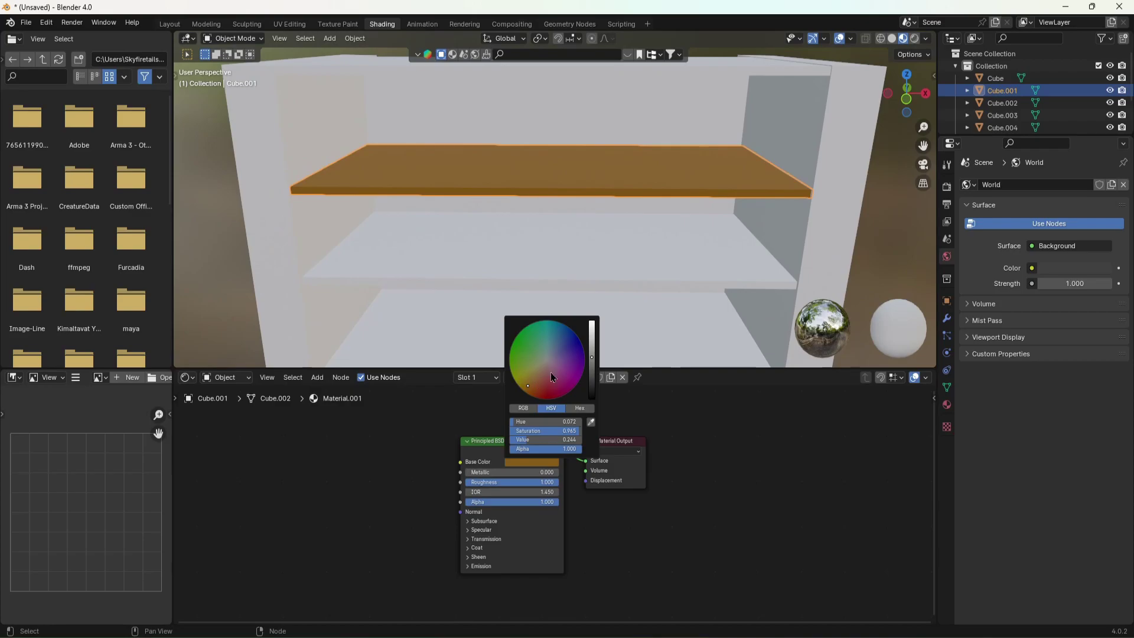
drag(595, 366, 592, 350)
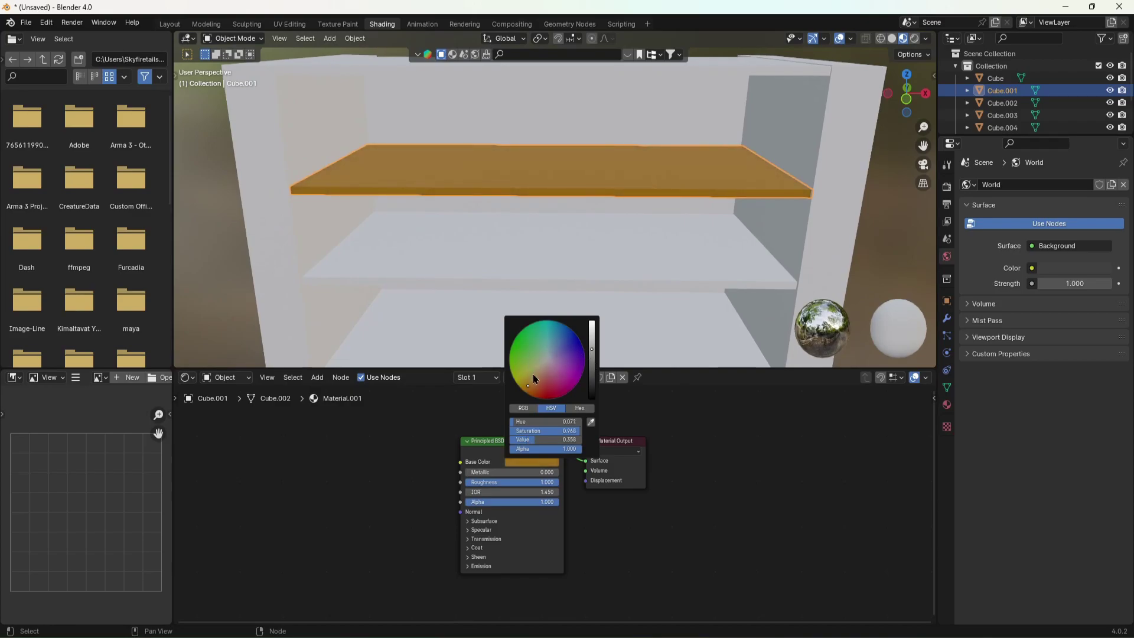
drag(534, 378, 525, 392)
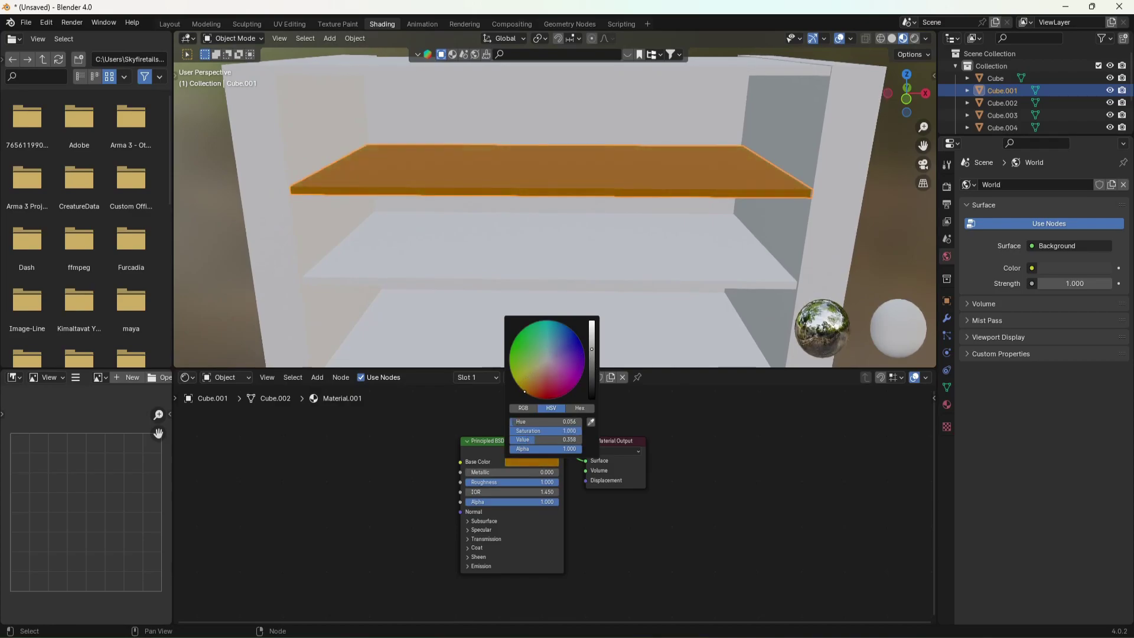
Copy the brown shader nodes into a new material on the lower shelf board.
drag(456, 414, 701, 480)
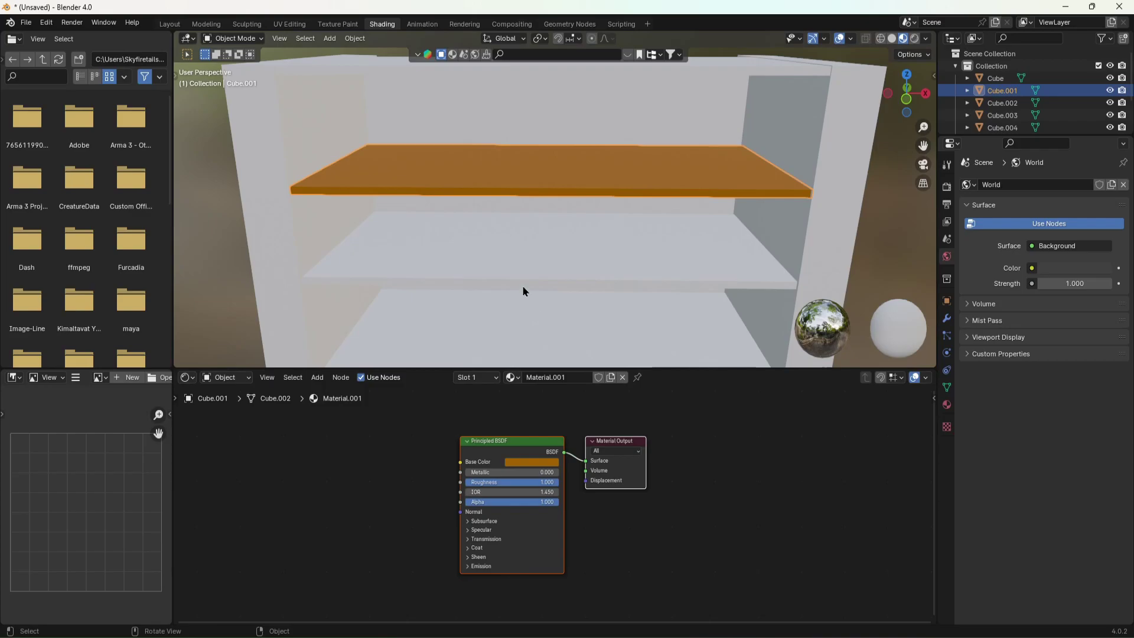
click(545, 259)
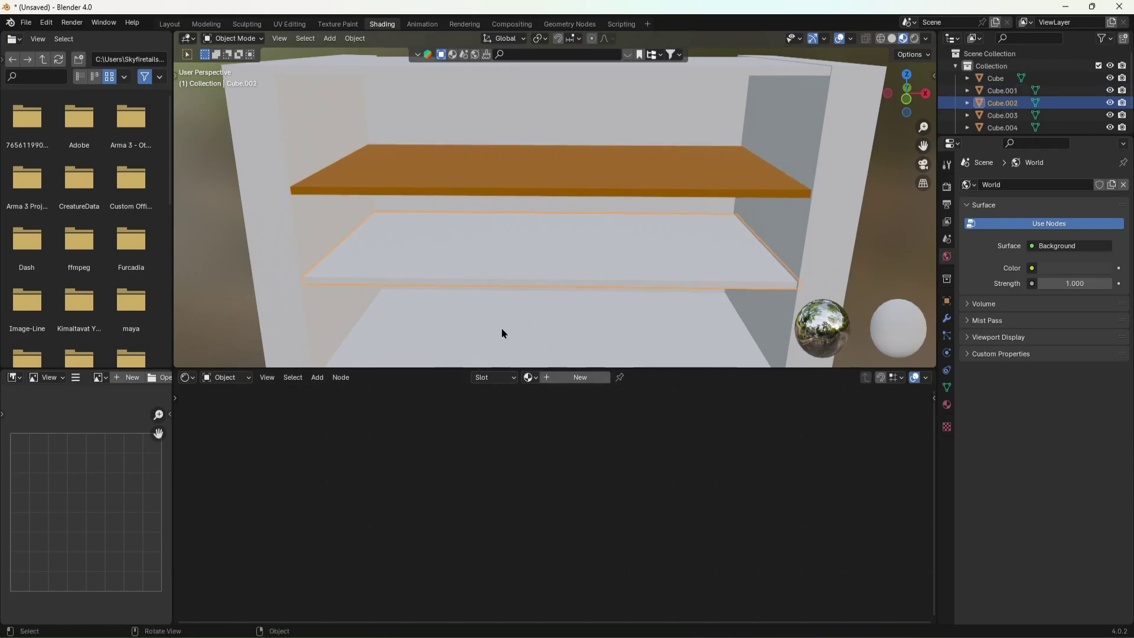
click(474, 155)
drag(450, 423, 749, 481)
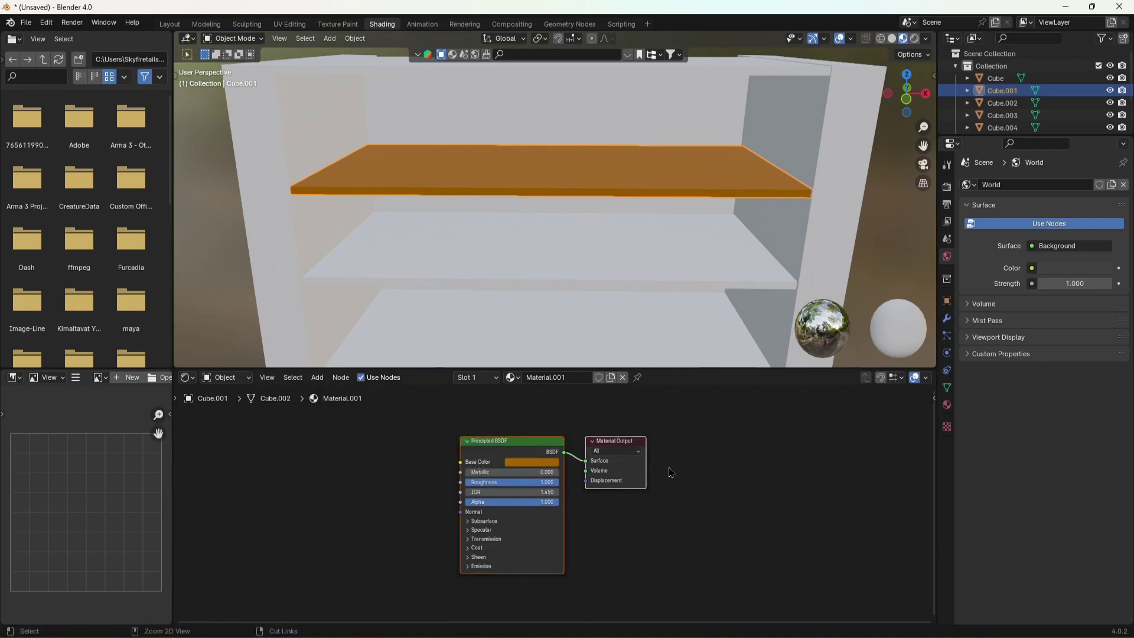
click(489, 282)
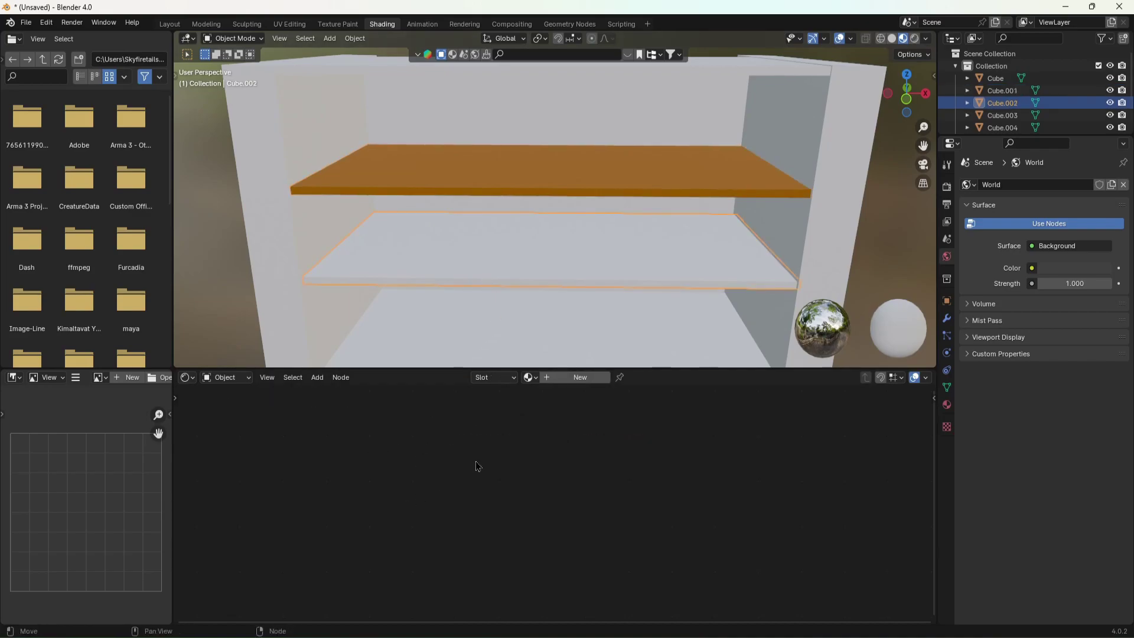
click(580, 377)
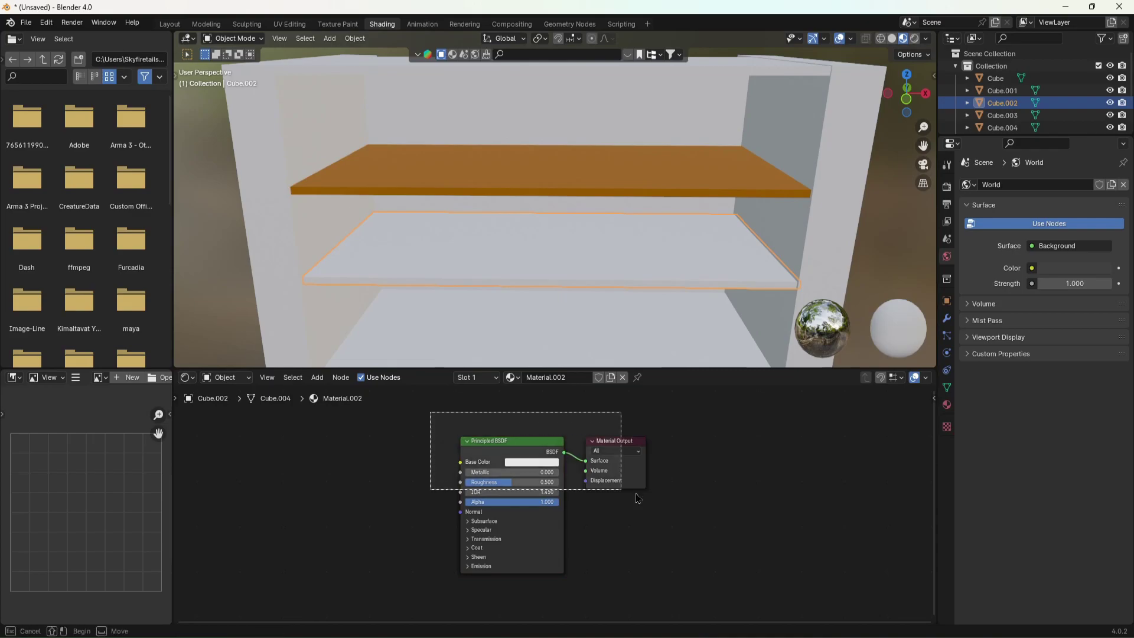
key(x)
key(ctrl+v)
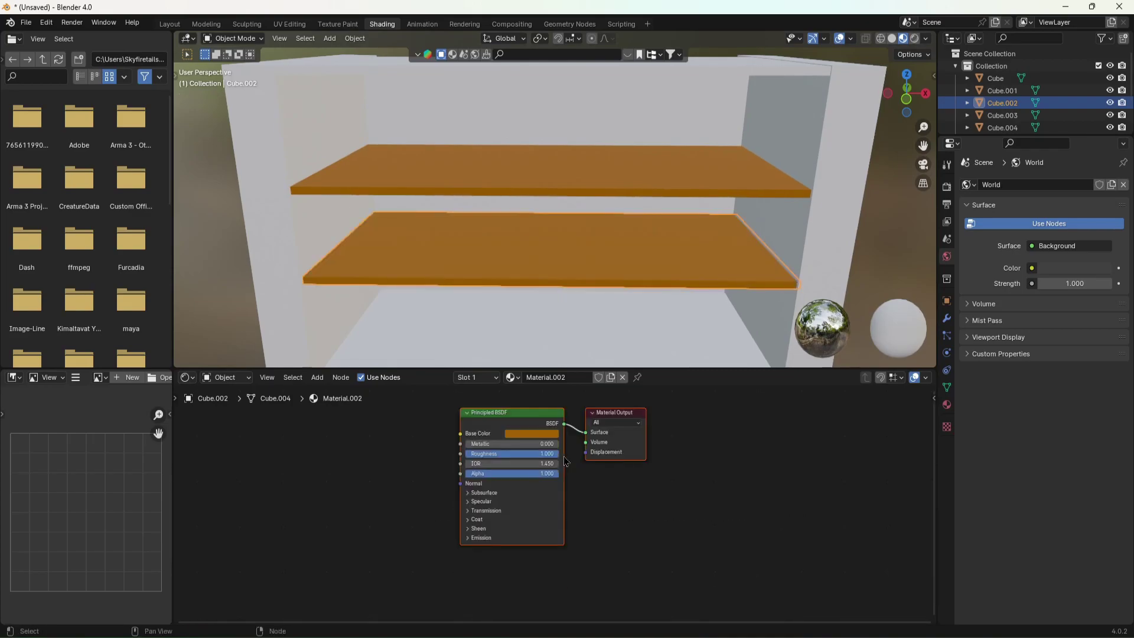
Create a new floor panel material and replace its default nodes with the middle shelf's brown nodes.
click(447, 361)
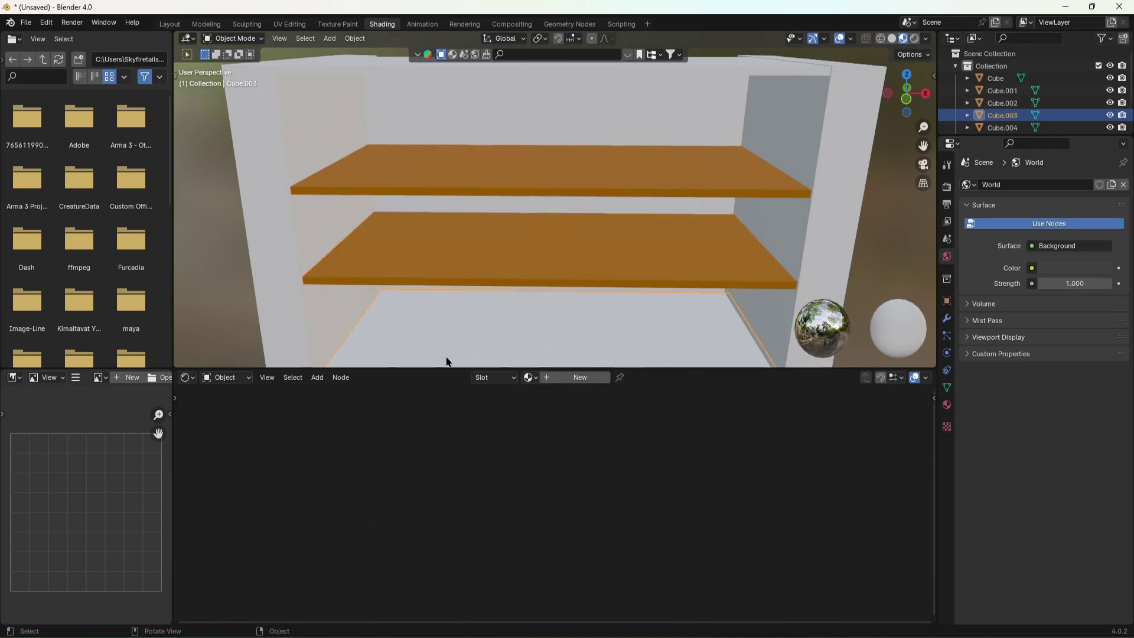
click(564, 385)
drag(461, 412, 746, 469)
key(x)
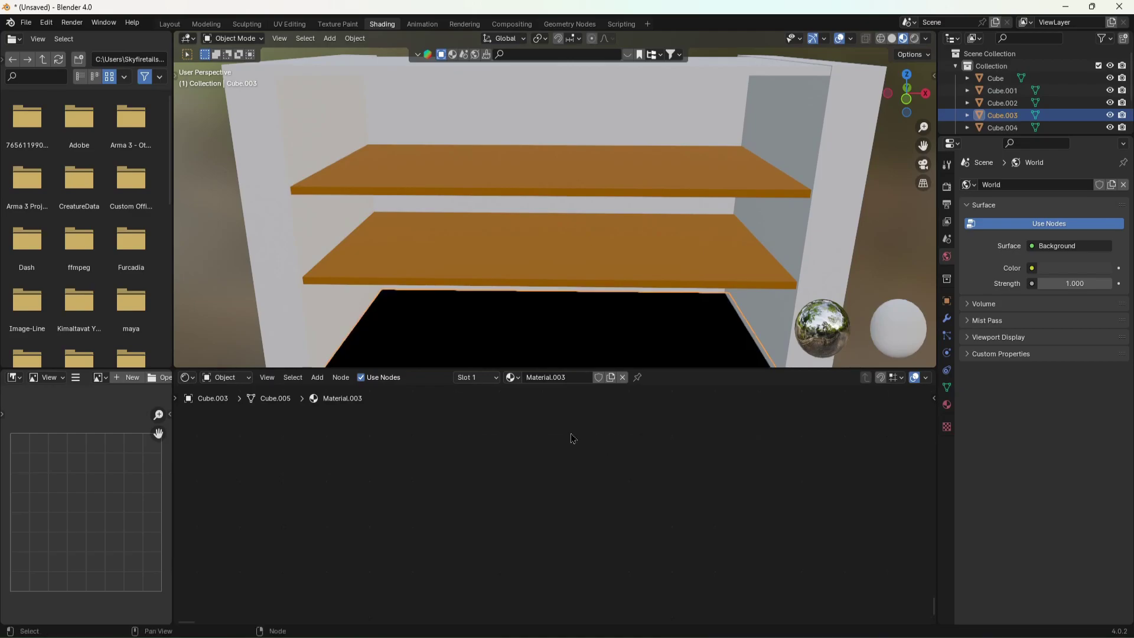
key(ctrl+v)
click(509, 267)
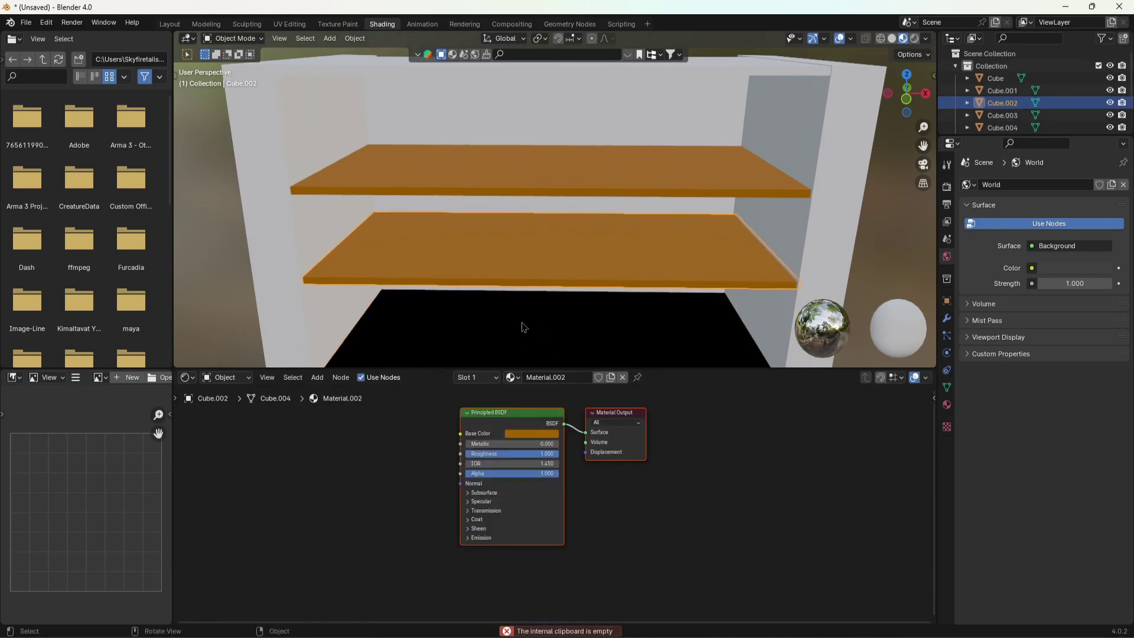
key(ctrl+c)
click(556, 328)
key(ctrl+v)
Step the view back to see the whole shelf and select the bottom front panel.
key(shift+grave)
key(s)
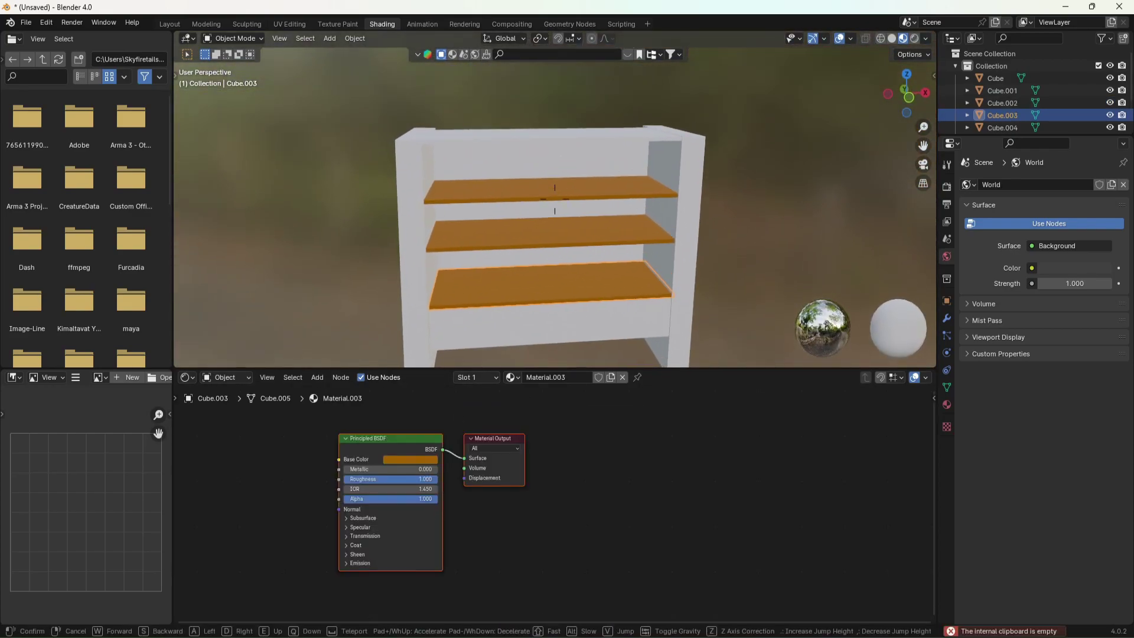
click(486, 301)
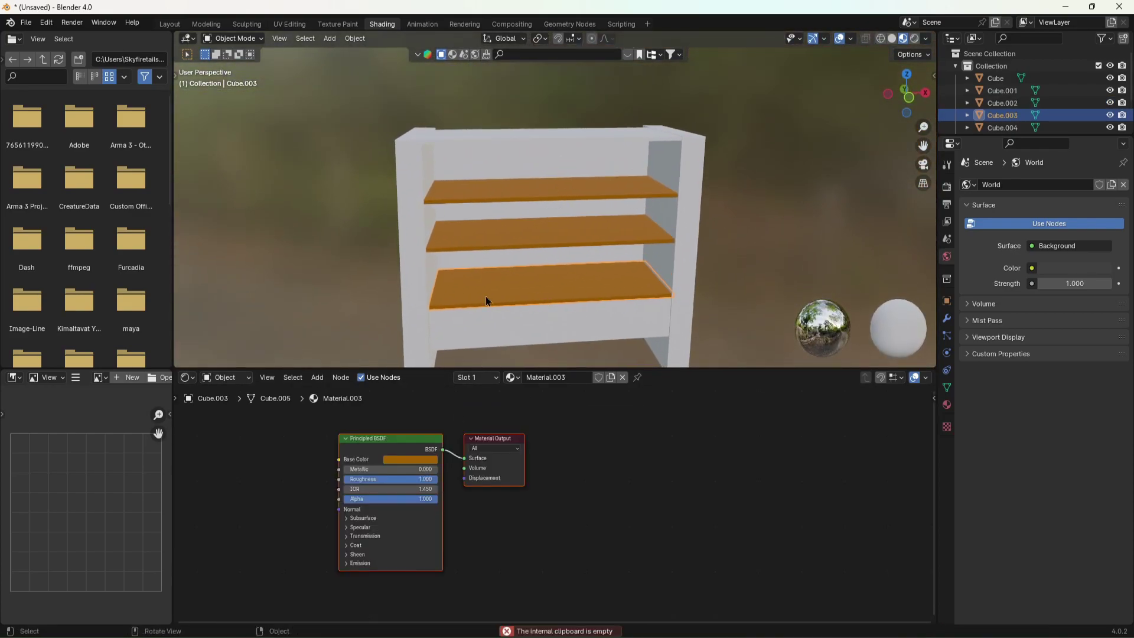
click(577, 328)
Give the bottom front panel a new material with the brown wood nodes.
click(566, 378)
drag(469, 400, 785, 462)
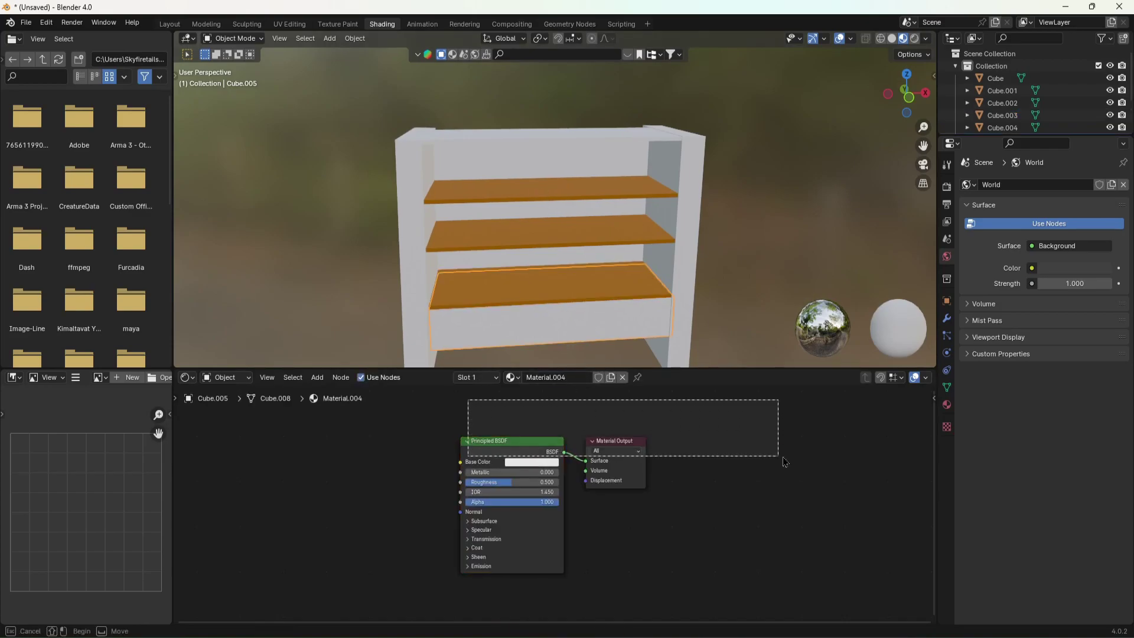
key(x)
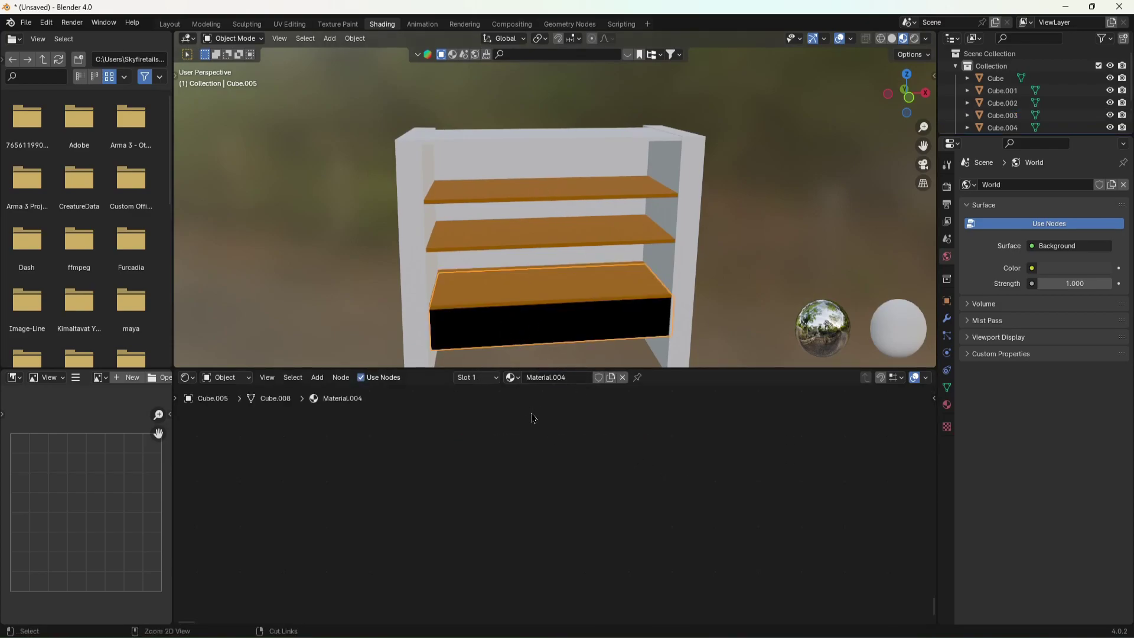
key(ctrl+z)
click(514, 390)
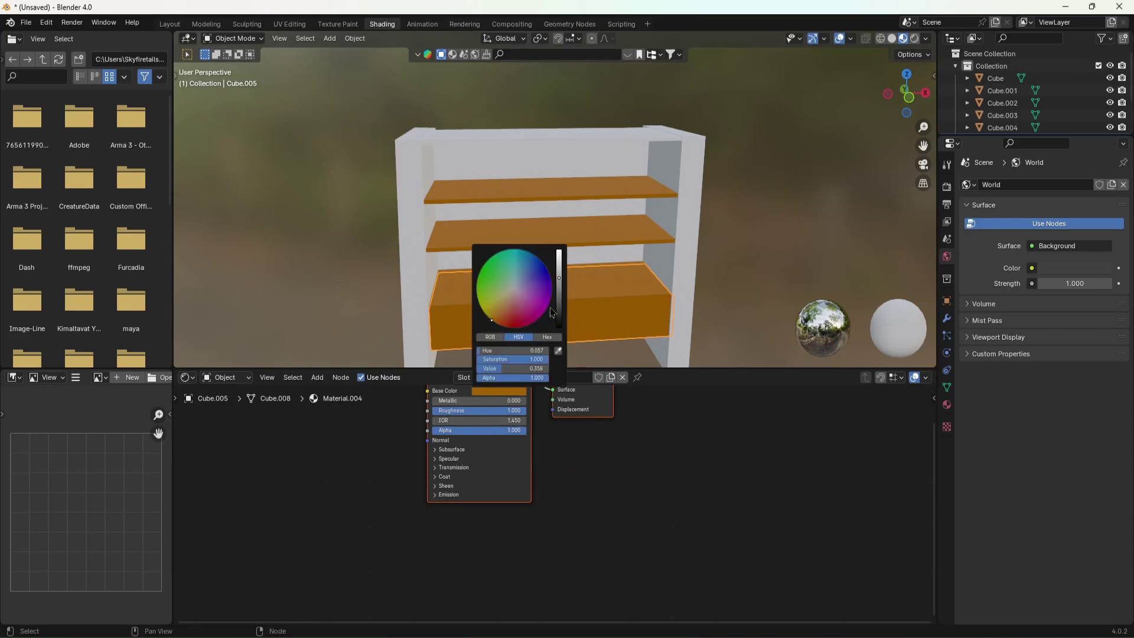
drag(552, 312, 559, 301)
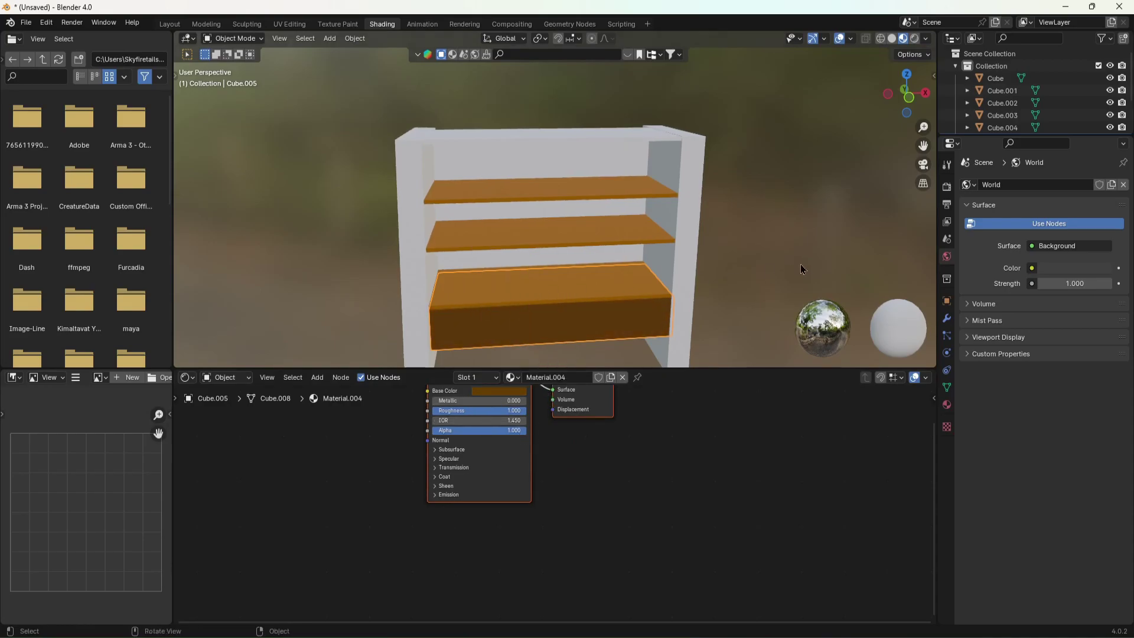
middle_drag(678, 464, 674, 537)
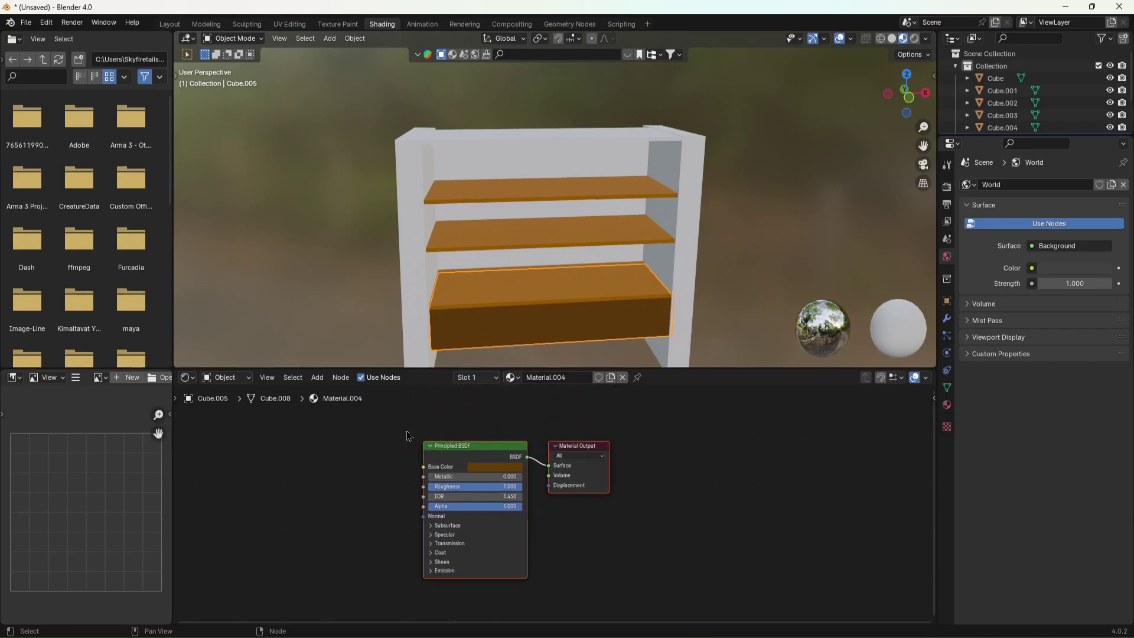
drag(406, 425, 659, 485)
Give the right and left side panels new materials with the pasted brown nodes.
click(687, 330)
click(582, 378)
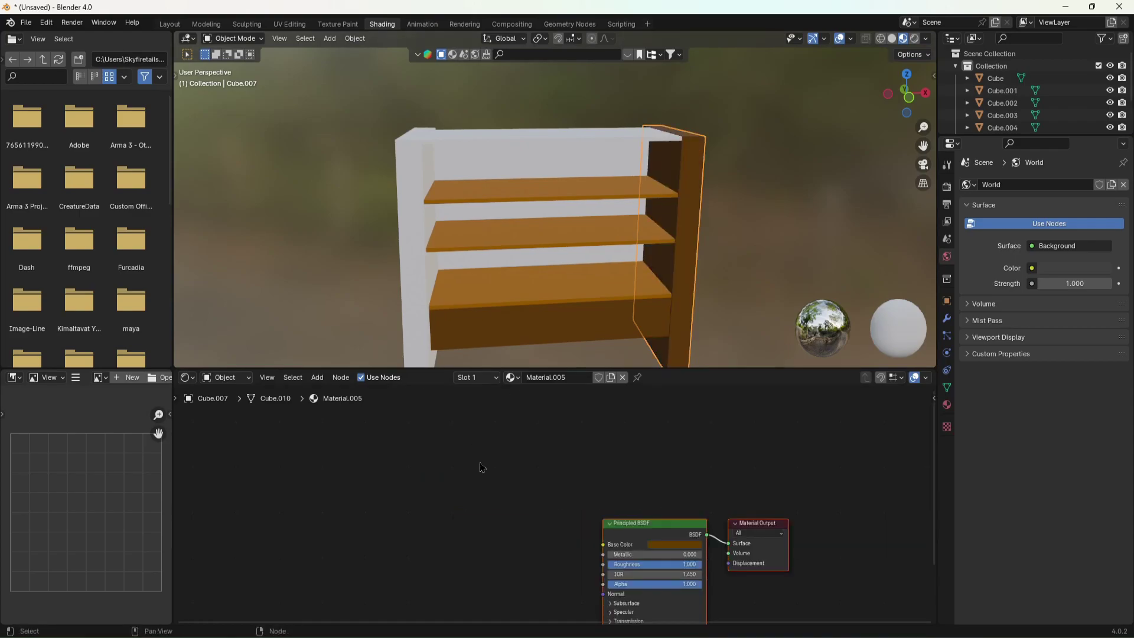
click(421, 171)
click(550, 382)
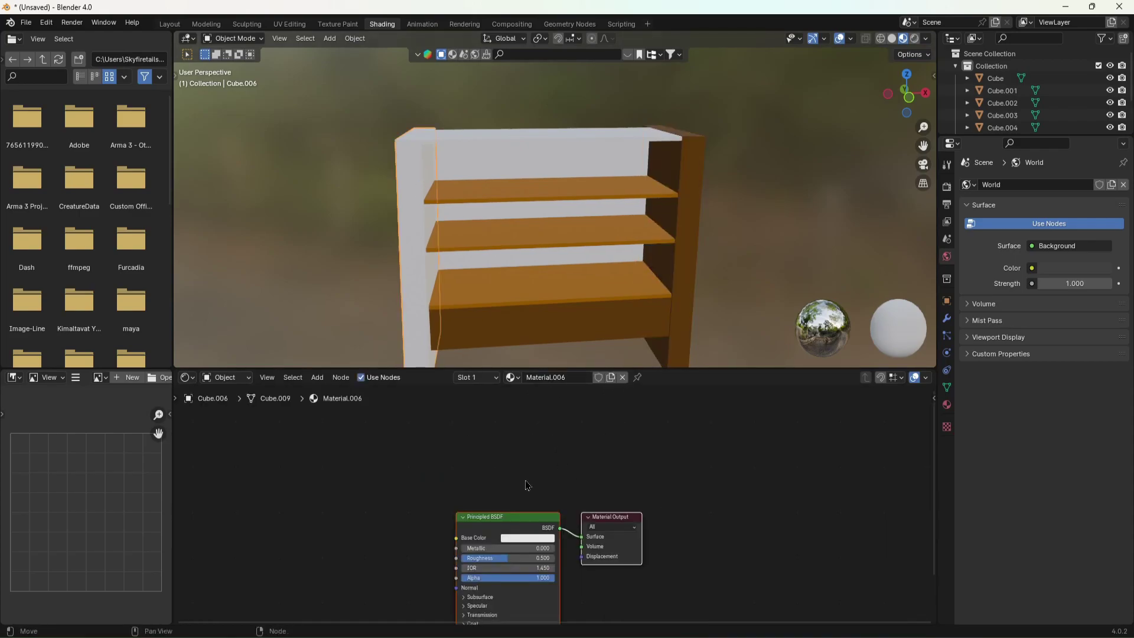
drag(525, 476, 699, 546)
key(Delete)
key(ctrl+v)
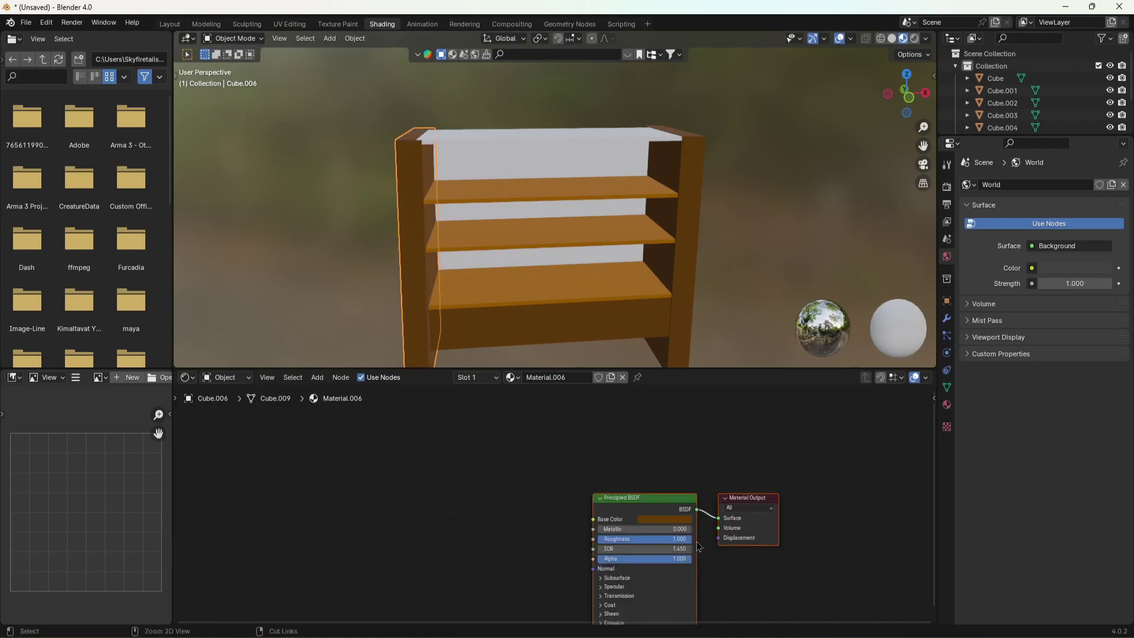
Give the back panel and top board brown Material.007 and Material.008.
click(514, 260)
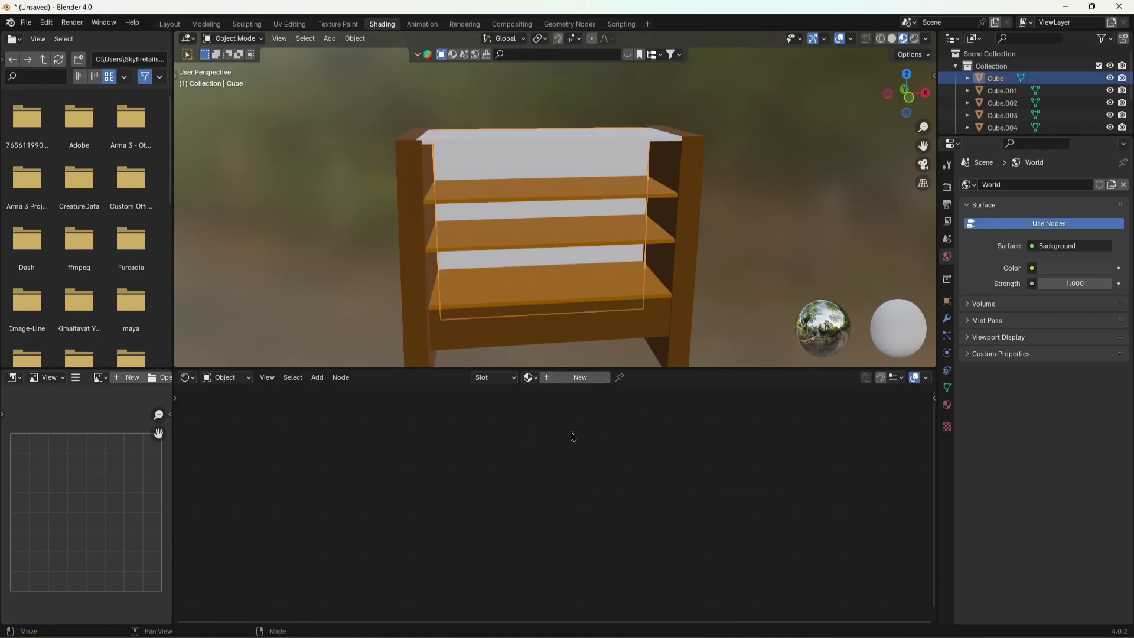
click(561, 377)
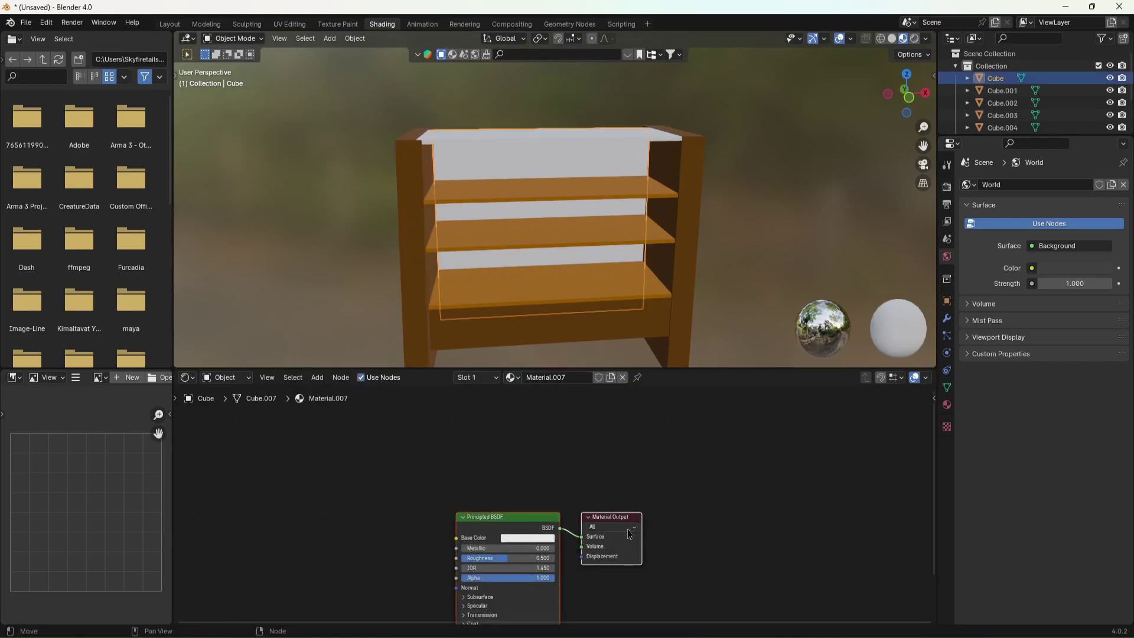
key(Delete)
key(ctrl+v)
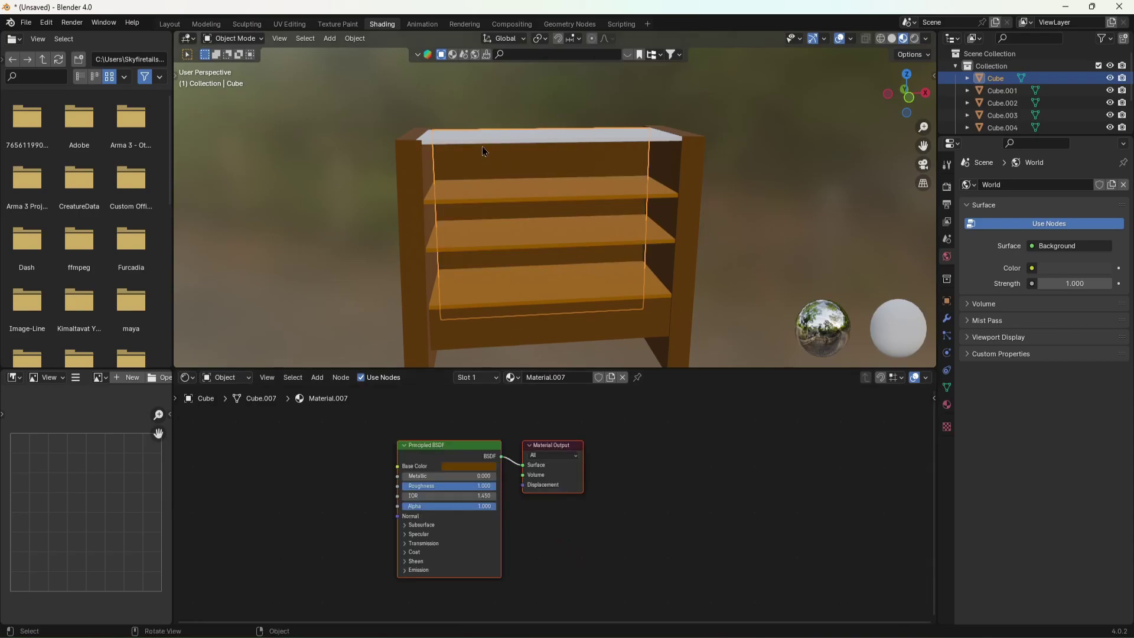
click(495, 135)
click(579, 377)
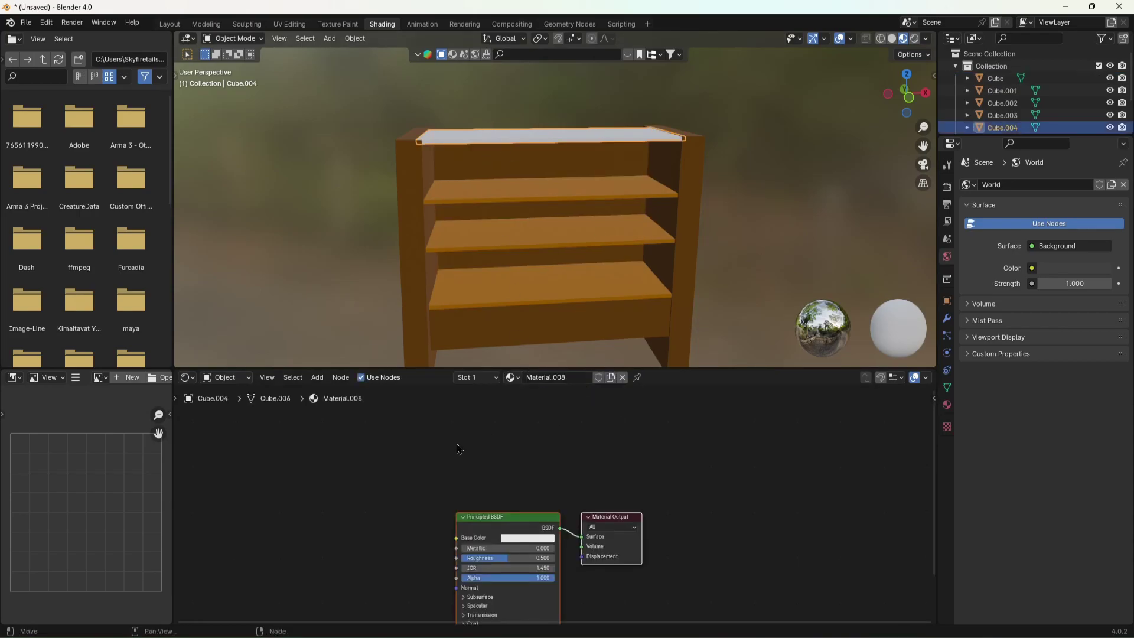
key(Delete)
key(ctrl+v)
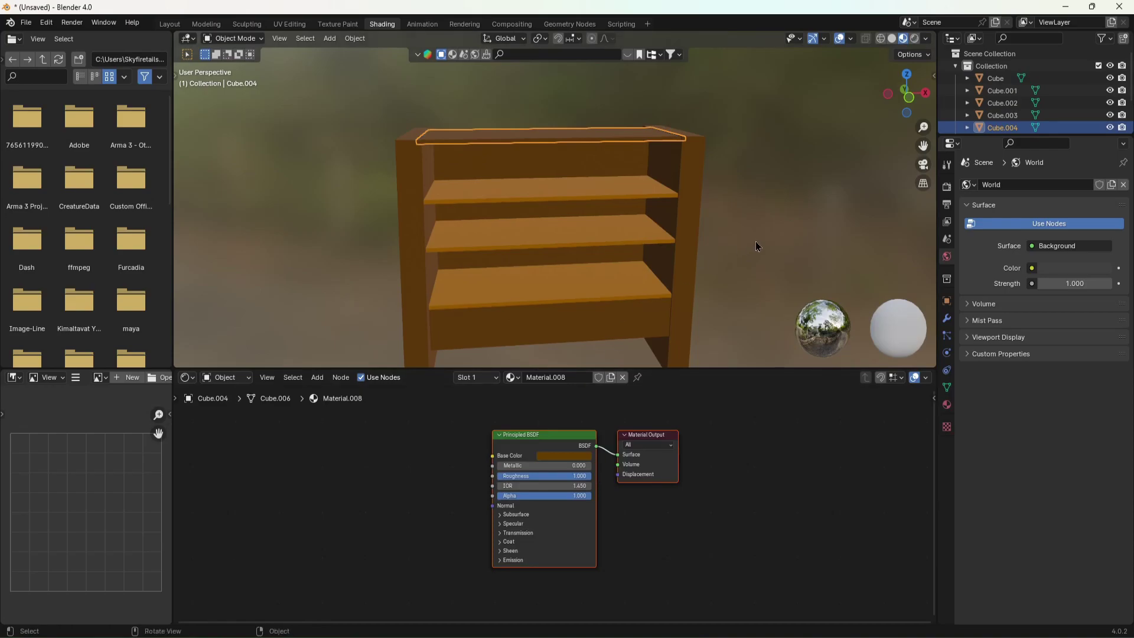
key(shift+grave)
key(s)
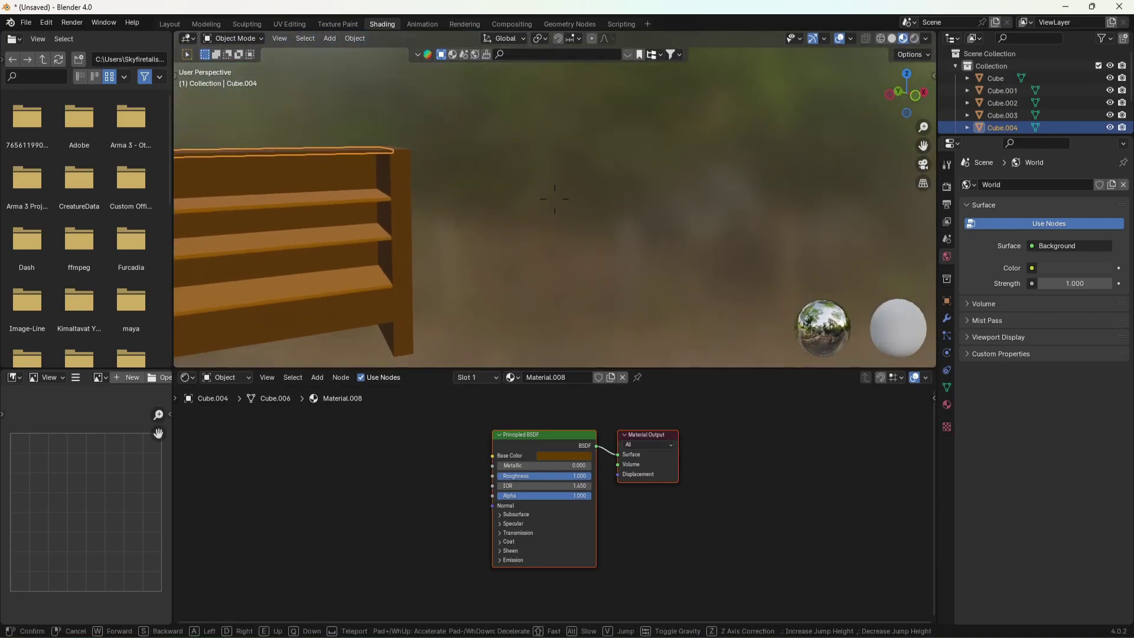
Deselect everything and enlarge the 3D viewport to frame the whole brown shelf.
click(554, 199)
click(793, 226)
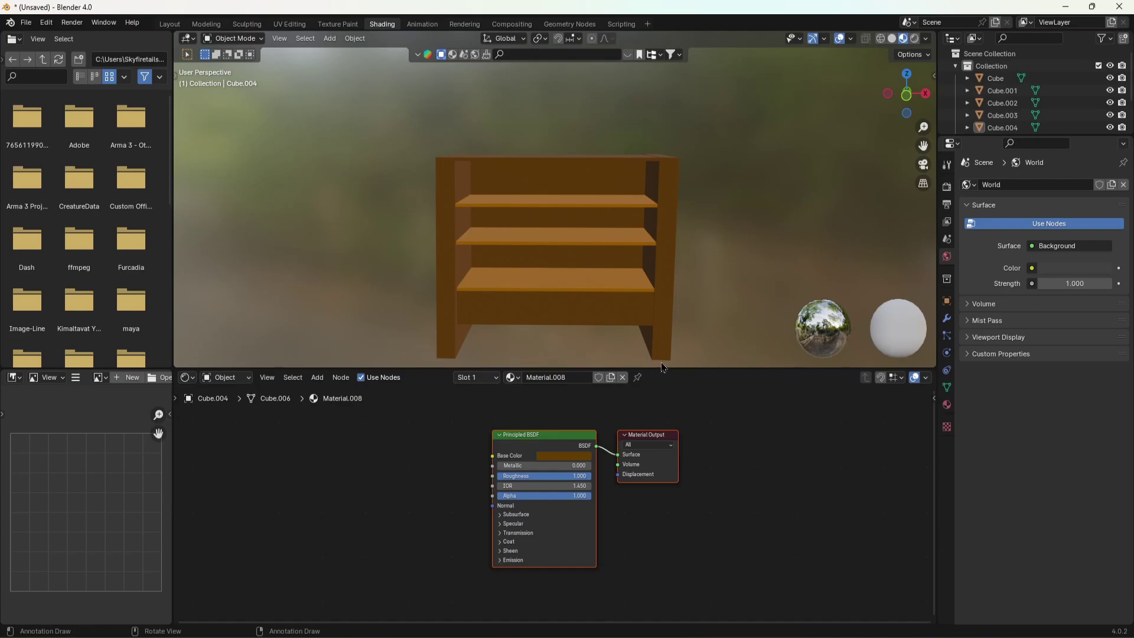
drag(665, 371, 677, 432)
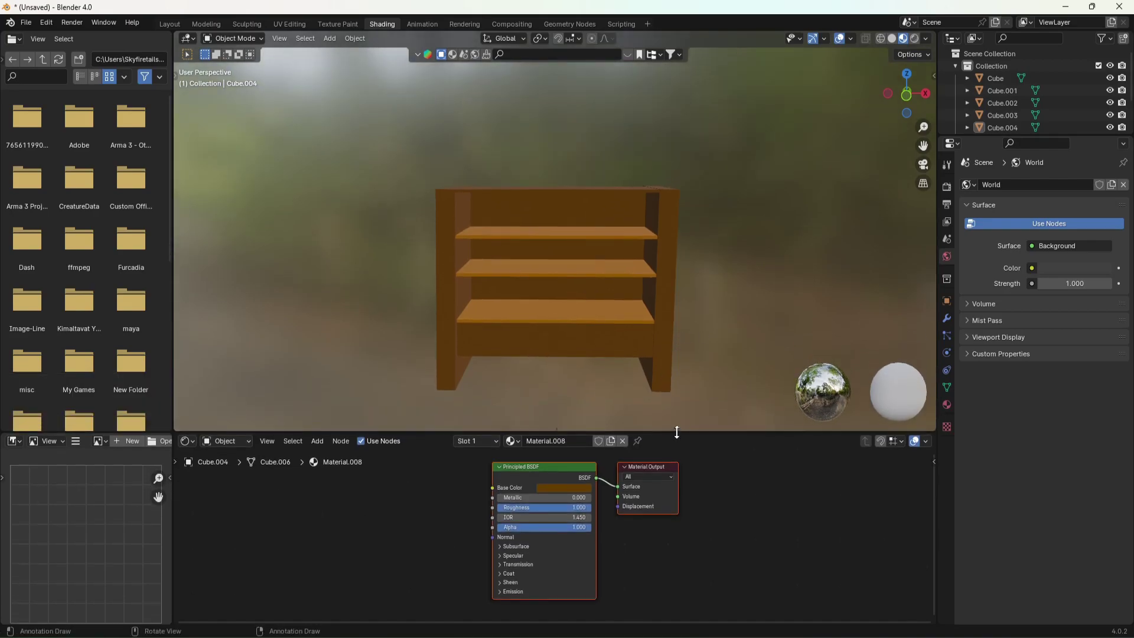
key(shift+grave)
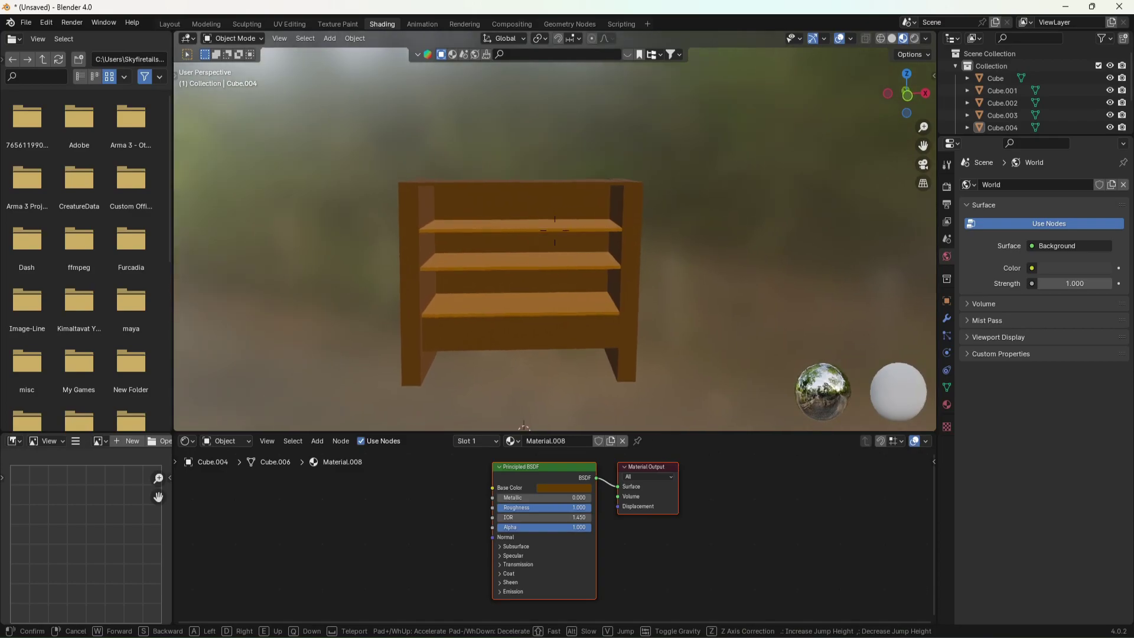
click(302, 272)
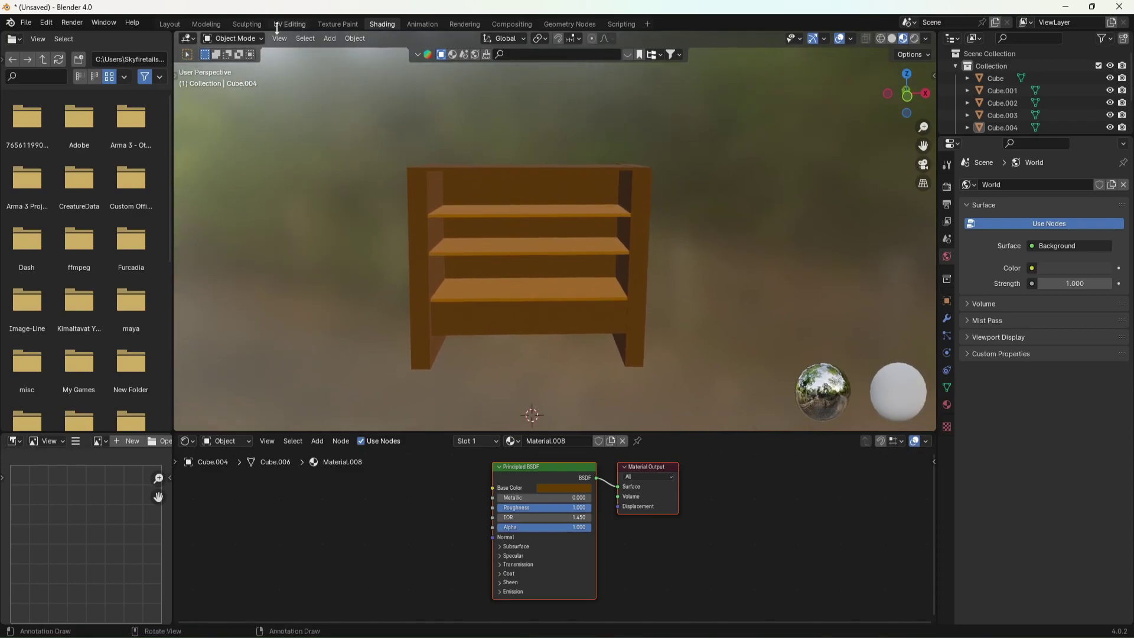
Switch to the Layout workspace and view the shelf in Material Preview shading.
click(169, 23)
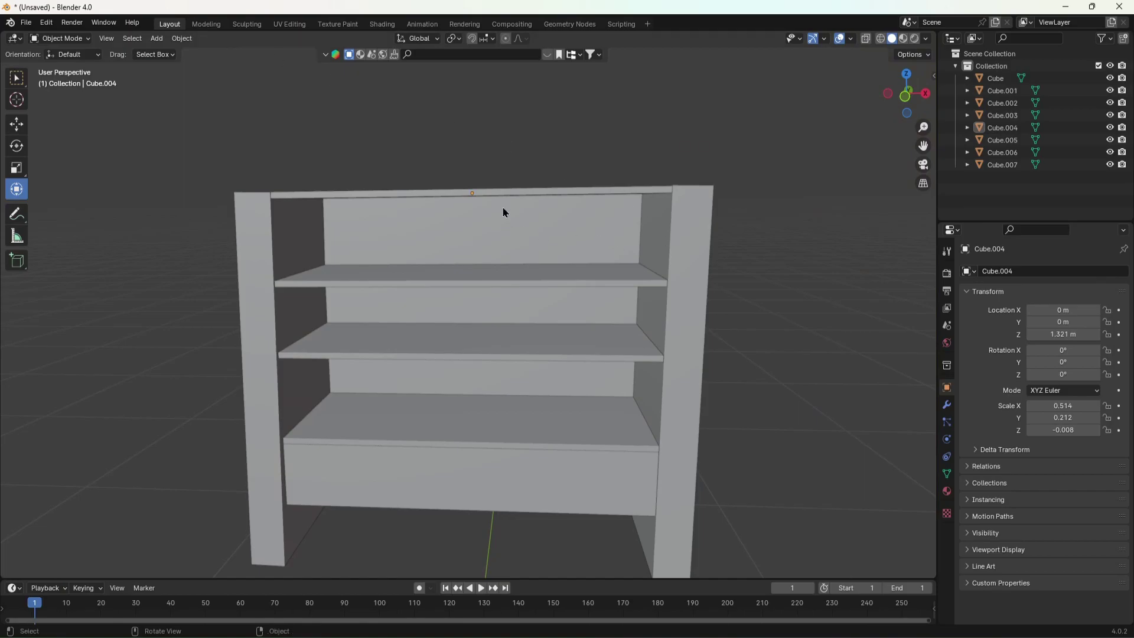
key(z)
click(508, 248)
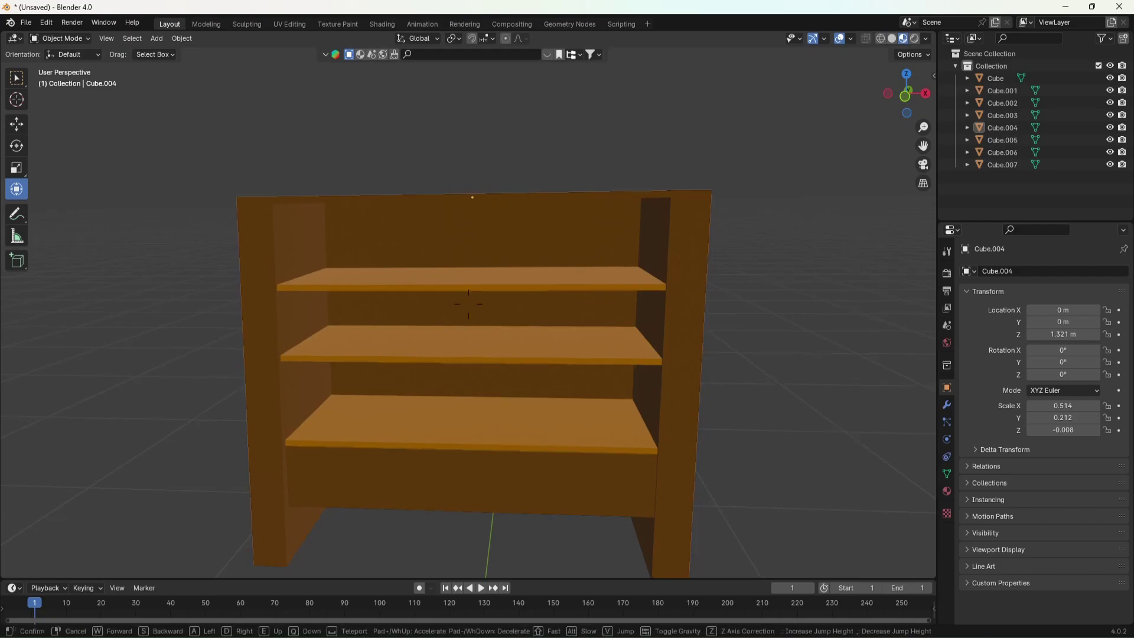
key(shift+grave)
key(s)
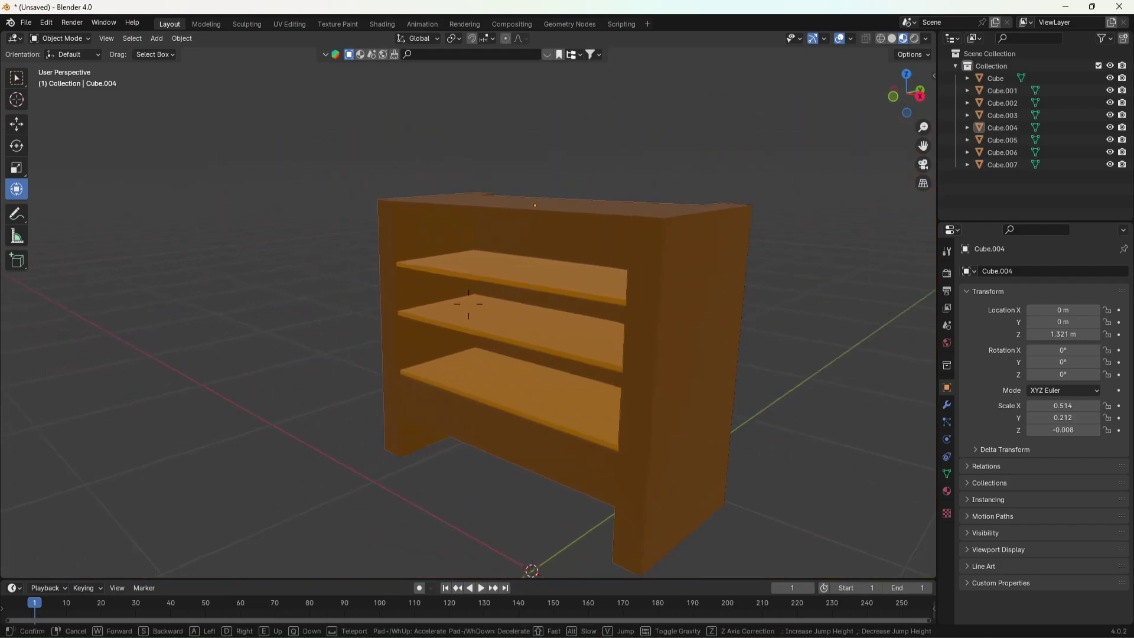
click(440, 258)
Set the viewport to Rendered shading, showing the shelf dark and unlit.
key(z)
click(448, 190)
key(shift+grave)
key(w)
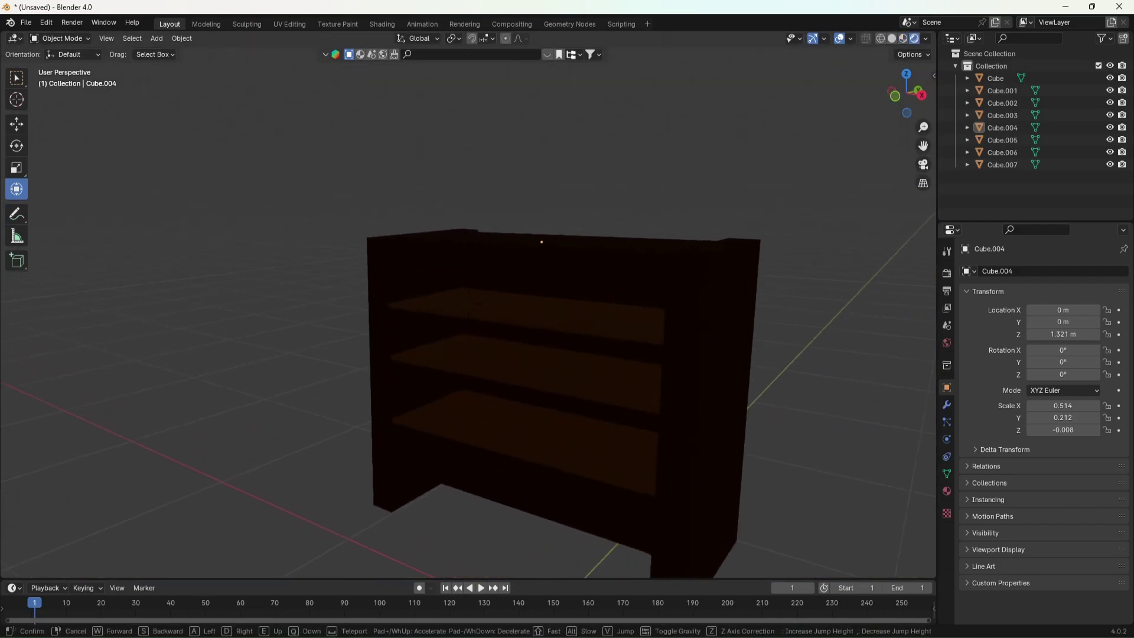
key(s)
click(443, 180)
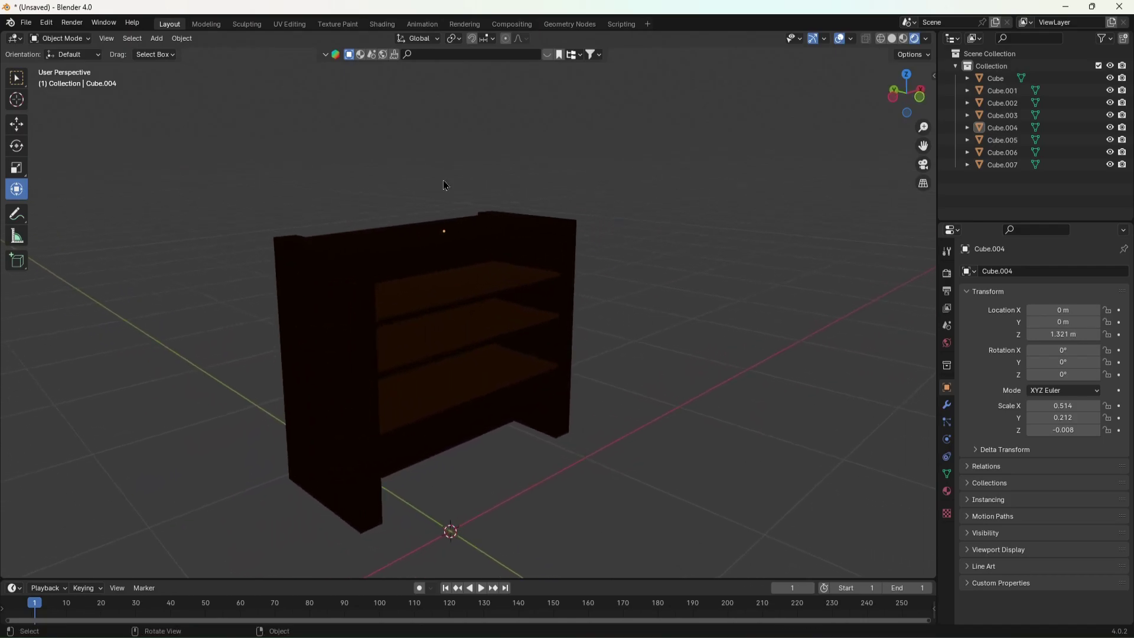
key(z)
click(436, 116)
Add a point light and place it in front of the shelf at Y -0.7527 m, Z 1.355 m.
click(156, 37)
mouse_move(174, 52)
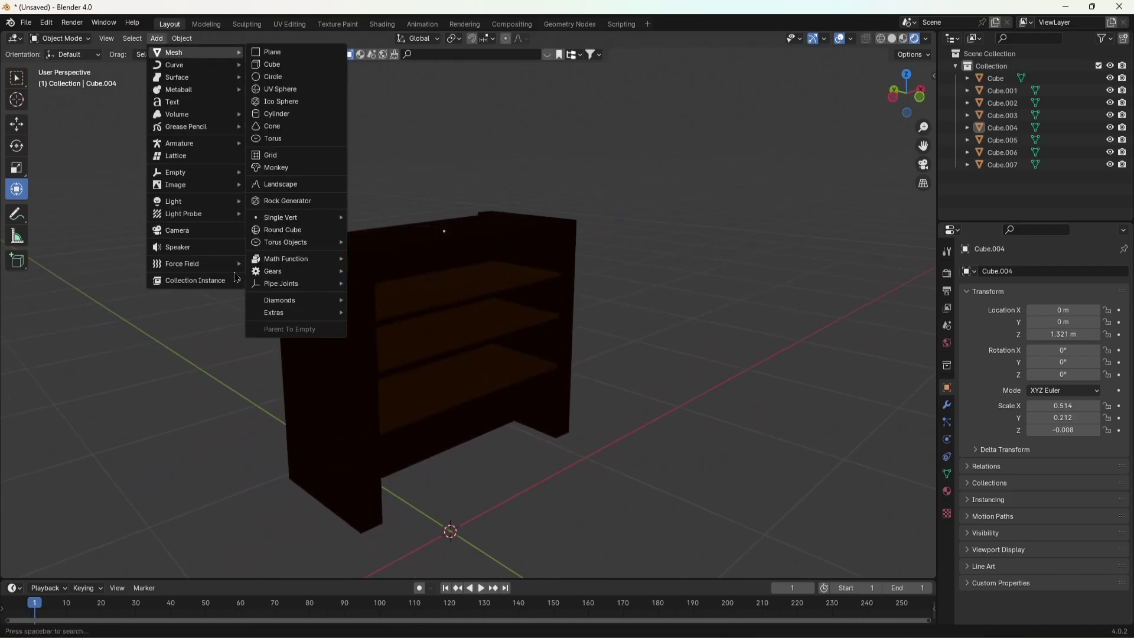
click(272, 201)
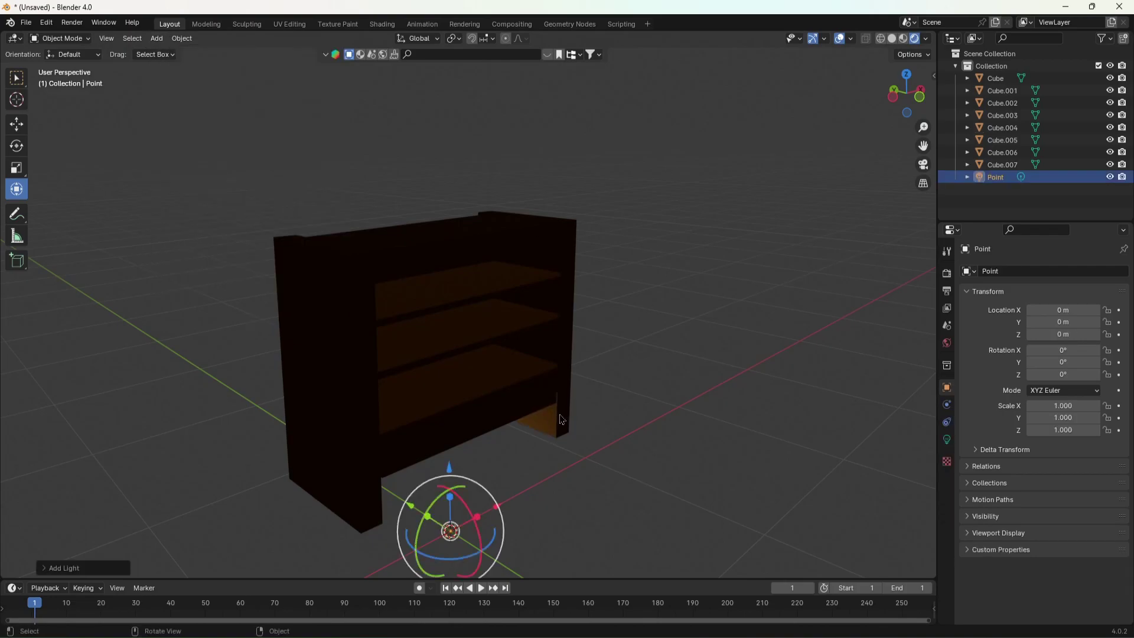
mouse_move(449, 508)
mouse_down()
mouse_move(438, 189)
mouse_move(607, 270)
mouse_move(597, 269)
mouse_up()
mouse_move(646, 169)
mouse_down()
mouse_move(645, 357)
mouse_move(543, 237)
mouse_move(532, 145)
mouse_move(542, 246)
mouse_move(539, 131)
mouse_move(542, 176)
mouse_up()
mouse_move(598, 245)
mouse_down()
mouse_move(610, 252)
mouse_move(552, 244)
mouse_up()
key(shift+grave)
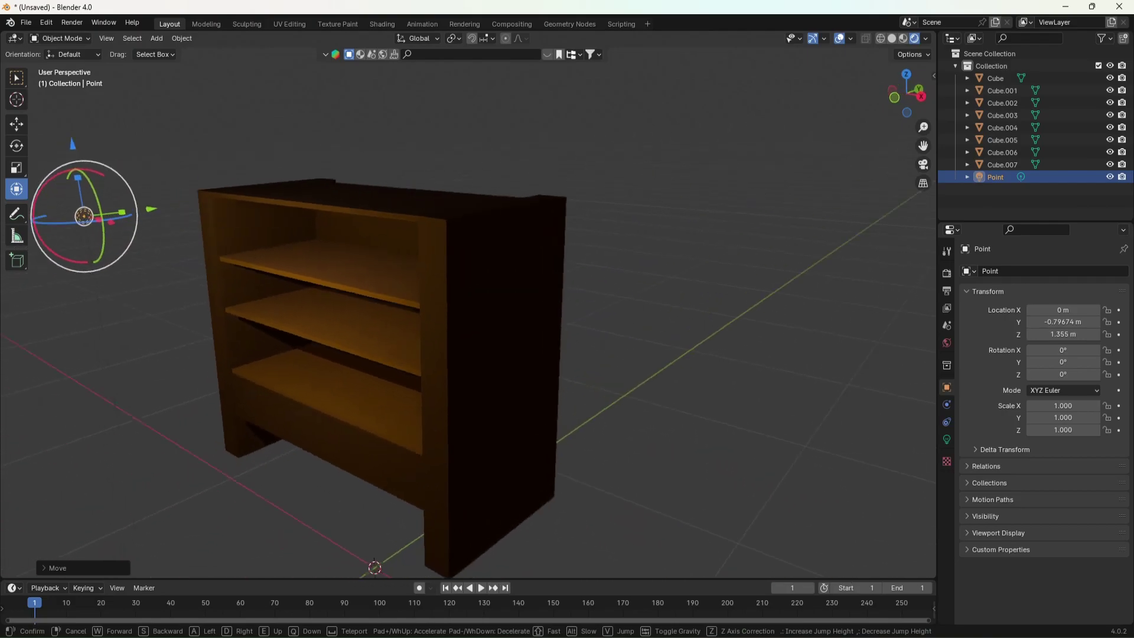
key(w)
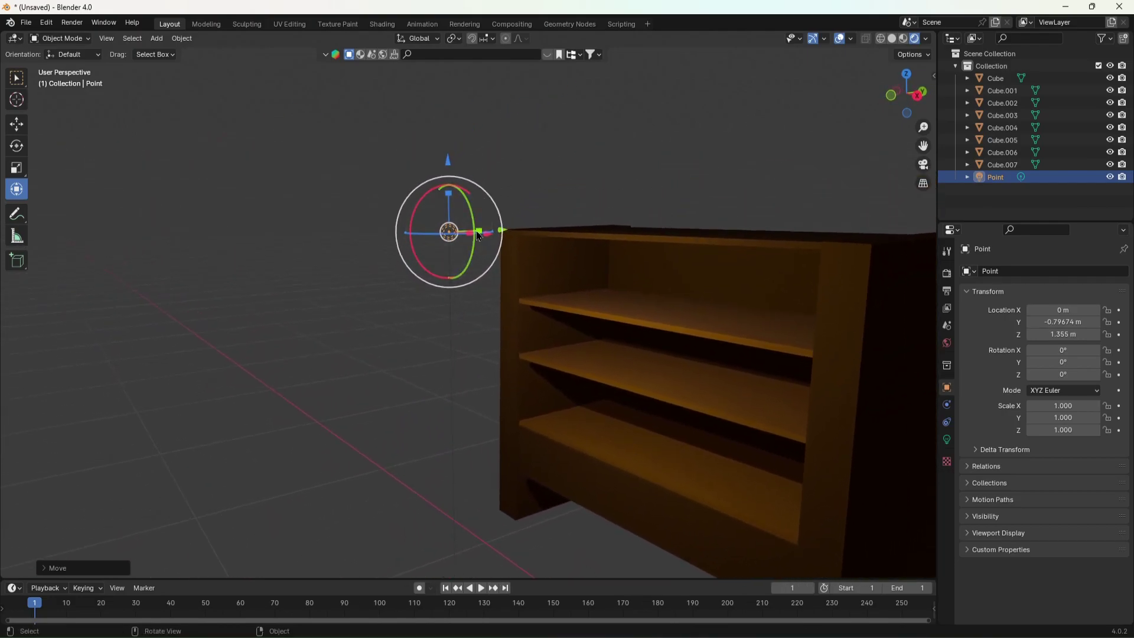
click(513, 182)
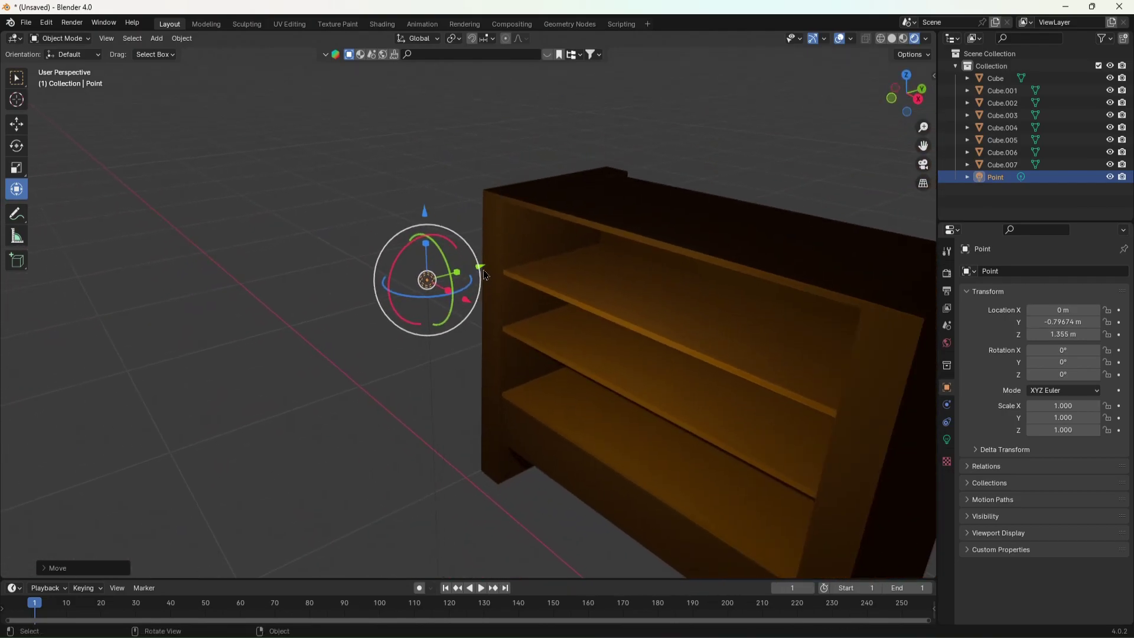
drag(484, 275, 505, 271)
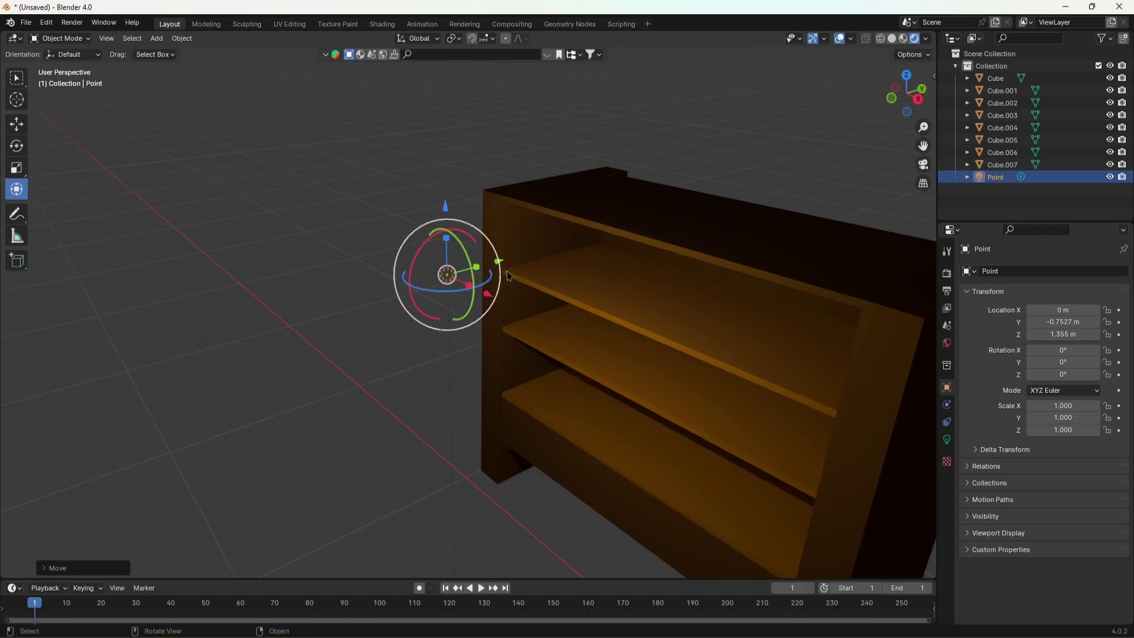
Set the point light's power to 15.8 W and its colour to pale cream.
click(947, 440)
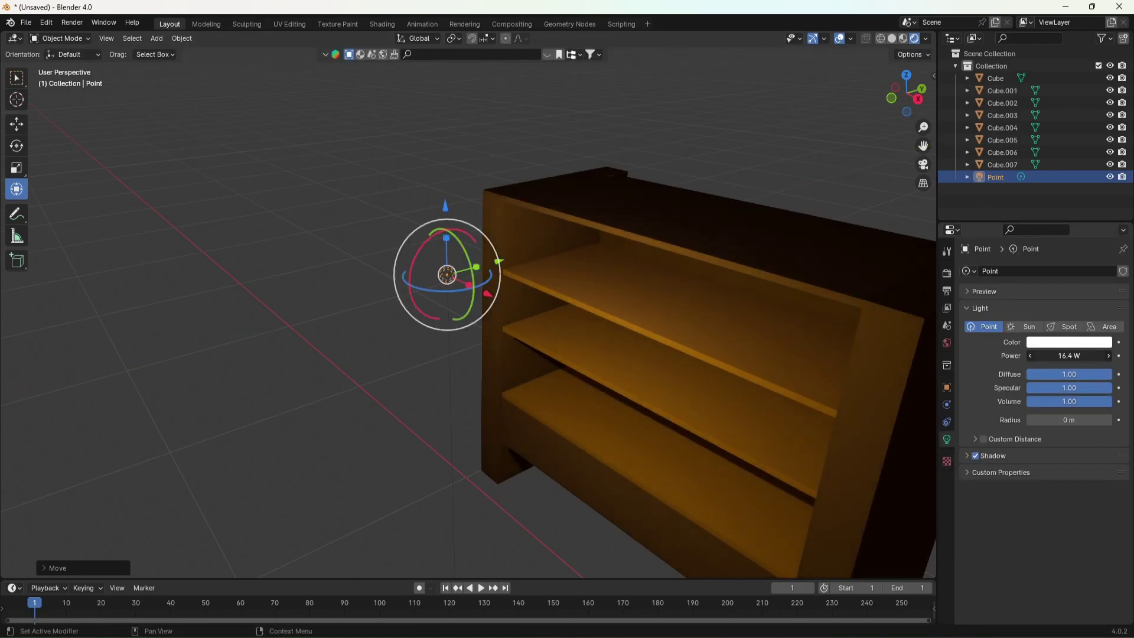
drag(1069, 356, 1051, 355)
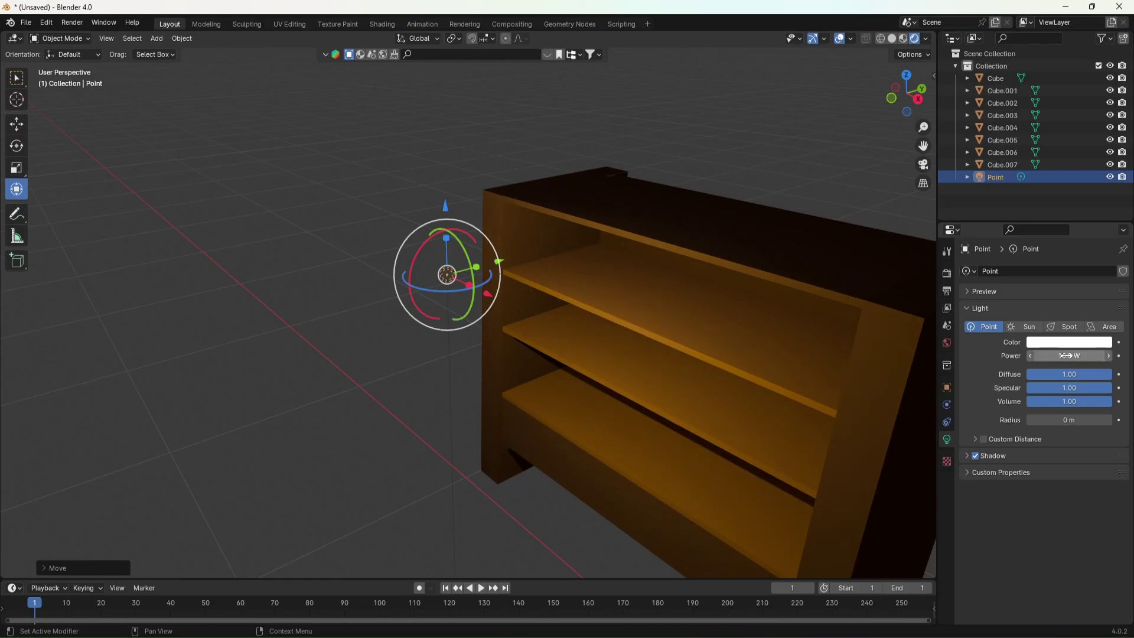
click(1057, 342)
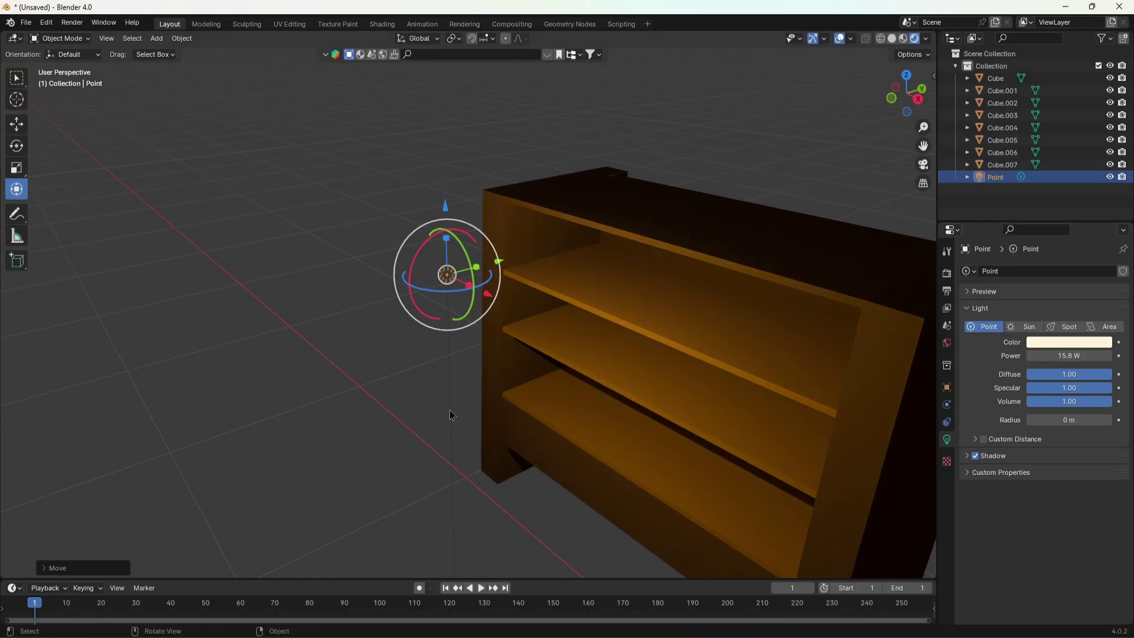
Nudge the light along Y and paste a copy of it.
key(shift+grave)
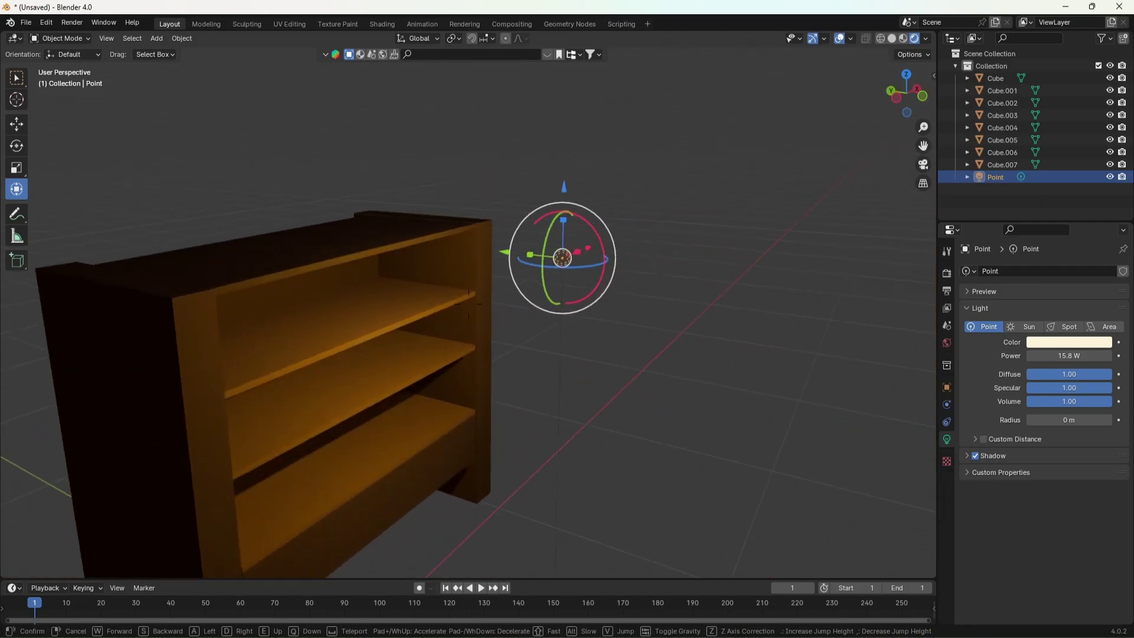
click(436, 410)
drag(511, 254, 553, 265)
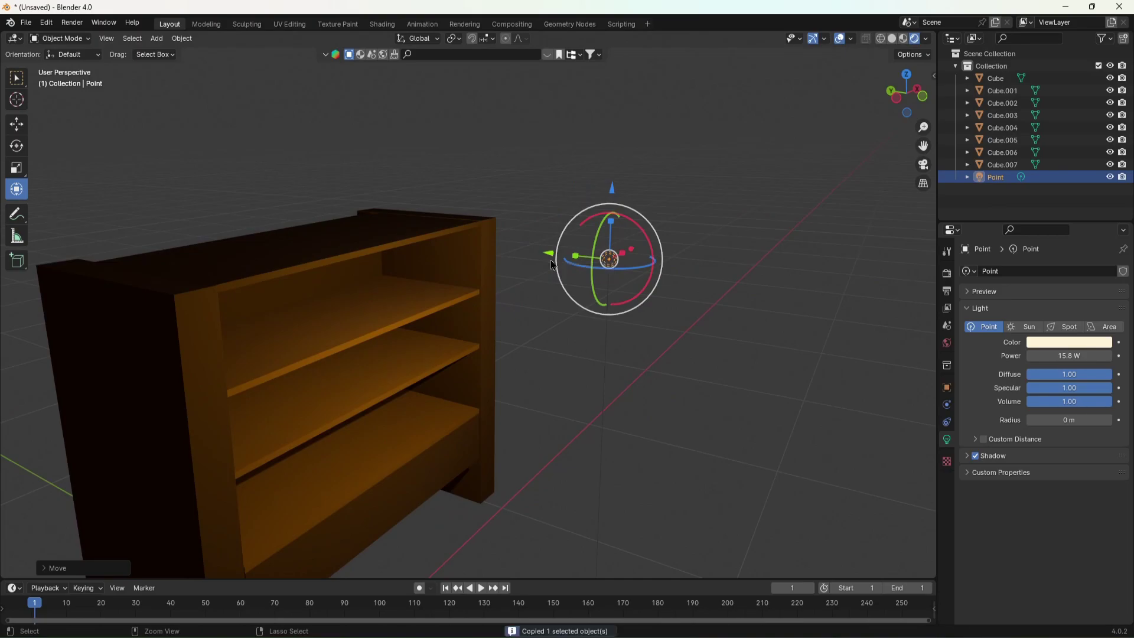
key(ctrl+v)
Move the pasted light Point.001 along Y and up above the shelf front.
key(g)
key(z)
click(547, 135)
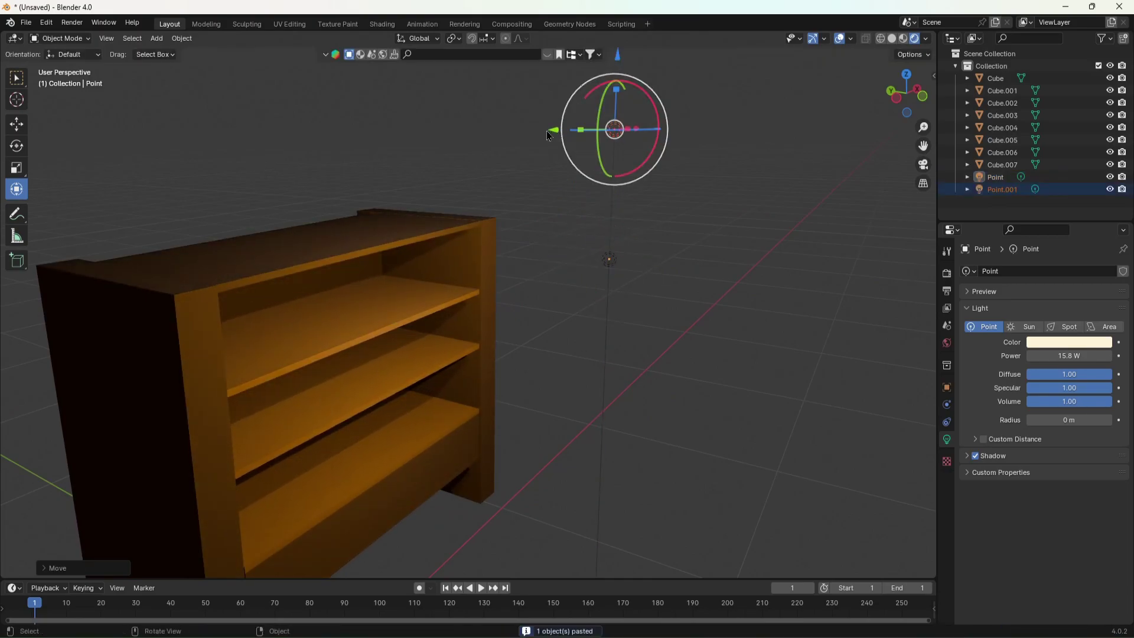
drag(548, 135, 281, 121)
middle_drag(282, 120, 424, 143)
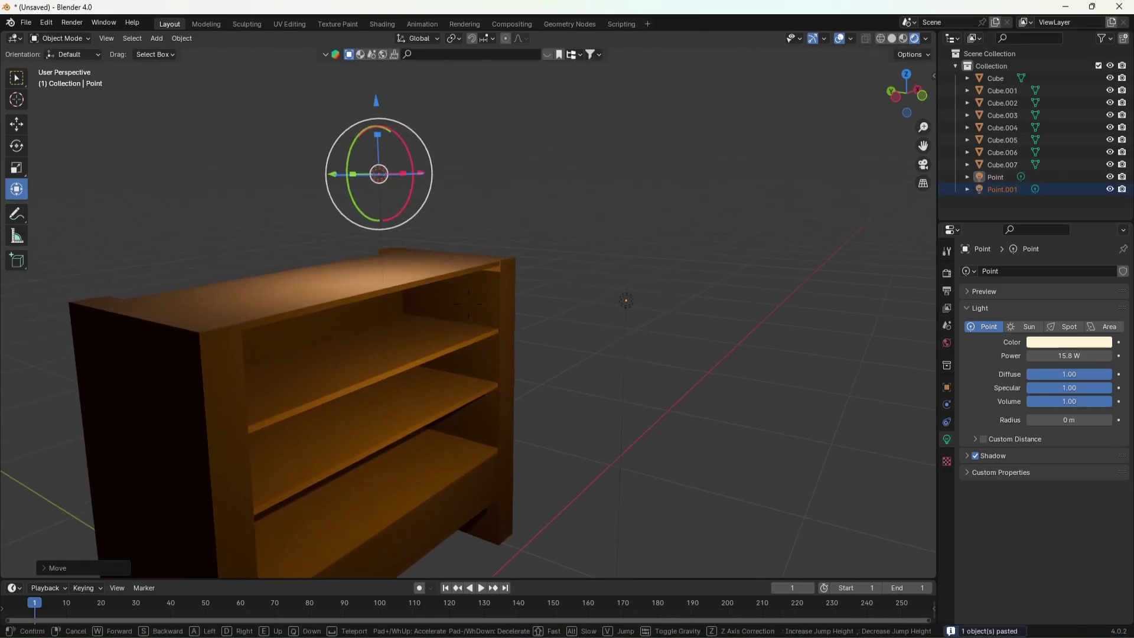
click(424, 144)
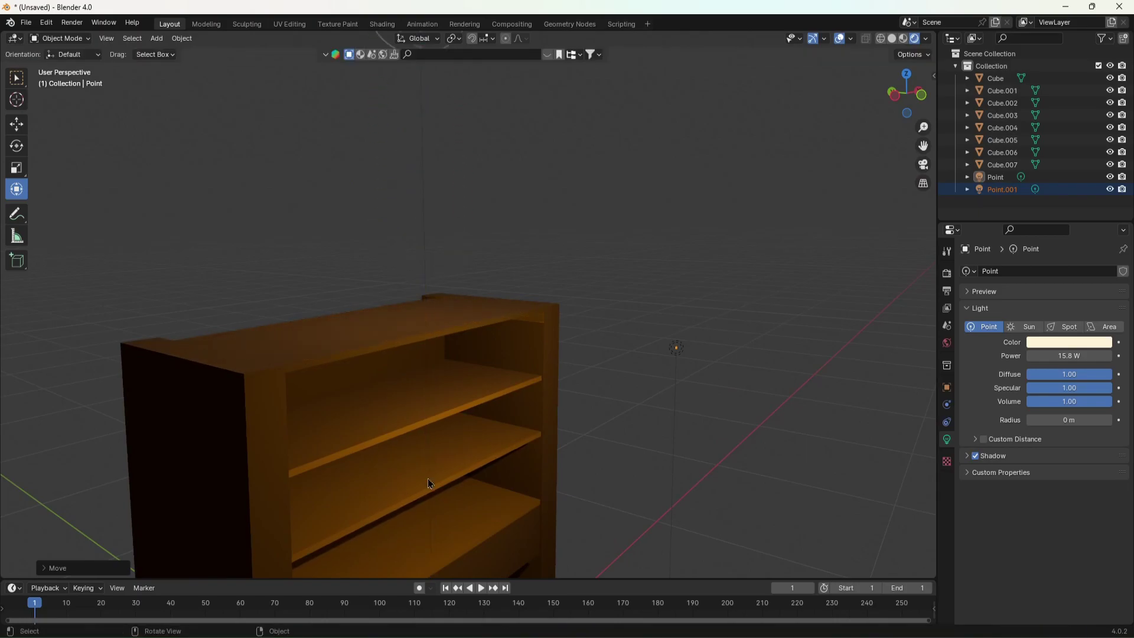
Walk the view to face the cabinet front and box-select the cabinet parts.
key(shift+grave)
key(d)
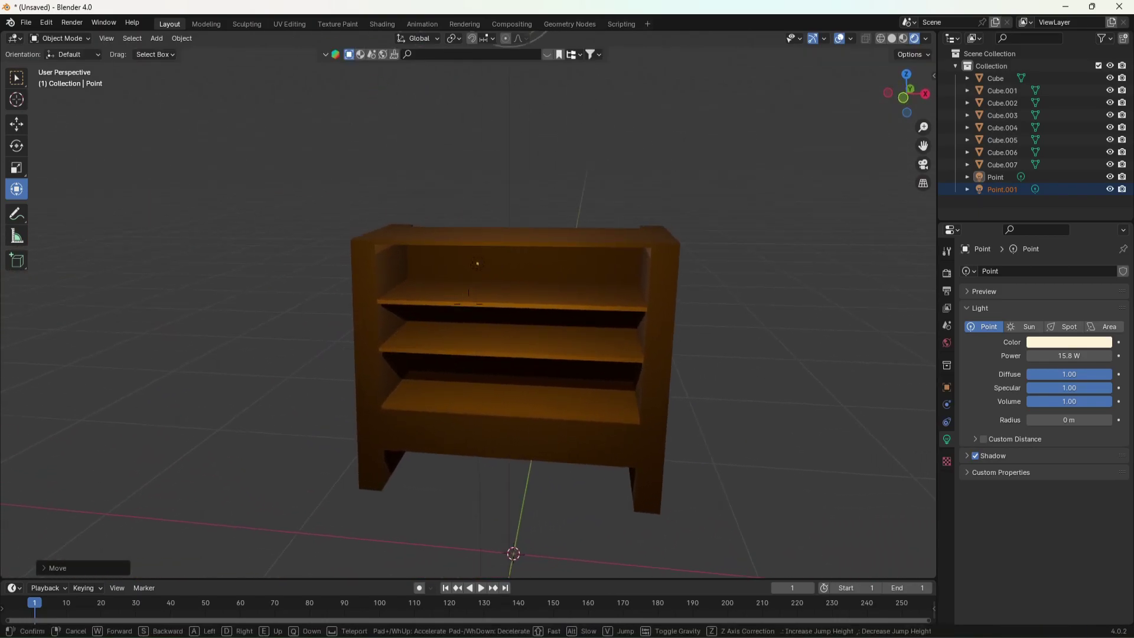
click(371, 494)
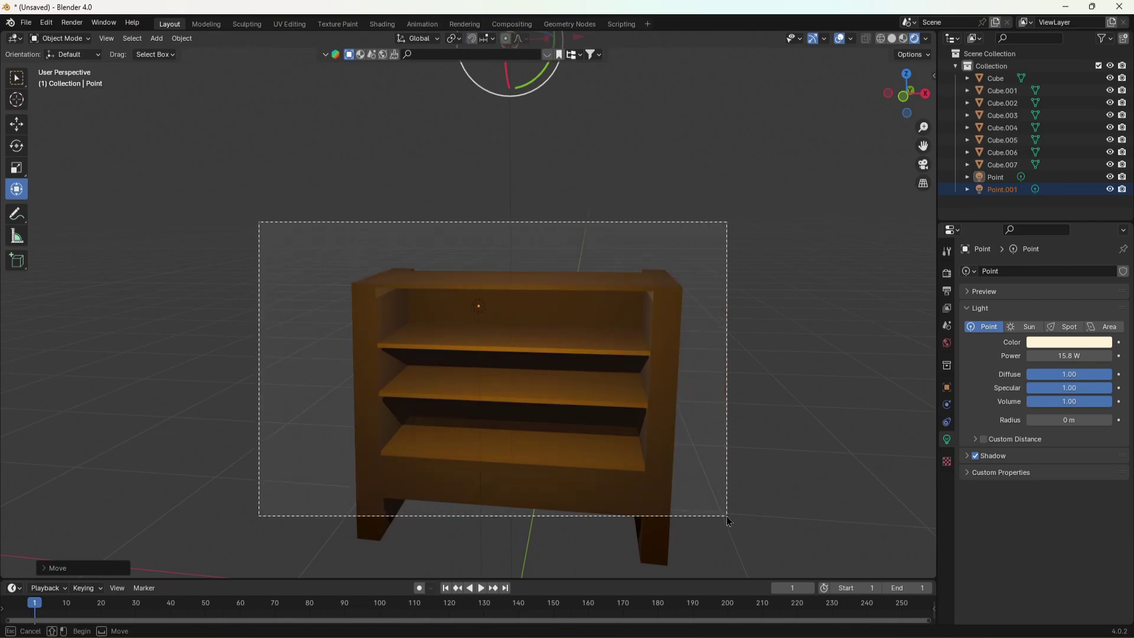
drag(259, 227, 514, 367)
key(shift+grave)
Box-select the cabinet parts, then clear the selection and pan the view.
click(716, 436)
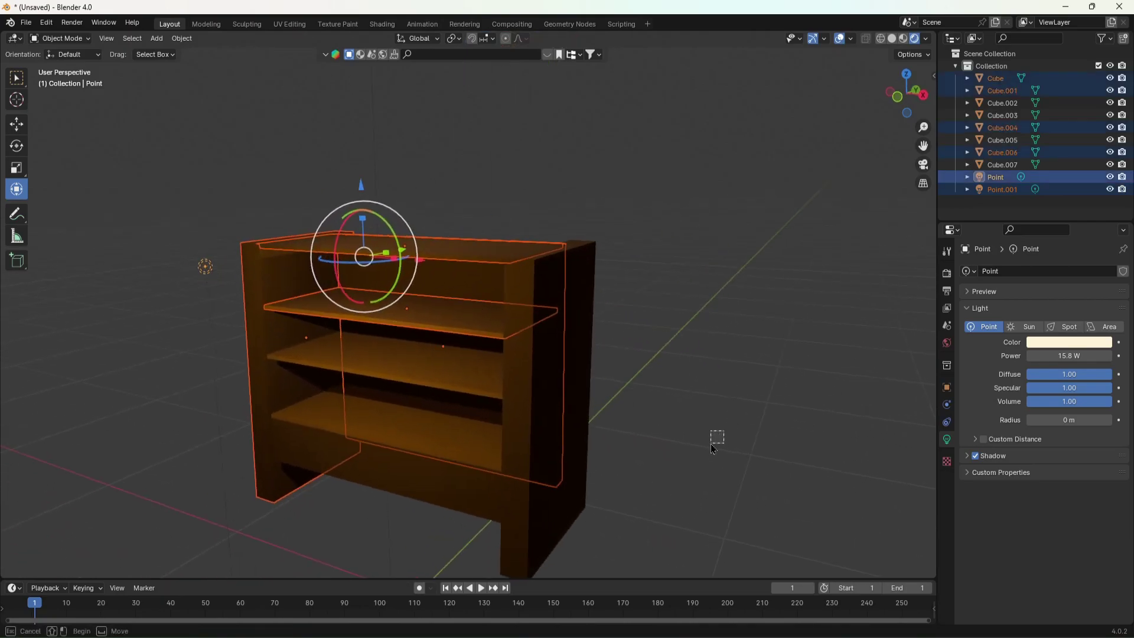
drag(704, 546, 240, 203)
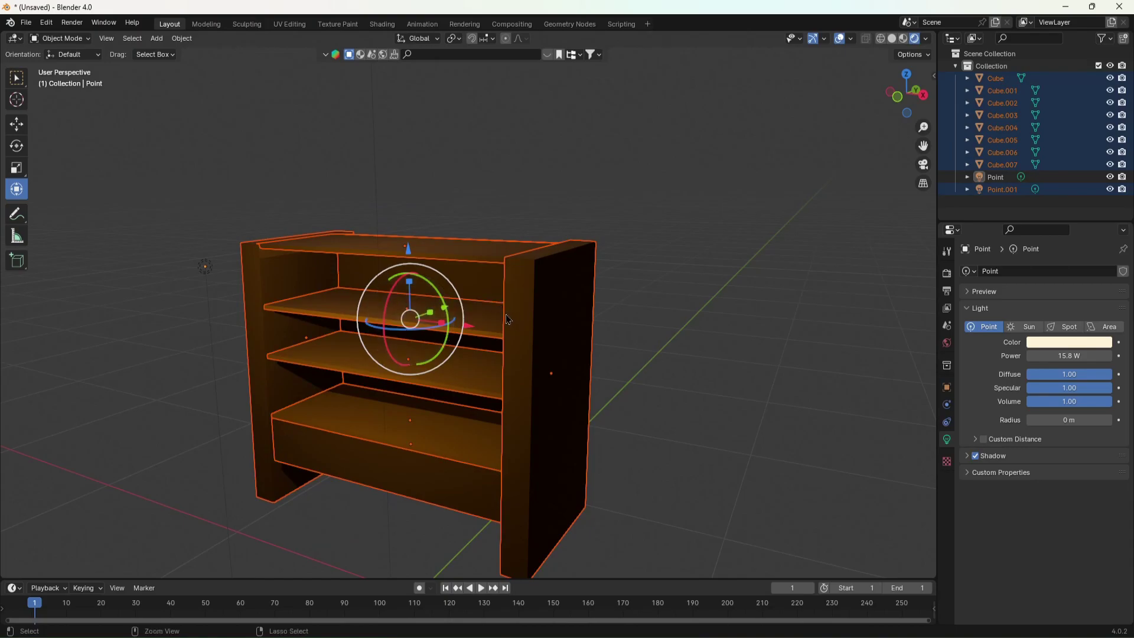
click(661, 317)
shift+middle_drag(615, 268, 591, 300)
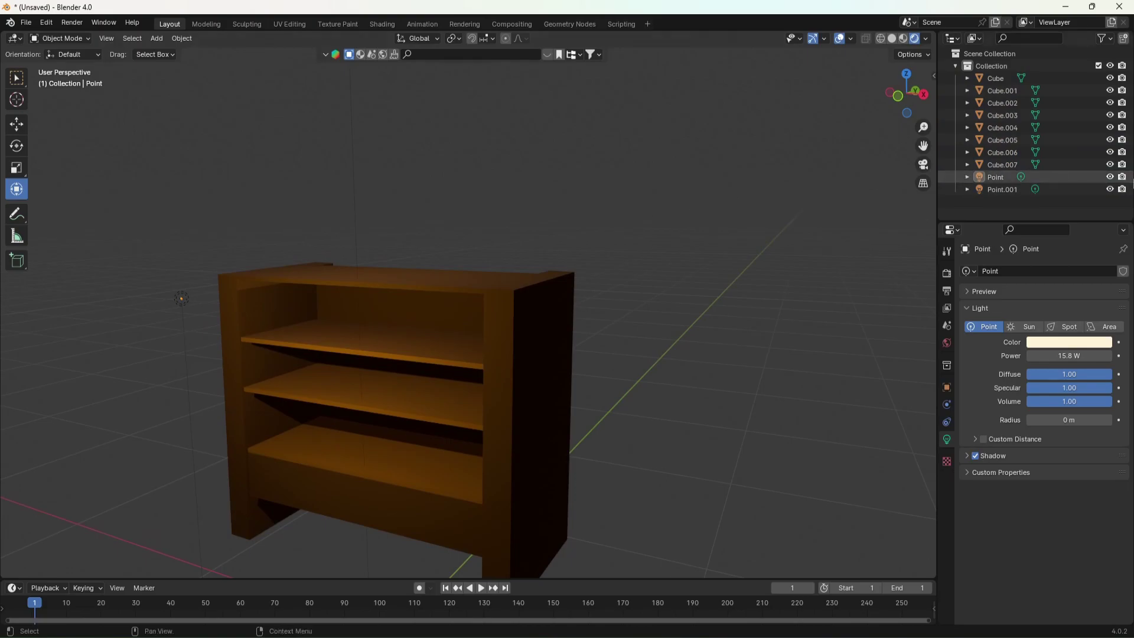
Move Point into Scene Collection and join all shelf pieces into Cube.007.
drag(991, 183, 998, 201)
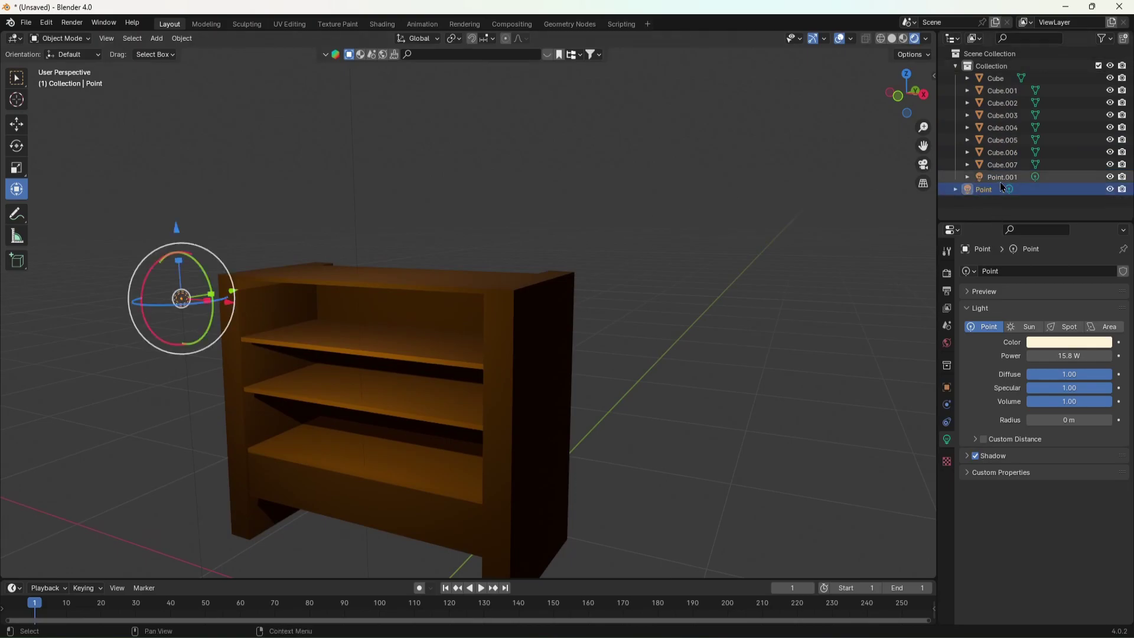
click(1009, 166)
shift+click(996, 78)
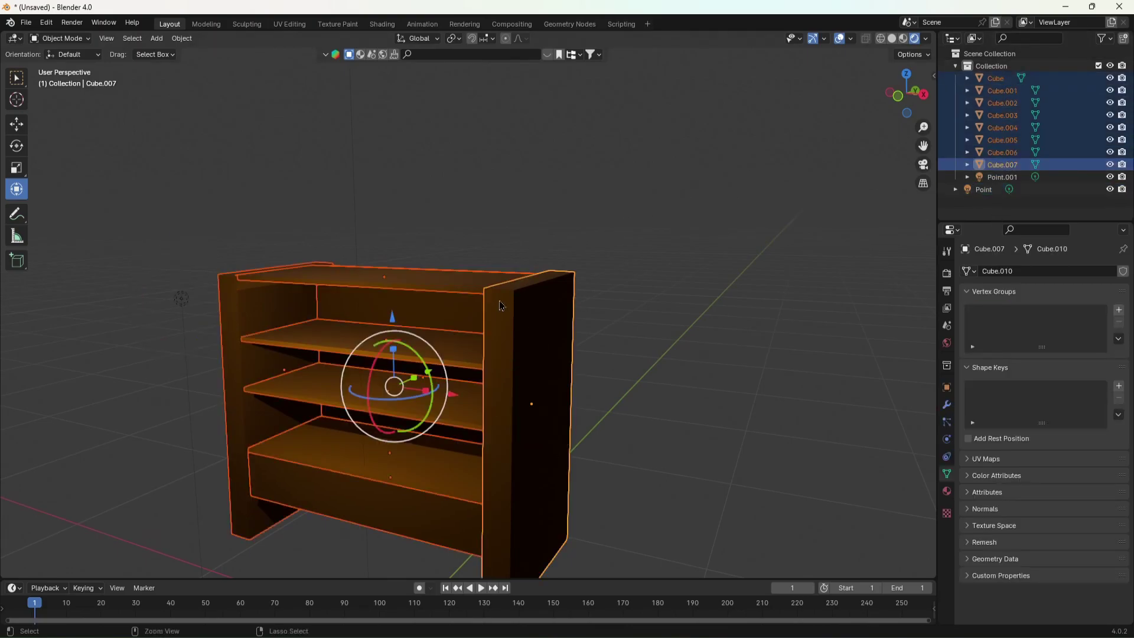
key(ctrl+j)
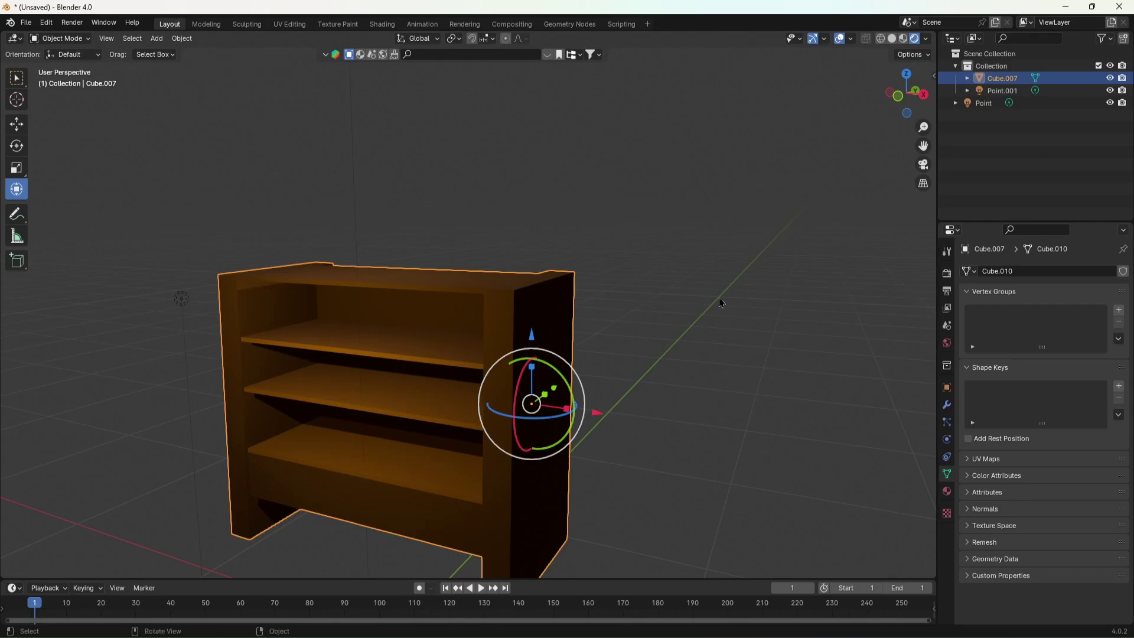
key(shift+grave)
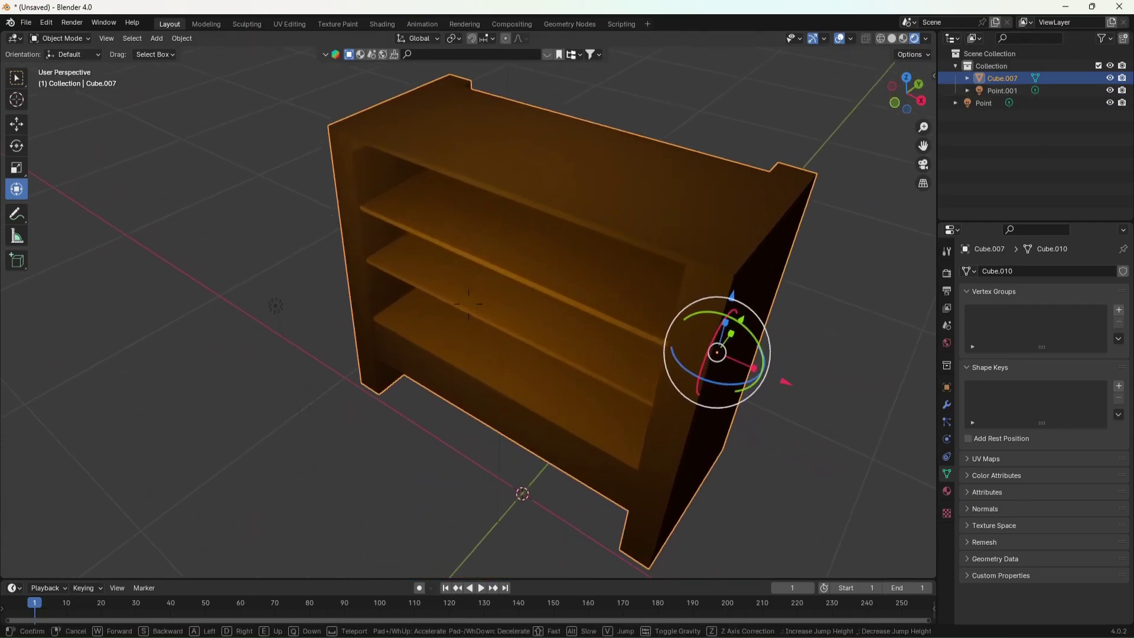
key(w)
key(Escape)
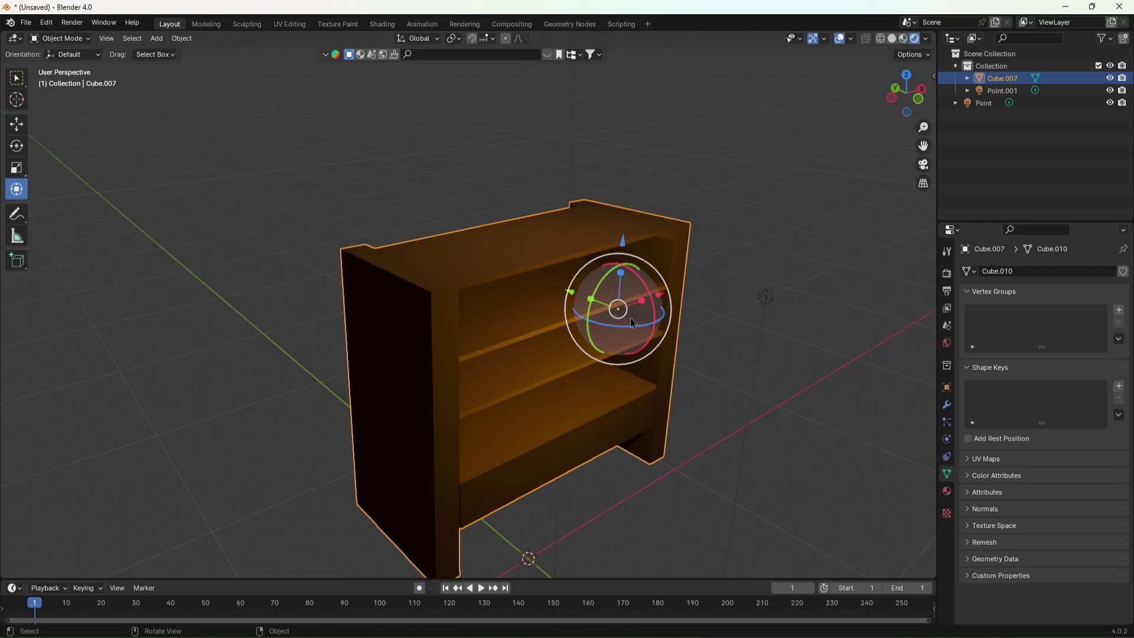
drag(664, 295, 765, 294)
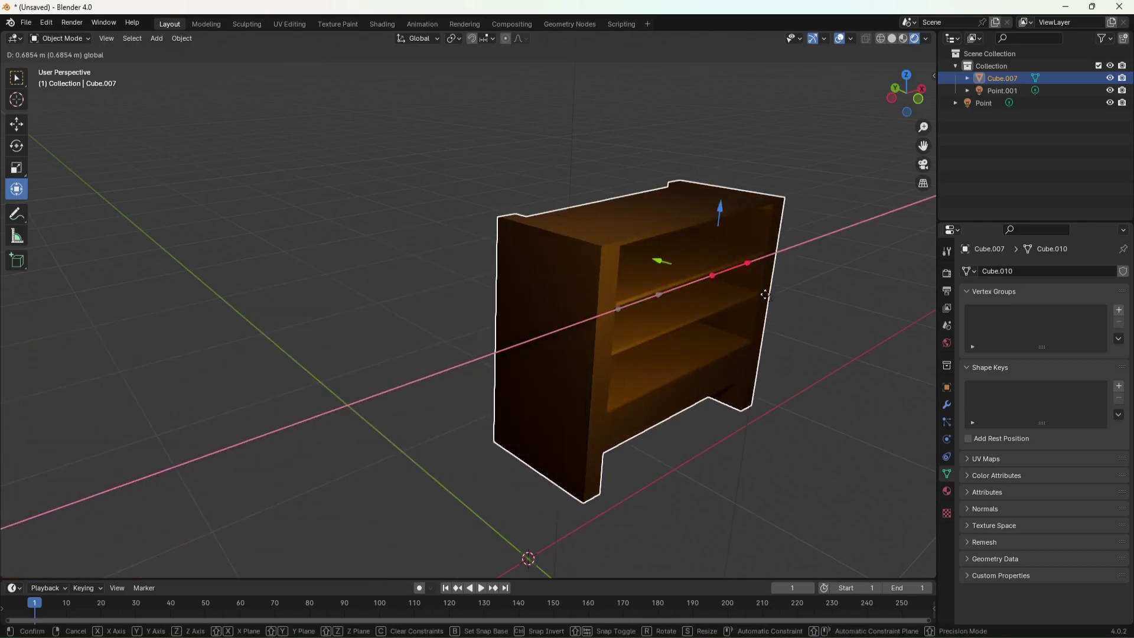
key(r)
key(r)
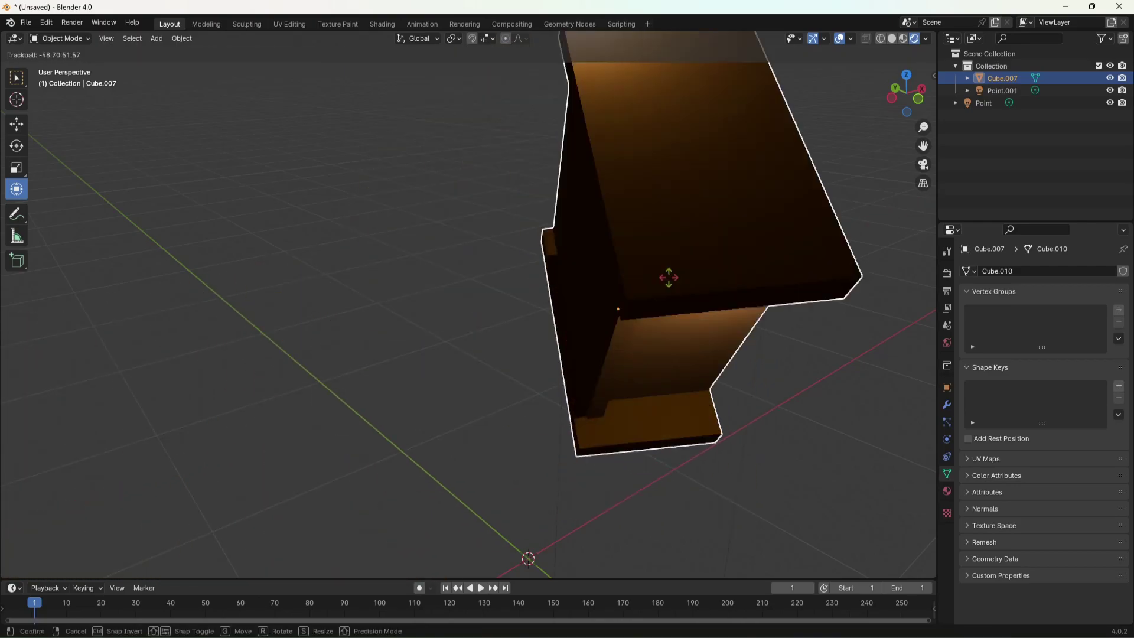
click(635, 379)
key(ctrl+z)
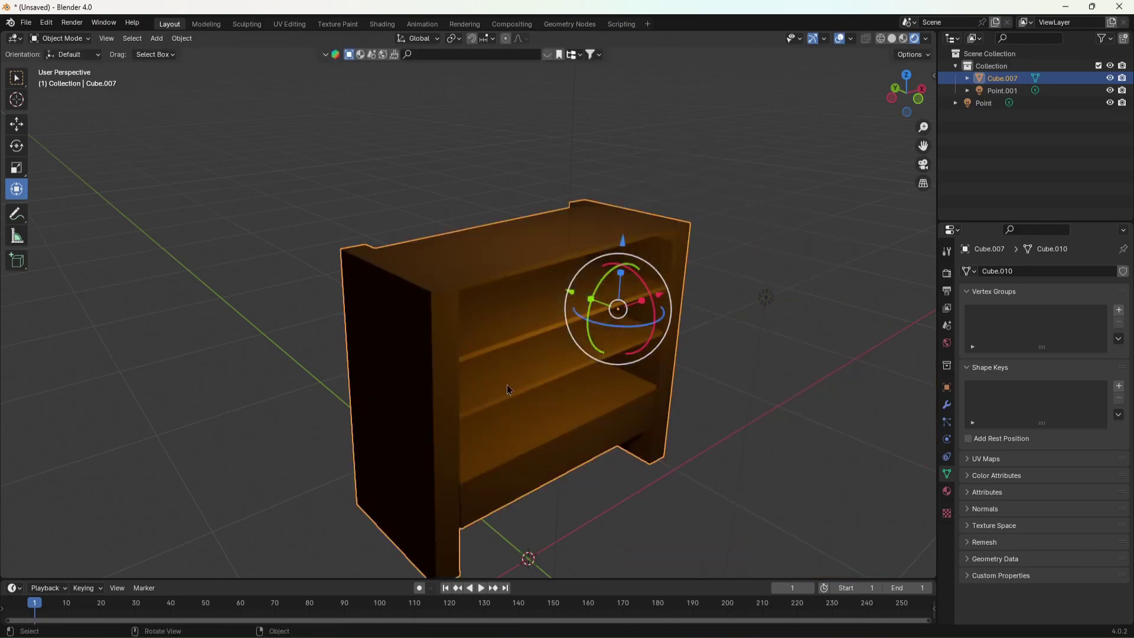
key(shift+grave)
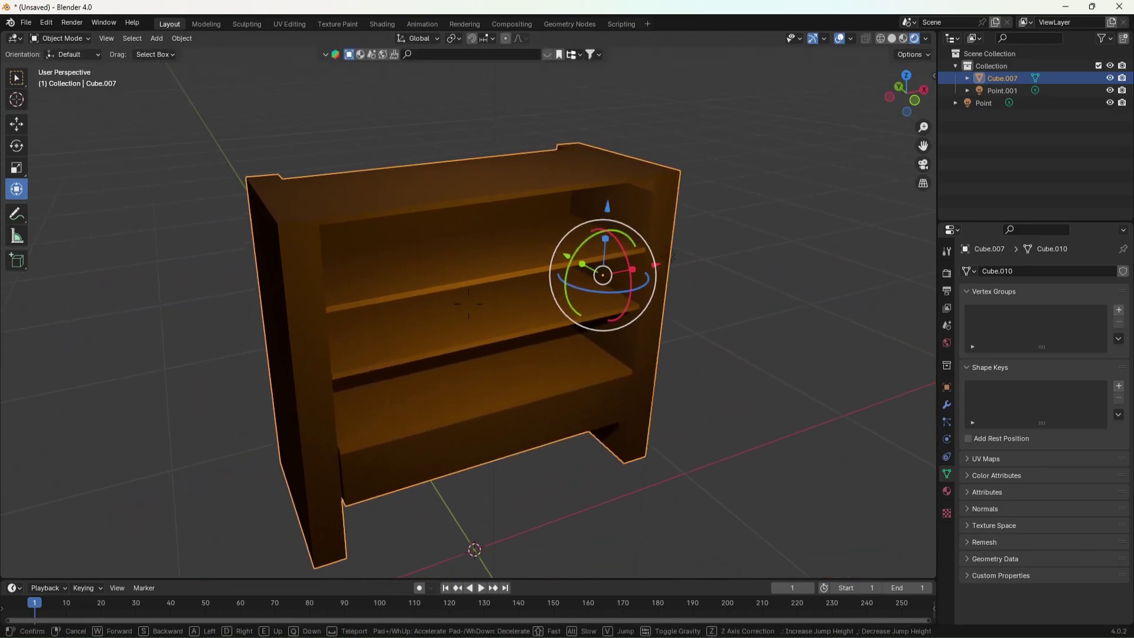
click(590, 380)
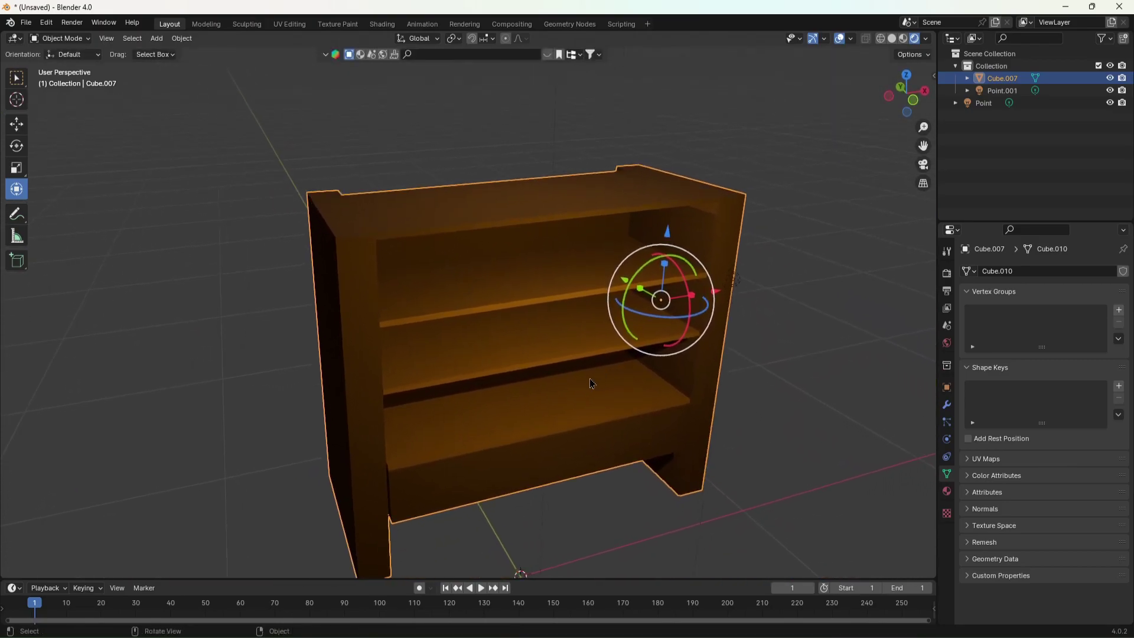
shift+middle_drag(667, 430, 633, 428)
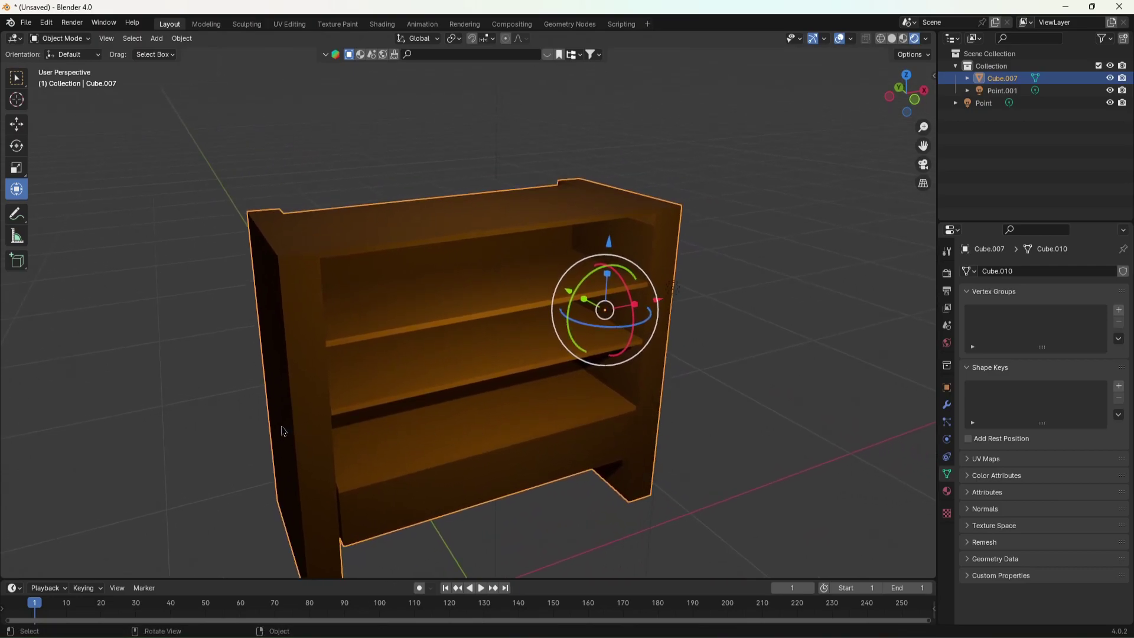
key(shift+grave)
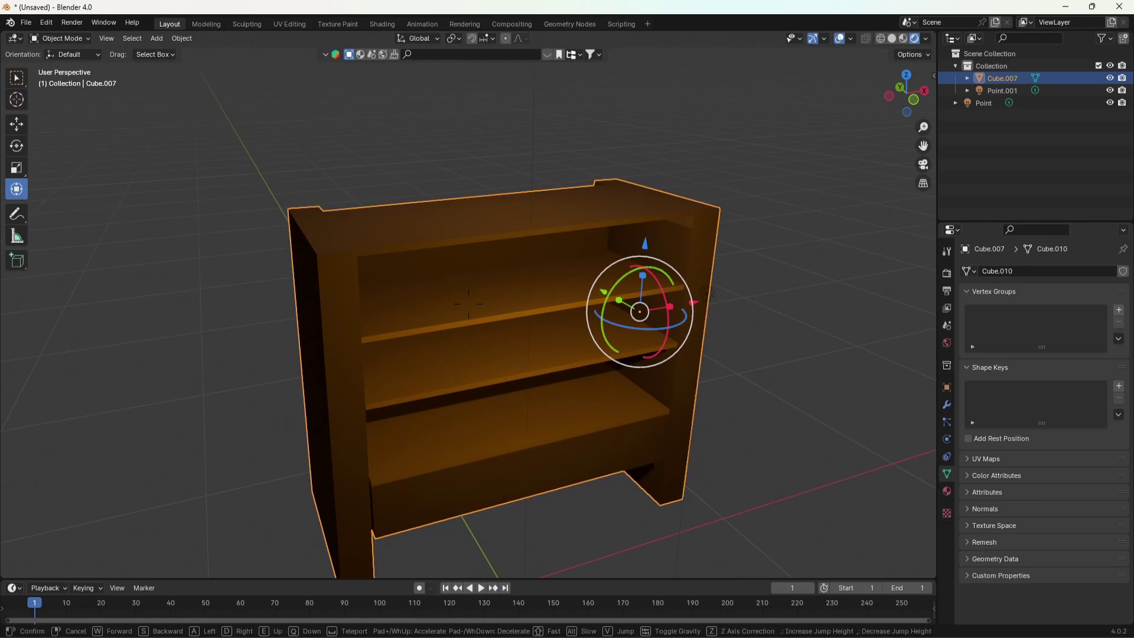
key(d)
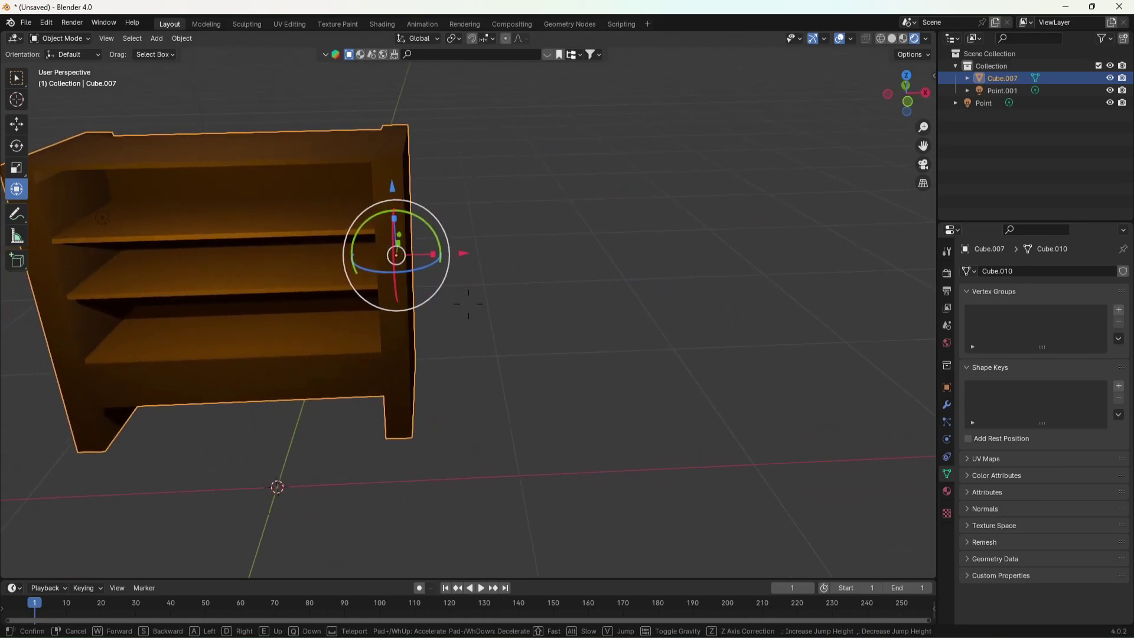
key(e)
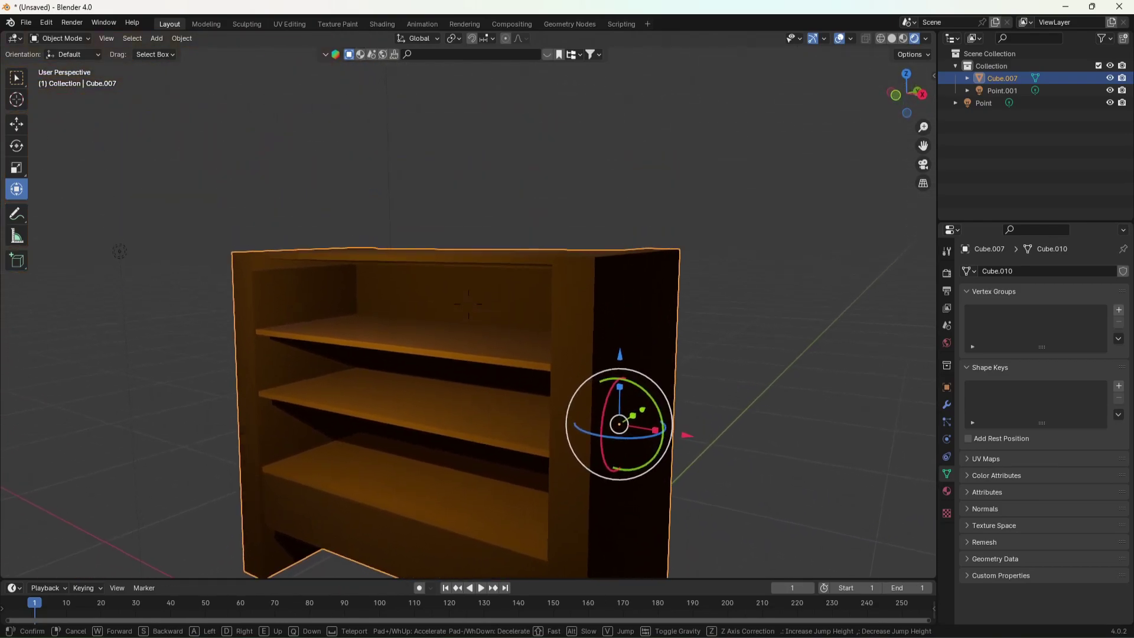
key(q)
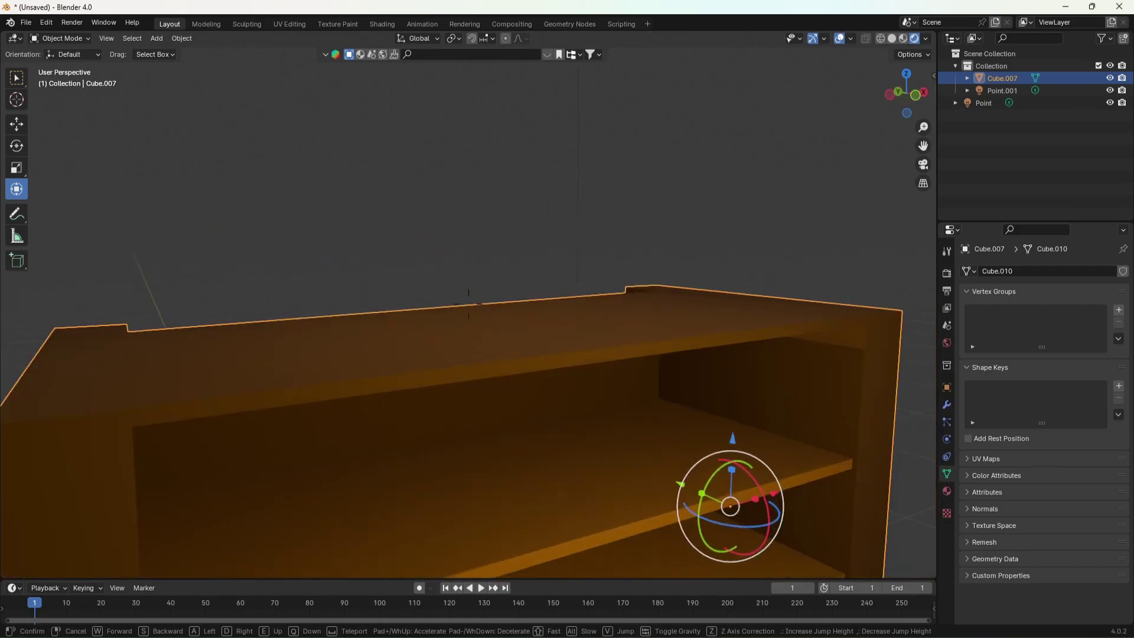
key(d)
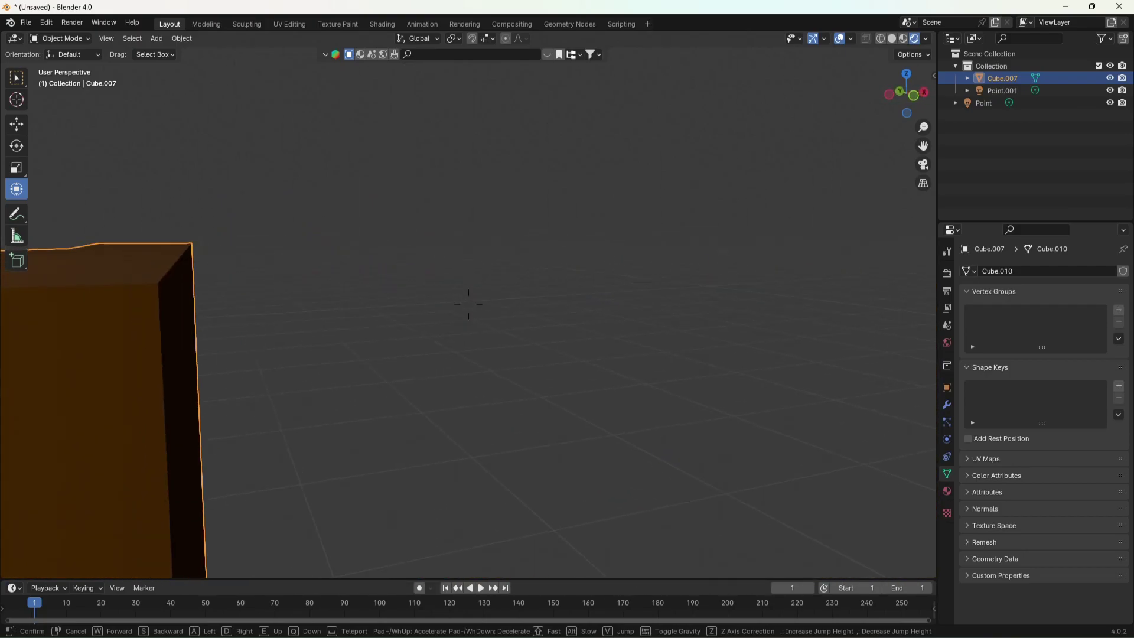
key(s)
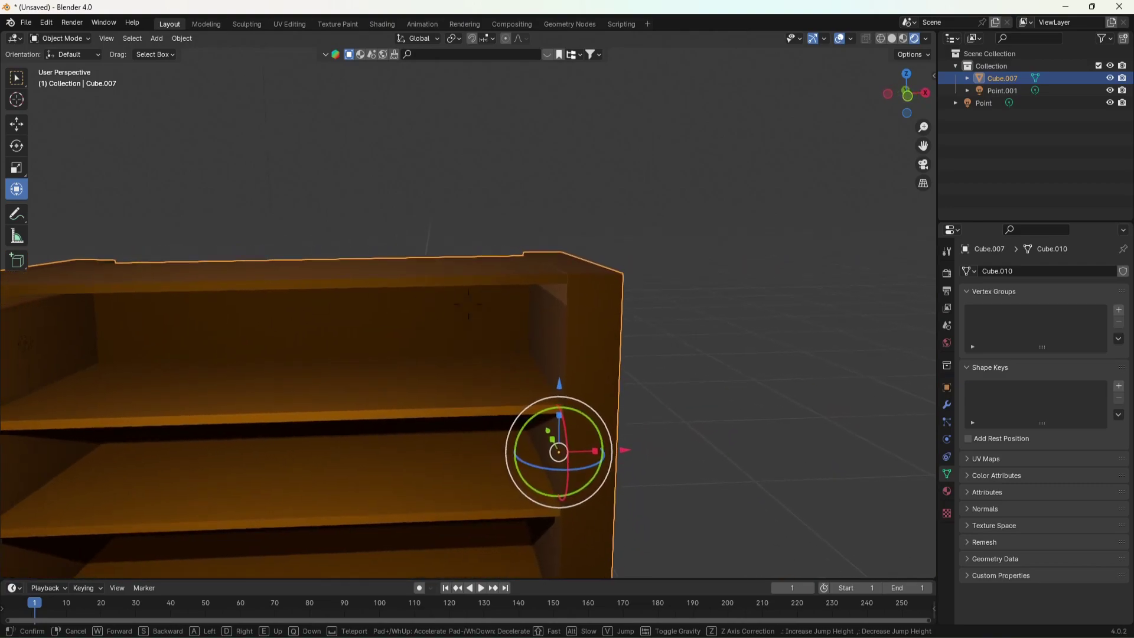
key(d)
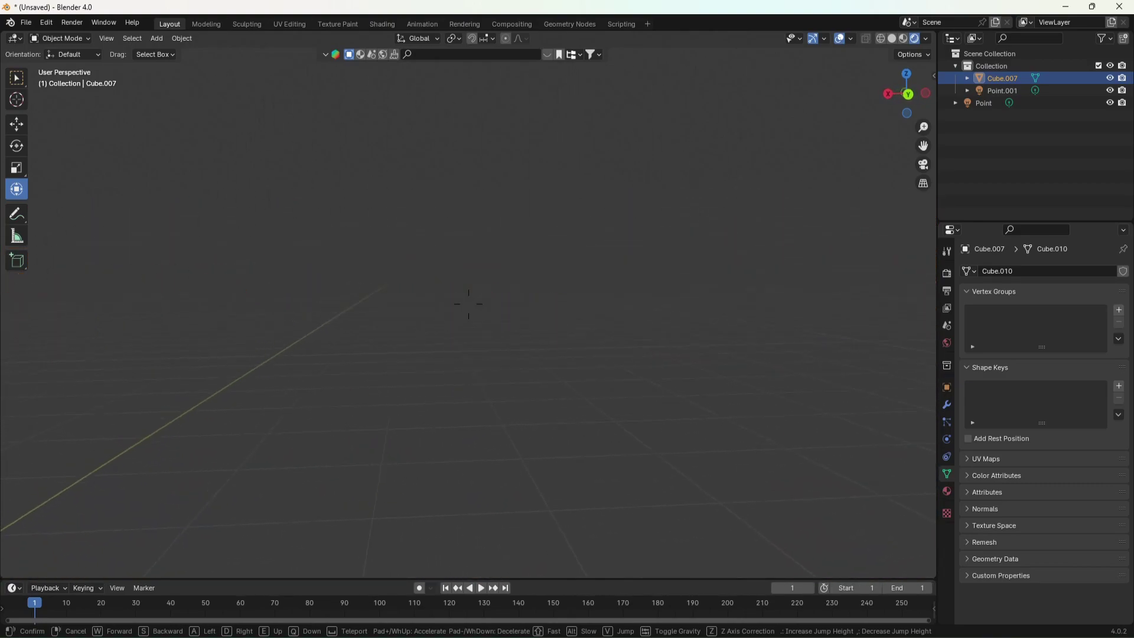
key(w)
key(s)
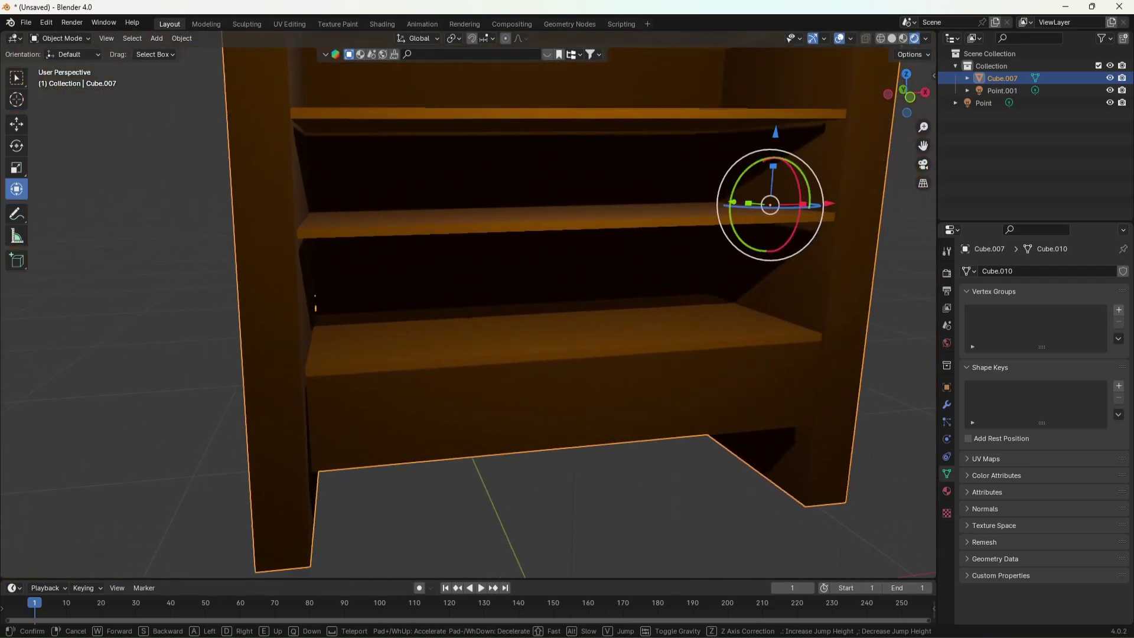
key(w)
key(w)
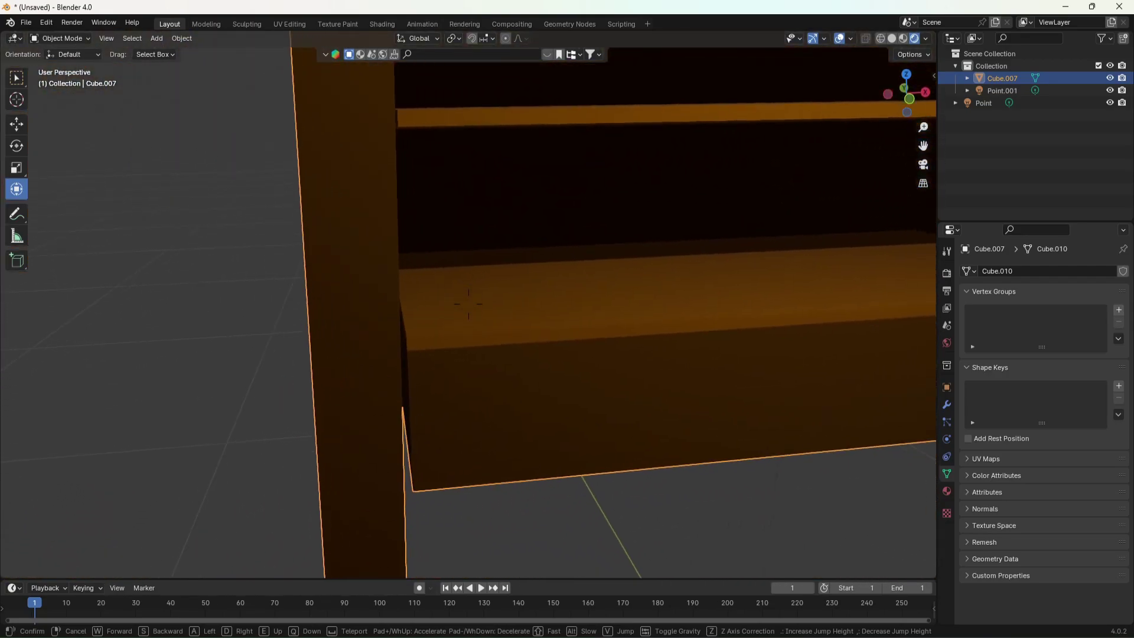
key(s)
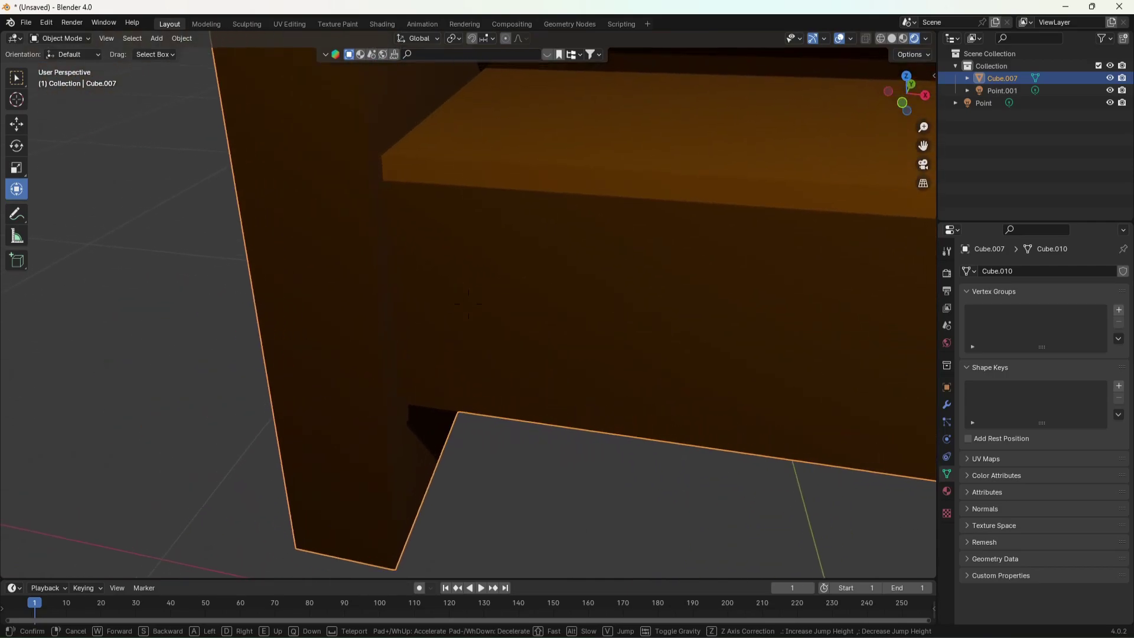
key(w)
key(s)
key(d)
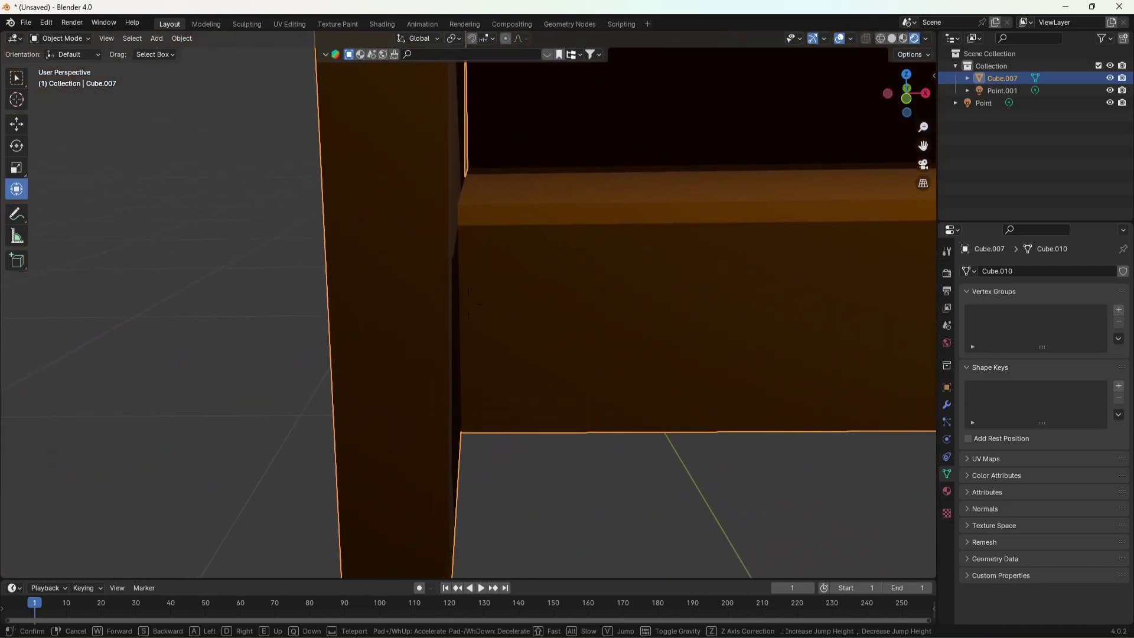
key(s)
click(348, 420)
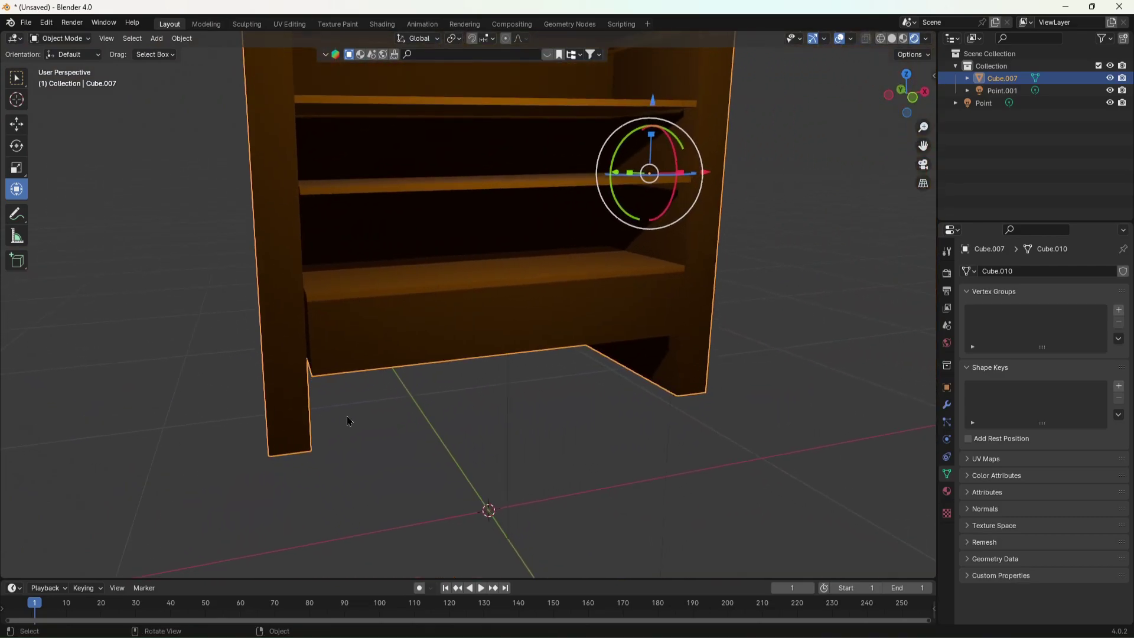
click(687, 416)
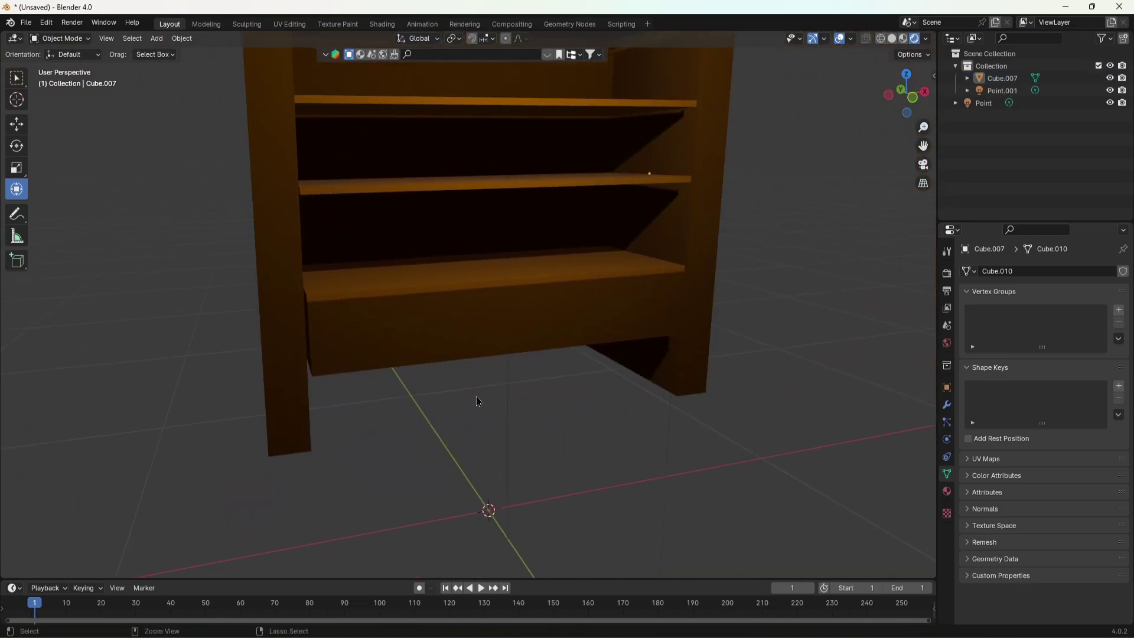
key(a)
middle_drag(478, 402, 445, 378)
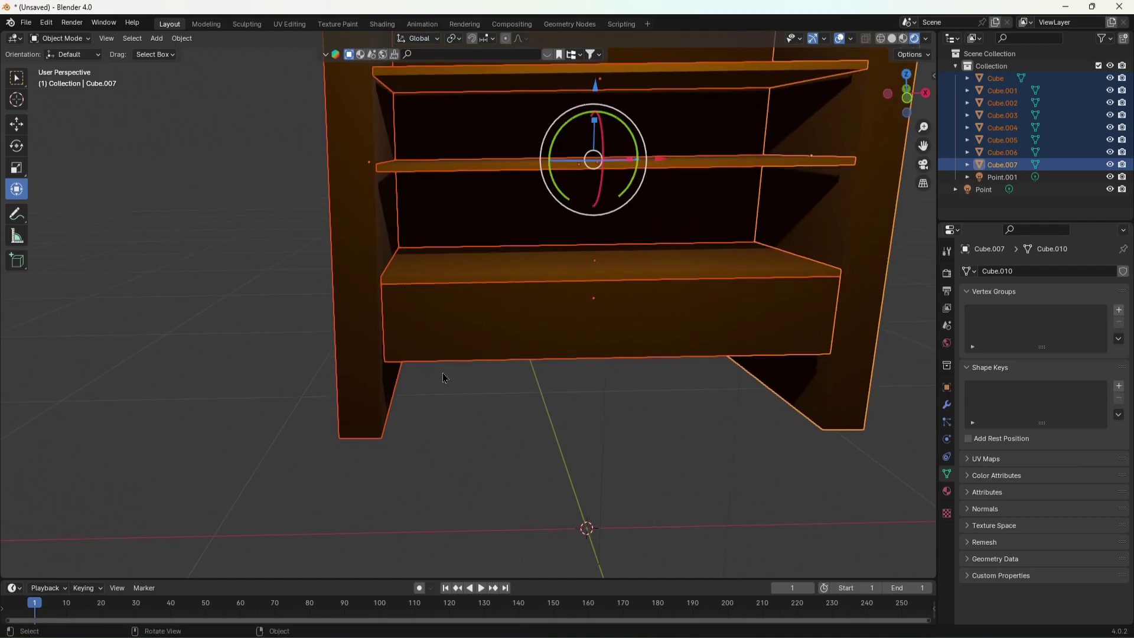
Scale the drawer front Cube.005 and board Cube.003 along X by about 1.0155.
click(431, 354)
shift+click(458, 280)
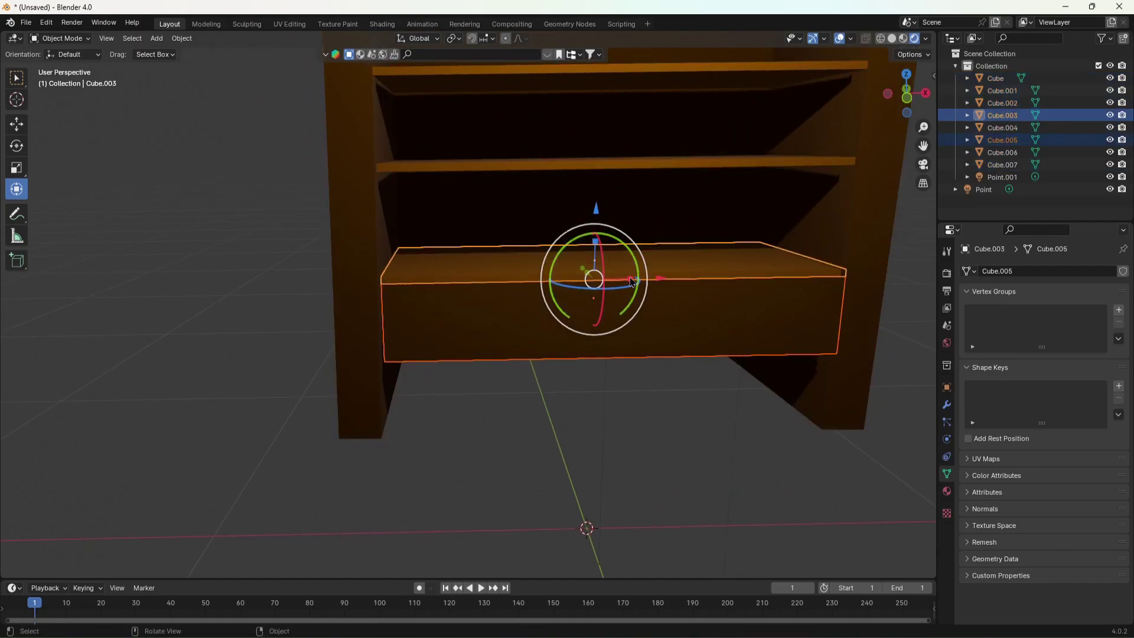
drag(632, 282, 635, 277)
click(708, 416)
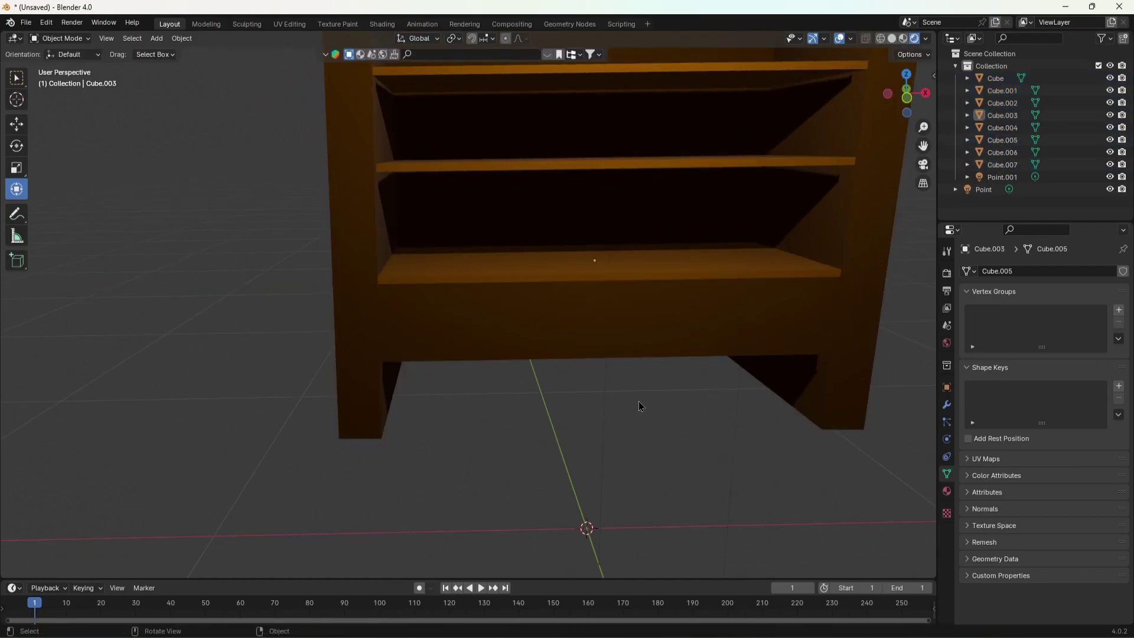
Walk back from the cabinet and select the bottom shelf, then the left side panel.
key(shift+grave)
key(s)
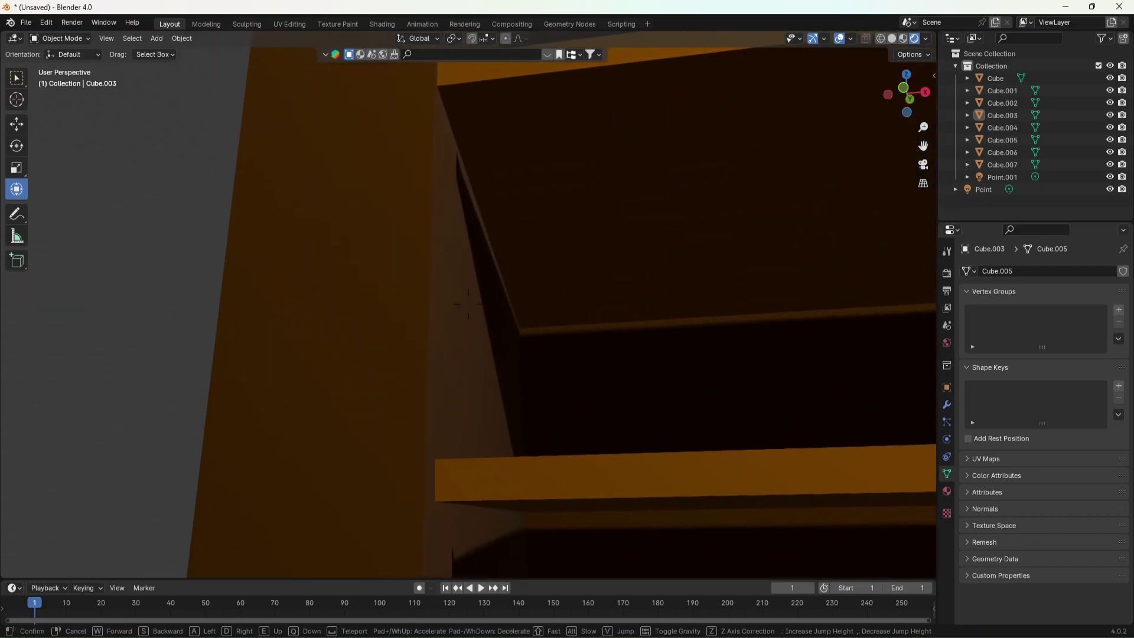
key(s)
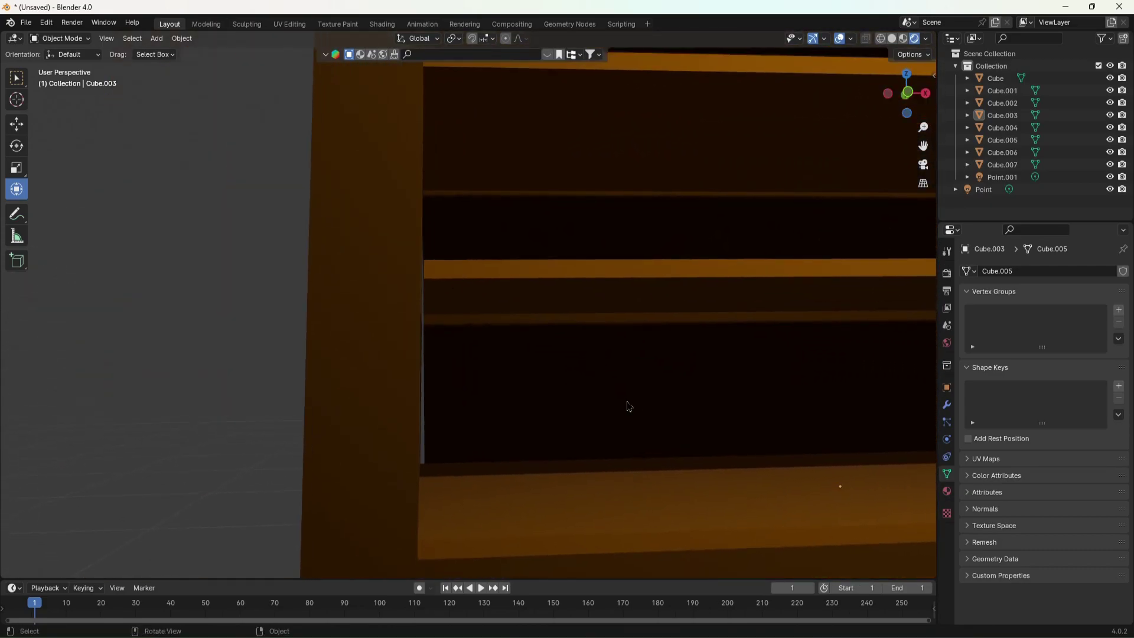
click(500, 375)
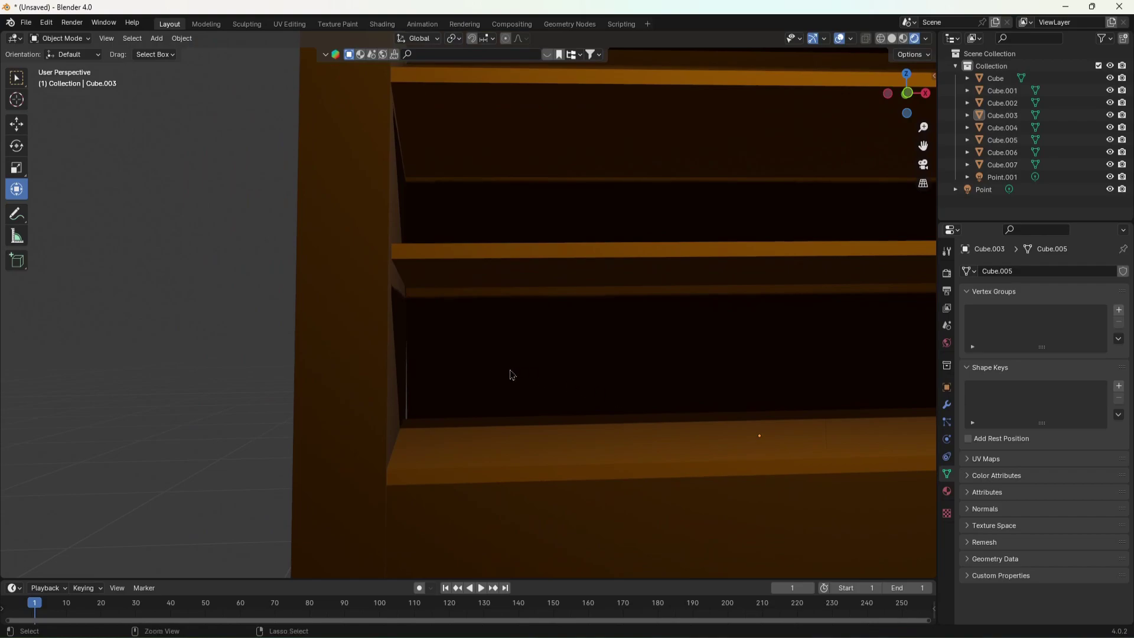
click(378, 375)
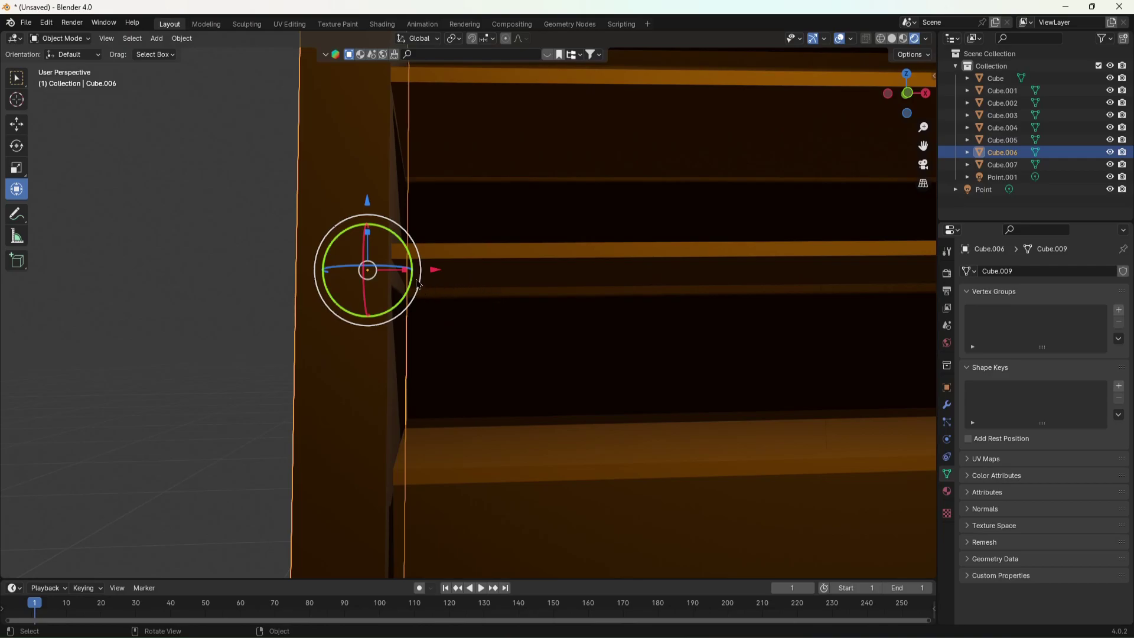
Walk in and around the shelf unit to inspect how its pieces fit.
key(shift+grave)
key(s)
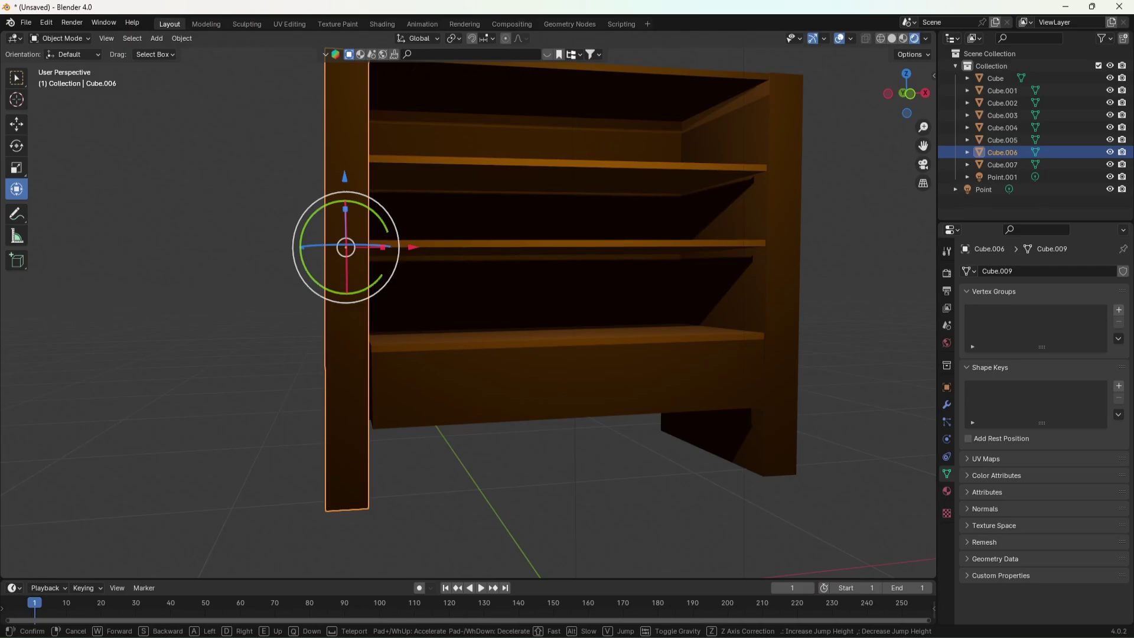
key(w)
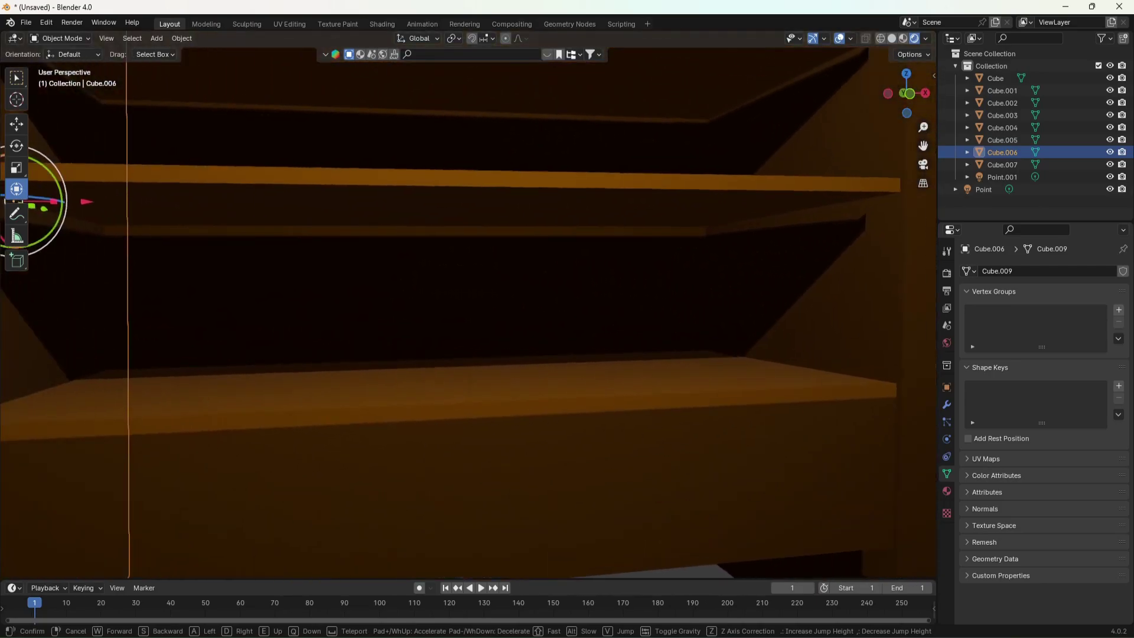
key(w)
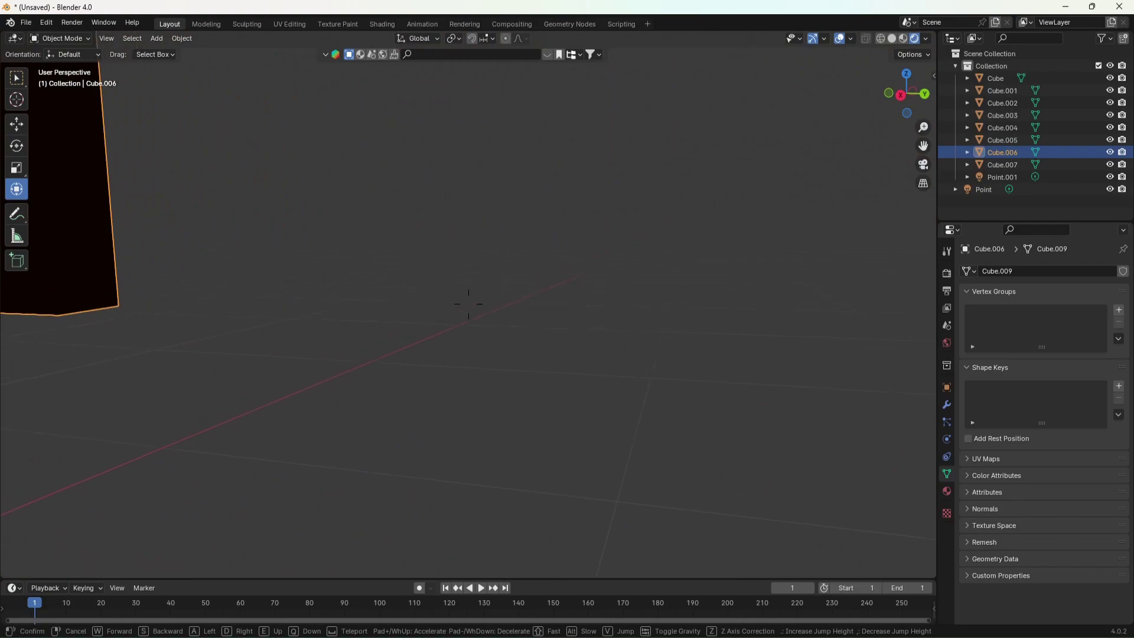
key(w)
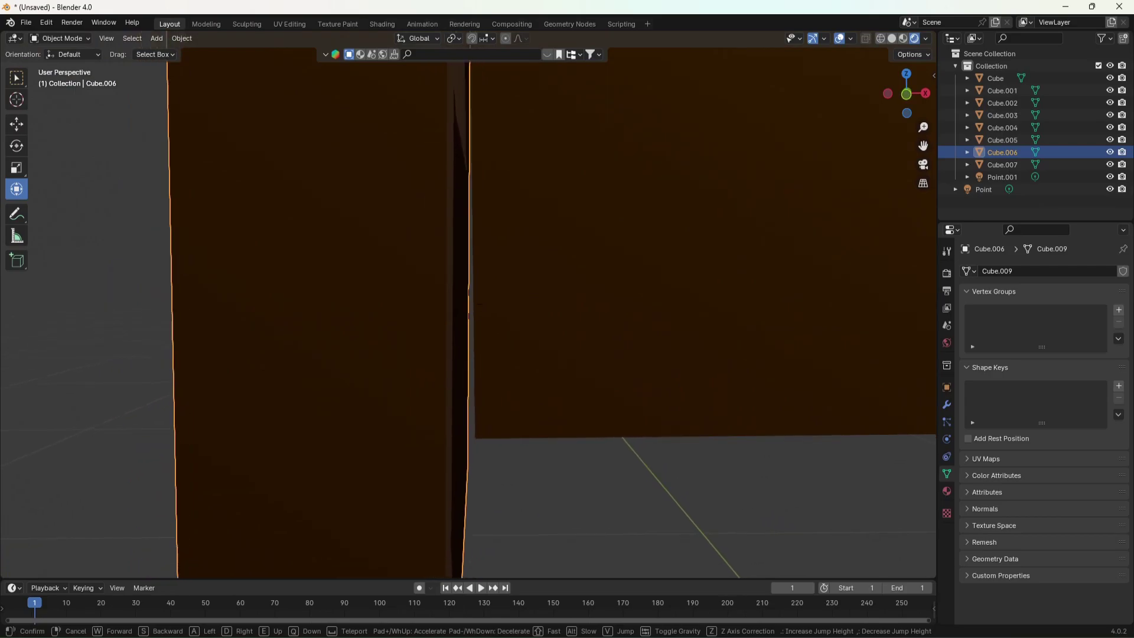
key(s)
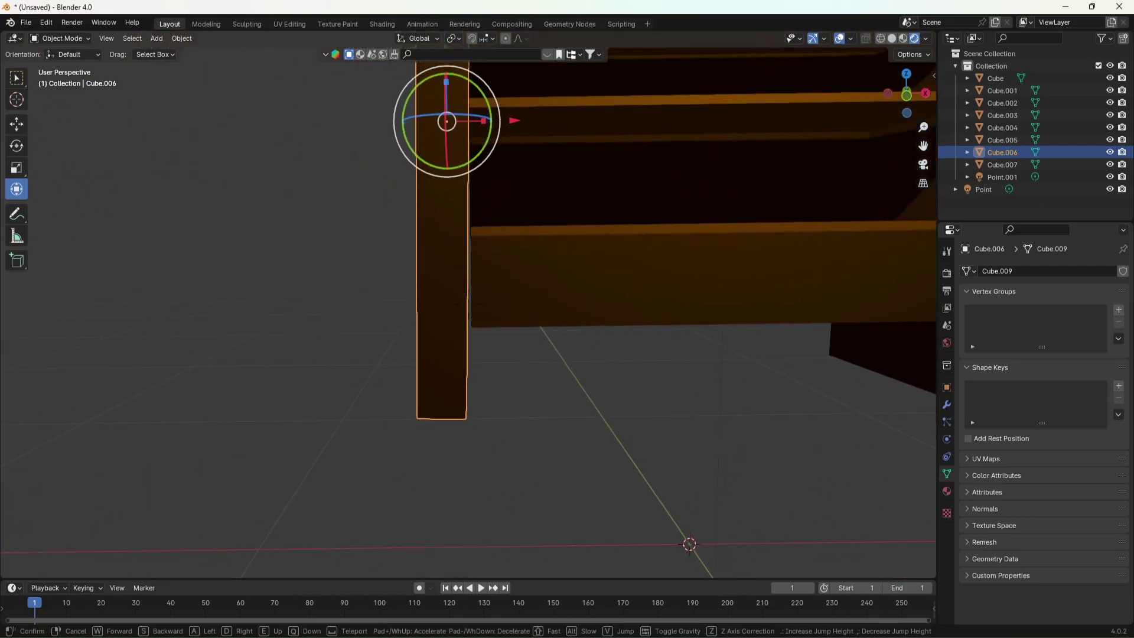
key(w)
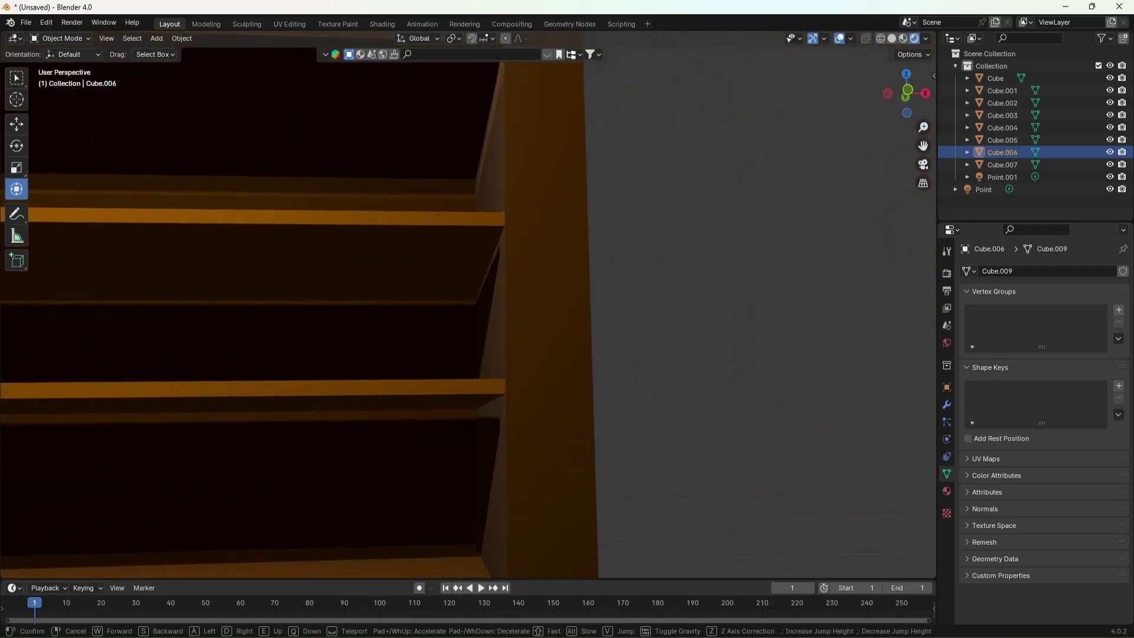
key(s)
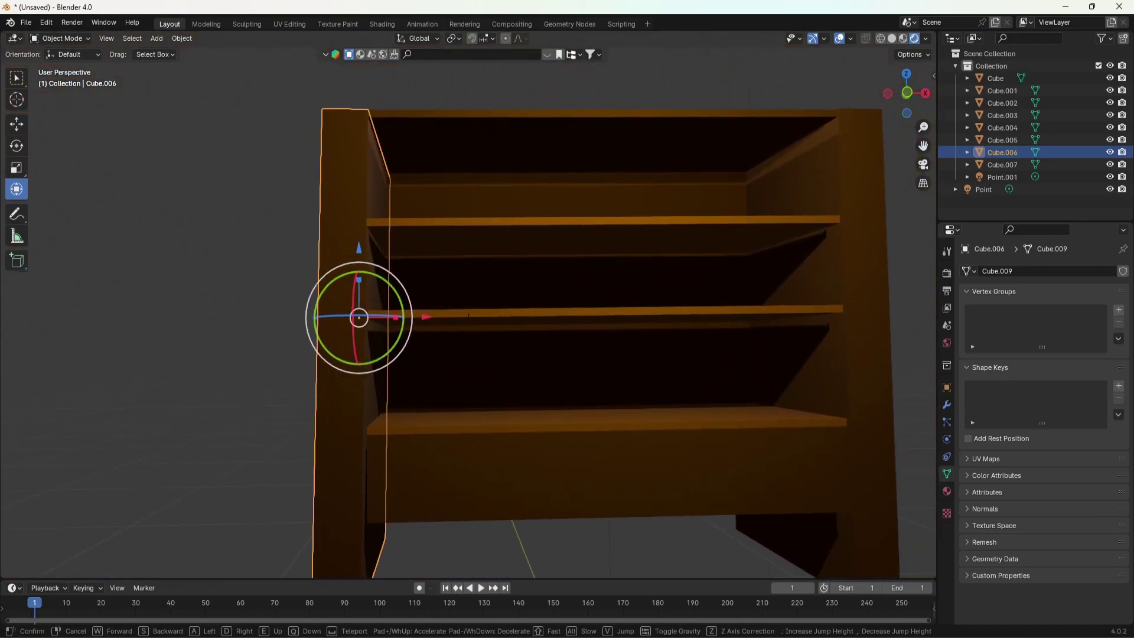
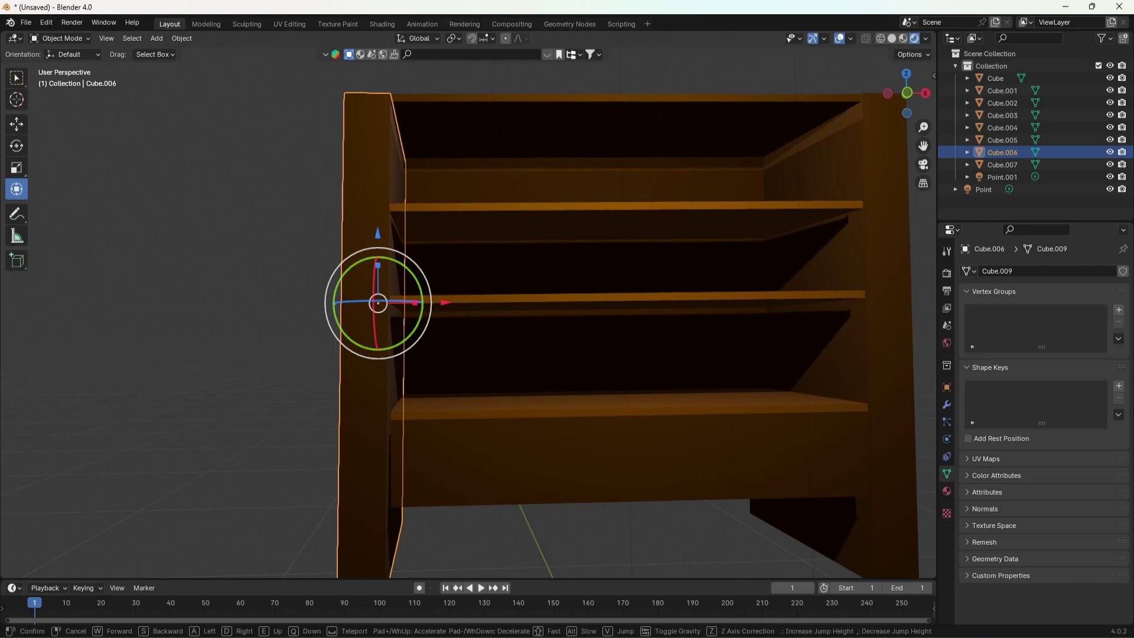
Walk the view up to the side post to inspect where the shelf boards meet it.
key(s)
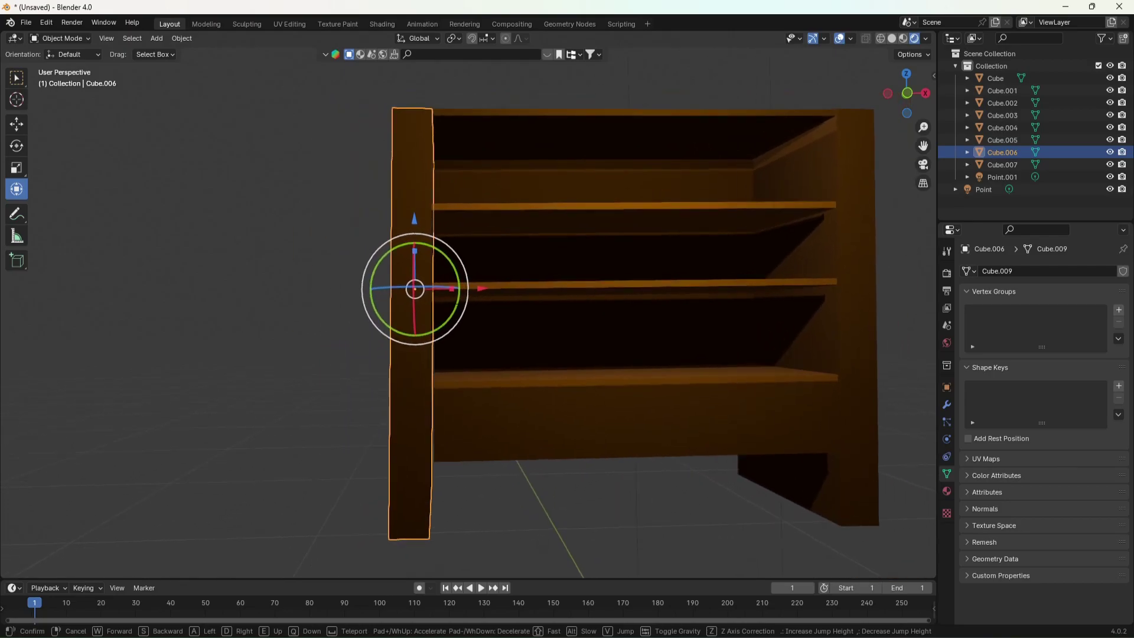
key(w)
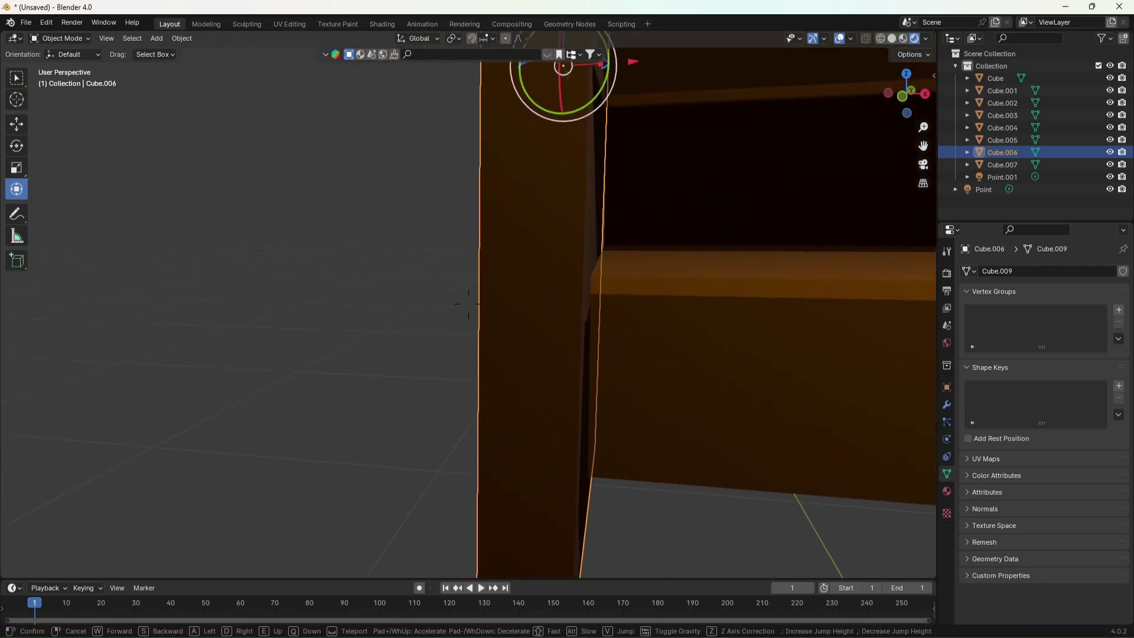
click(386, 334)
right_click(385, 334)
key(shift+grave)
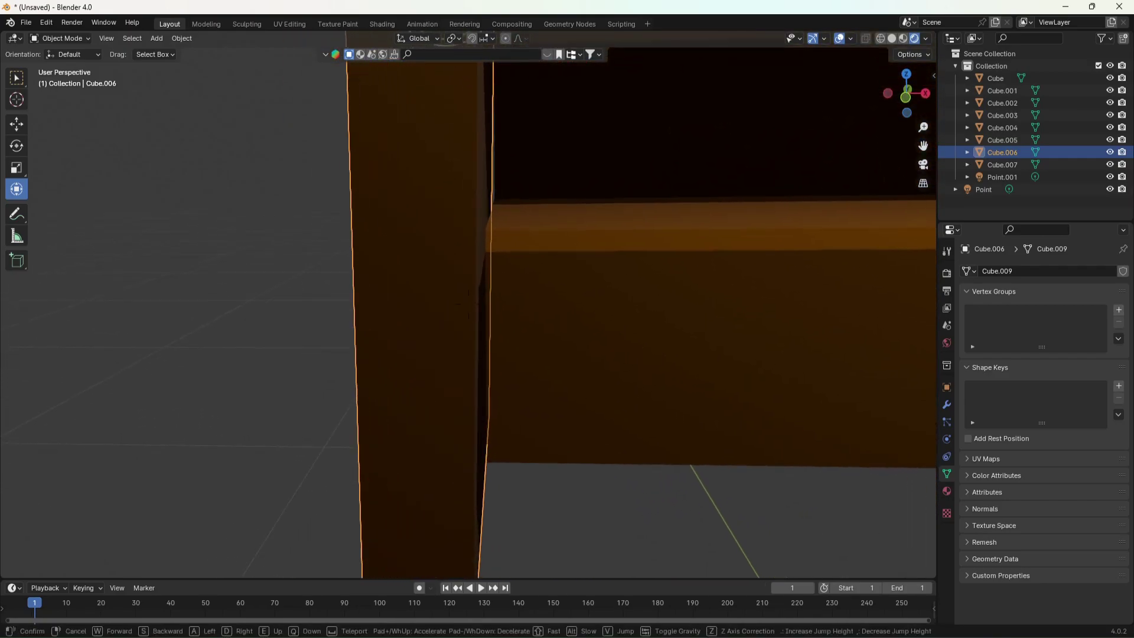
key(w)
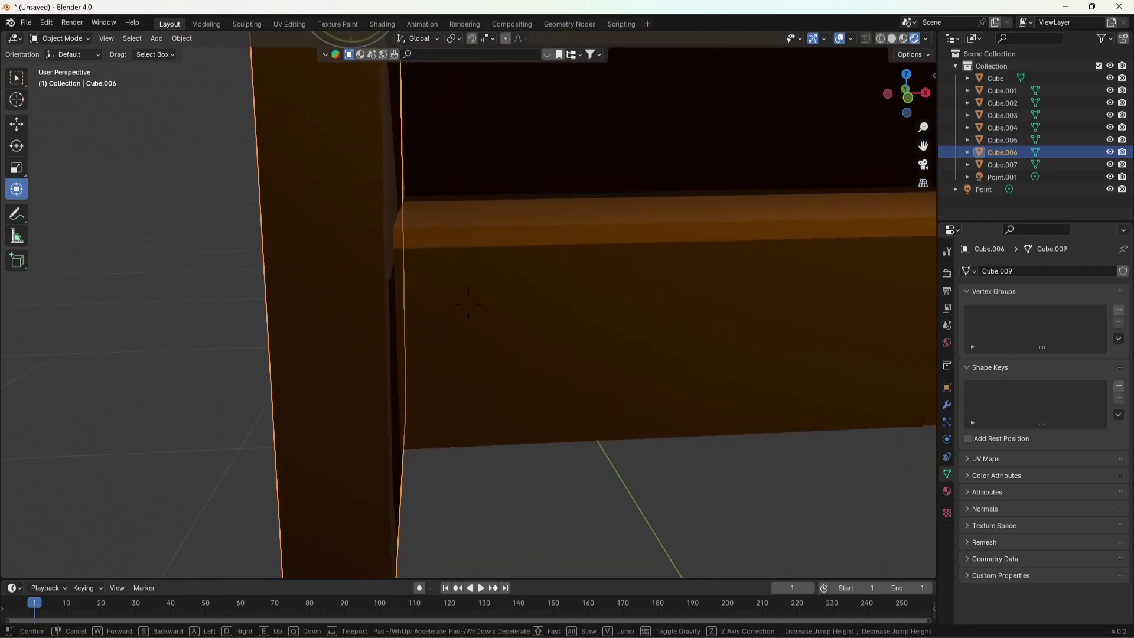
key(a)
key(w)
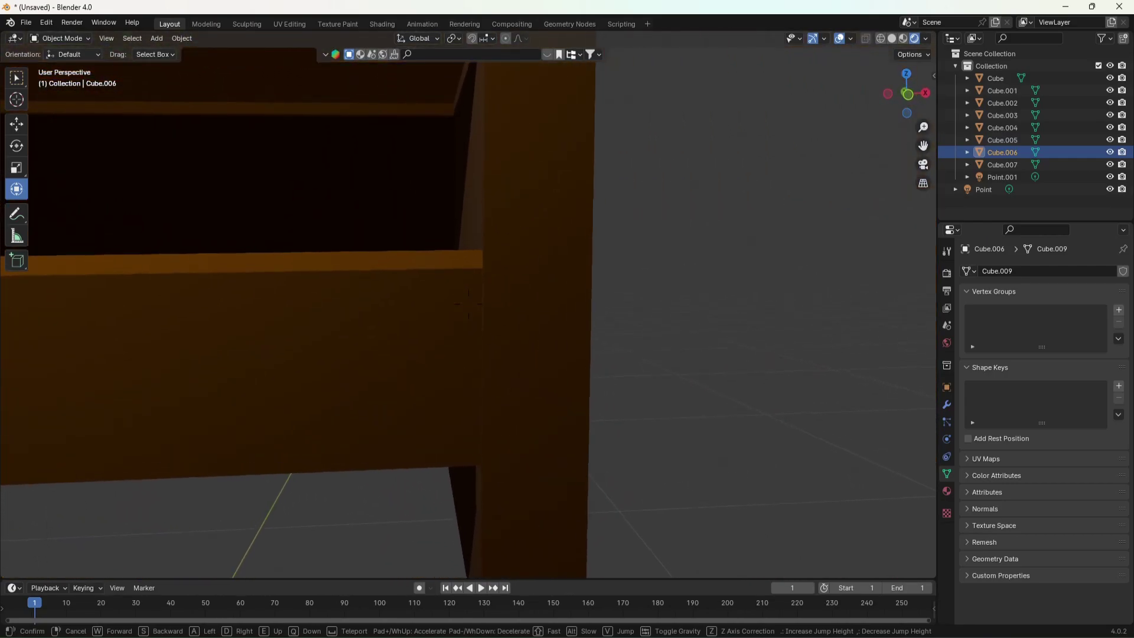
key(s)
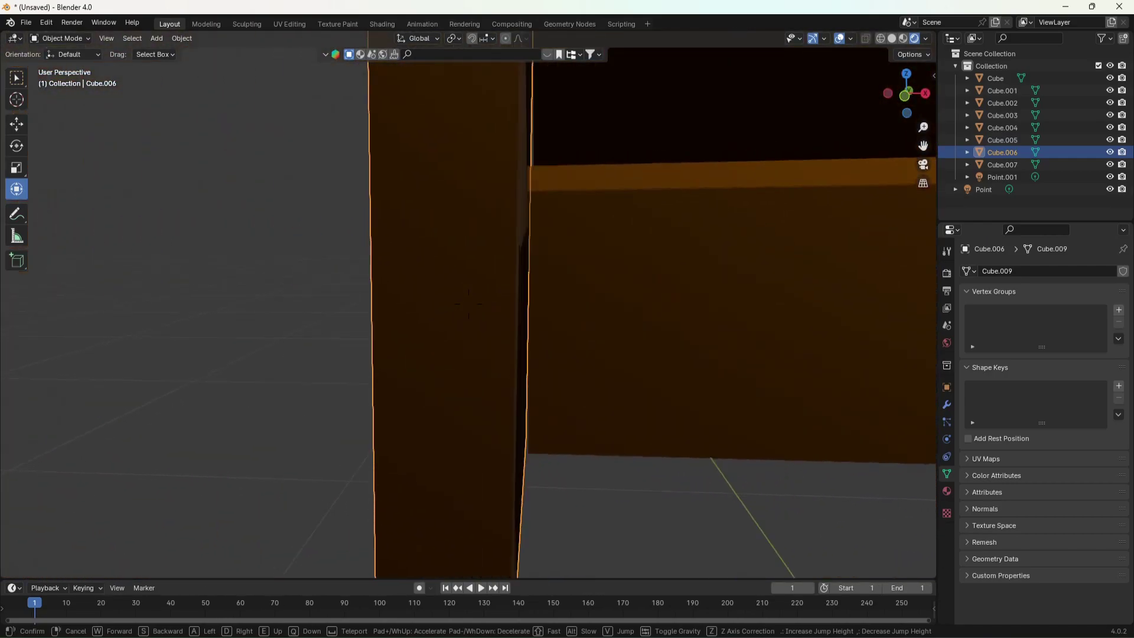
key(s)
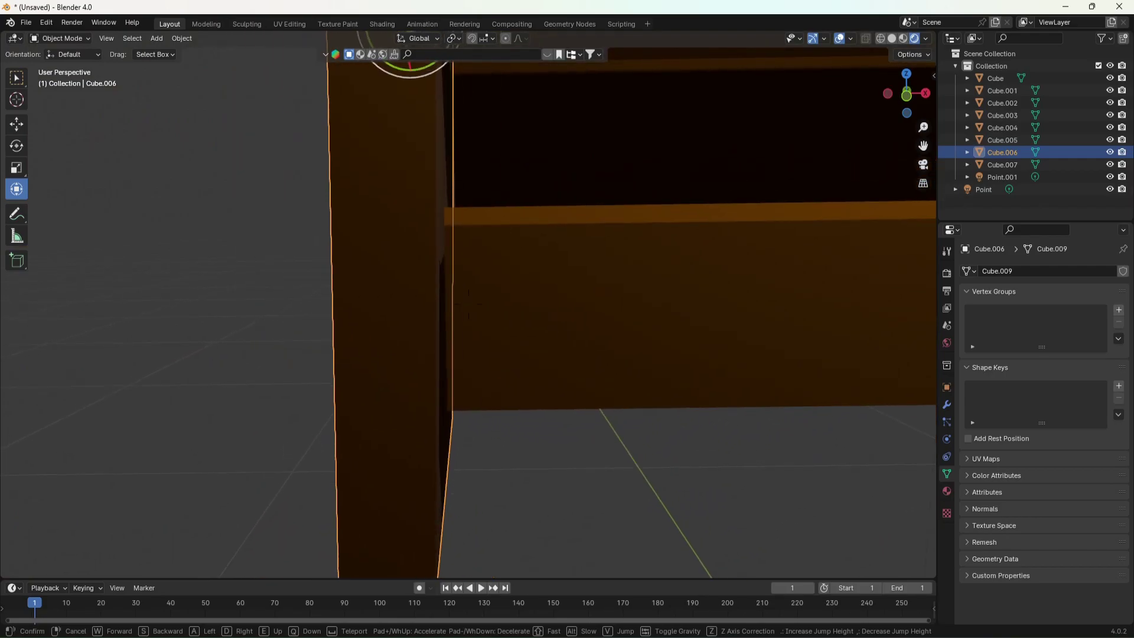
key(s)
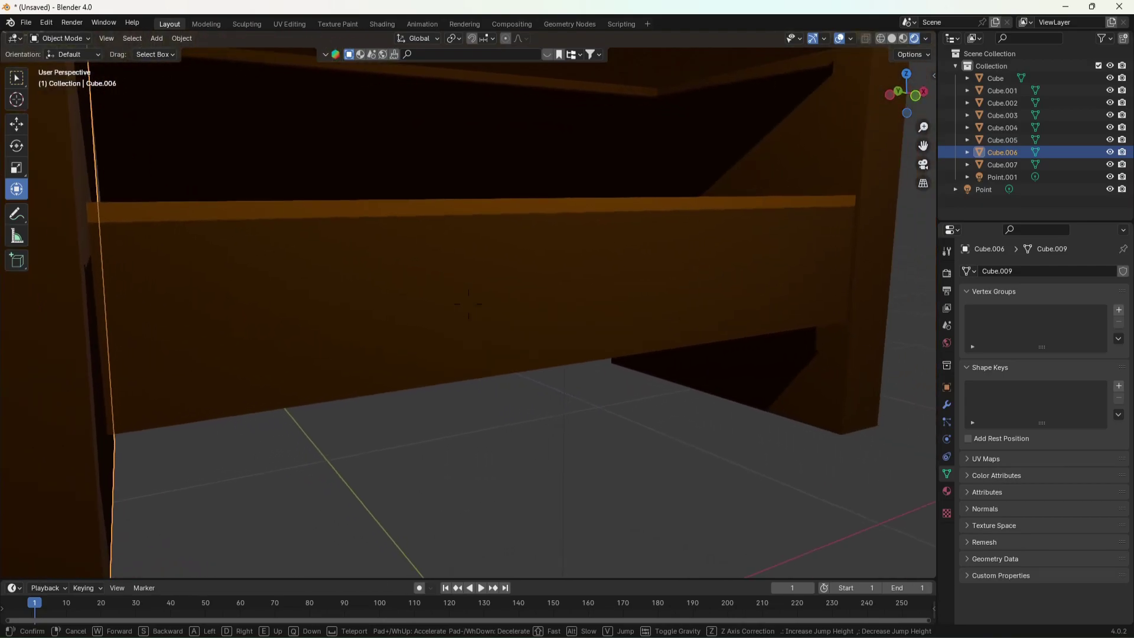
key(w)
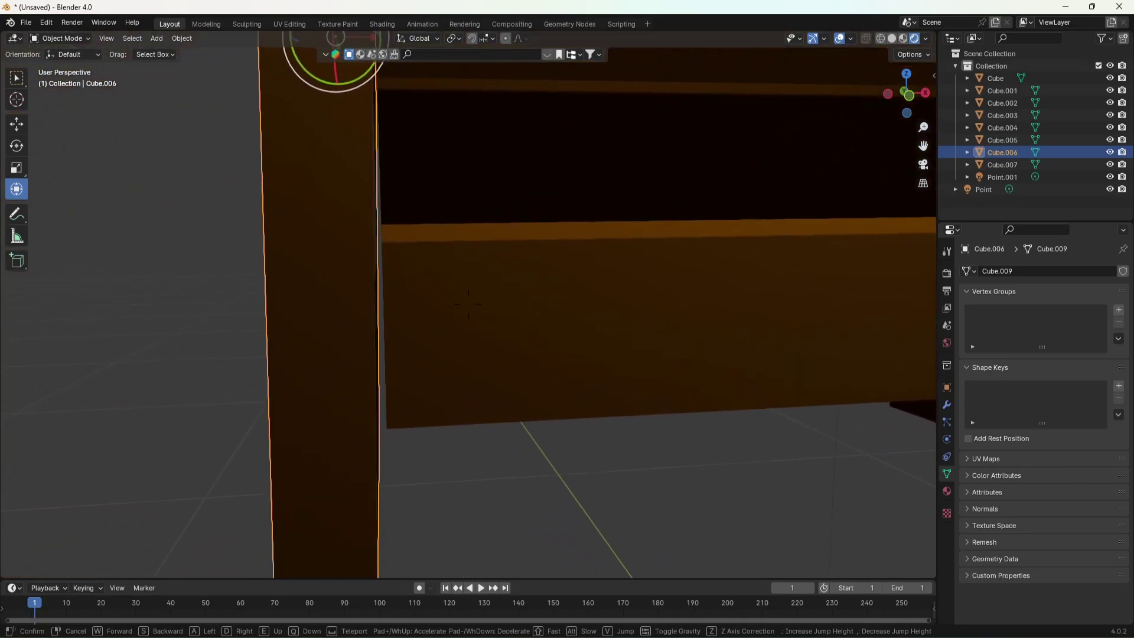
key(s)
click(468, 304)
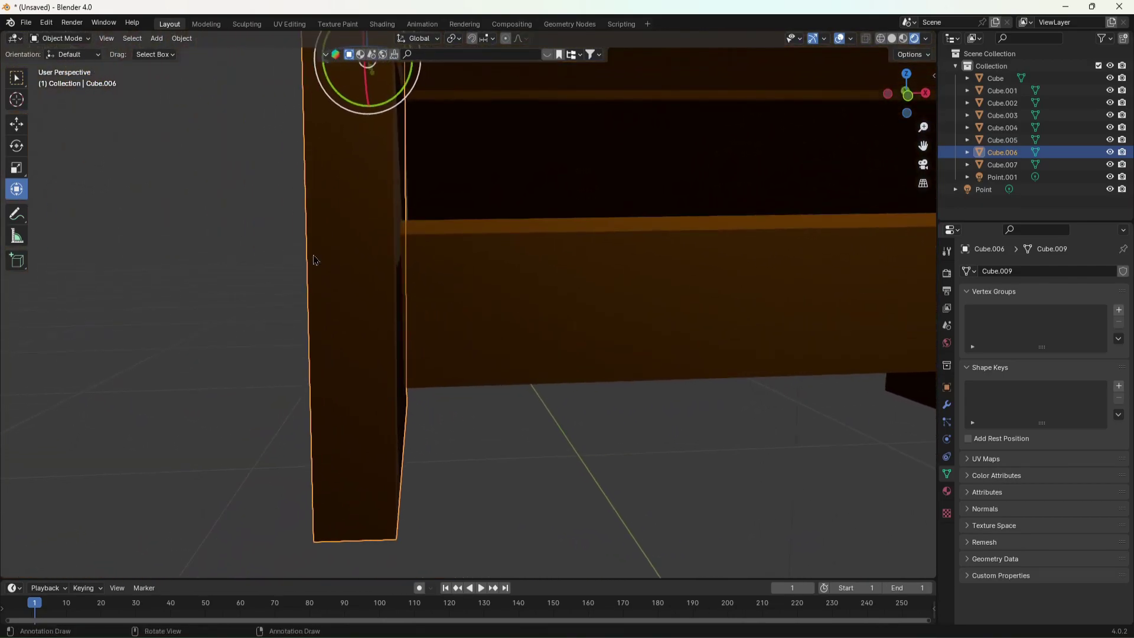
Stretch the bottom front board Cube.005 and board Cube.003 slightly along X toward the side panel.
click(465, 403)
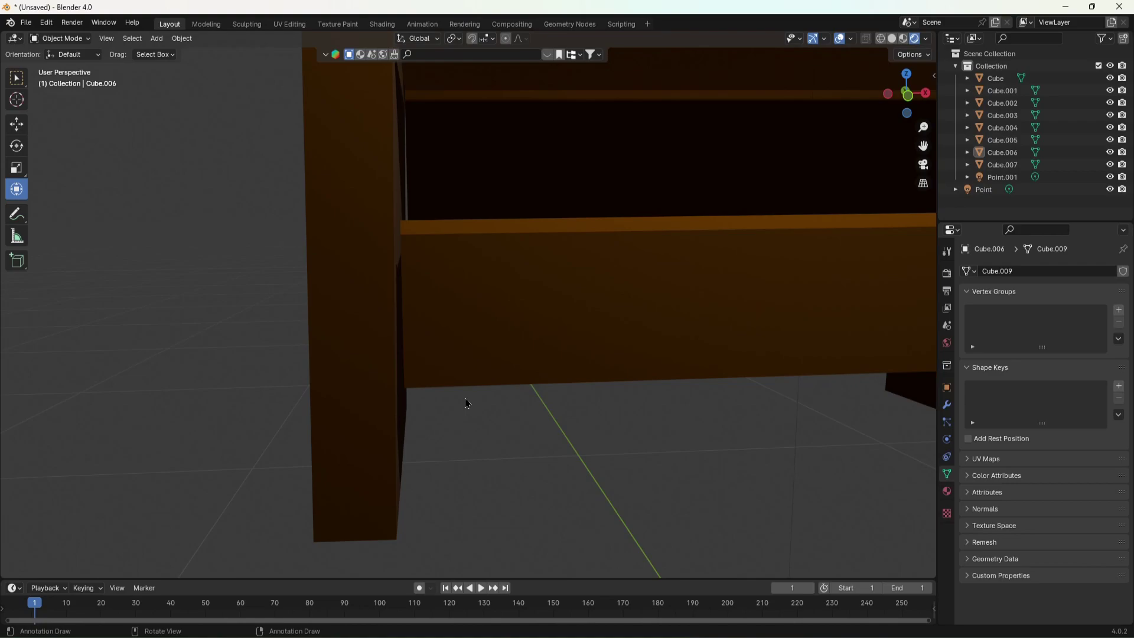
middle_drag(445, 392, 456, 380)
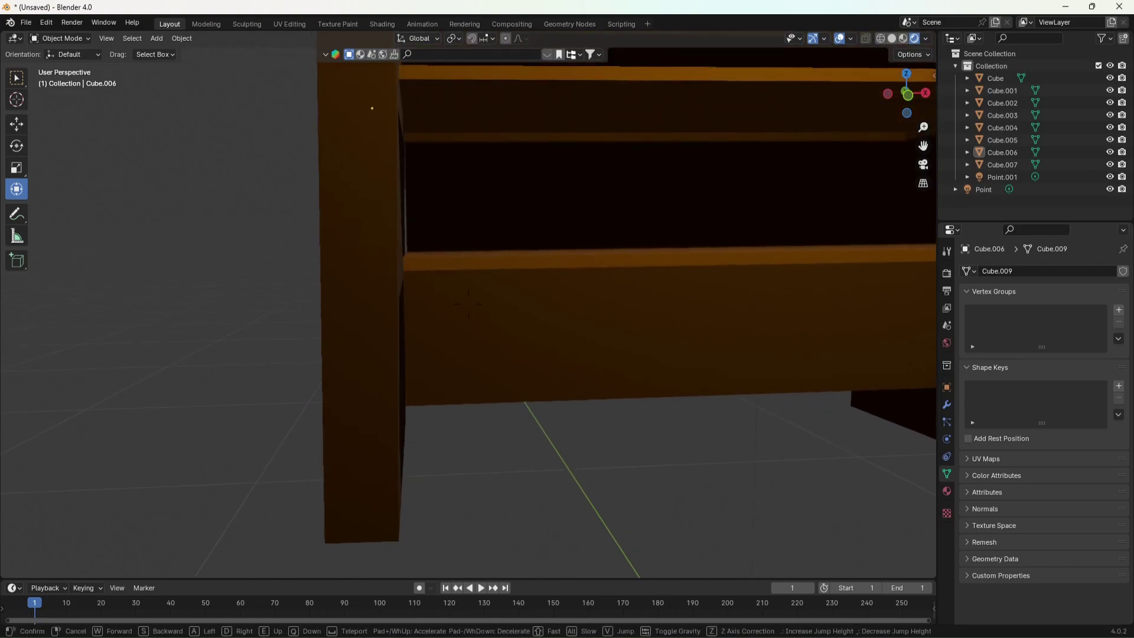
click(455, 373)
shift+click(437, 251)
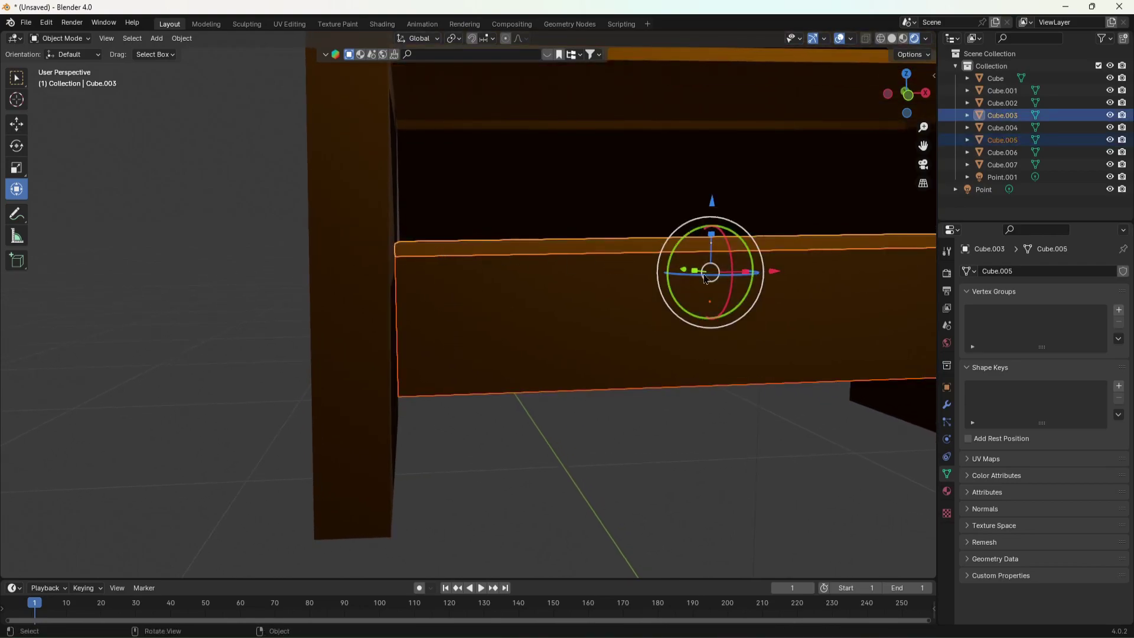
drag(750, 277, 759, 276)
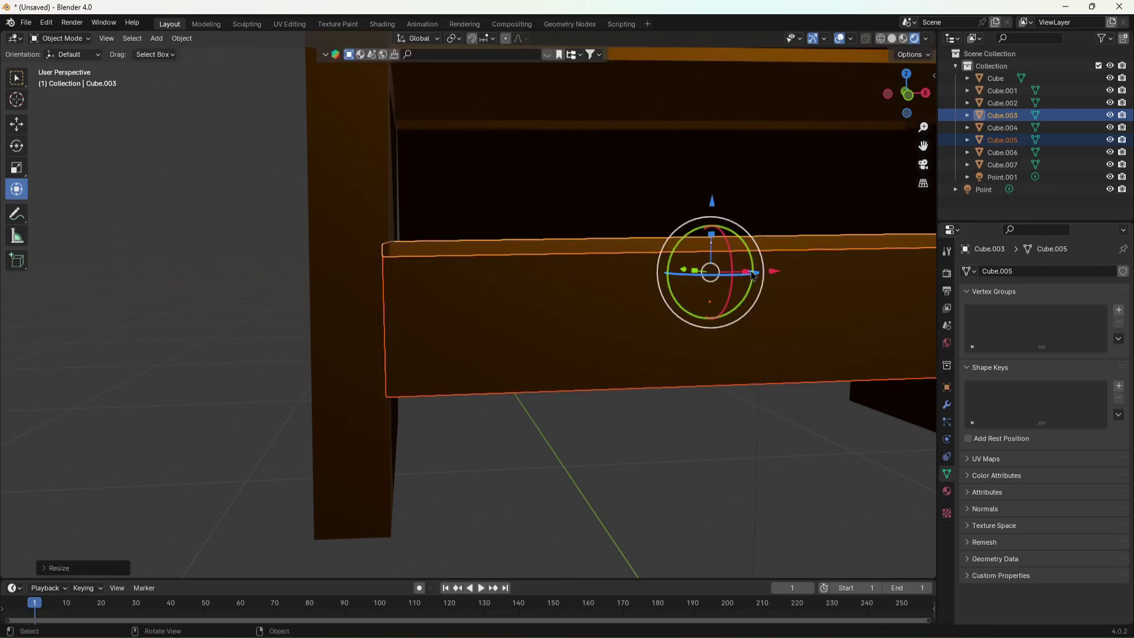
key(shift+grave)
key(s)
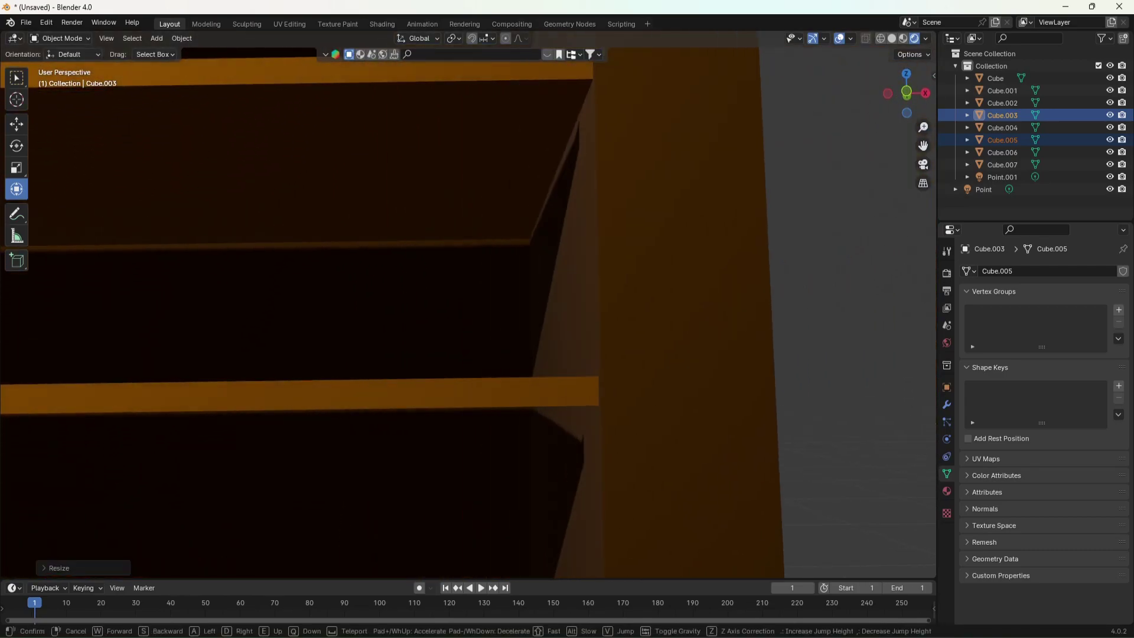
key(w)
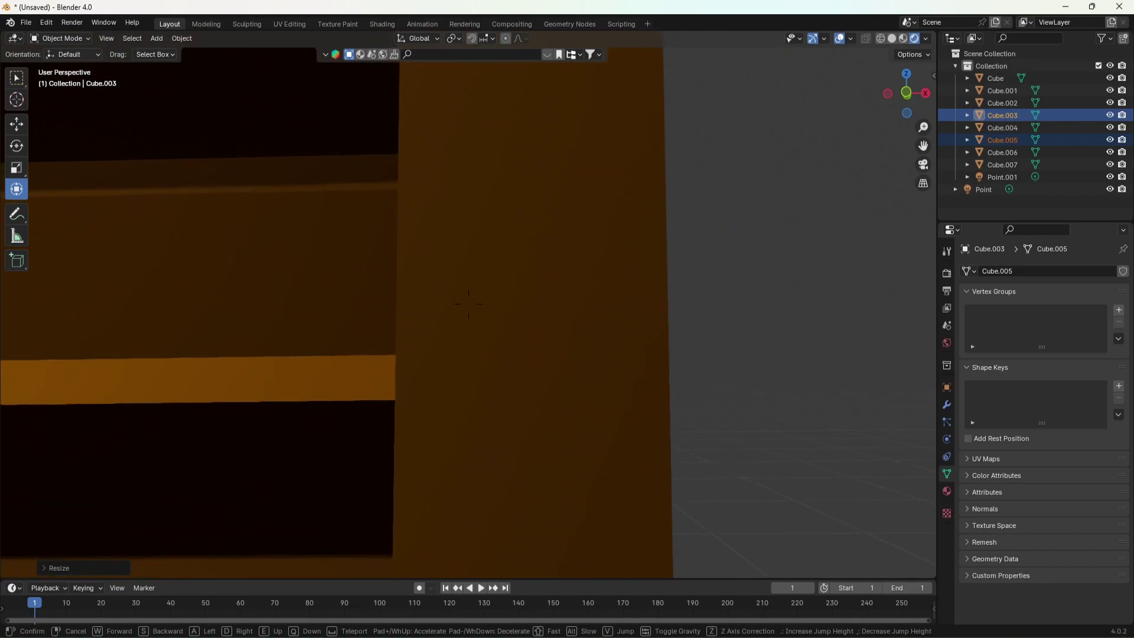
key(s)
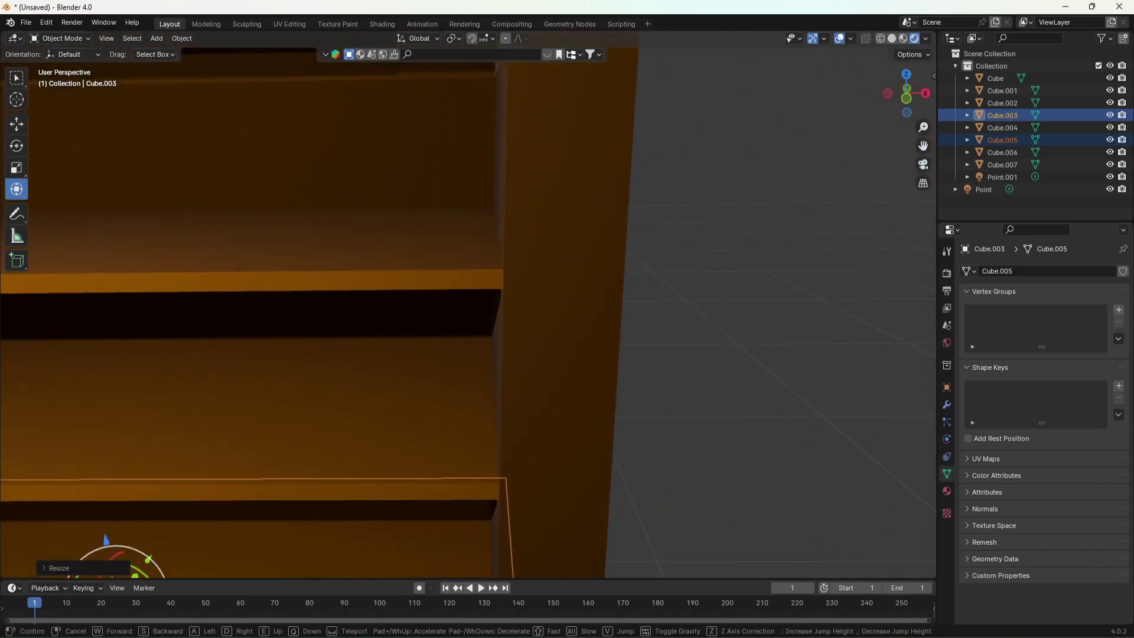
click(469, 304)
Scale the lower shelf board Cube.002 along X to about 1.035.
click(520, 317)
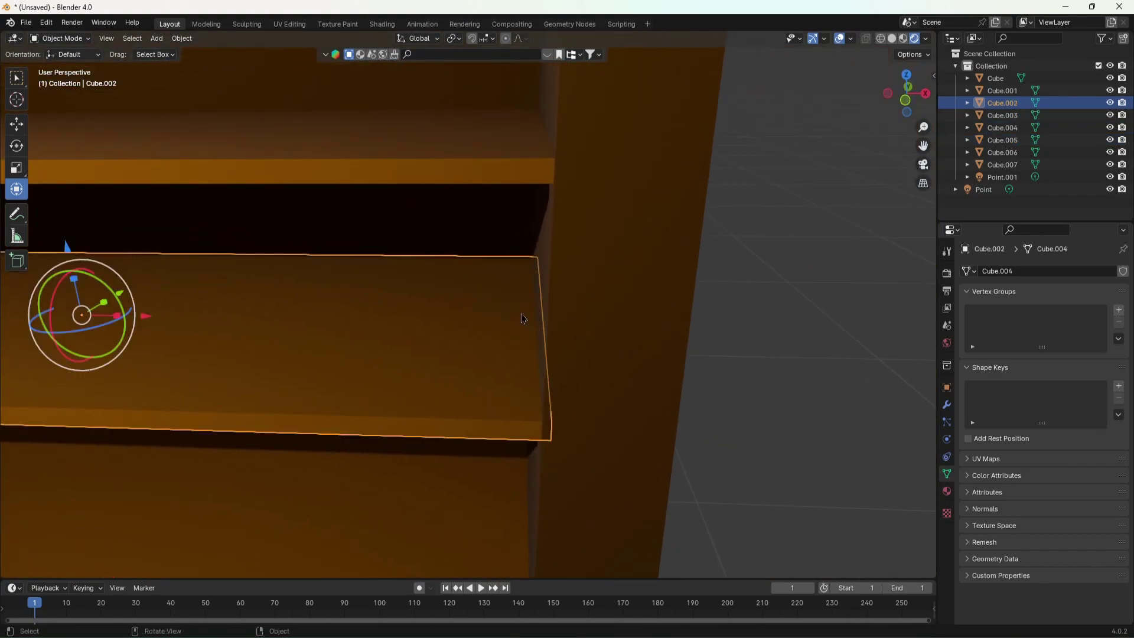
key(shift+grave)
key(s)
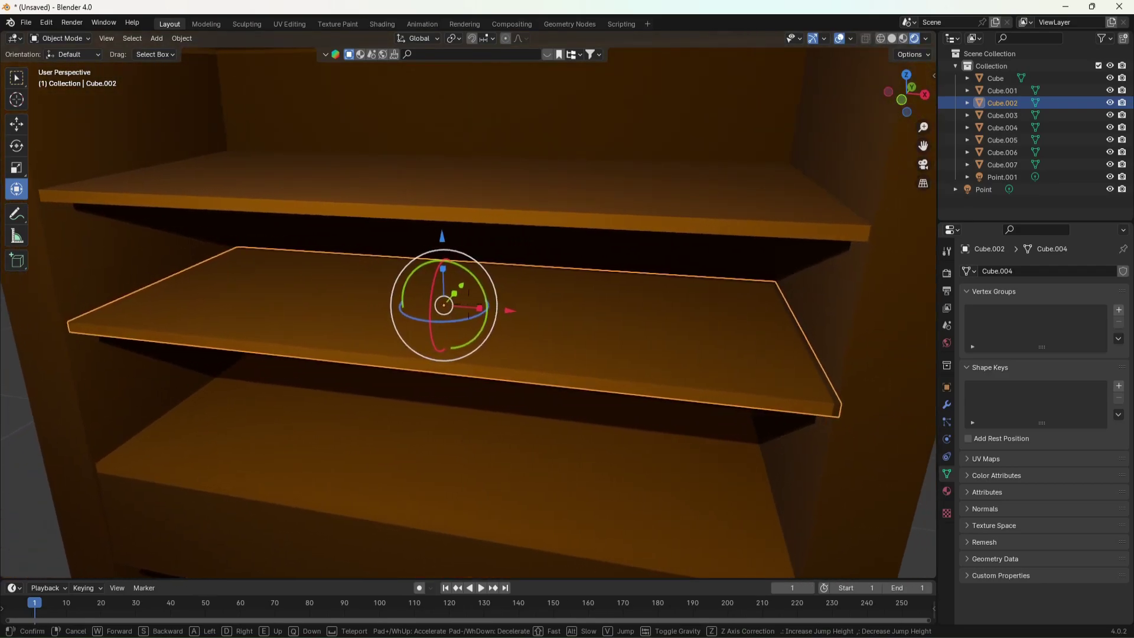
click(447, 308)
drag(474, 301, 476, 296)
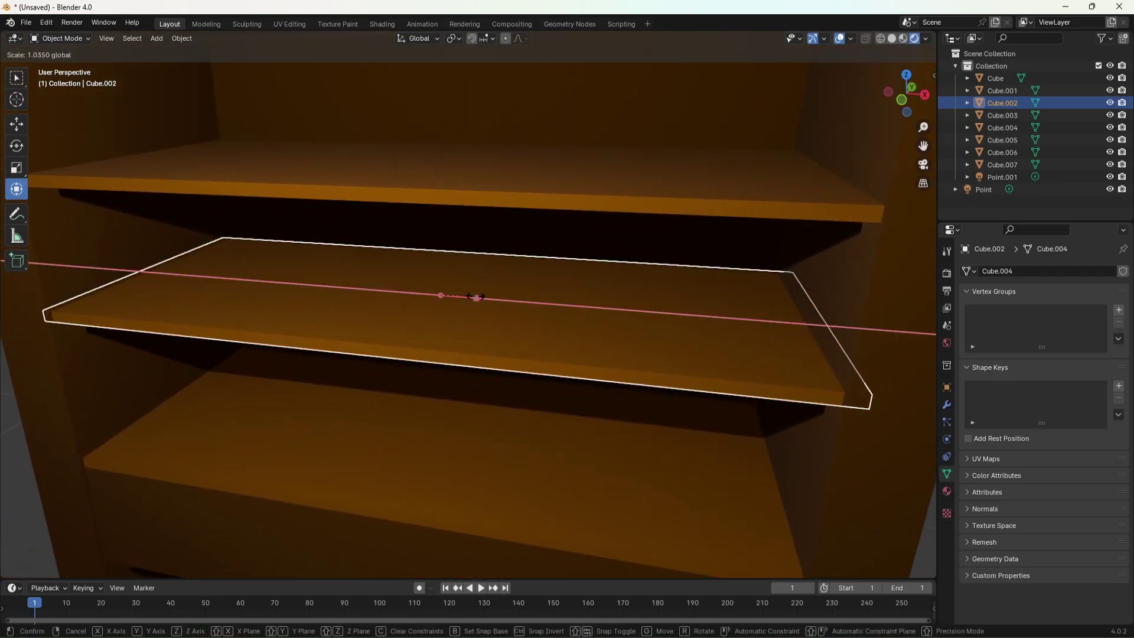
click(477, 296)
Walk around the shelf end to check the lower shelf's fit against the side post.
key(shift+grave)
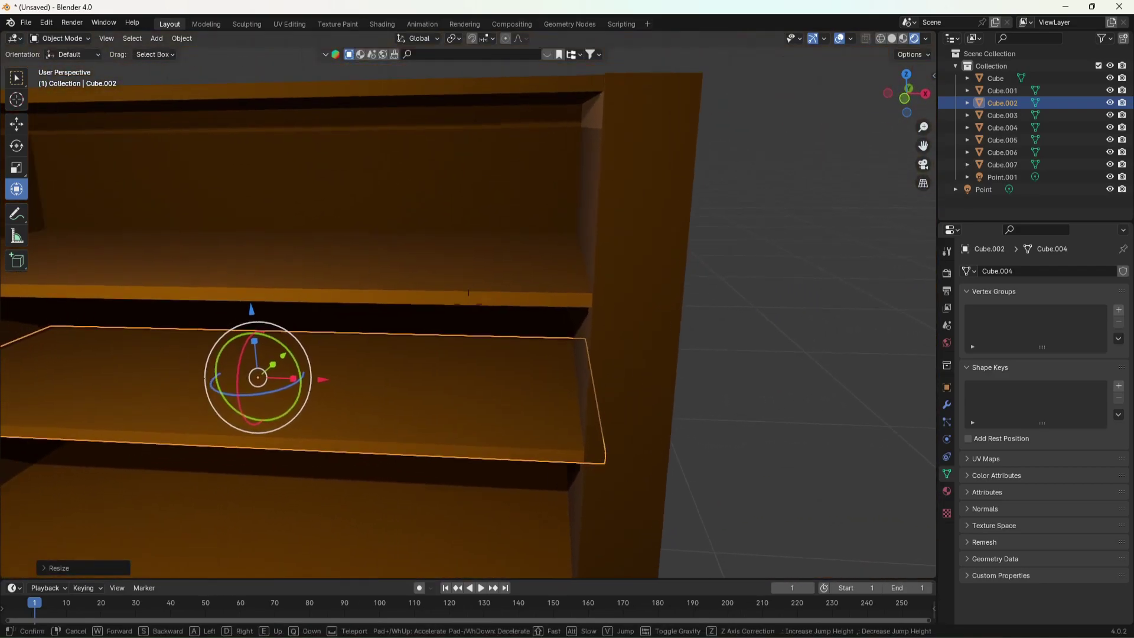
key(w)
key(s)
key(a)
key(a)
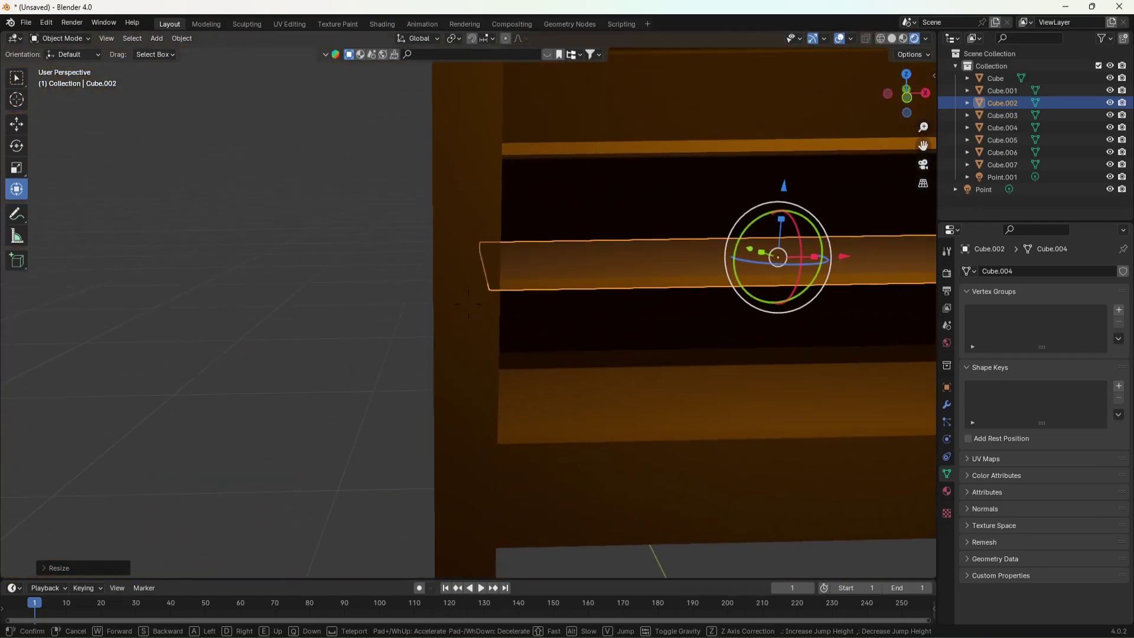
key(s)
key(d)
key(d)
key(w)
key(s)
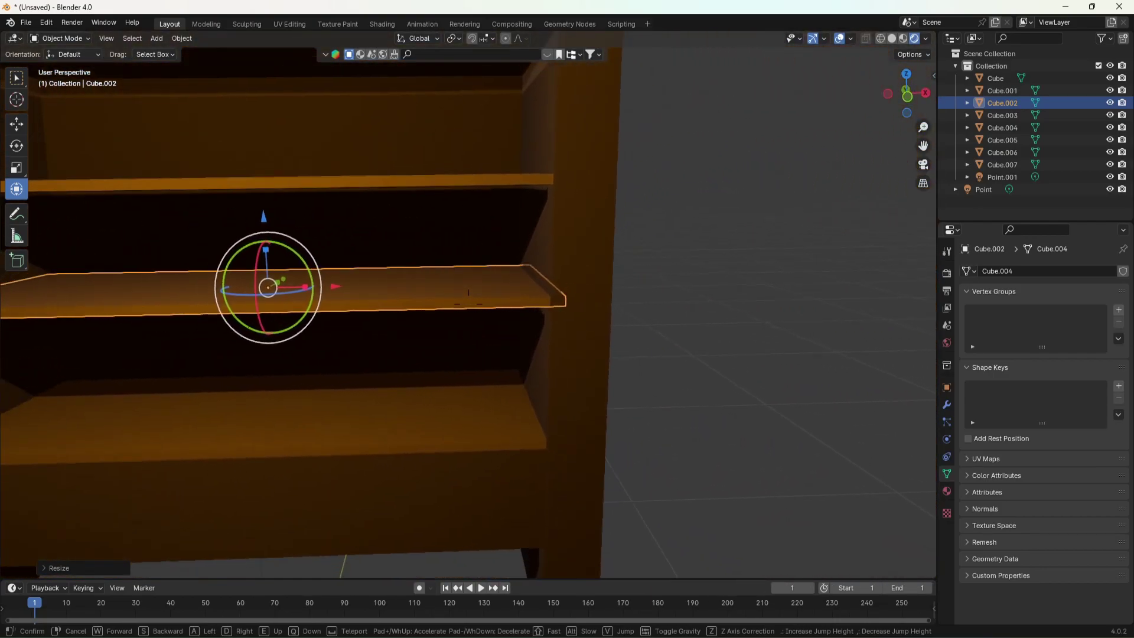
key(e)
key(e)
key(w)
key(s)
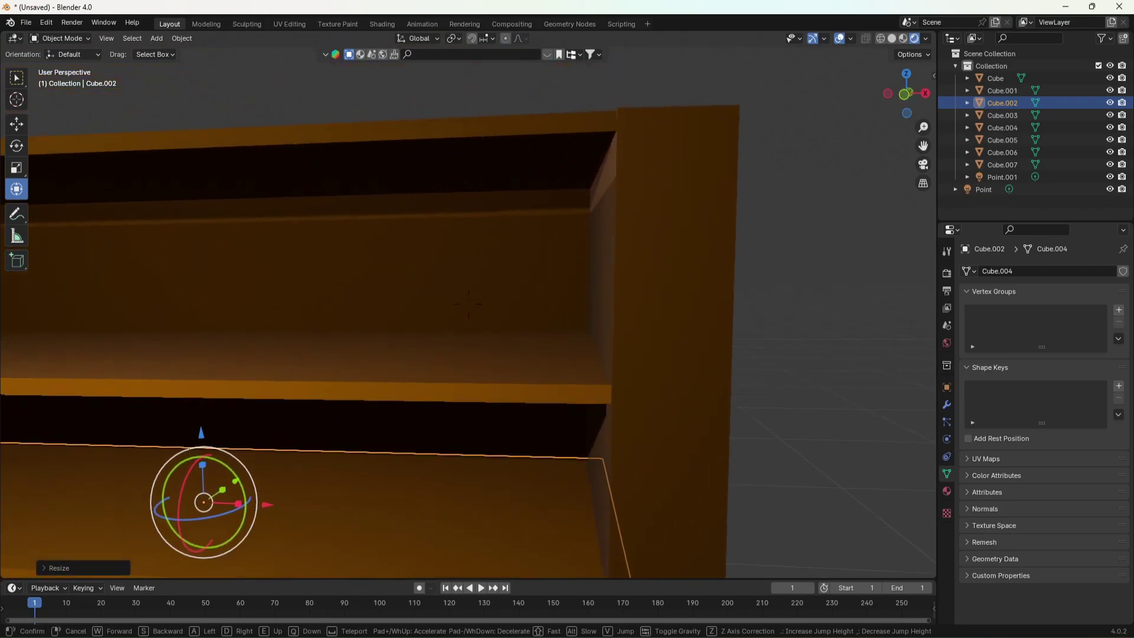
click(469, 304)
click(501, 344)
key(shift+grave)
key(s)
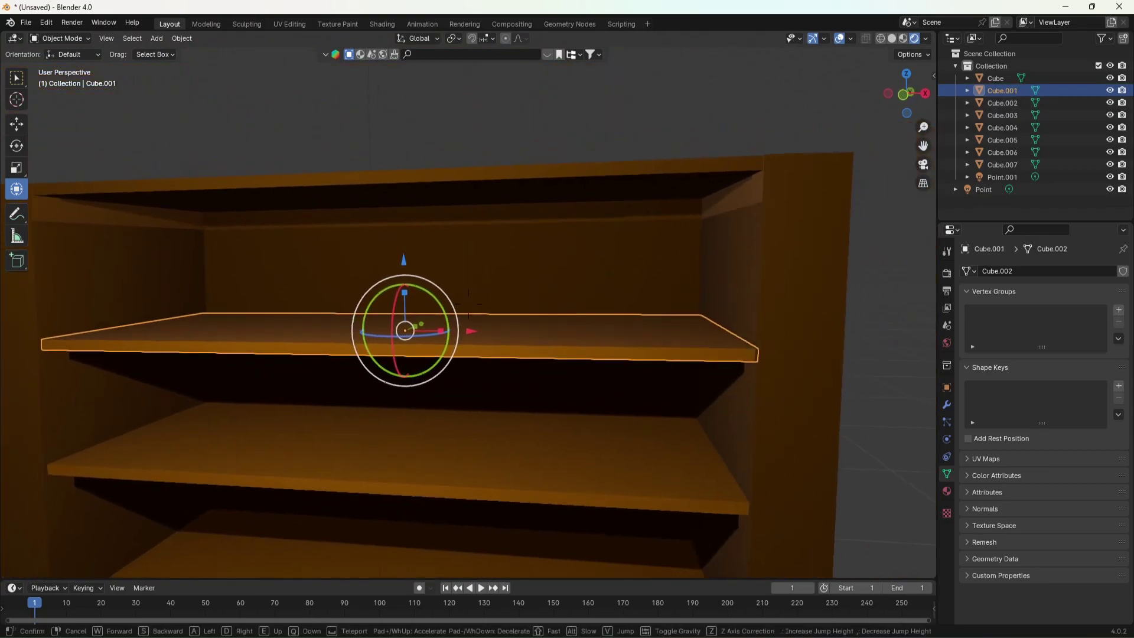
click(468, 304)
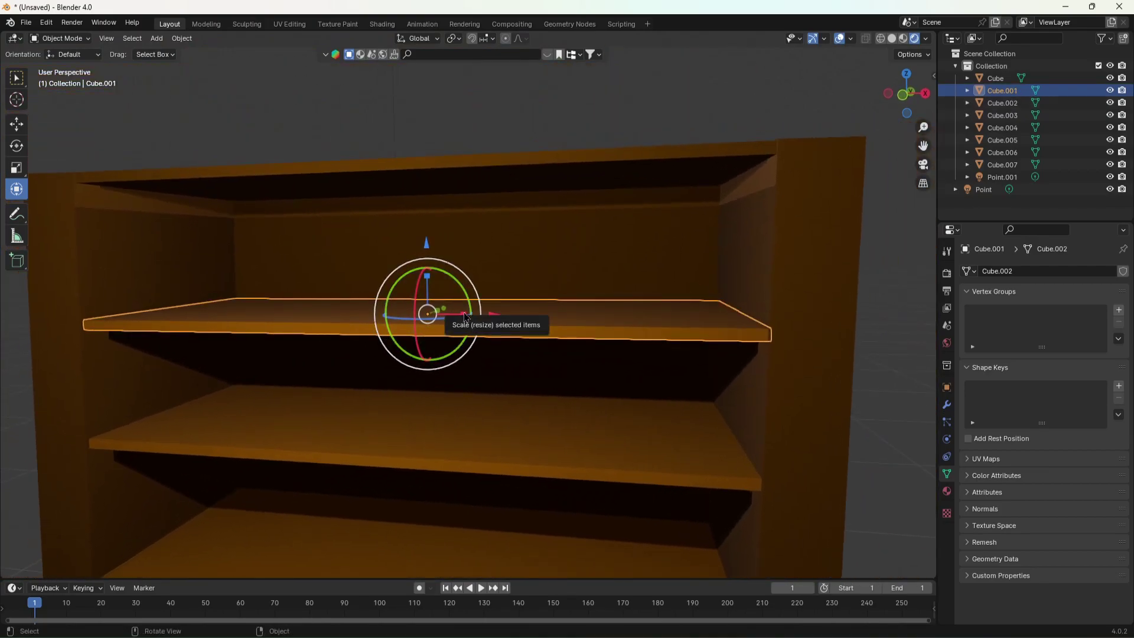
drag(466, 317, 476, 318)
key(shift+grave)
key(a)
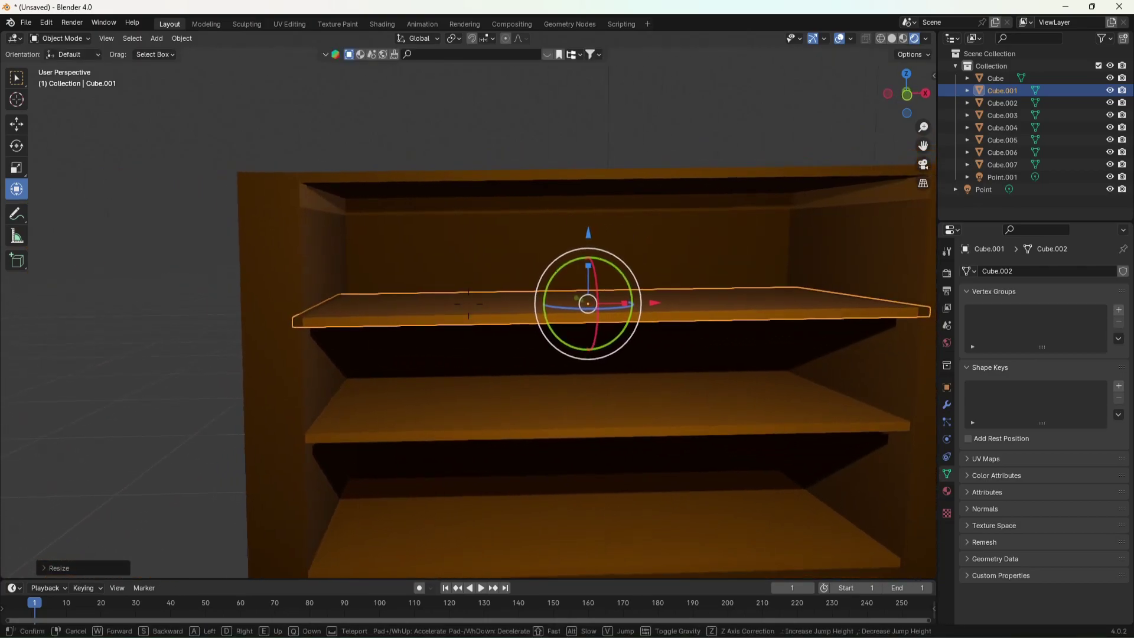
key(d)
key(e)
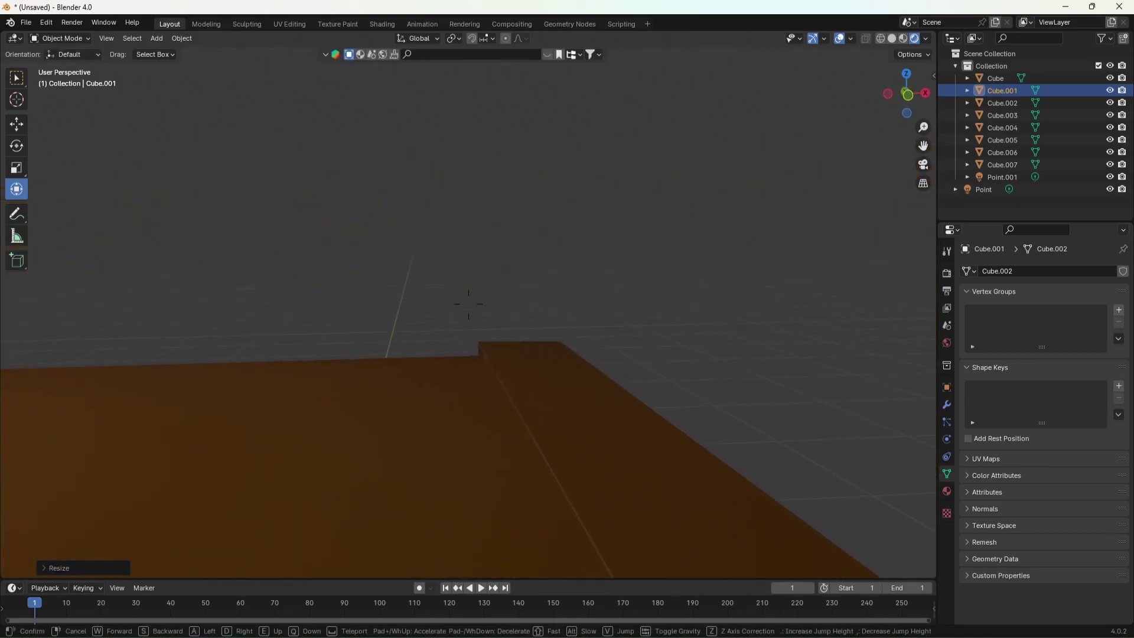
key(q)
key(w)
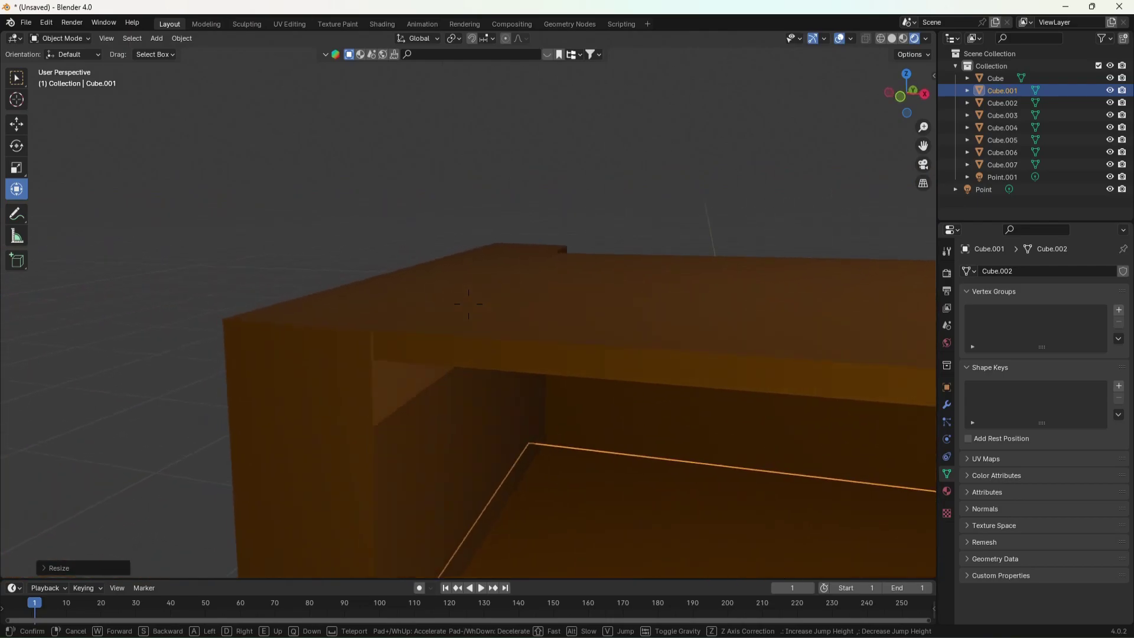
key(a)
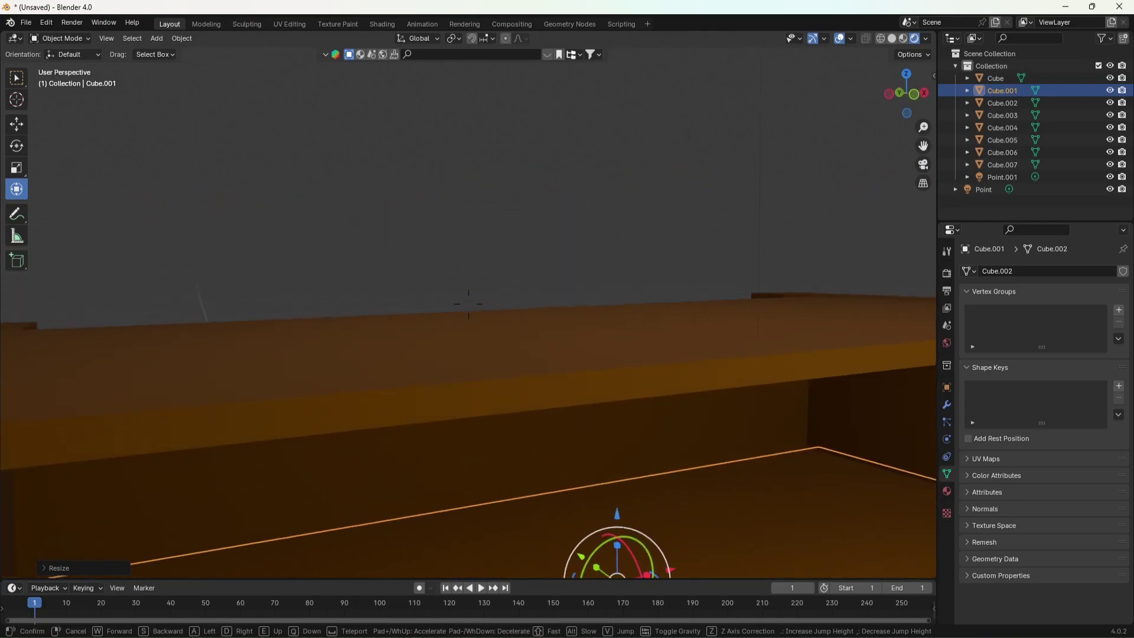
key(d)
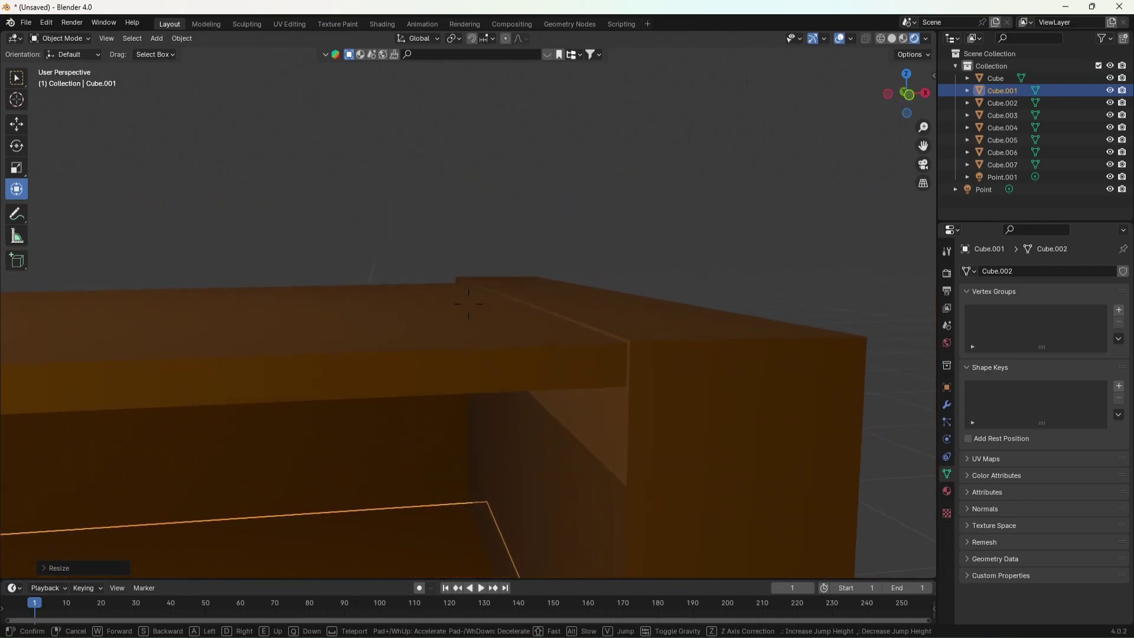
key(d)
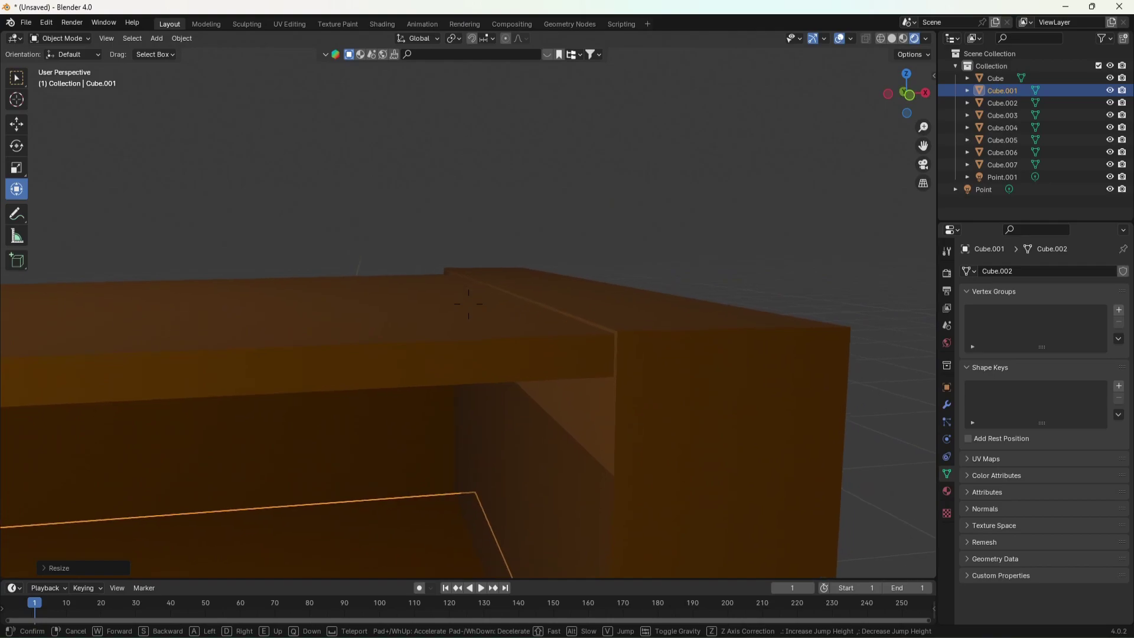
key(a)
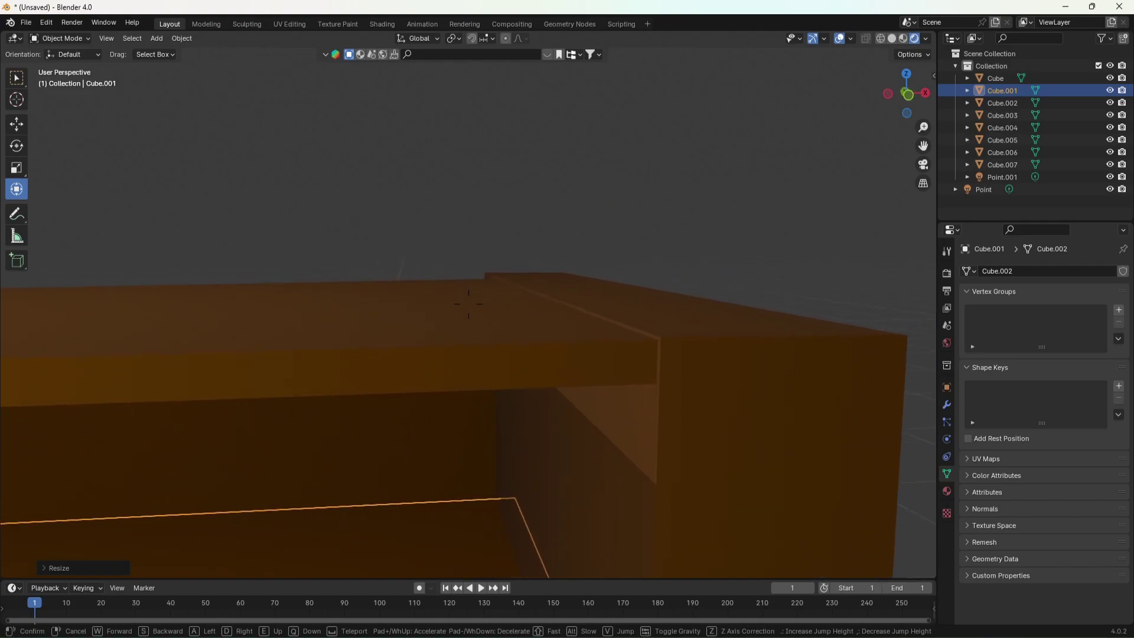
key(Escape)
click(452, 341)
key(shift+grave)
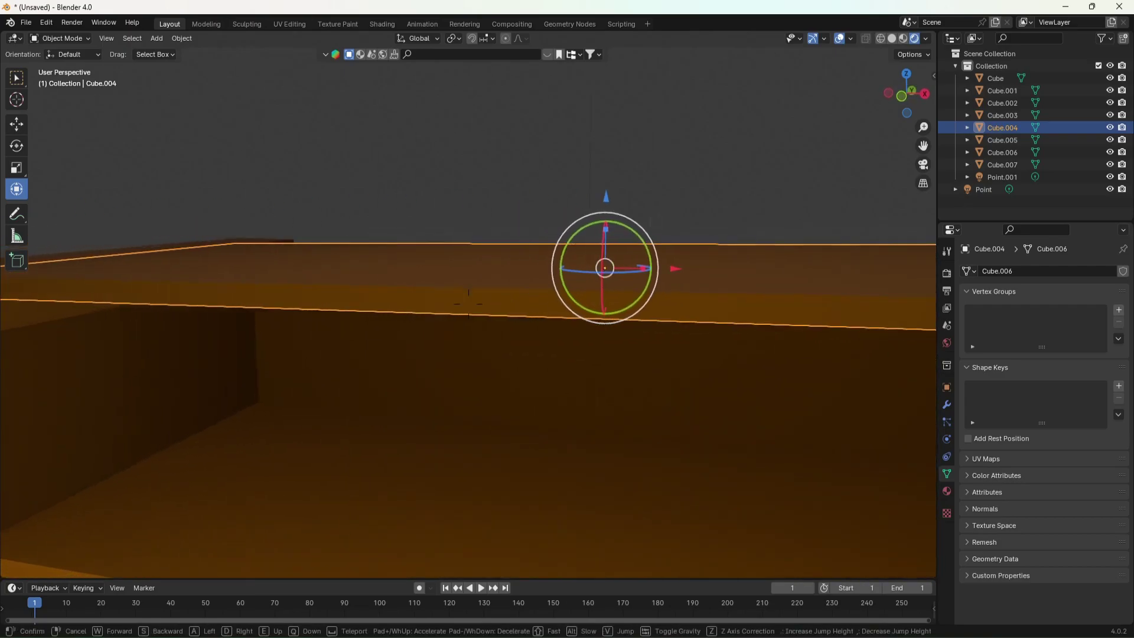
click(468, 305)
click(307, 313)
middle_drag(308, 313, 544, 287)
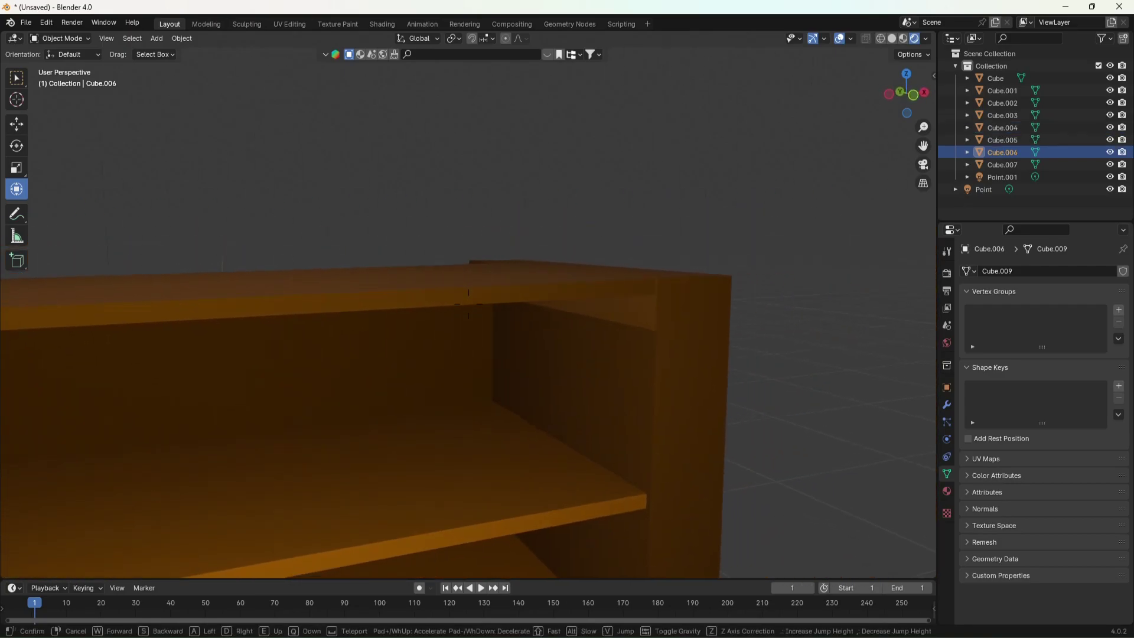
shift+click(638, 294)
middle_drag(637, 293, 544, 280)
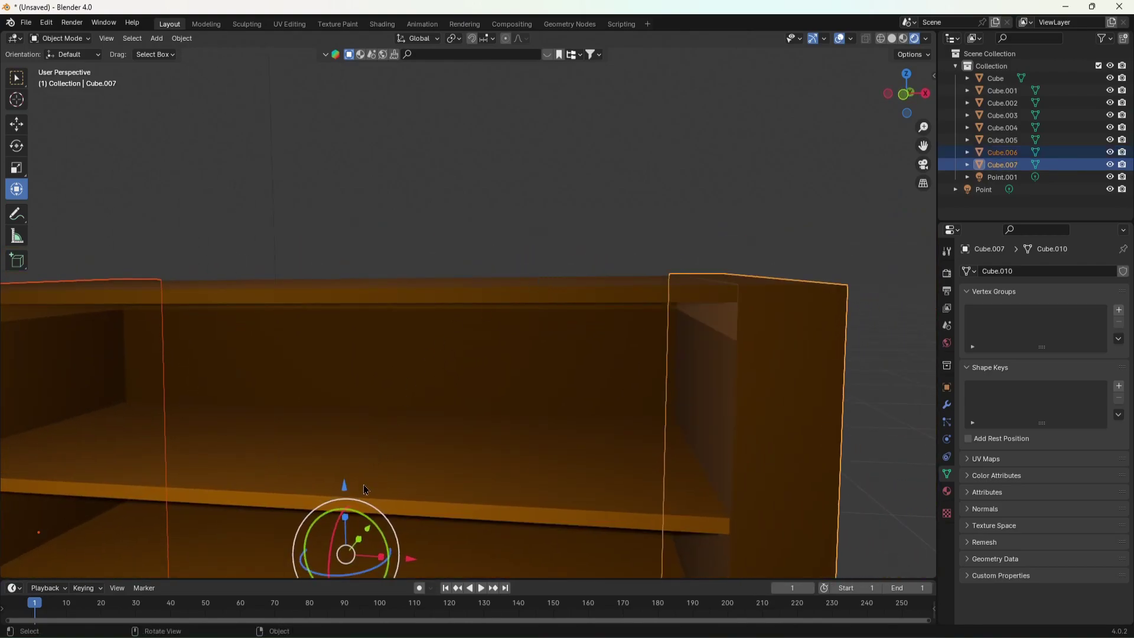
mouse_move(352, 487)
middle_down()
mouse_move(563, 371)
mouse_move(564, 284)
middle_up()
click(563, 295)
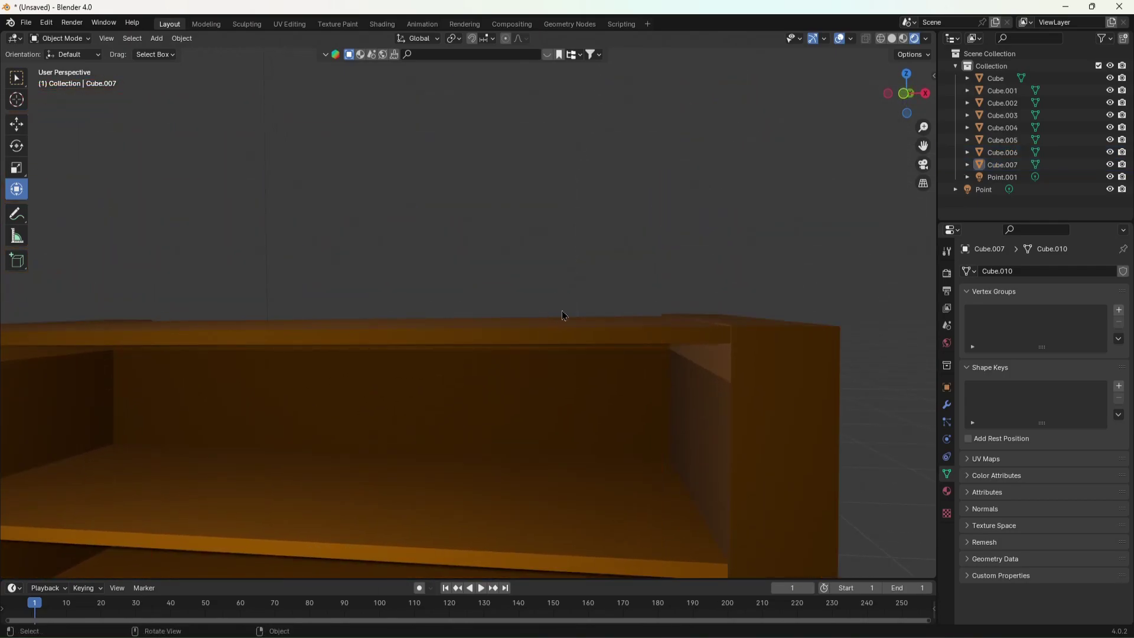
key(shift+grave)
click(597, 327)
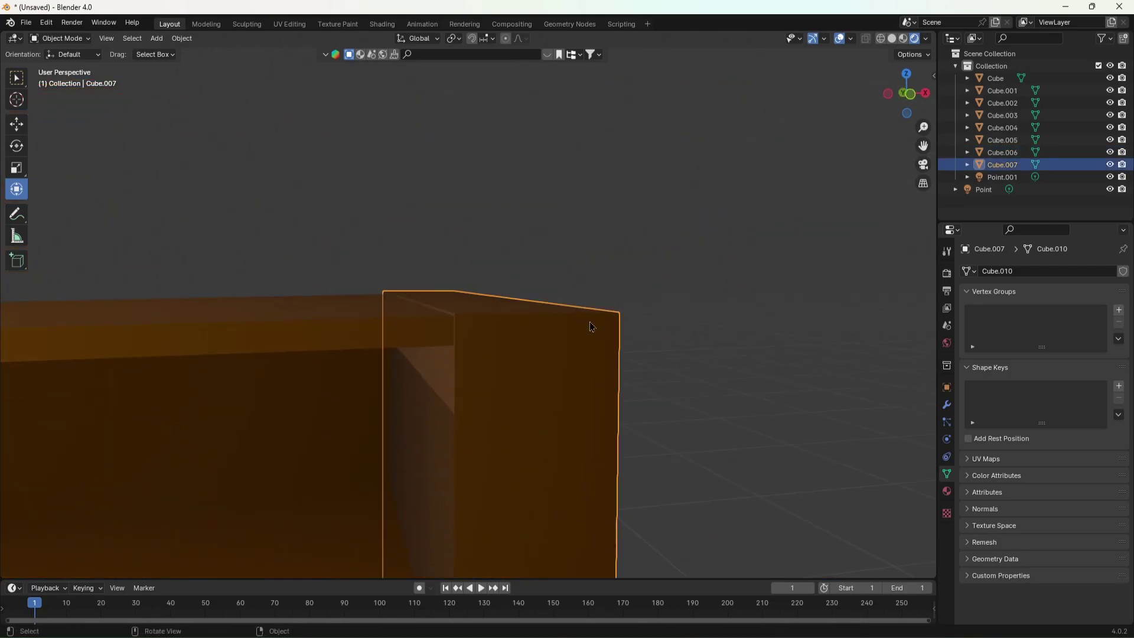
key(Tab)
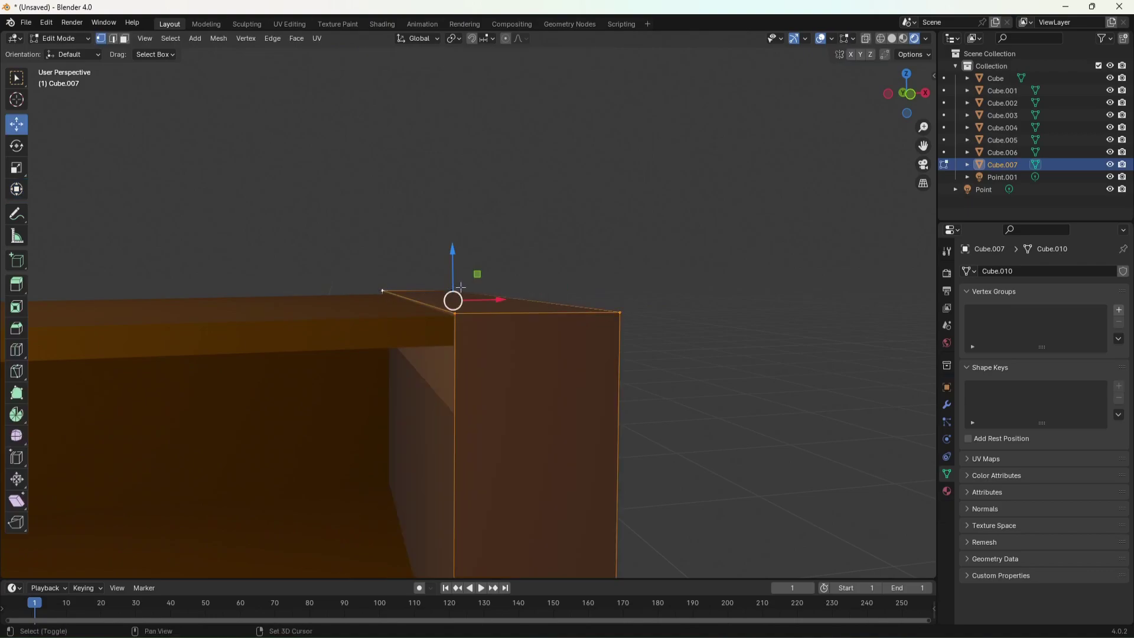
Lower Cube.007's top face slightly along Z to sit flush with the top plank, then return to Object Mode.
shift+middle_drag(461, 287, 450, 287)
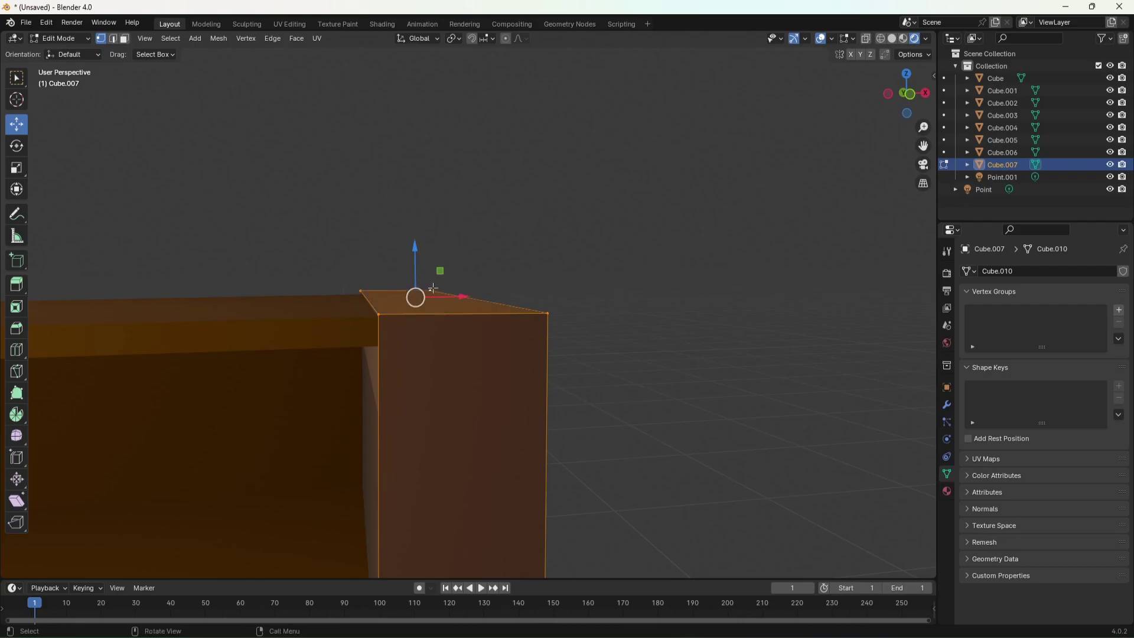
middle_drag(433, 287, 486, 272)
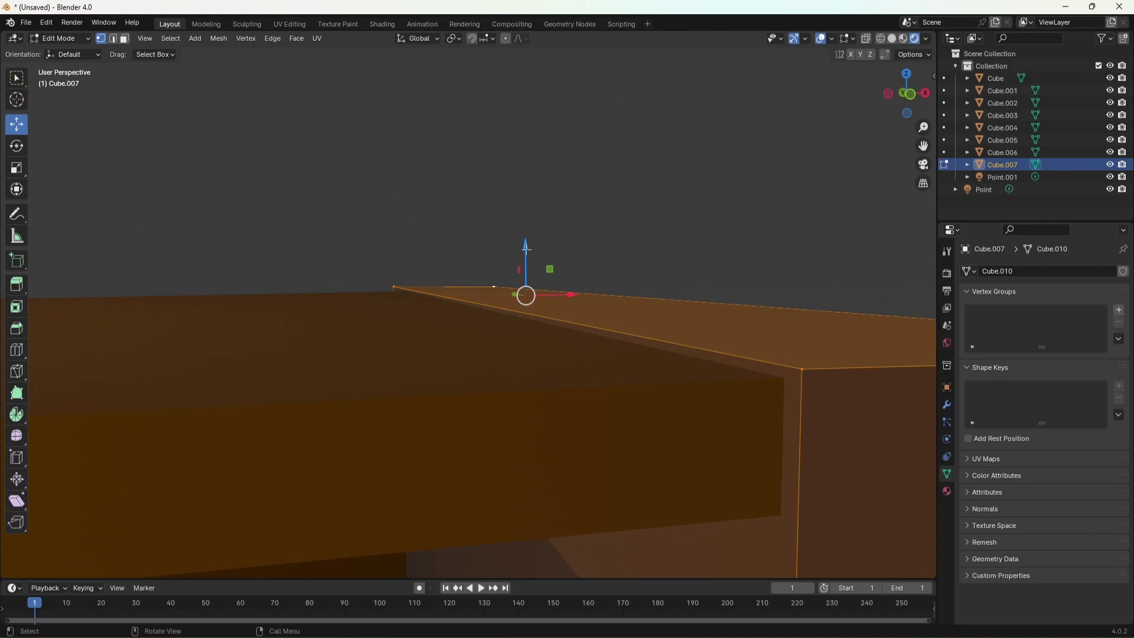
drag(526, 248, 526, 253)
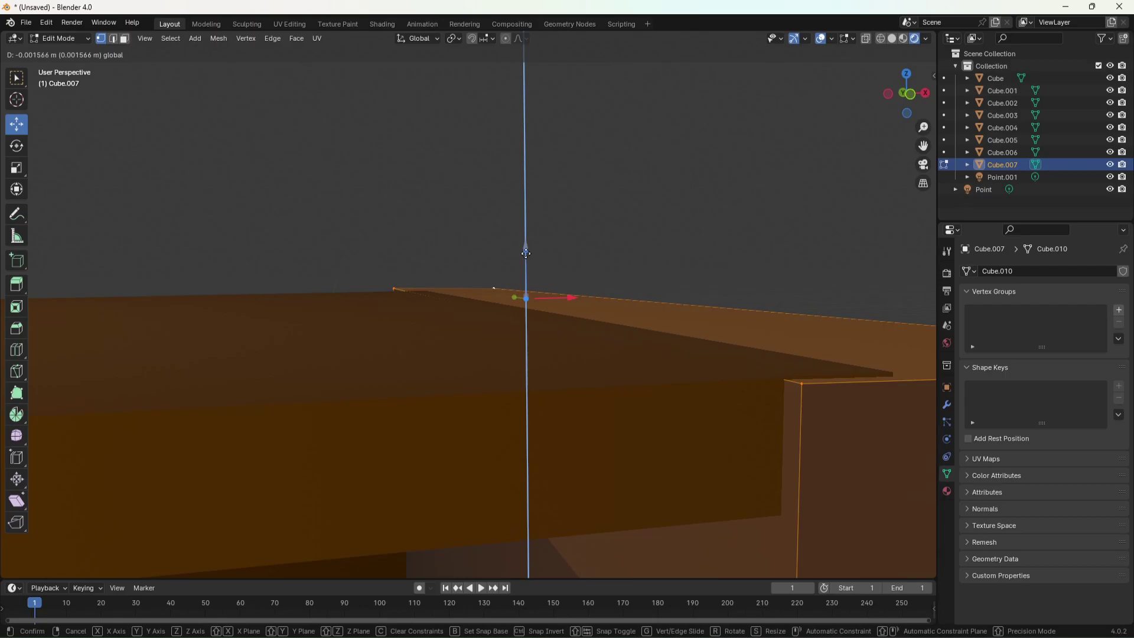
drag(526, 253, 527, 253)
key(shift+grave)
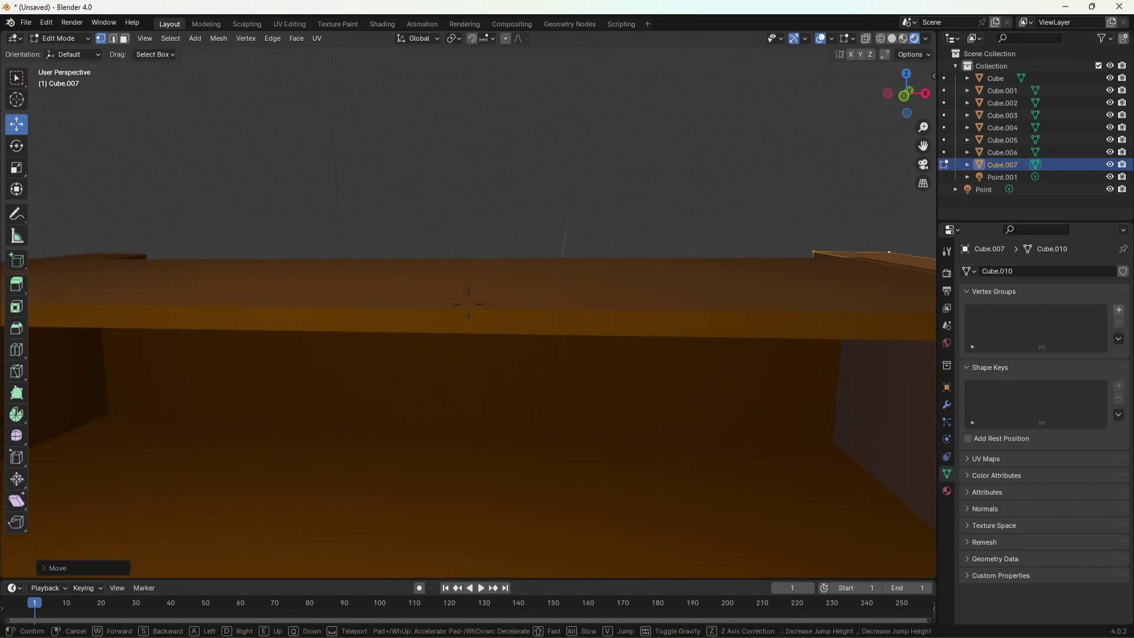
key(s)
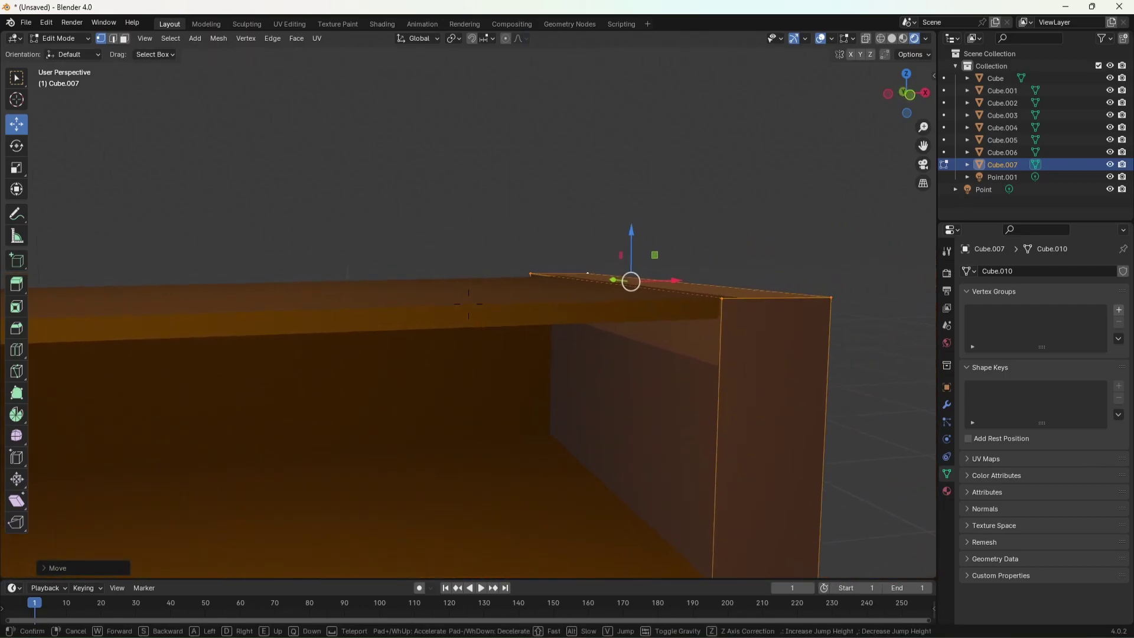
click(443, 291)
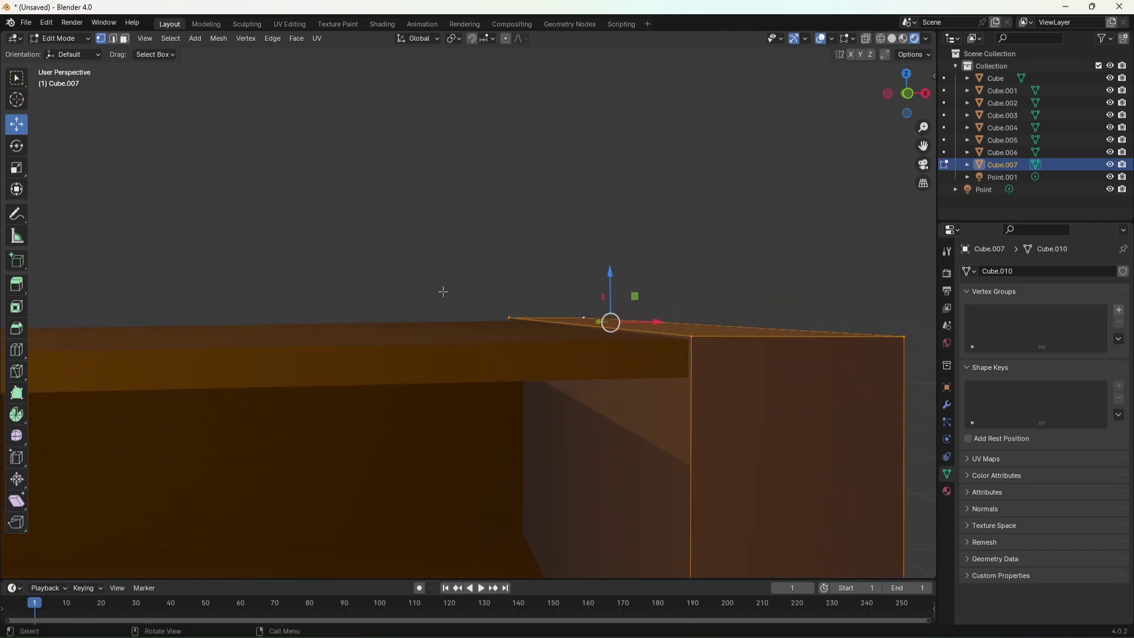
click(467, 343)
key(Tab)
Paste a copy of the top plank Cube.004, scale it along its height and raise it.
click(451, 346)
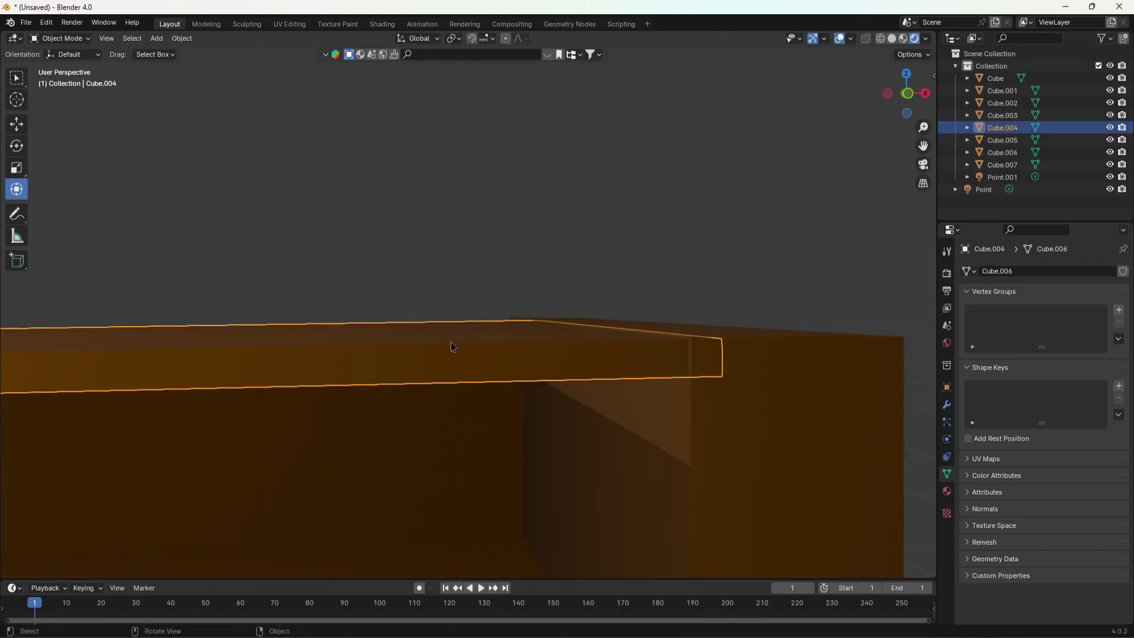
key(ctrl+v)
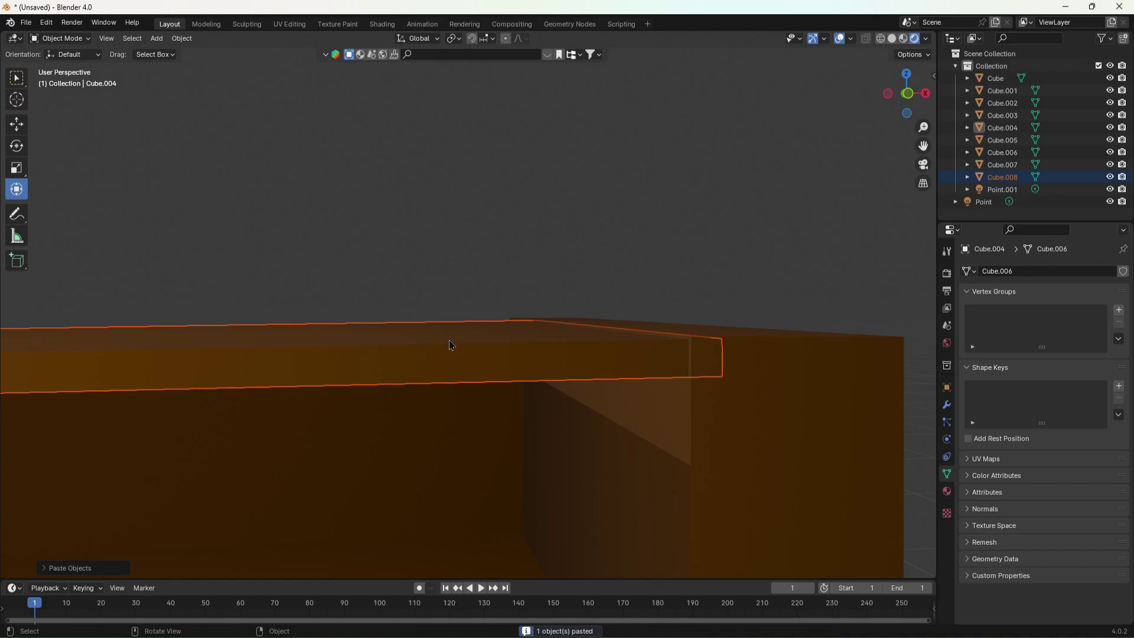
ctrl+scroll(364, 325, up, 4)
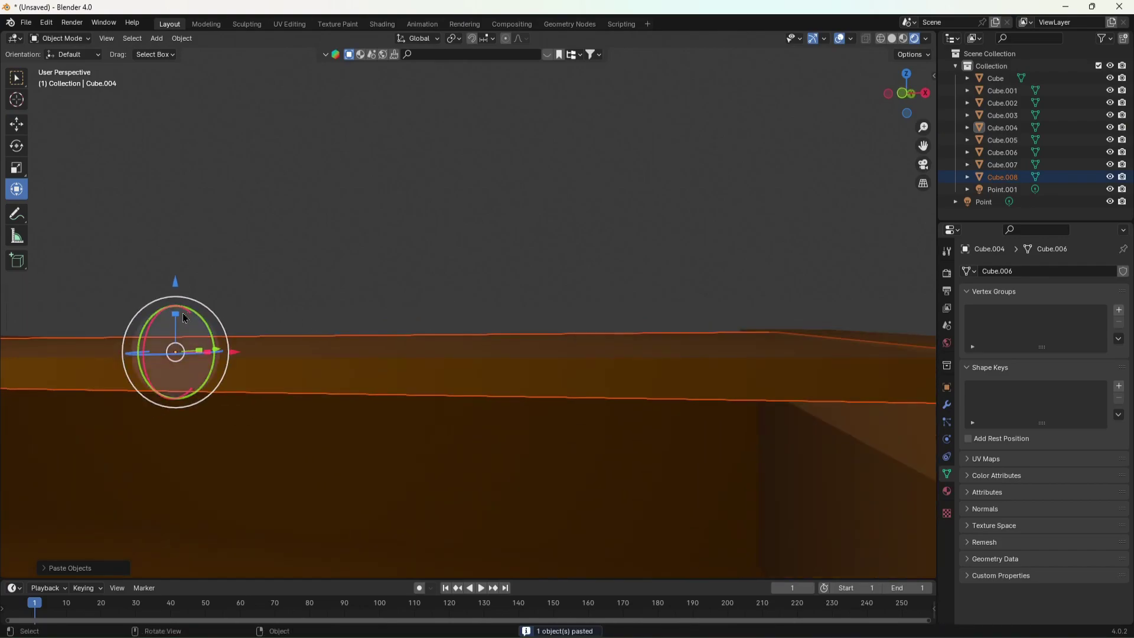
drag(176, 314, 176, 308)
key(shift+grave)
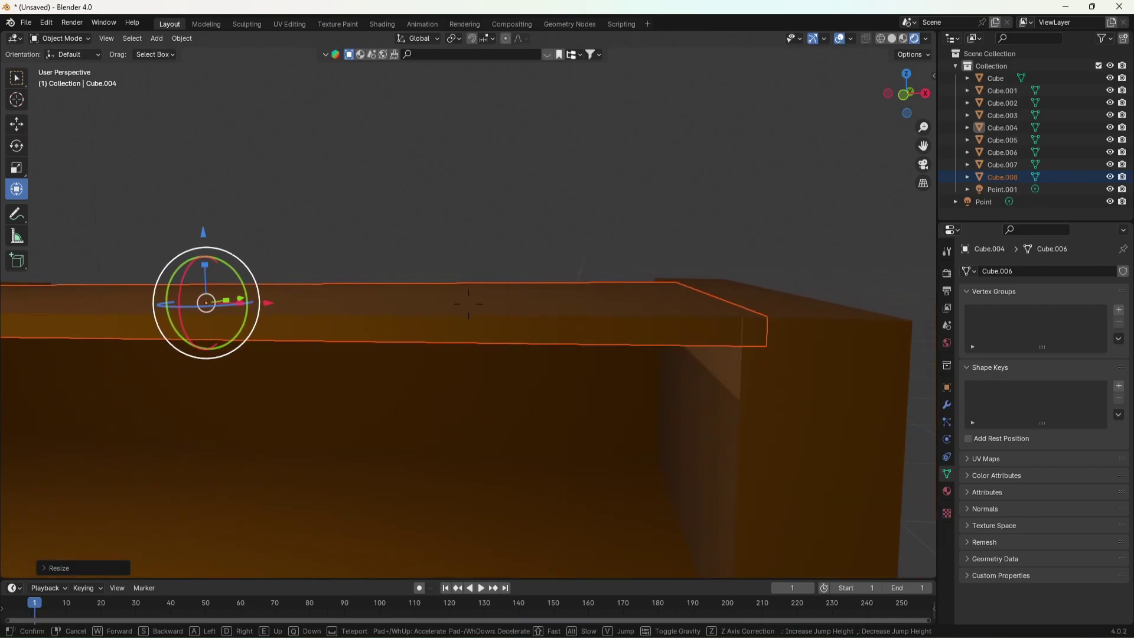
click(468, 304)
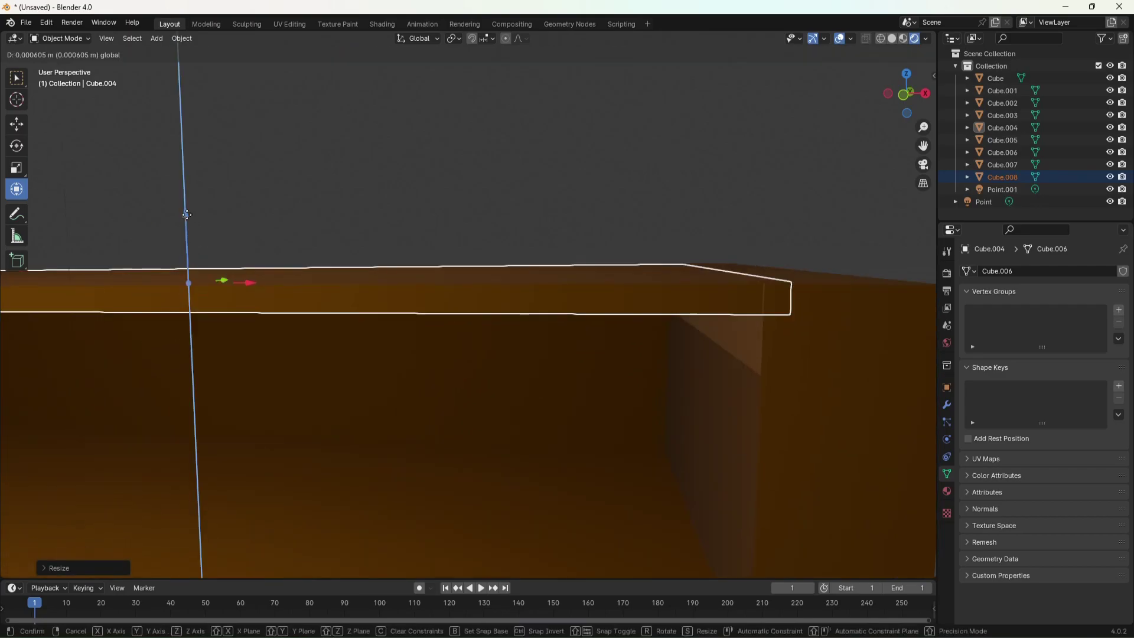
drag(189, 224, 188, 220)
key(shift+grave)
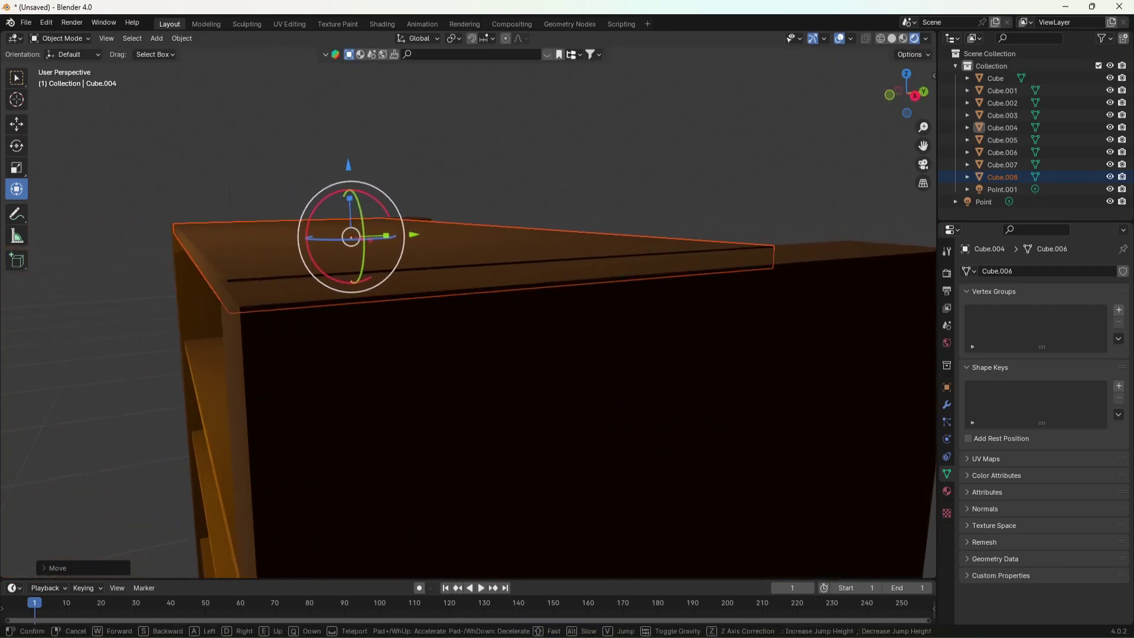
click(468, 304)
Widen the new top plank along its length and adjust it along its depth.
key(shift+grave)
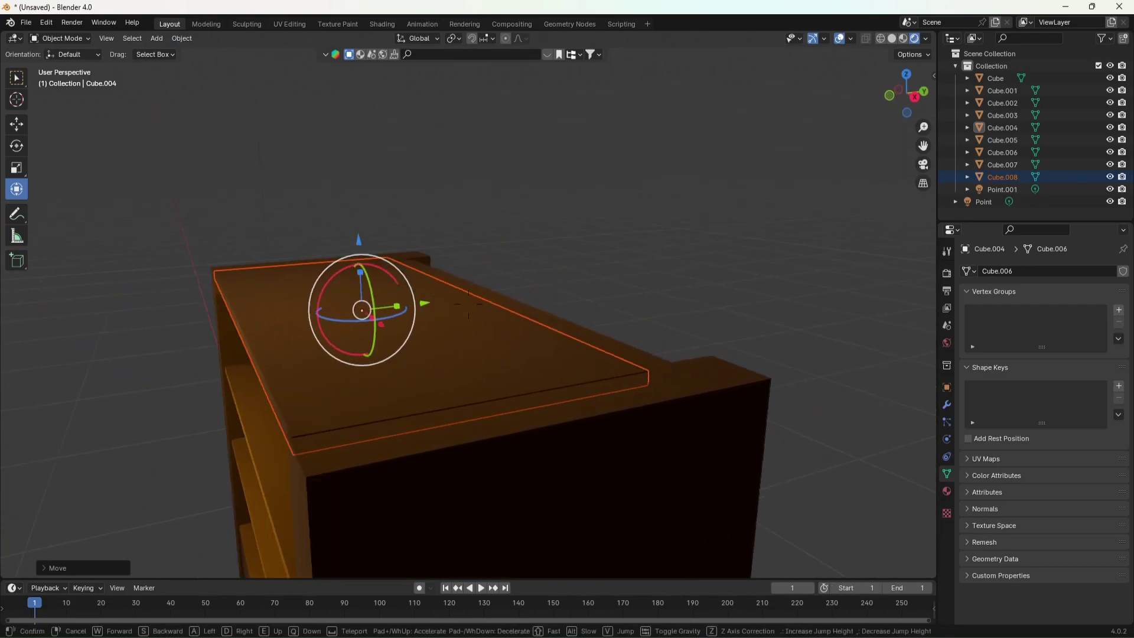
key(s)
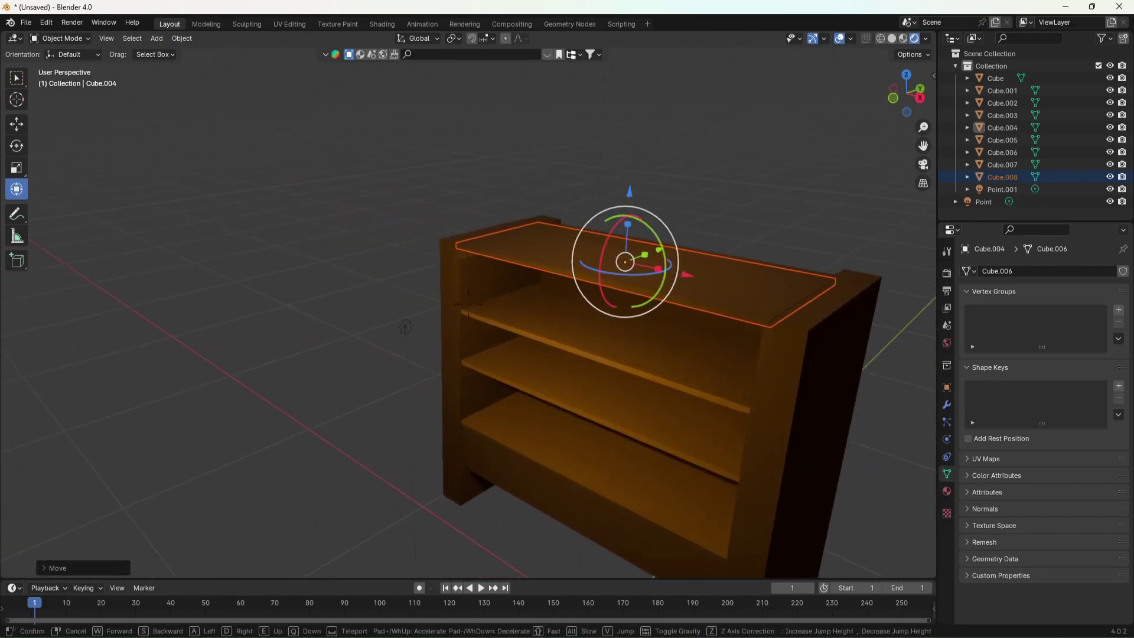
click(468, 304)
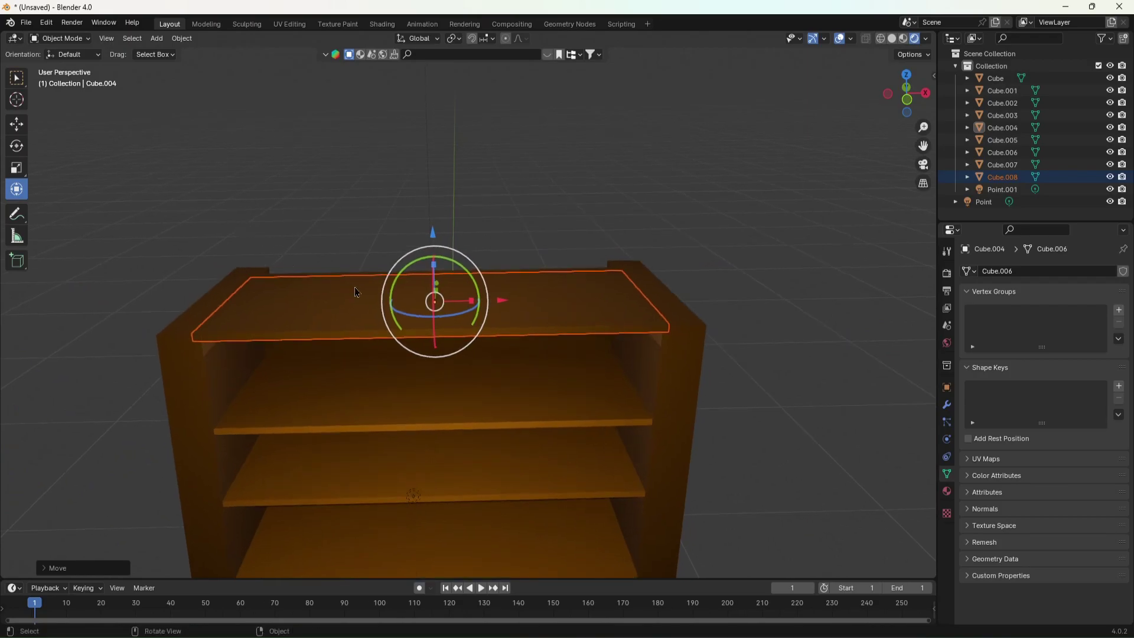
drag(473, 304, 477, 300)
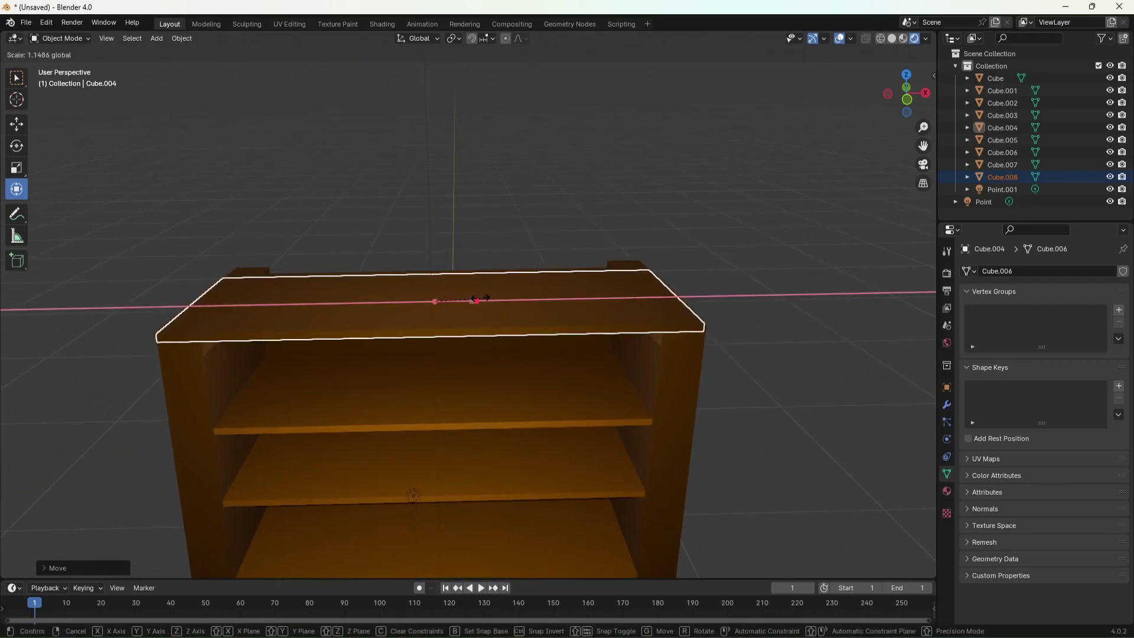
click(477, 299)
key(shift+grave)
key(w)
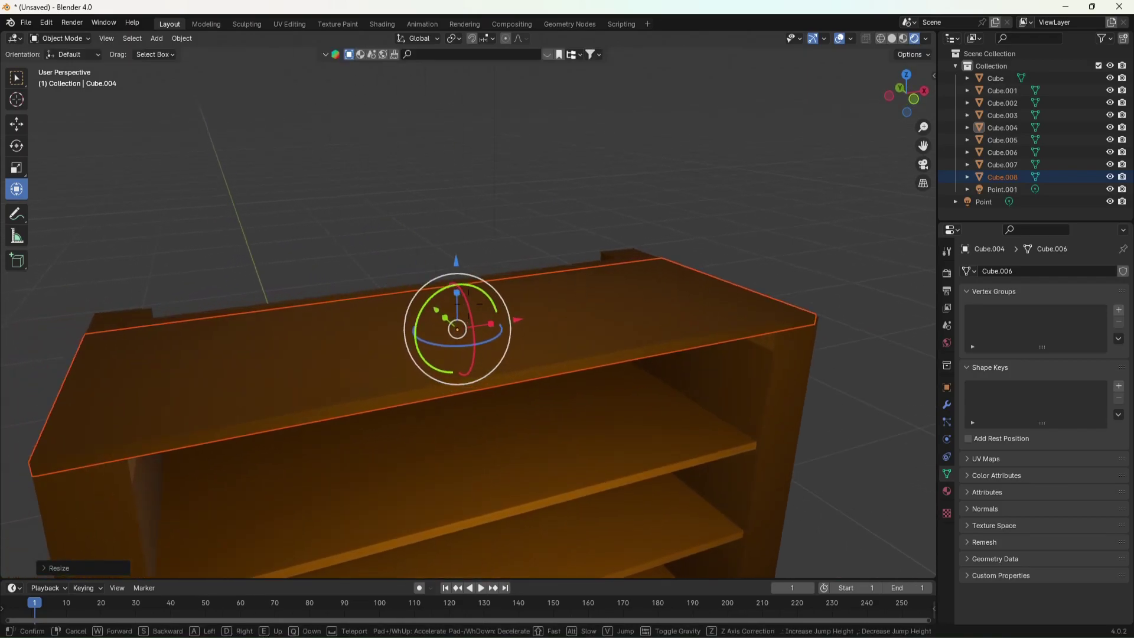
click(468, 303)
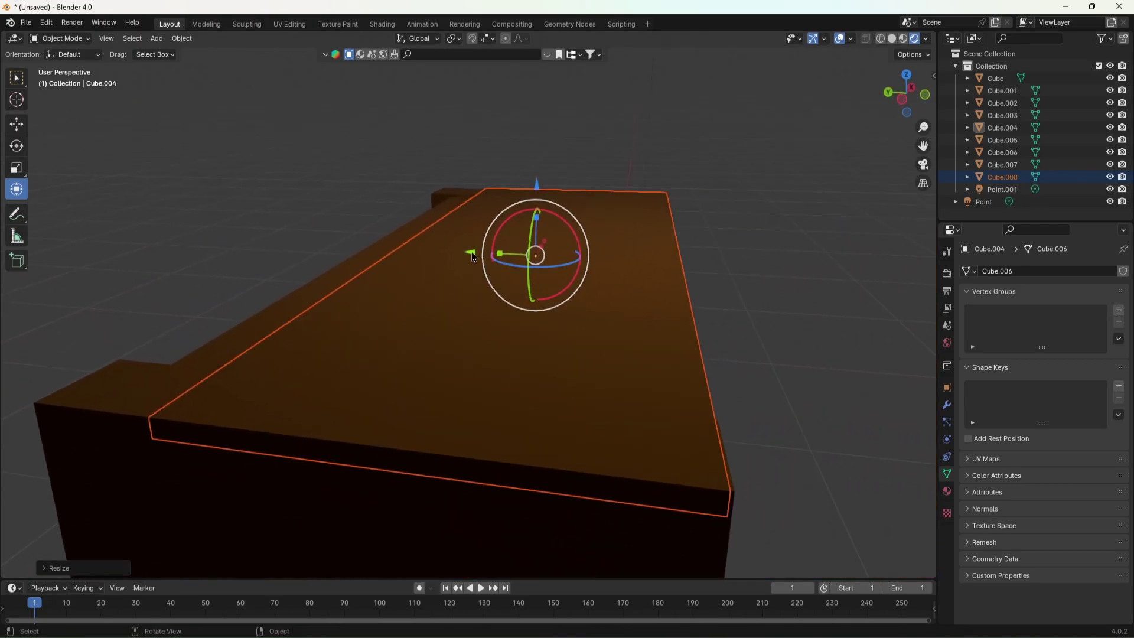
mouse_move(474, 258)
mouse_down()
mouse_move(450, 252)
mouse_move(460, 252)
mouse_up()
click(459, 252)
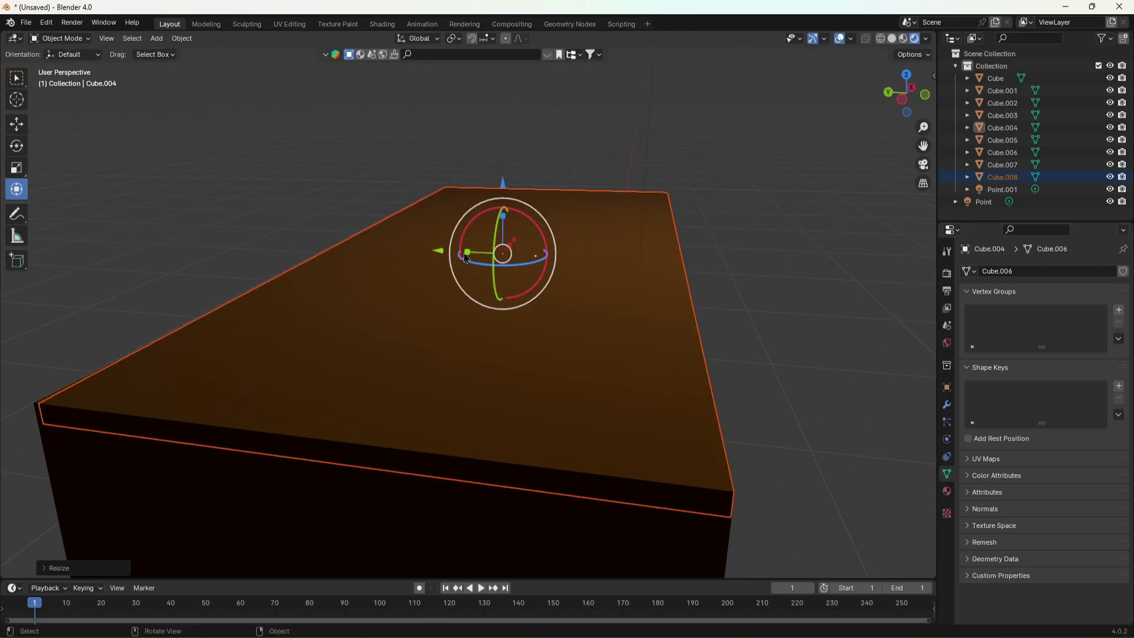
Fine-tune the new top plank's size, scaling it slightly along its width.
key(shift+grave)
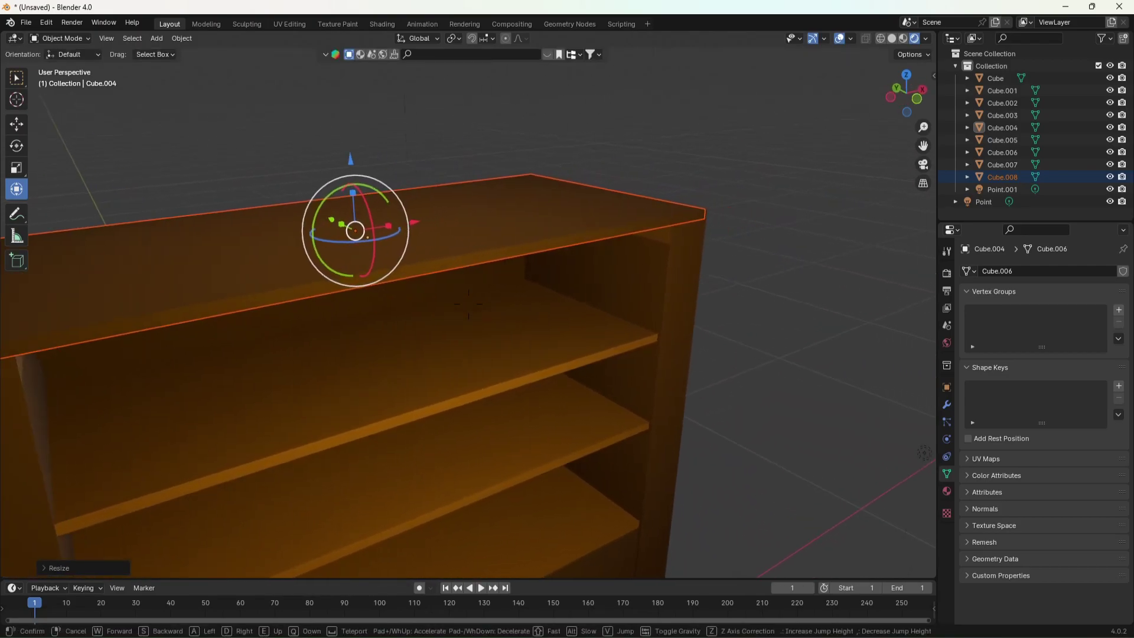
key(d)
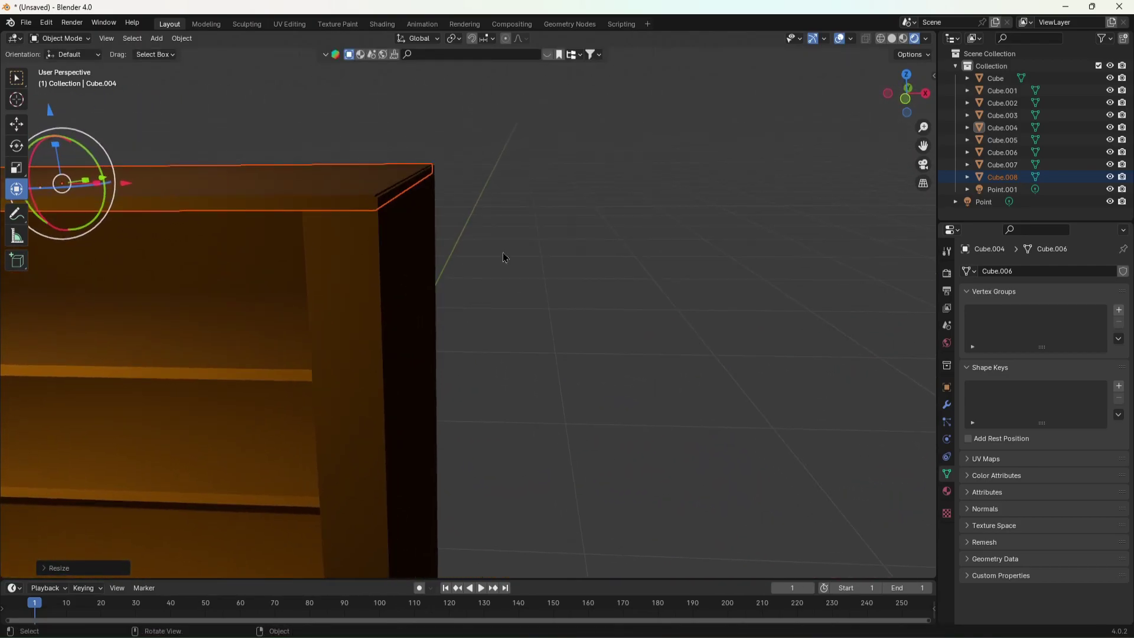
key(e)
key(q)
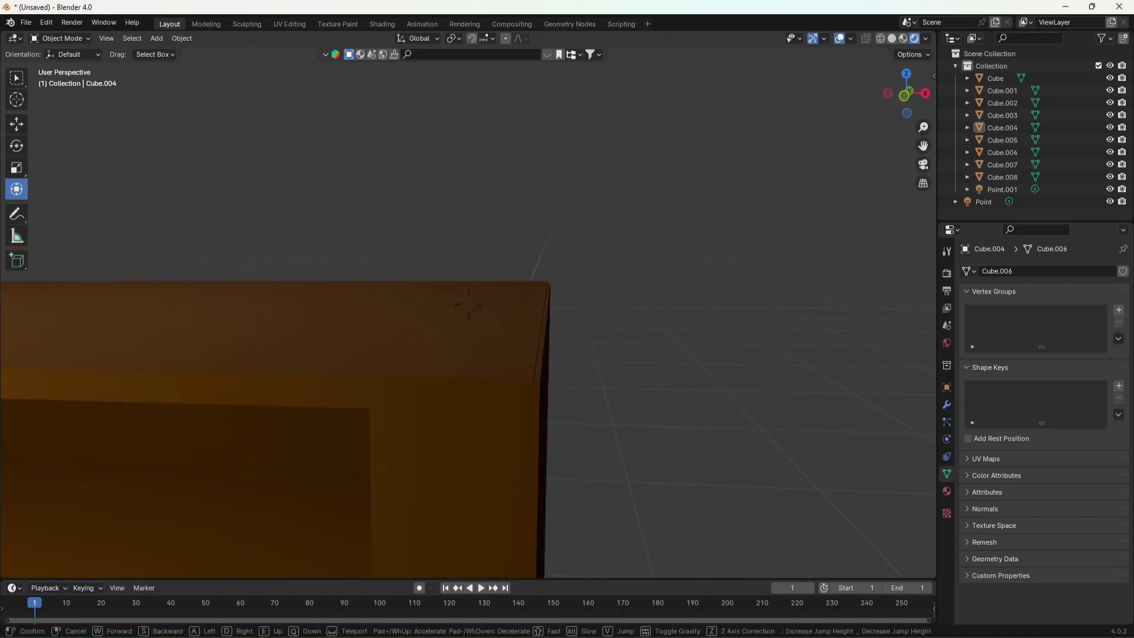
key(w)
click(469, 304)
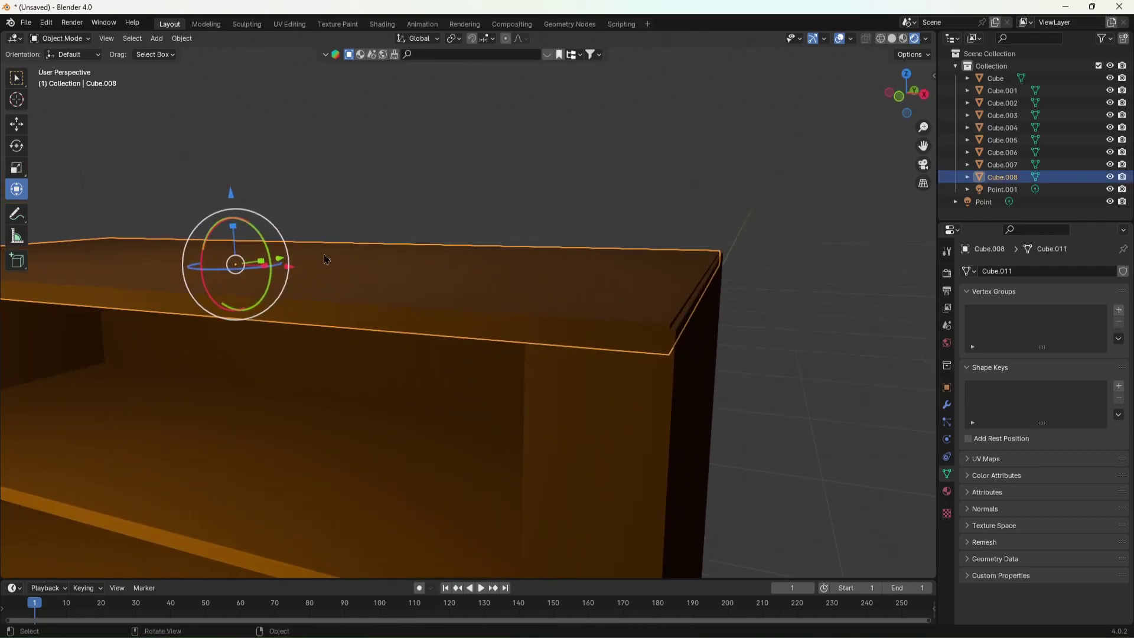
drag(264, 266, 269, 270)
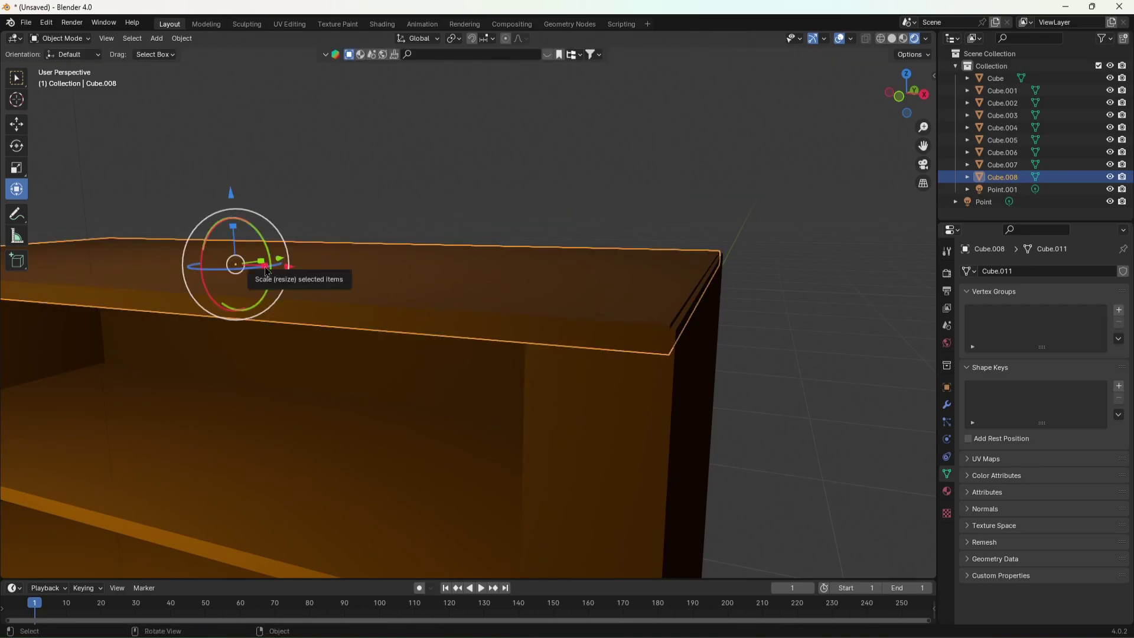
drag(267, 271, 269, 267)
click(701, 350)
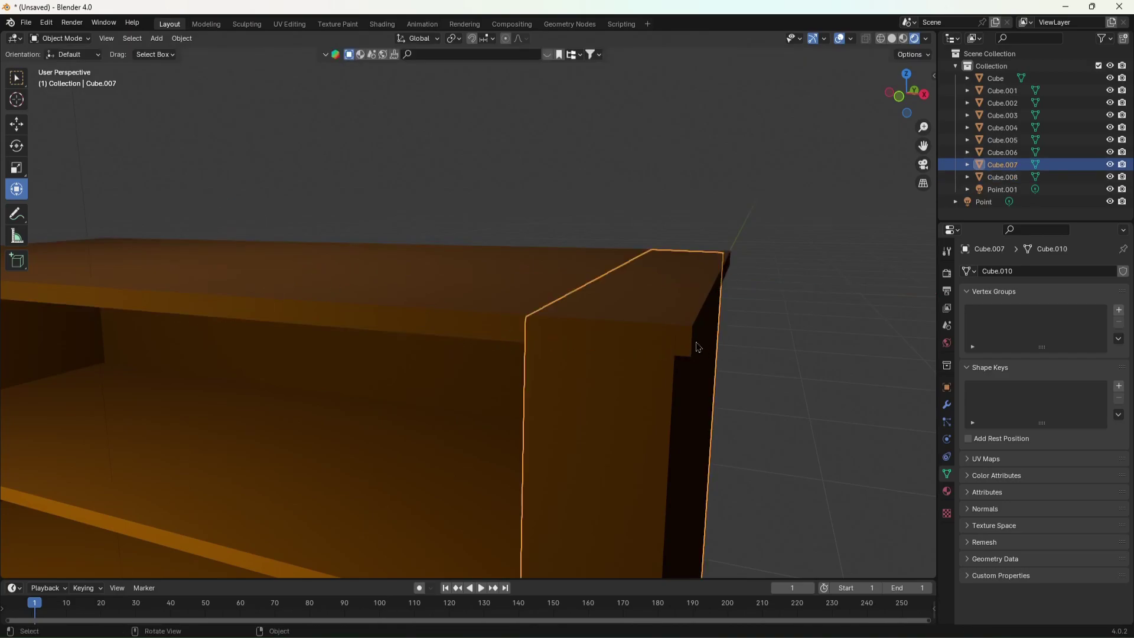
In Edit Mode, push Cube.008's corner outward along X and extrude it, then return to Object Mode.
click(697, 347)
key(Tab)
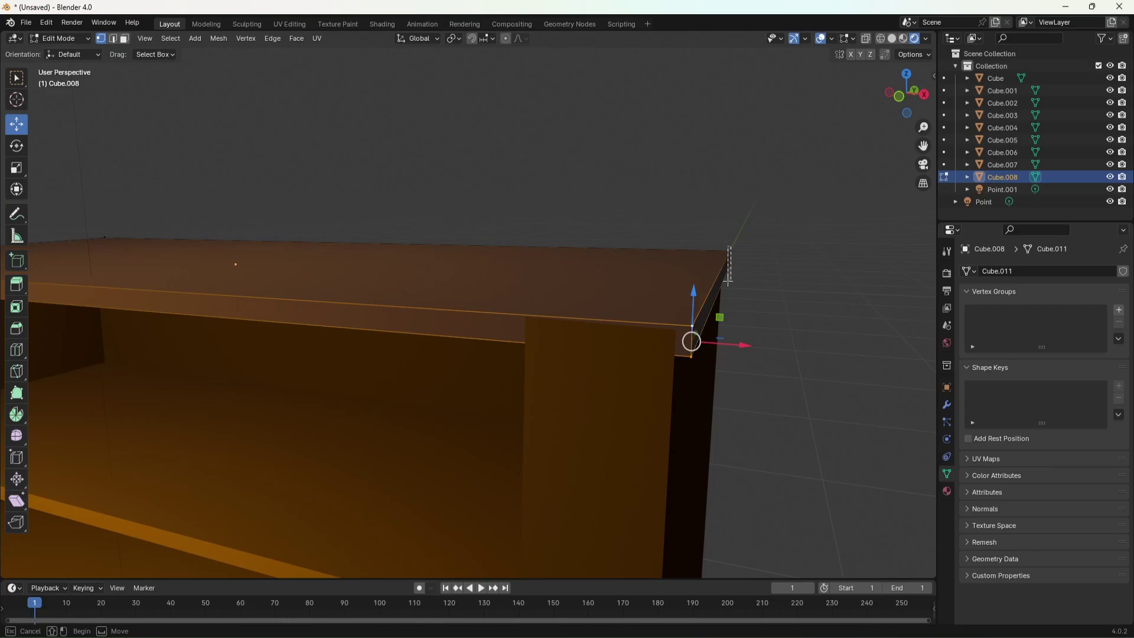
drag(758, 287, 746, 285)
key(e)
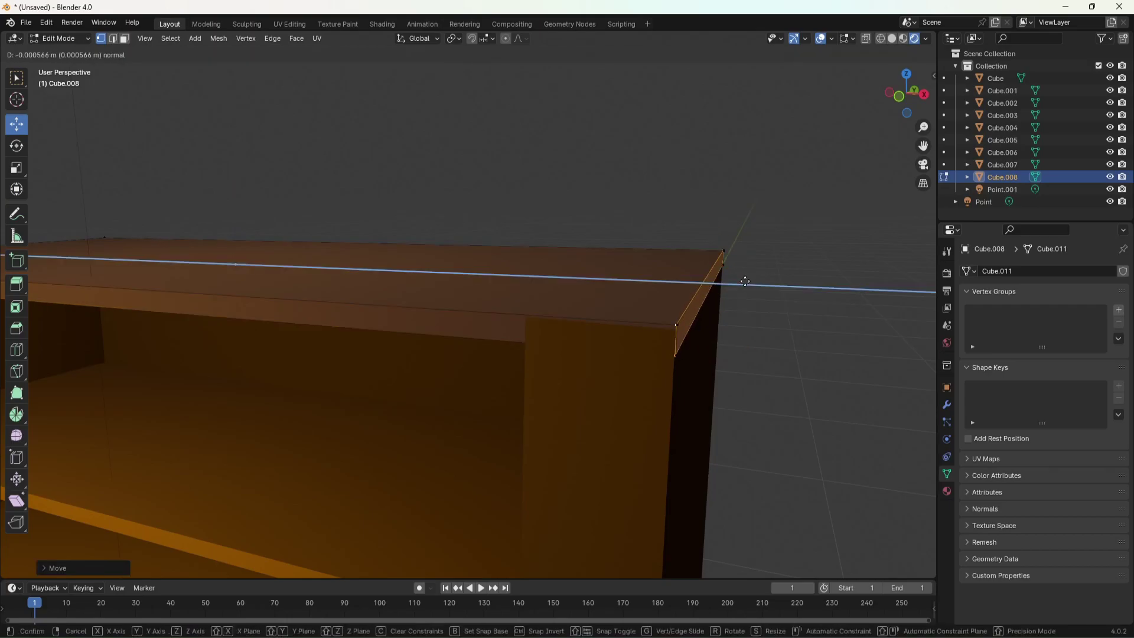
click(747, 285)
key(r)
key(Escape)
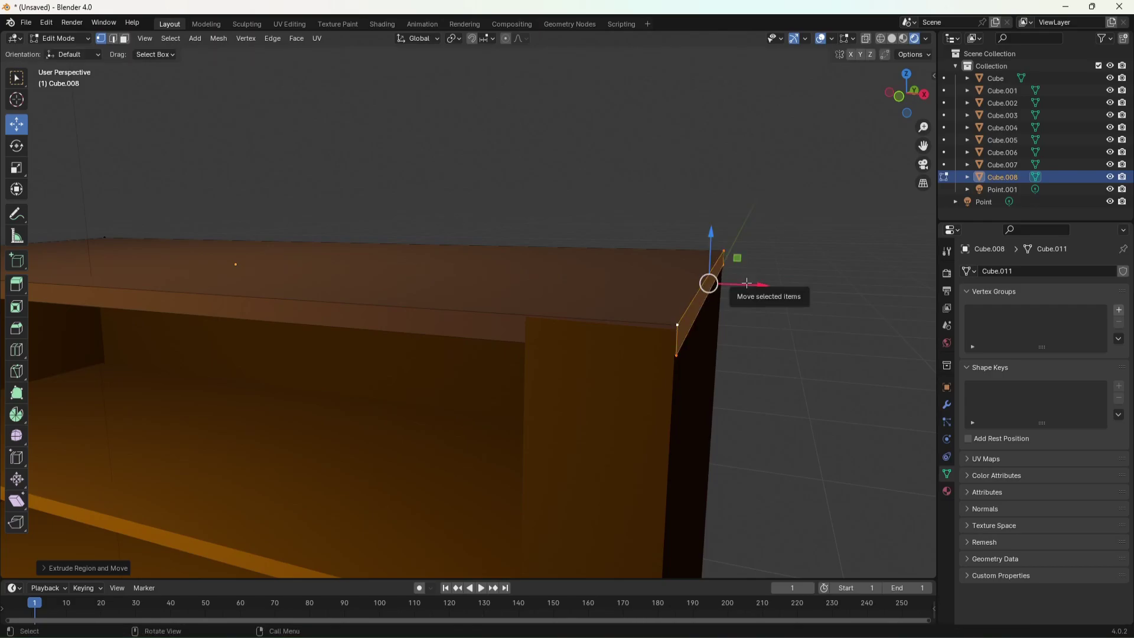
key(g)
key(Escape)
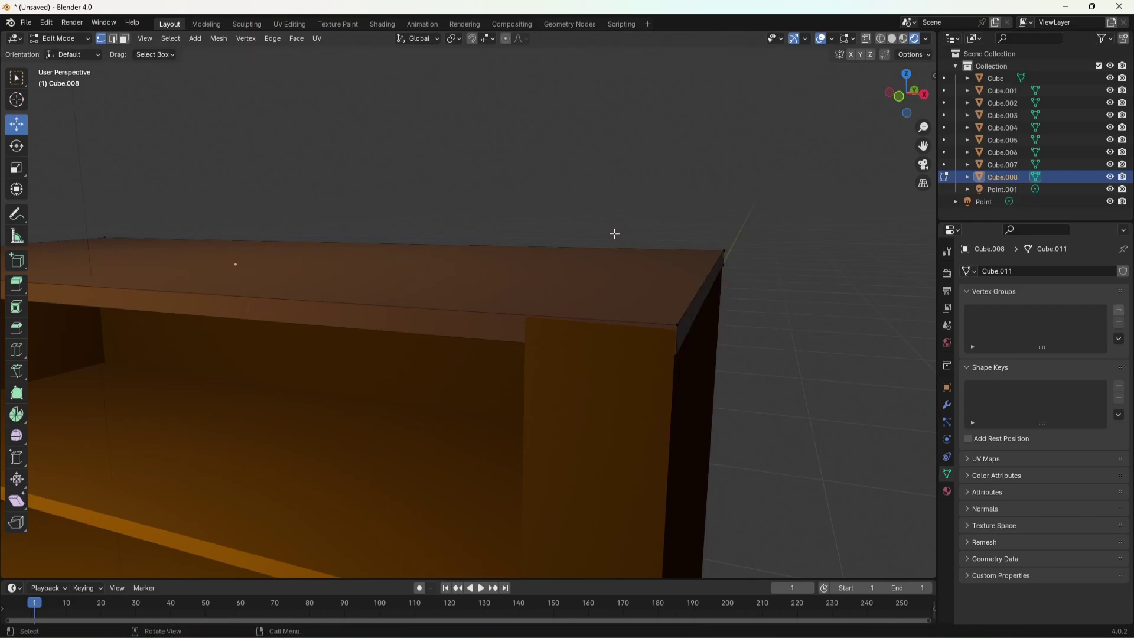
scroll(614, 234, down, 3)
scroll(585, 232, down, 3)
scroll(555, 230, down, 2)
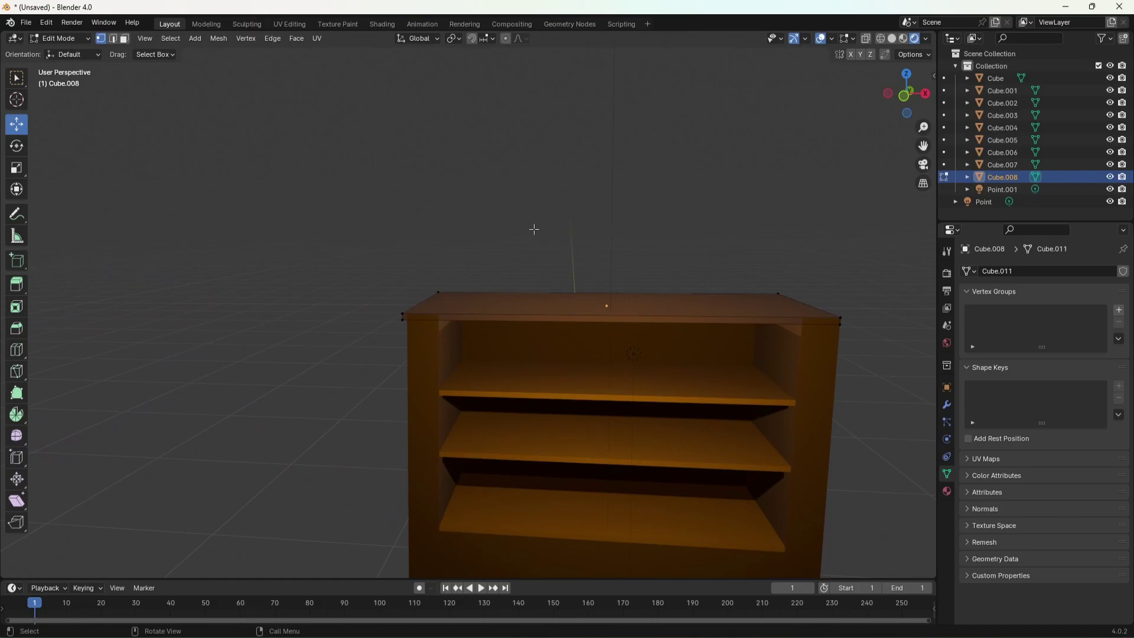
key(Tab)
Re-enter Edit Mode on the top board and box-select the vertices at its left end.
click(534, 229)
key(shift+grave)
key(w)
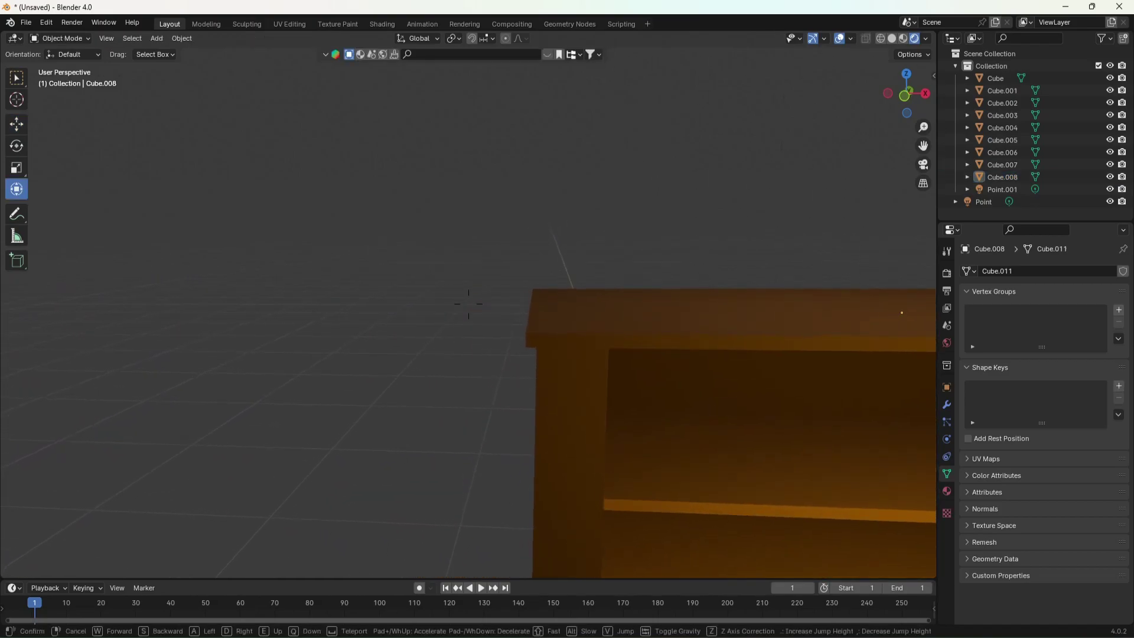
click(468, 304)
key(Tab)
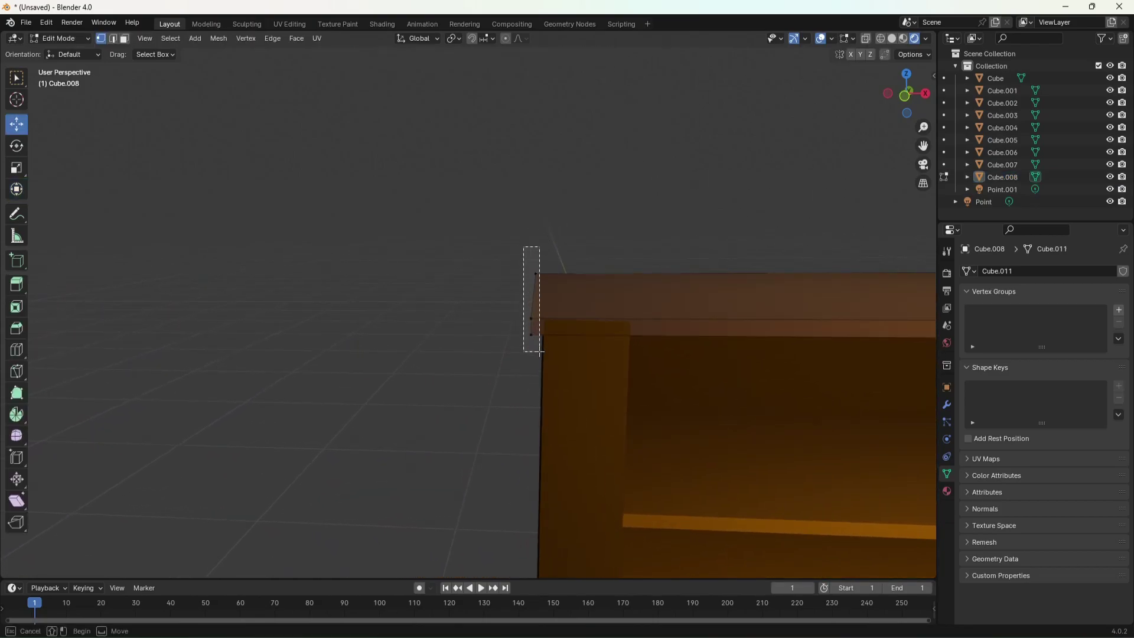
mouse_move(540, 353)
mouse_down()
mouse_move(535, 325)
mouse_move(579, 307)
mouse_move(562, 288)
mouse_up()
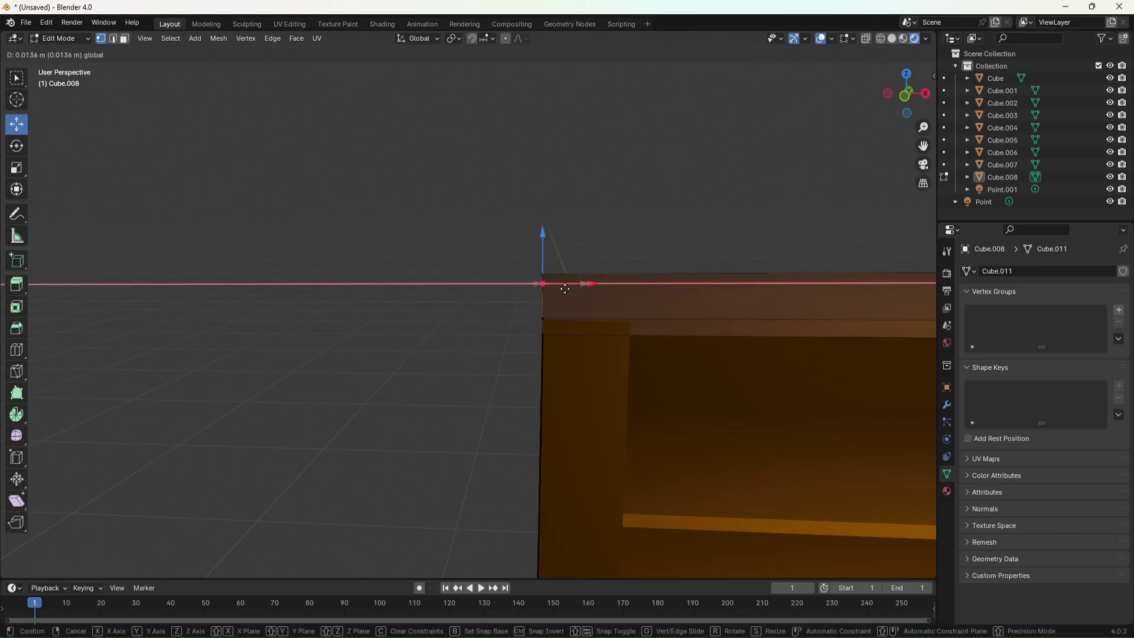
key(shift+grave)
key(s)
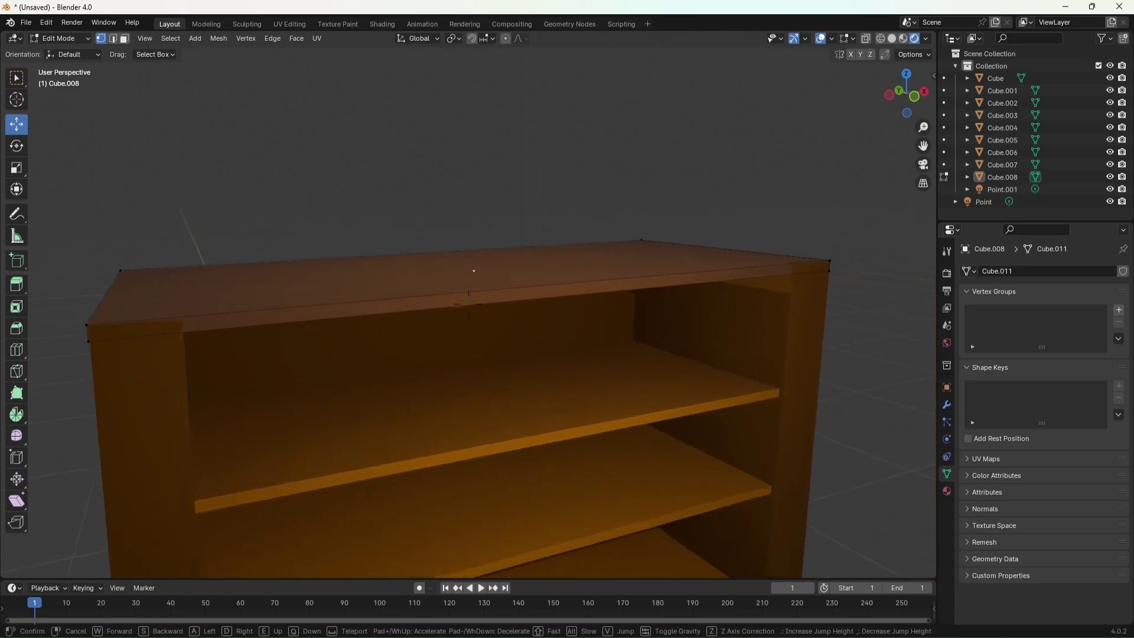
click(452, 276)
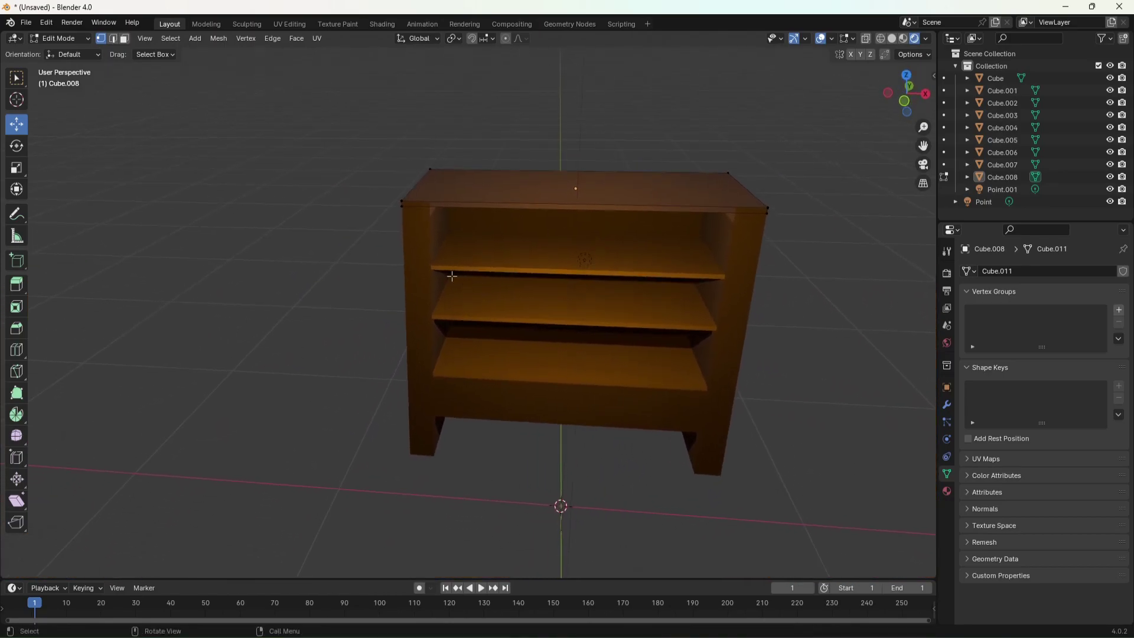
Select Cube through Cube.008 in the Outliner with Cube.008 active and join them with Ctrl+J.
key(Tab)
mouse_move(373, 156)
mouse_down()
mouse_move(657, 395)
mouse_move(771, 441)
mouse_up()
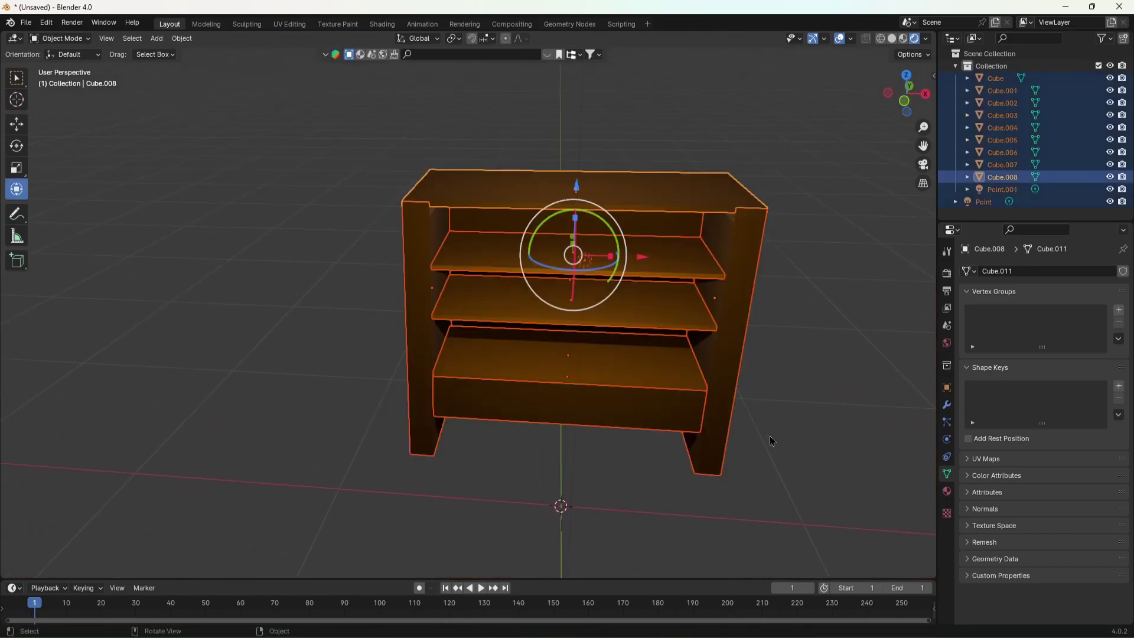
click(998, 190)
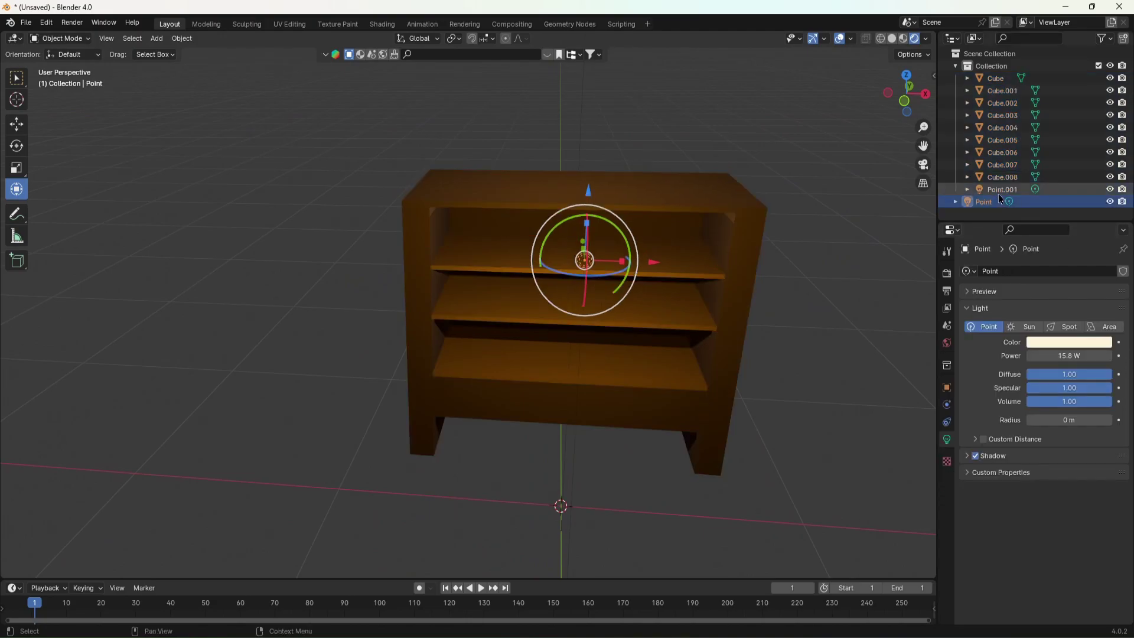
click(1003, 165)
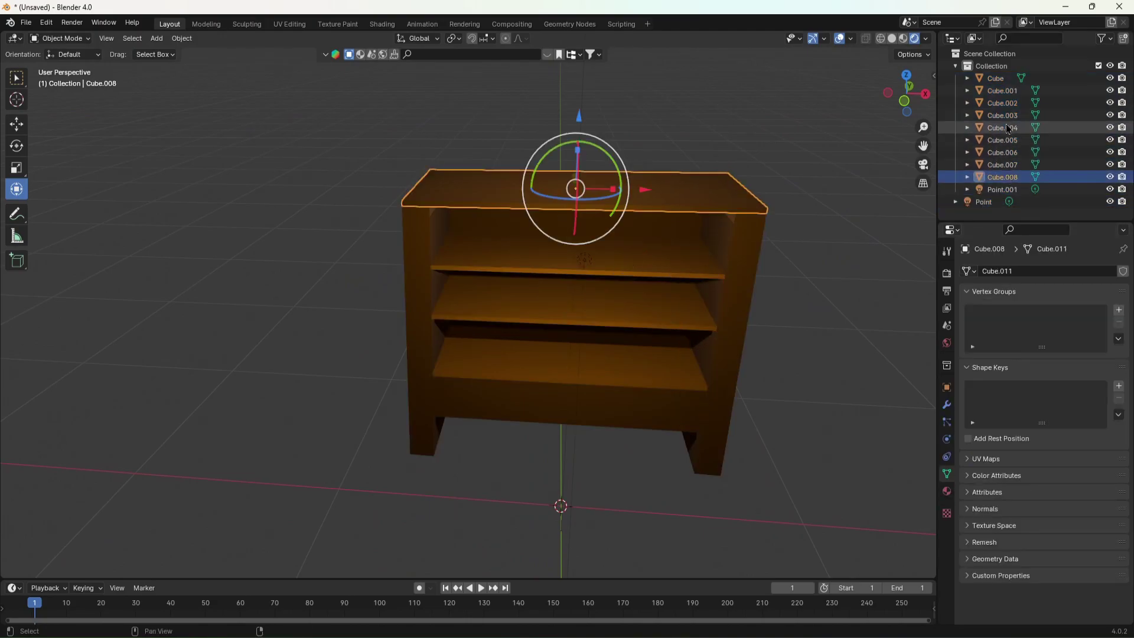
shift+click(996, 78)
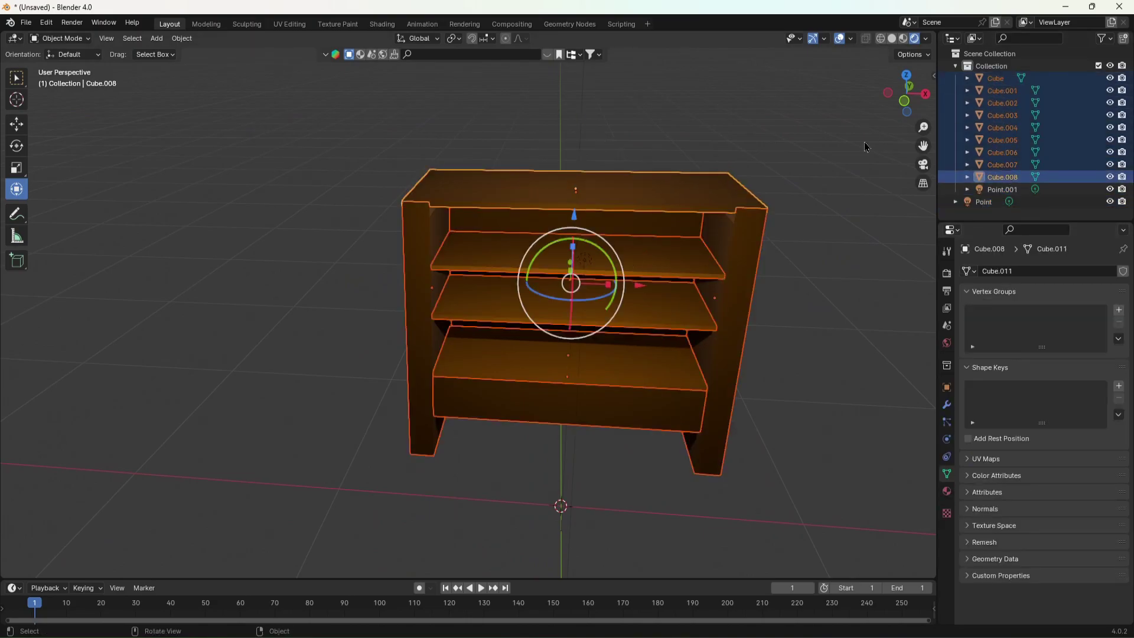
key(ctrl+j)
click(782, 182)
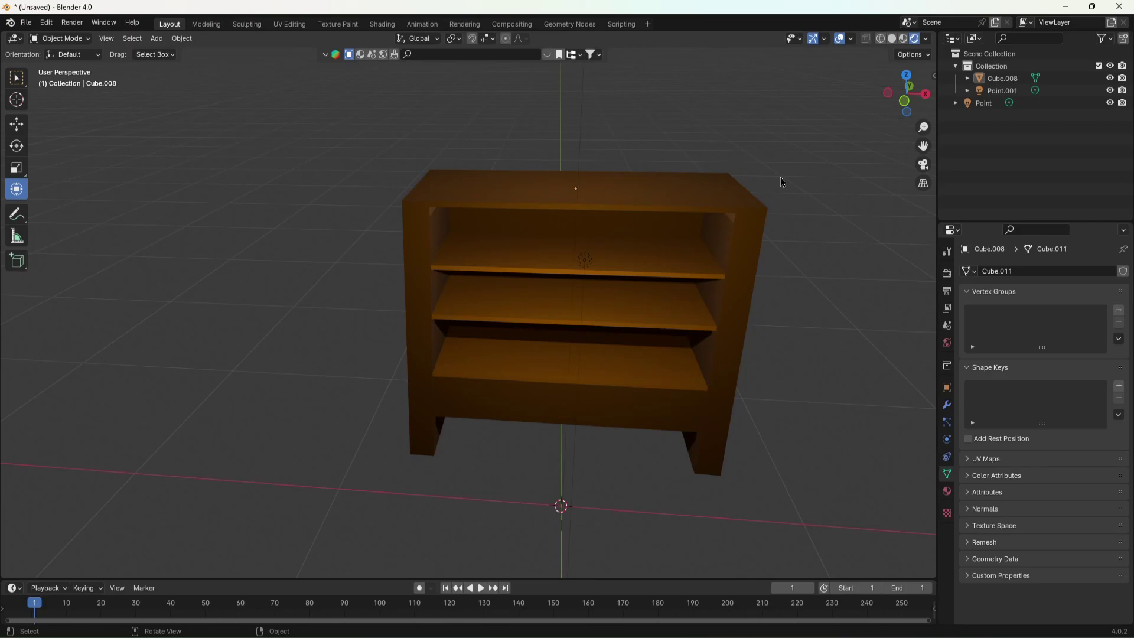
key(shift+grave)
key(w)
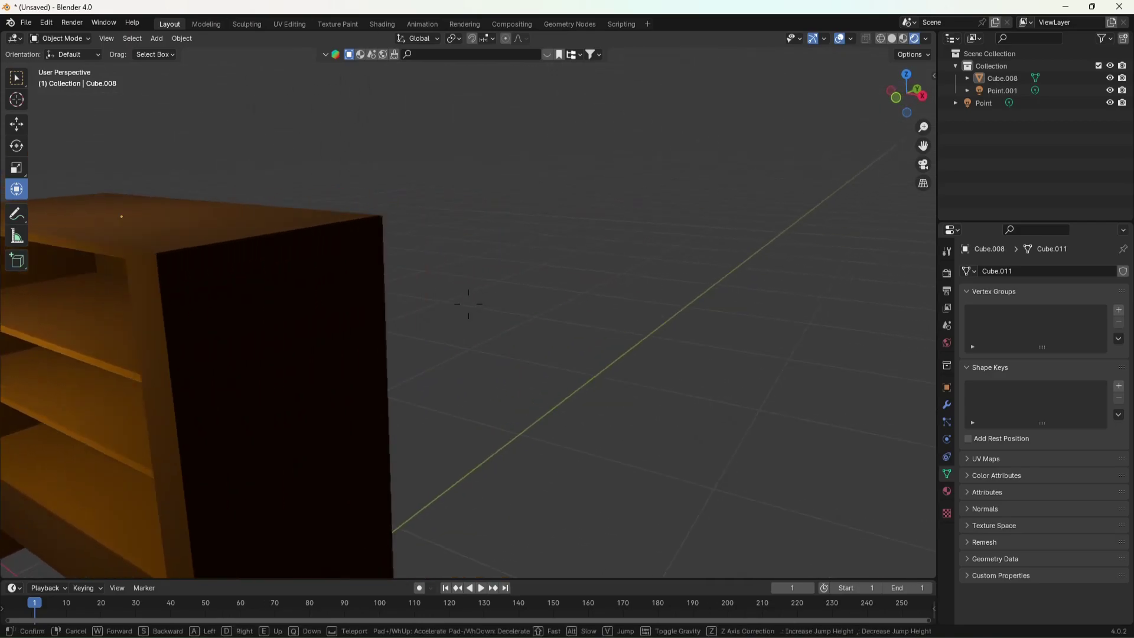
key(w)
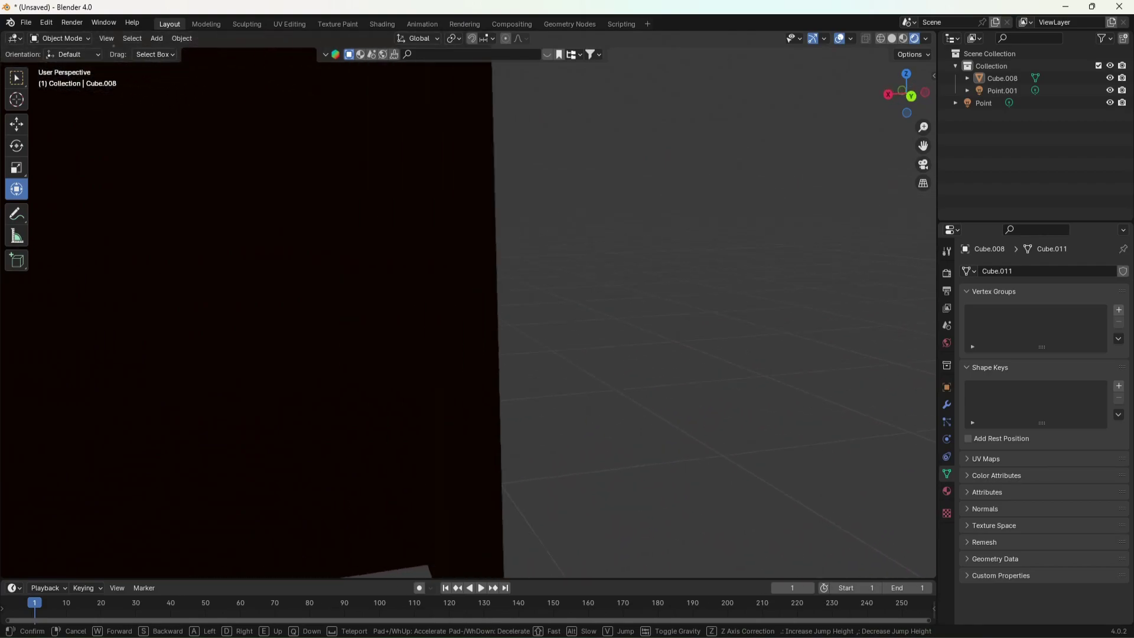
key(s)
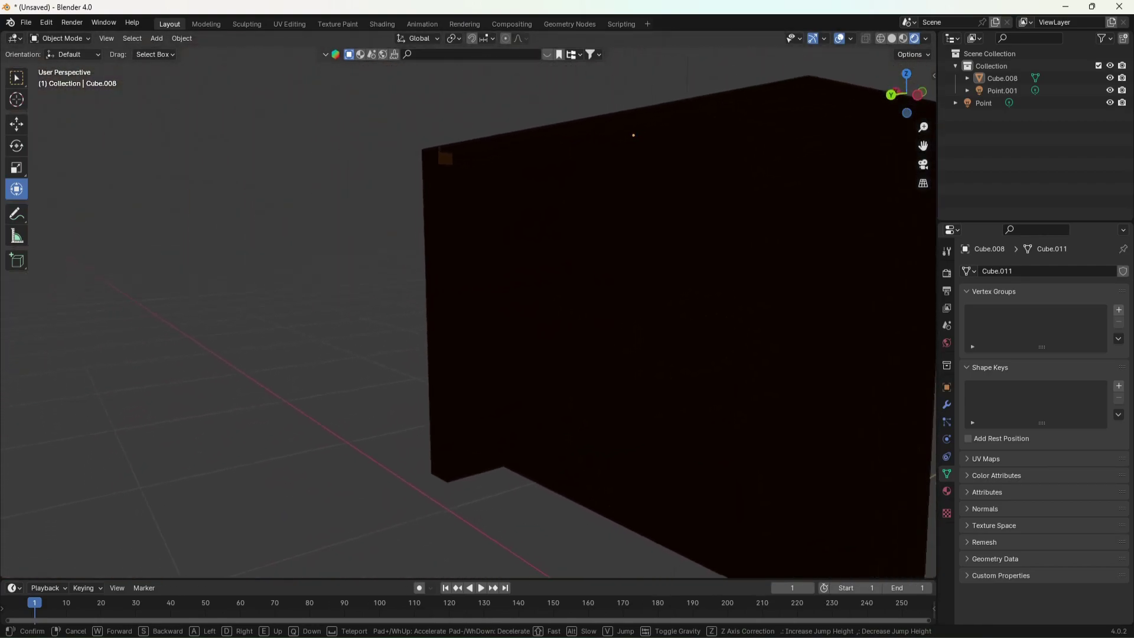
key(d)
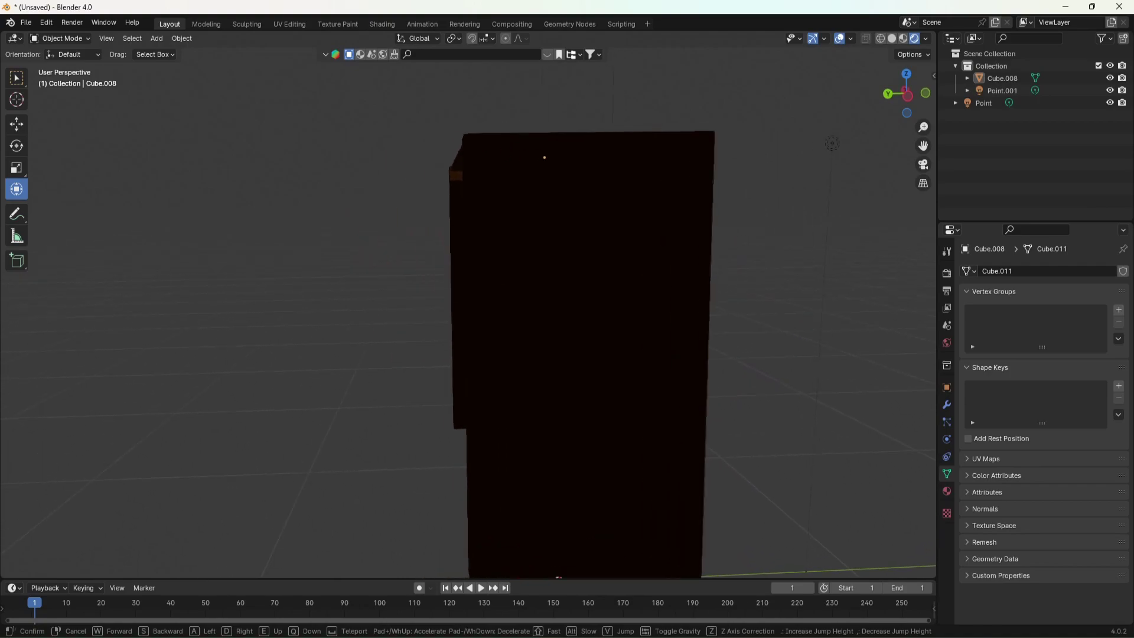
key(d)
key(w)
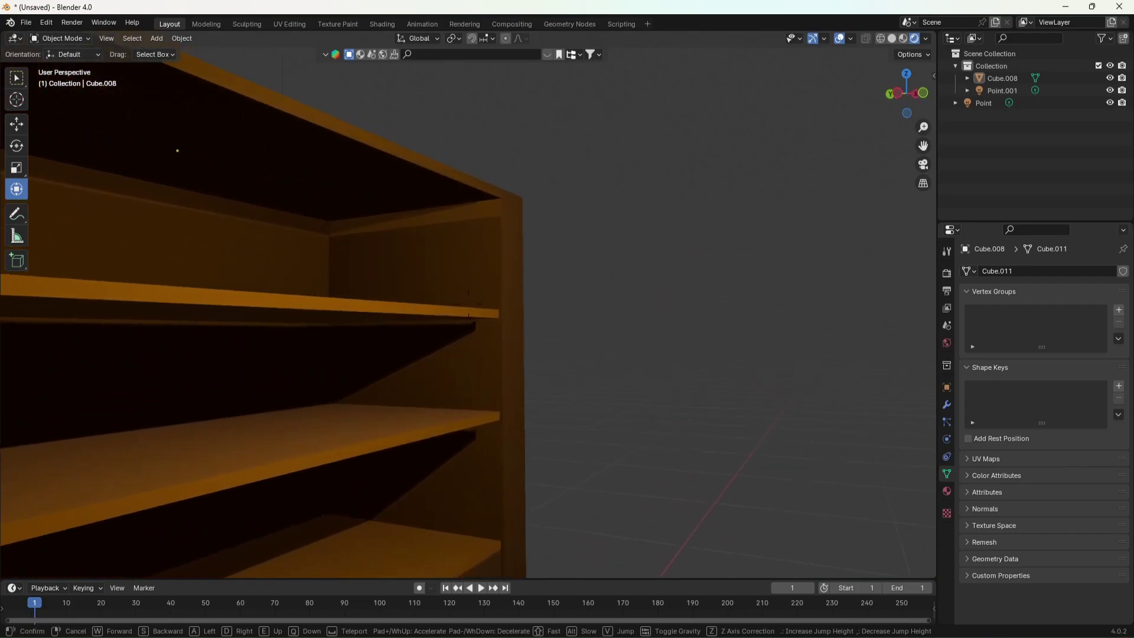
key(s)
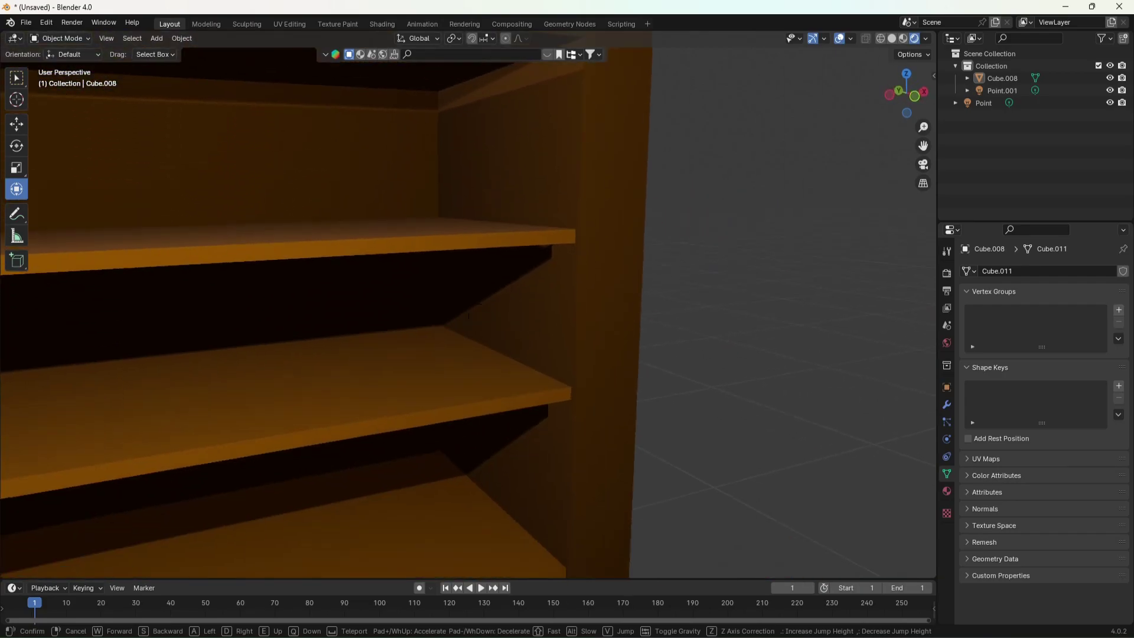
key(w)
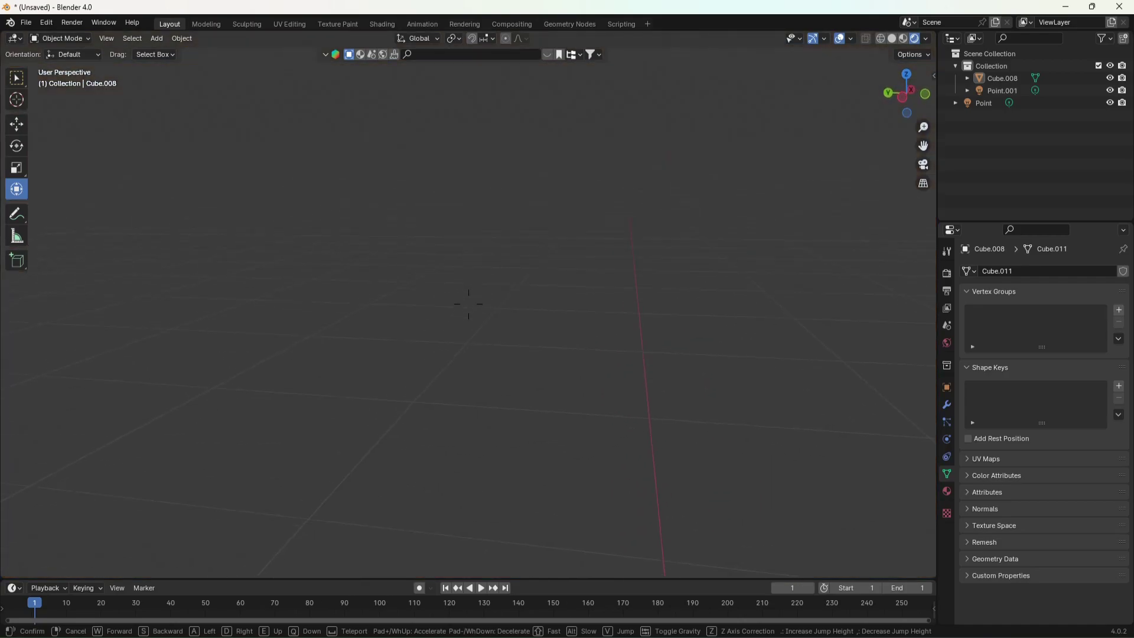
key(s)
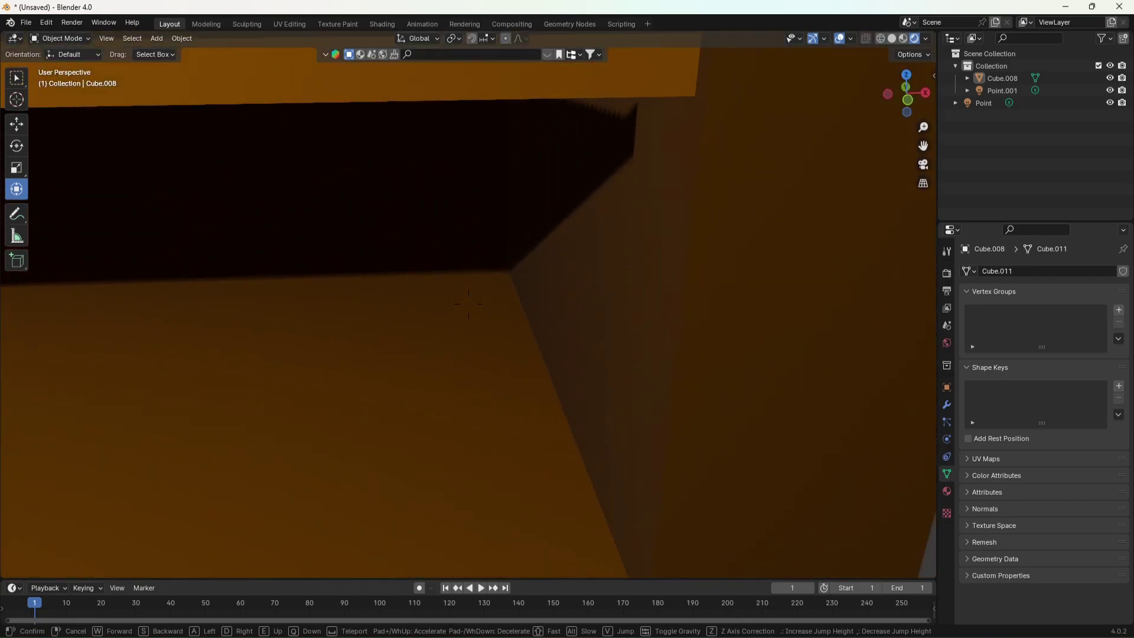
key(s)
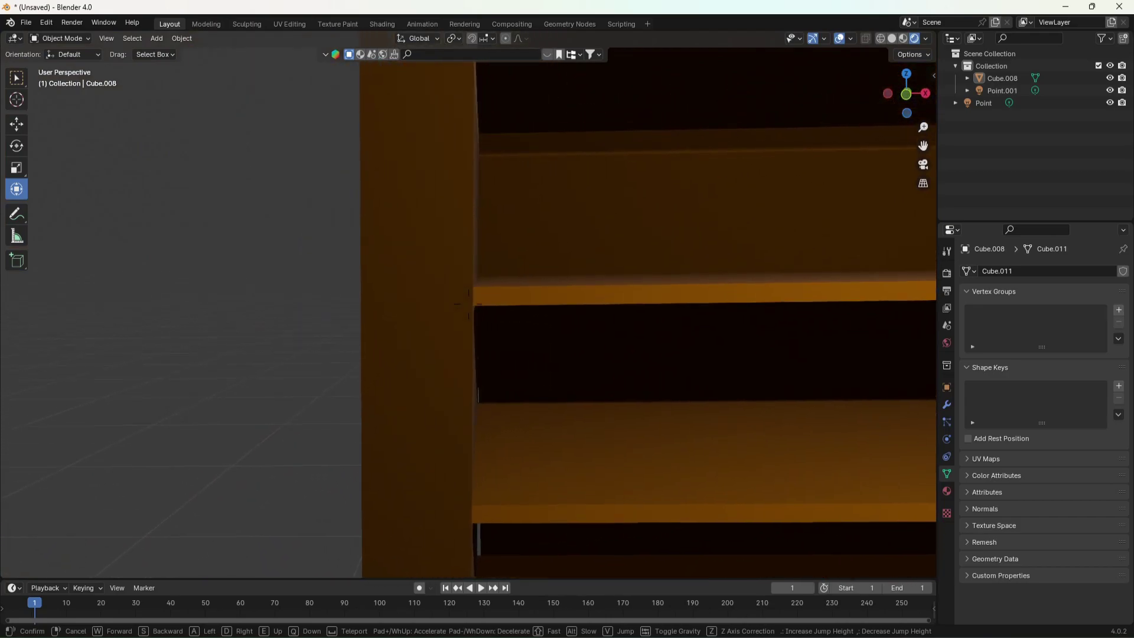
key(s)
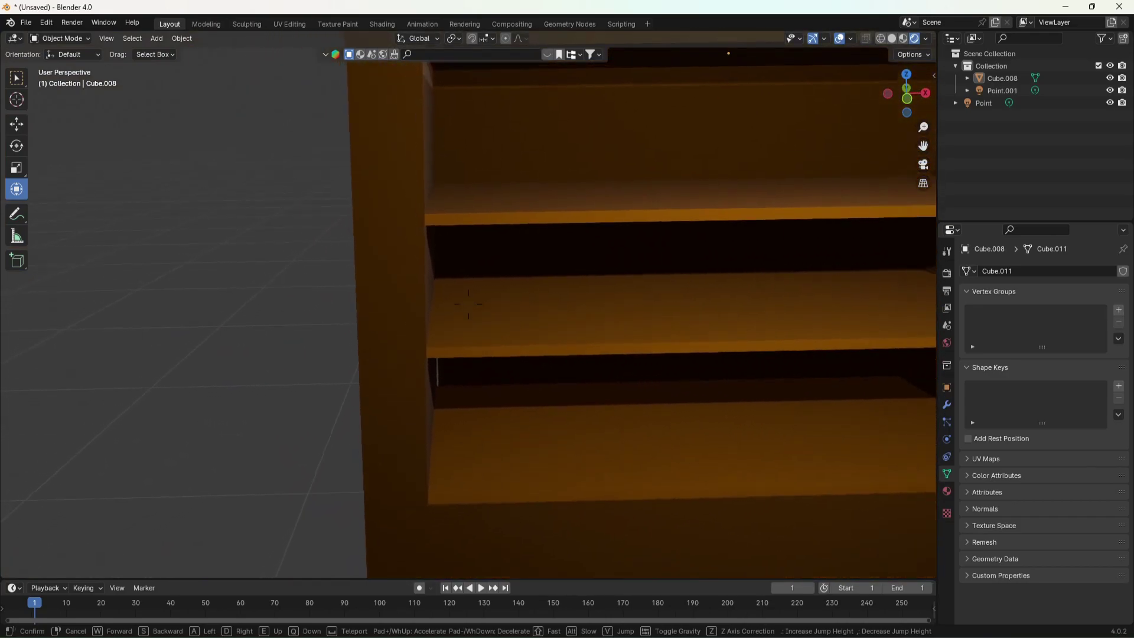
key(s)
key(w)
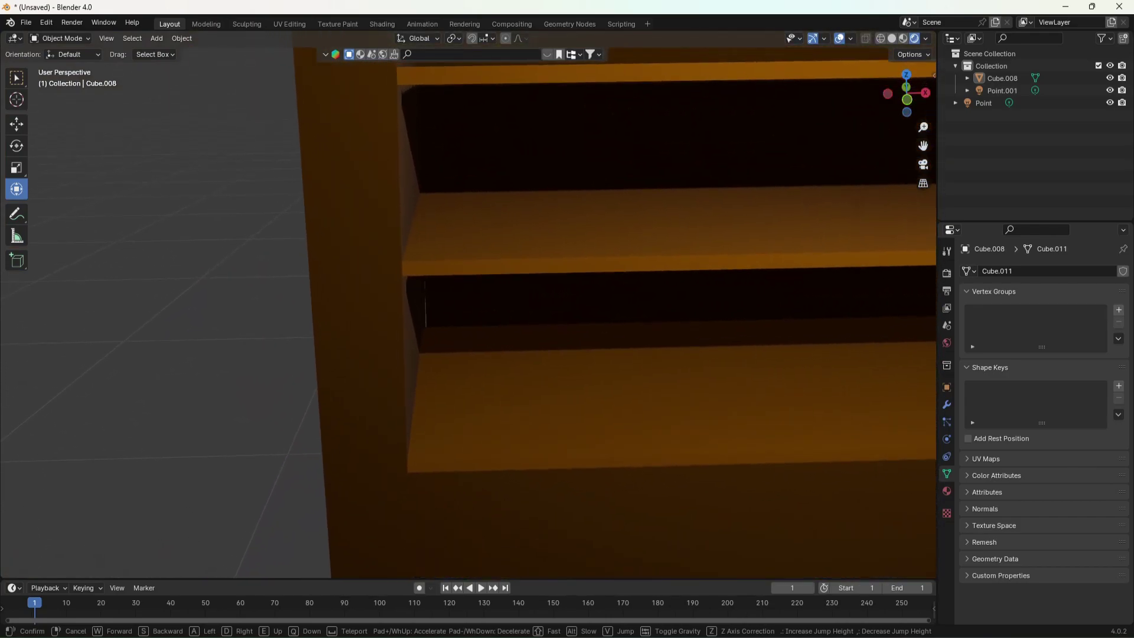
Undo the join and stretch the Cube panel slightly wider along X.
click(792, 206)
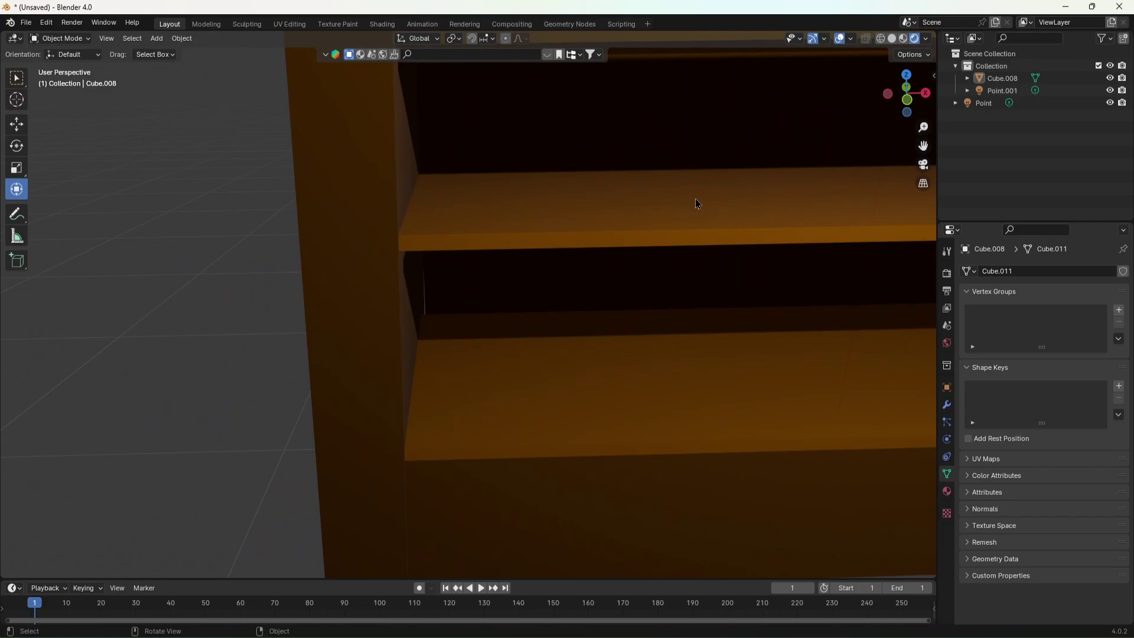
key(ctrl)
key(ctrl+z)
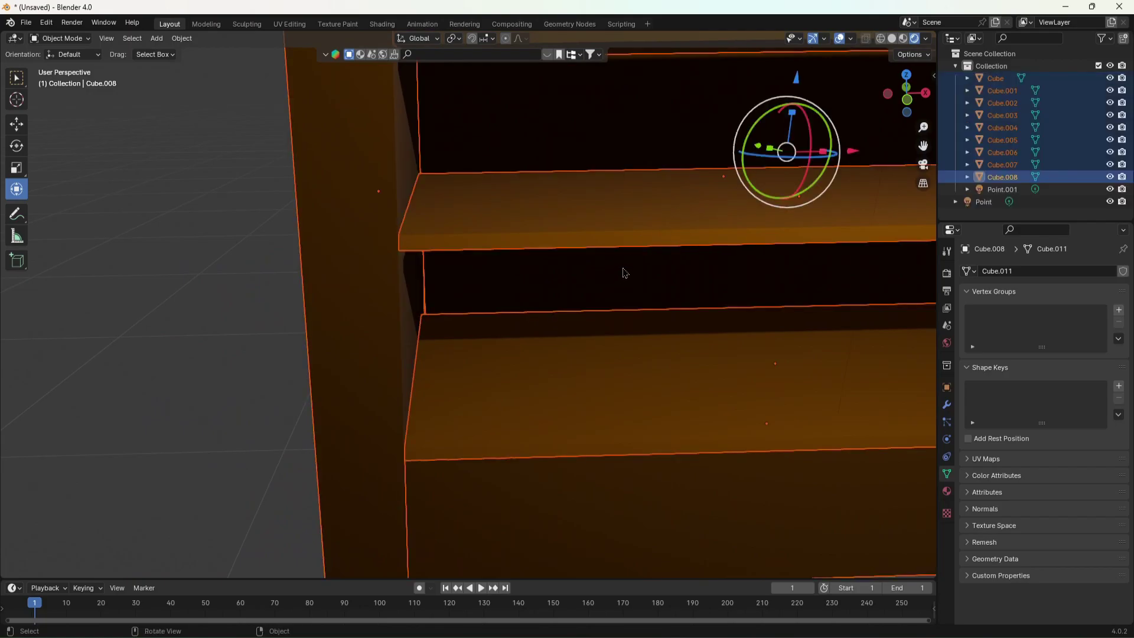
scroll(621, 270, down, 1)
scroll(608, 264, down, 2)
scroll(617, 258, down, 2)
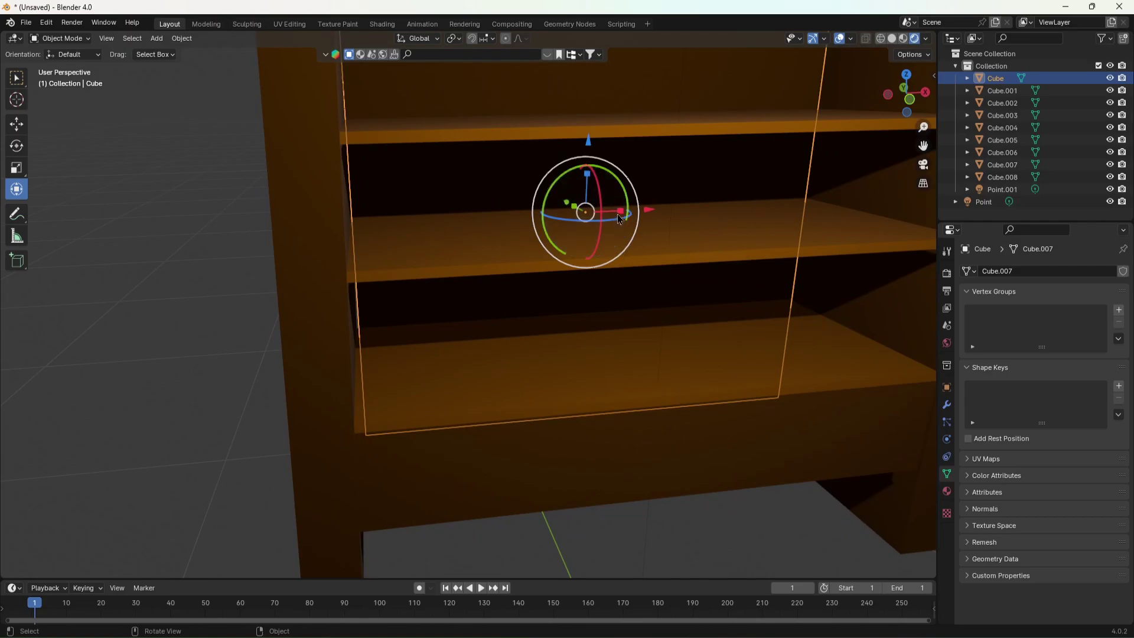
drag(620, 212, 635, 213)
Select Cube through Cube.008 with Cube.008 active and join them into one object.
key(shift+grave)
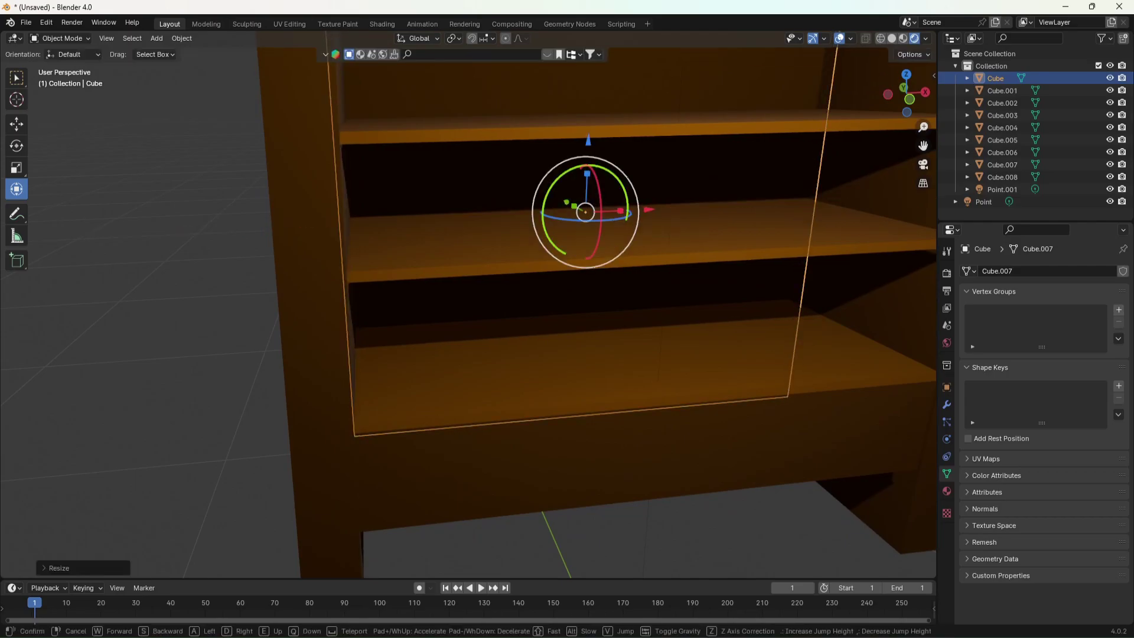
click(776, 265)
click(1003, 189)
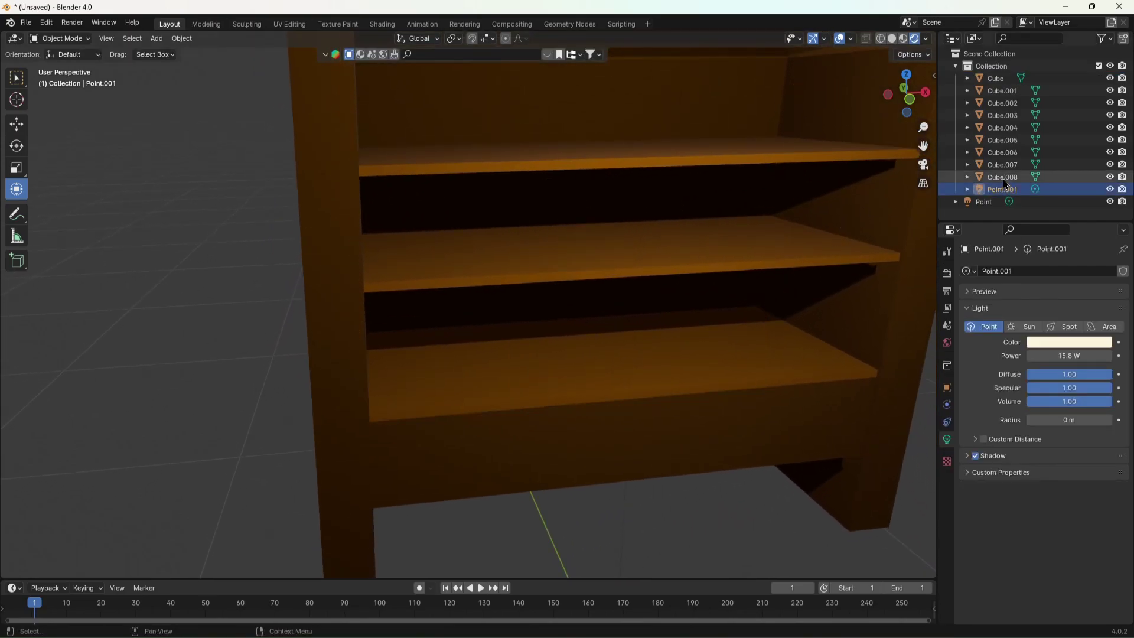
shift+click(994, 83)
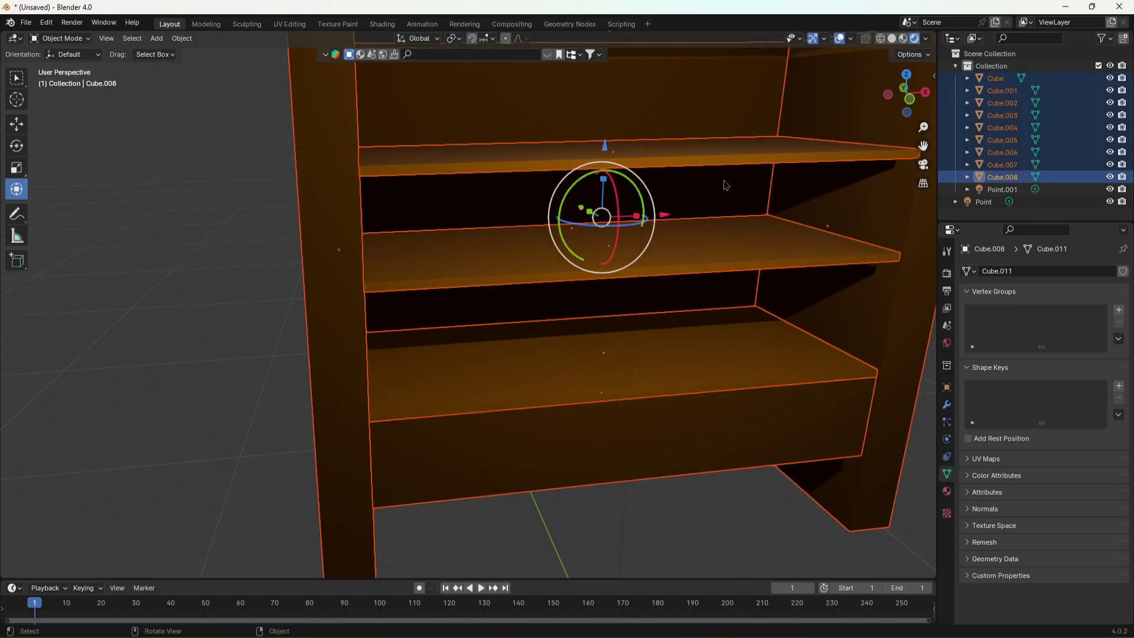
key(ctrl+j)
key(KP_Decimal)
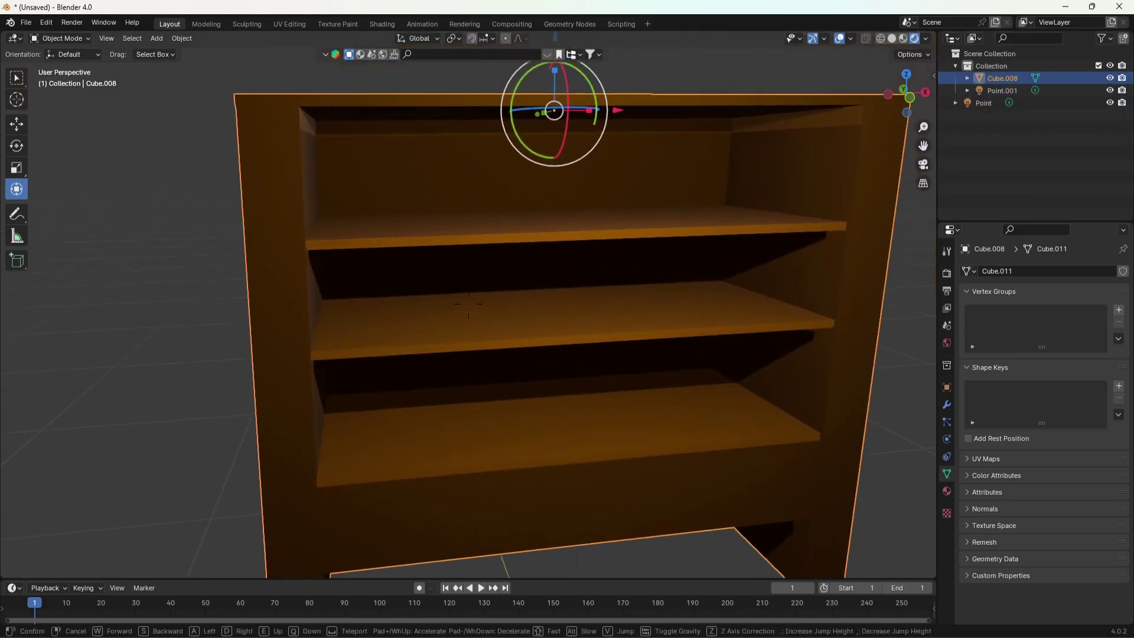
scroll(725, 182, up, 2)
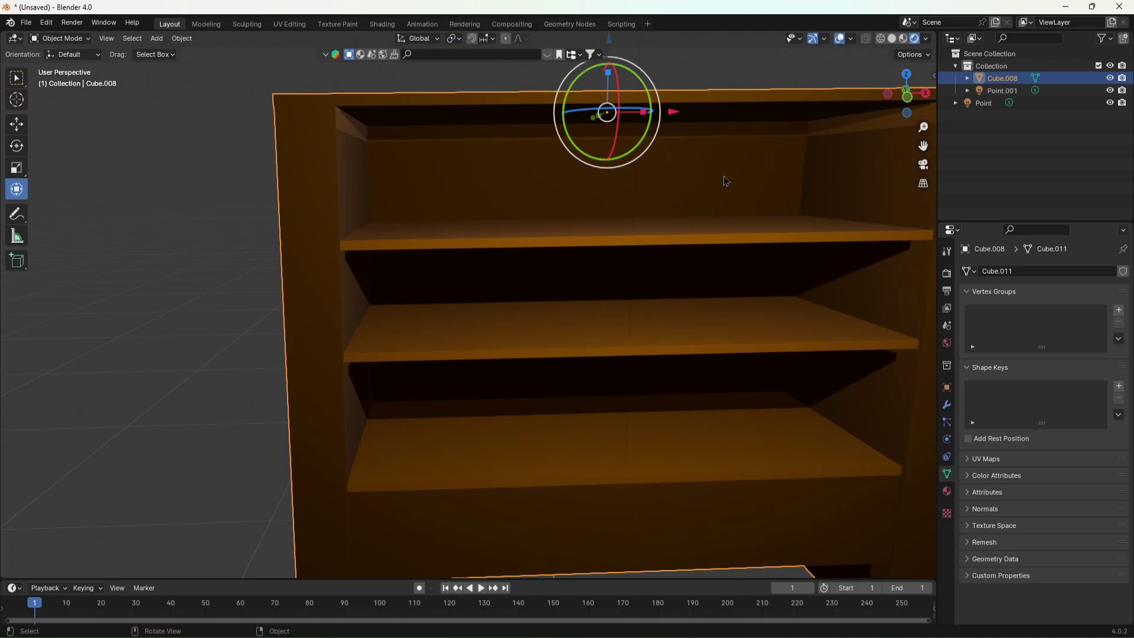
key(shift+grave)
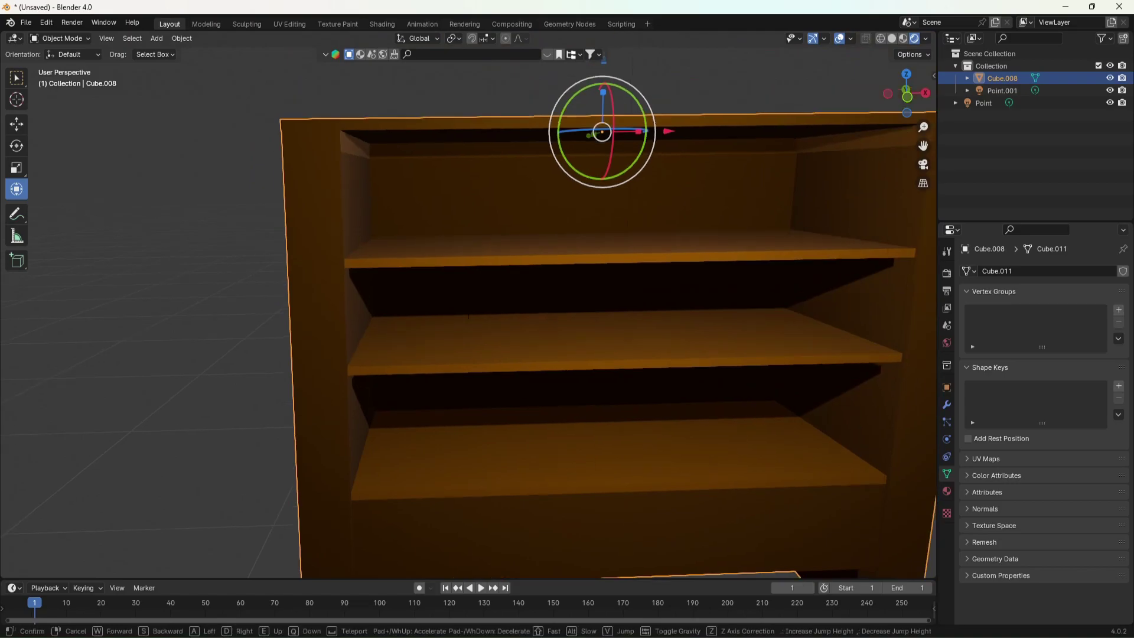
key(w)
key(s)
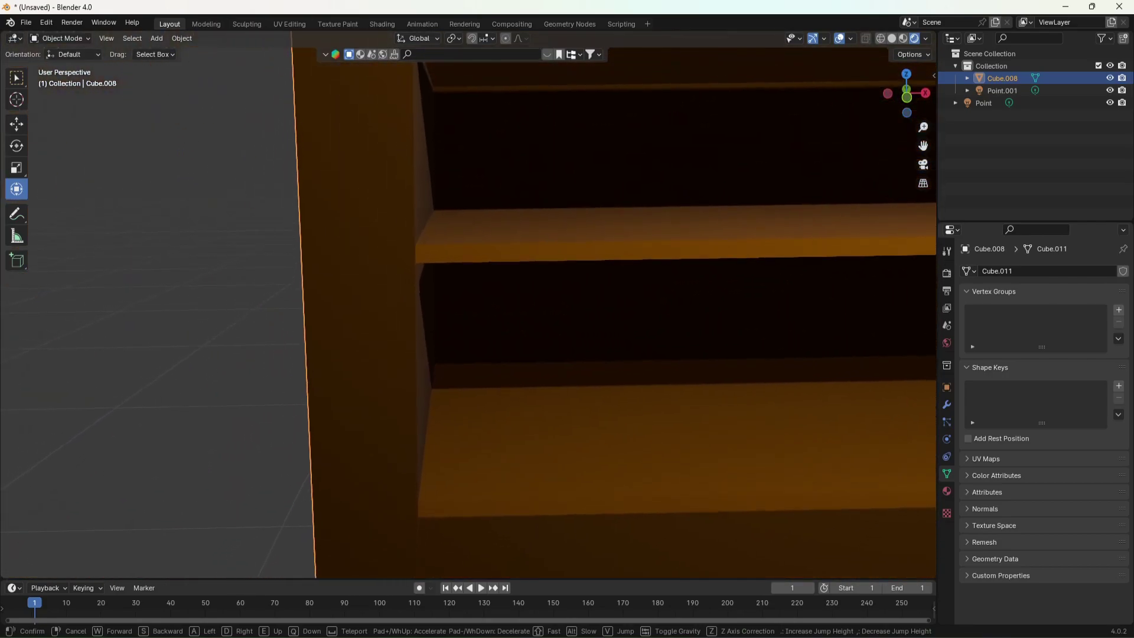
key(s)
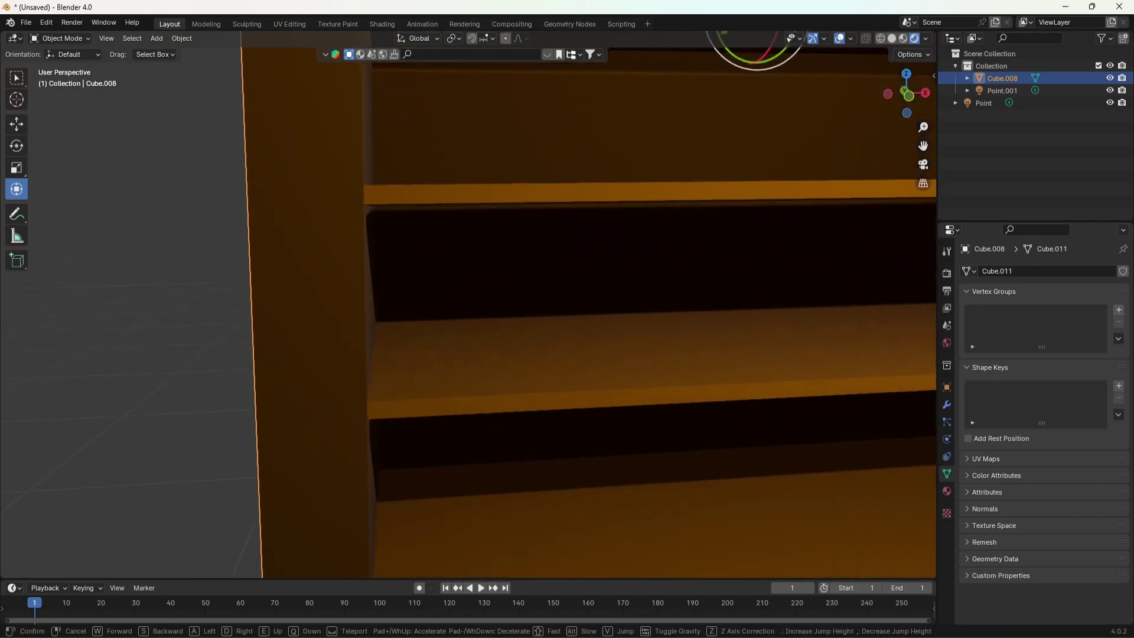
key(w)
key(d)
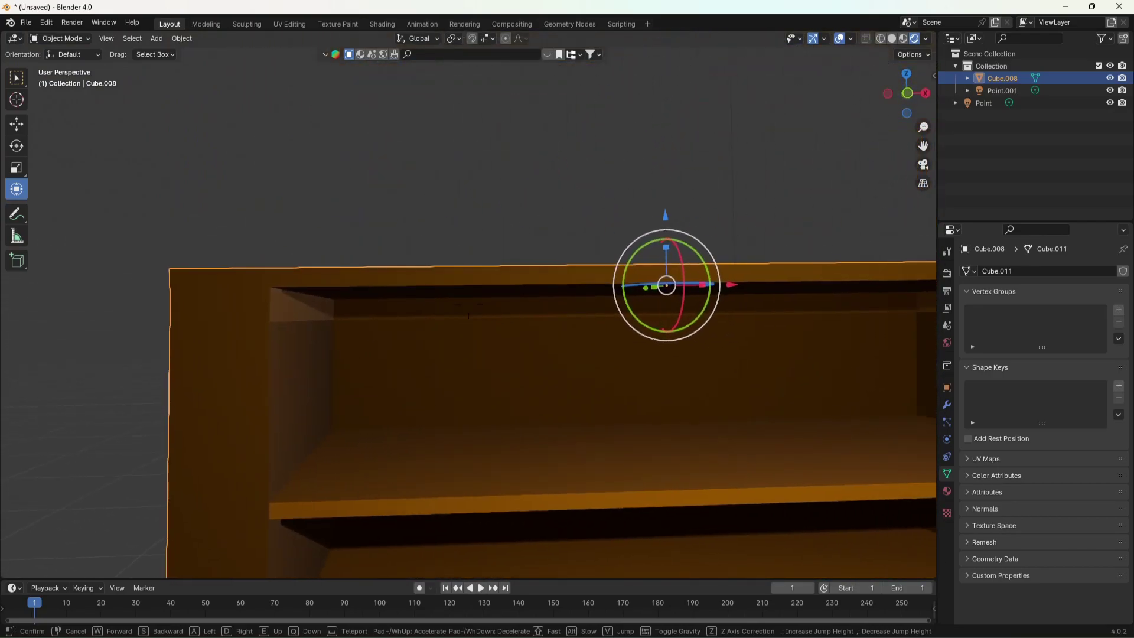
key(s)
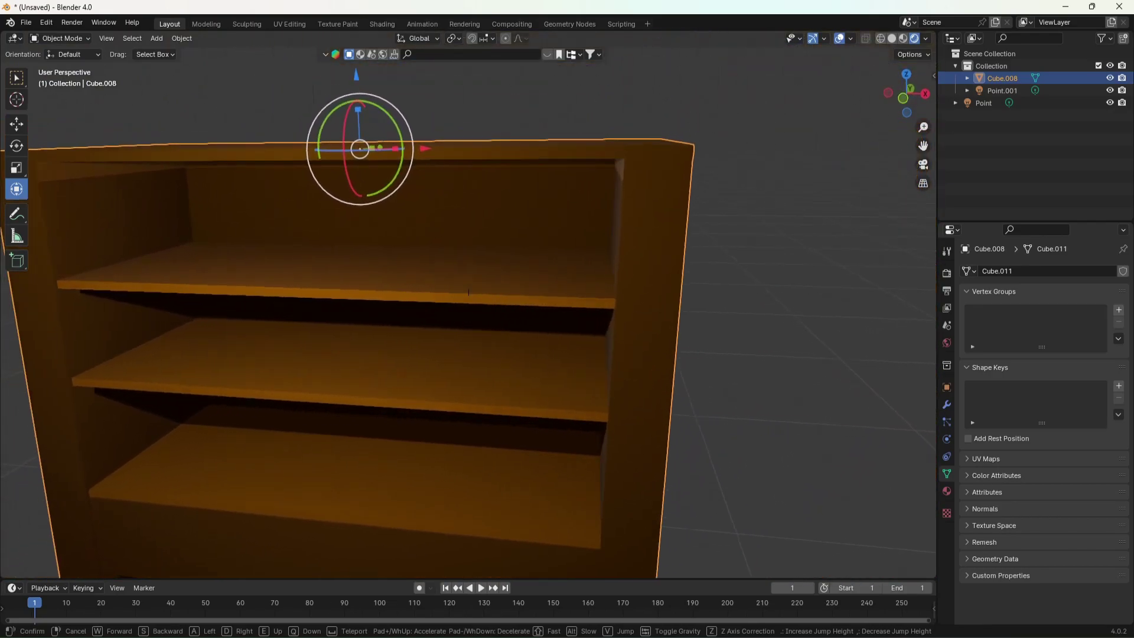
key(a)
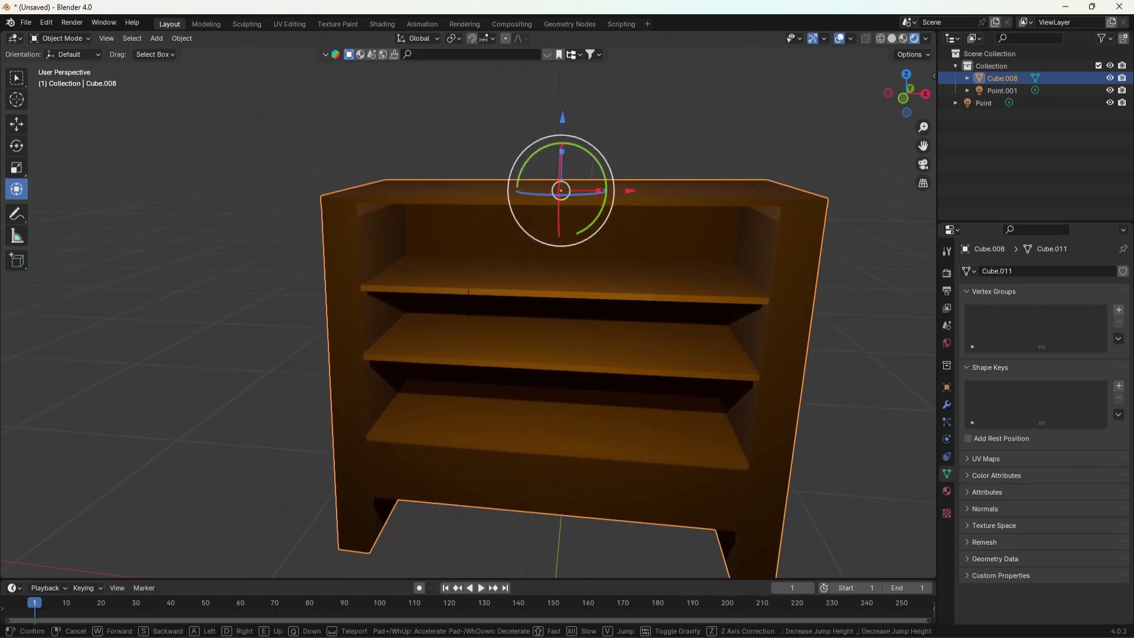
key(w)
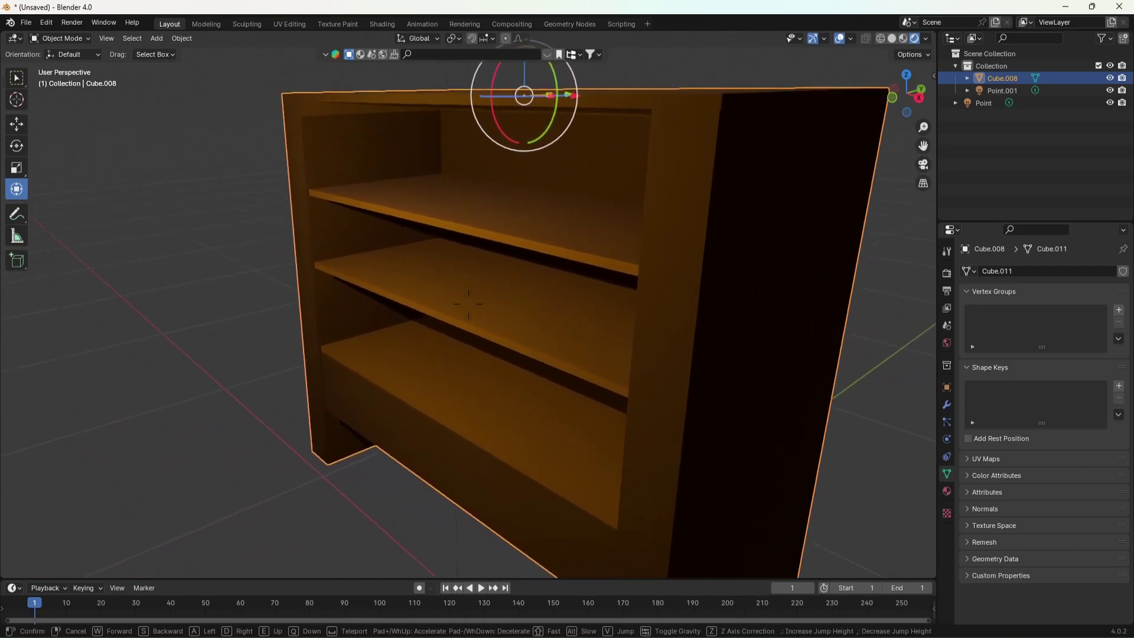
key(s)
key(w)
key(a)
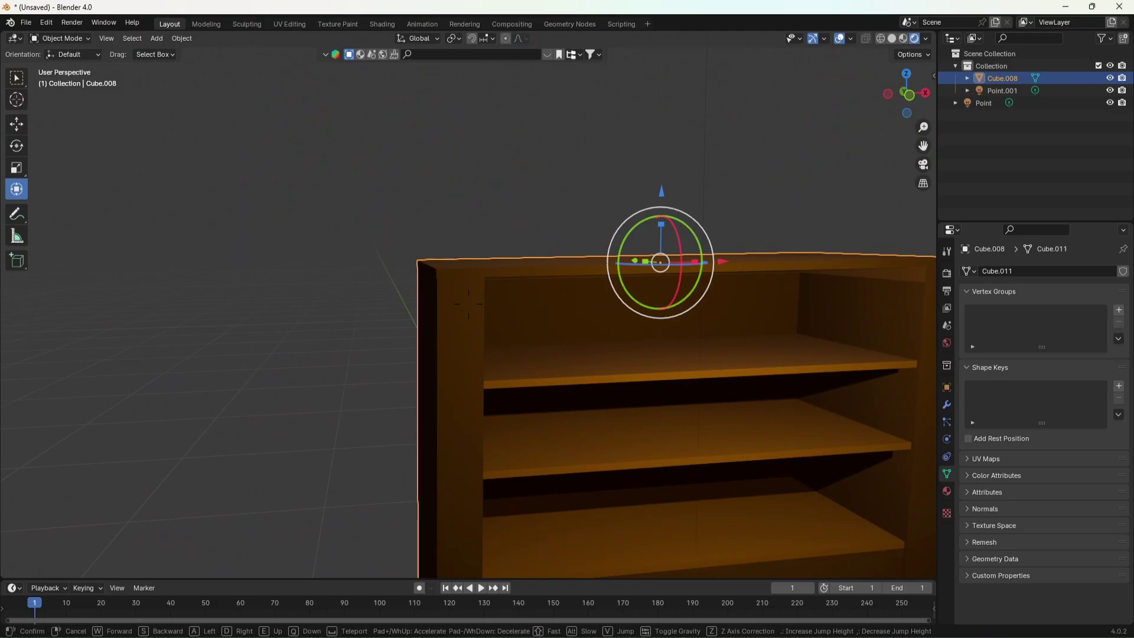
key(d)
key(s)
key(w)
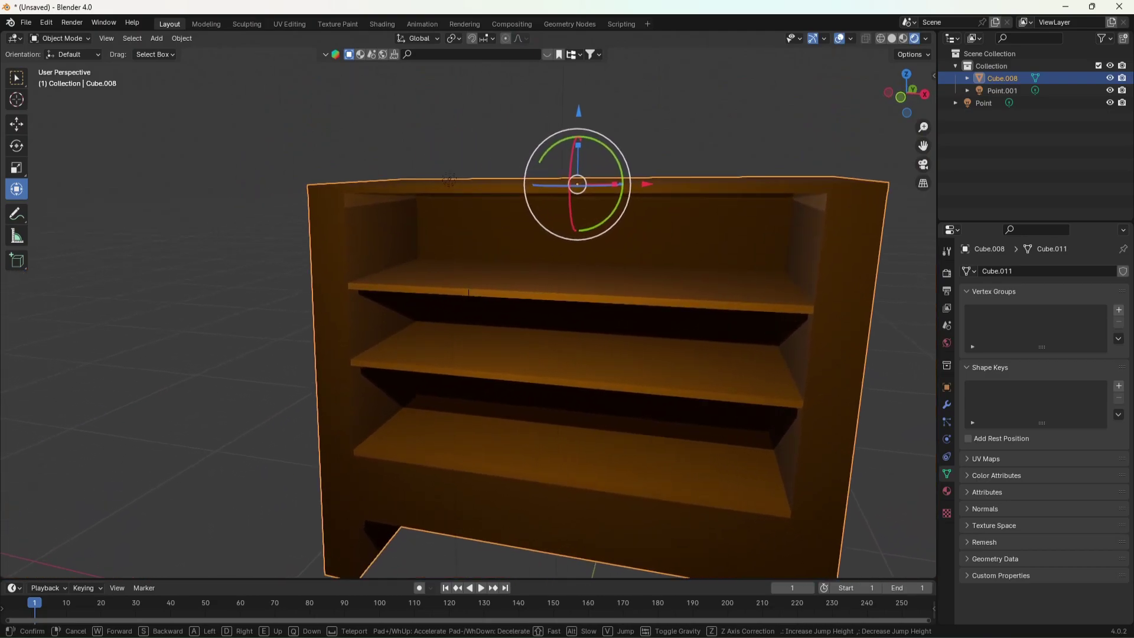
key(w)
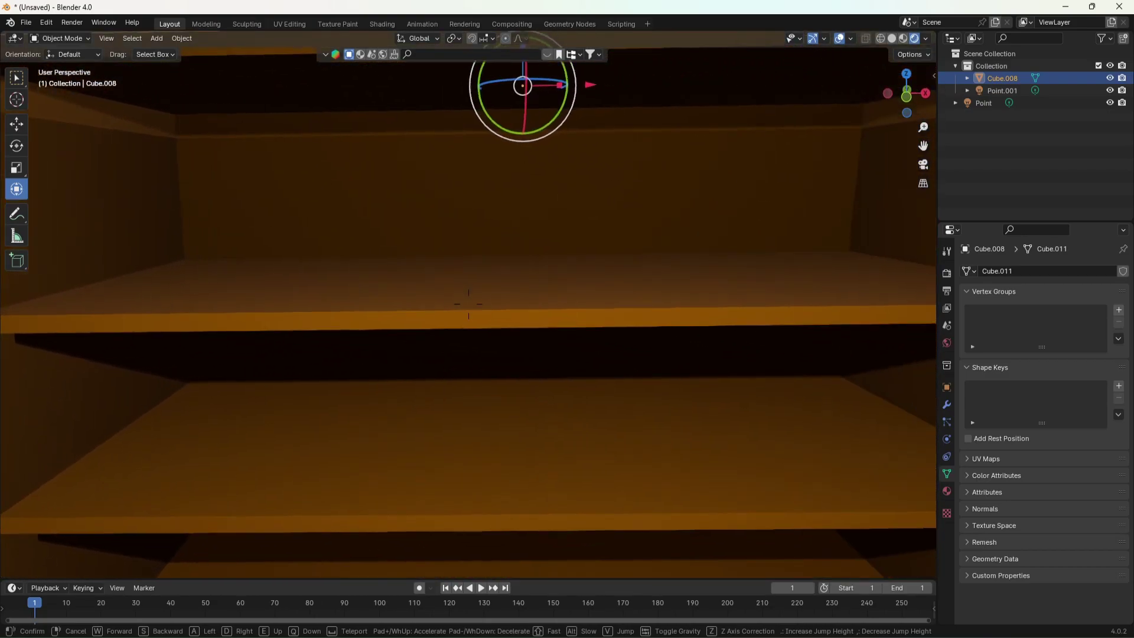
key(s)
key(w)
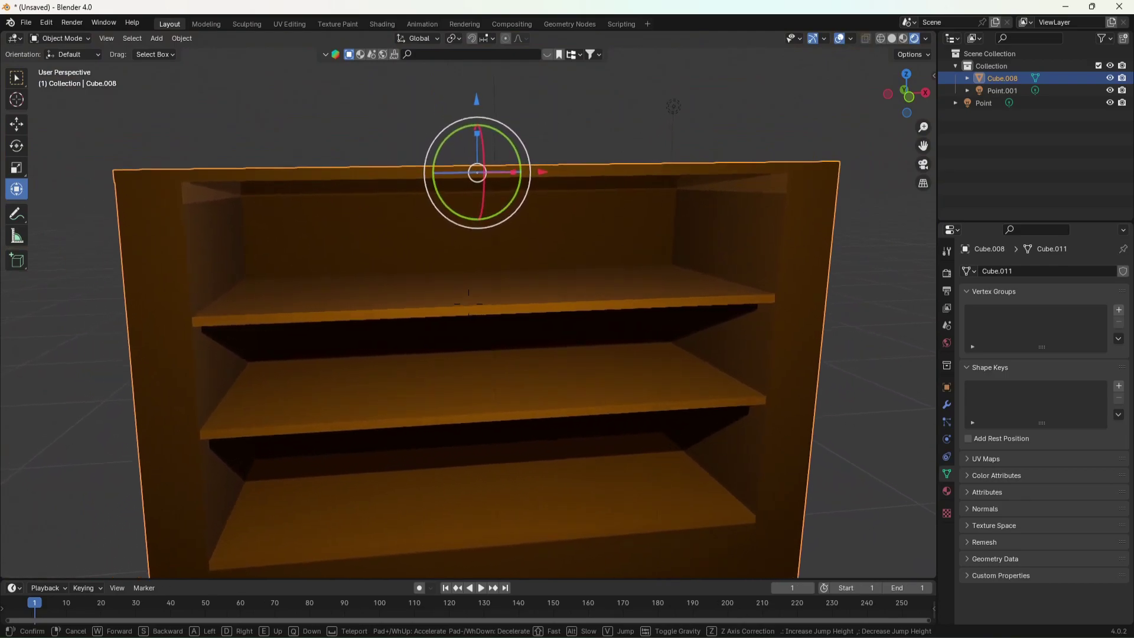
key(w)
key(s)
key(w)
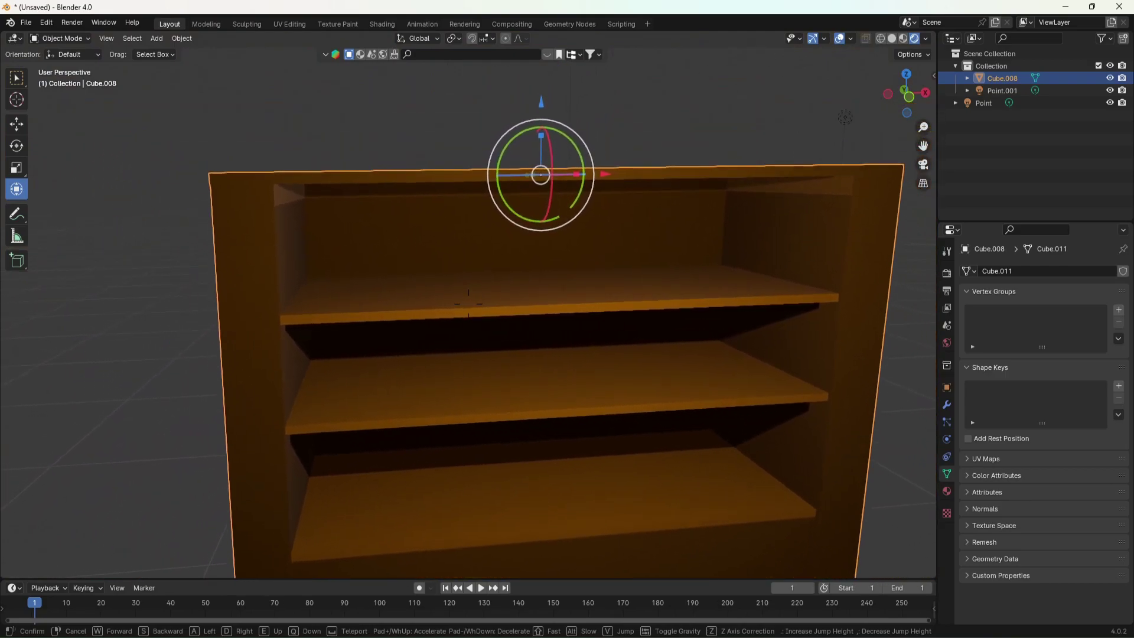
key(w)
key(s)
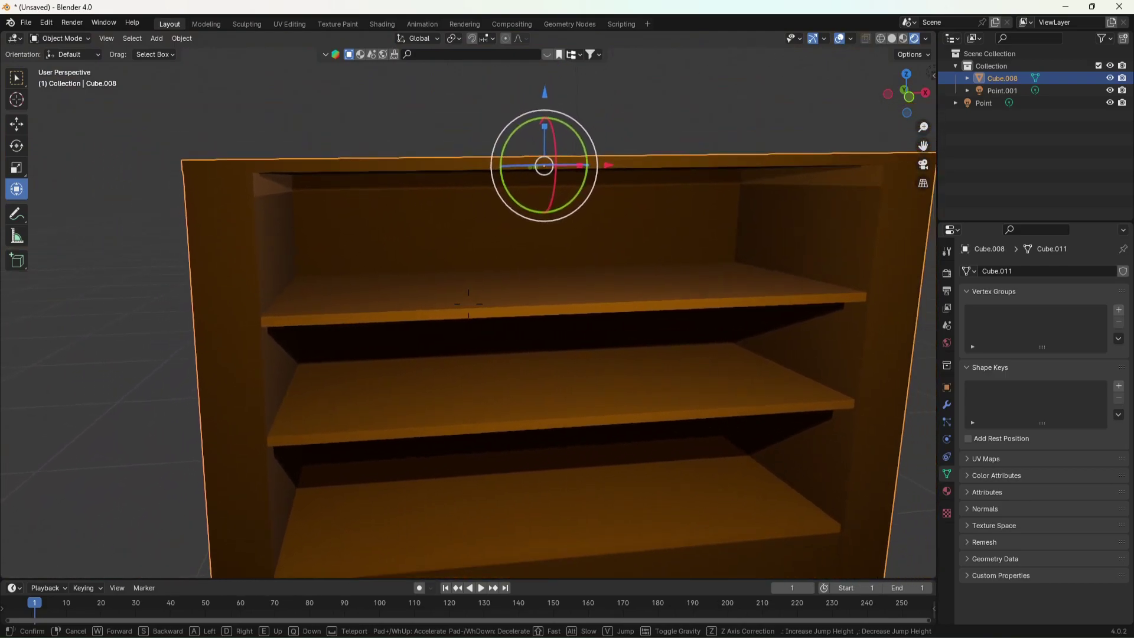
key(a)
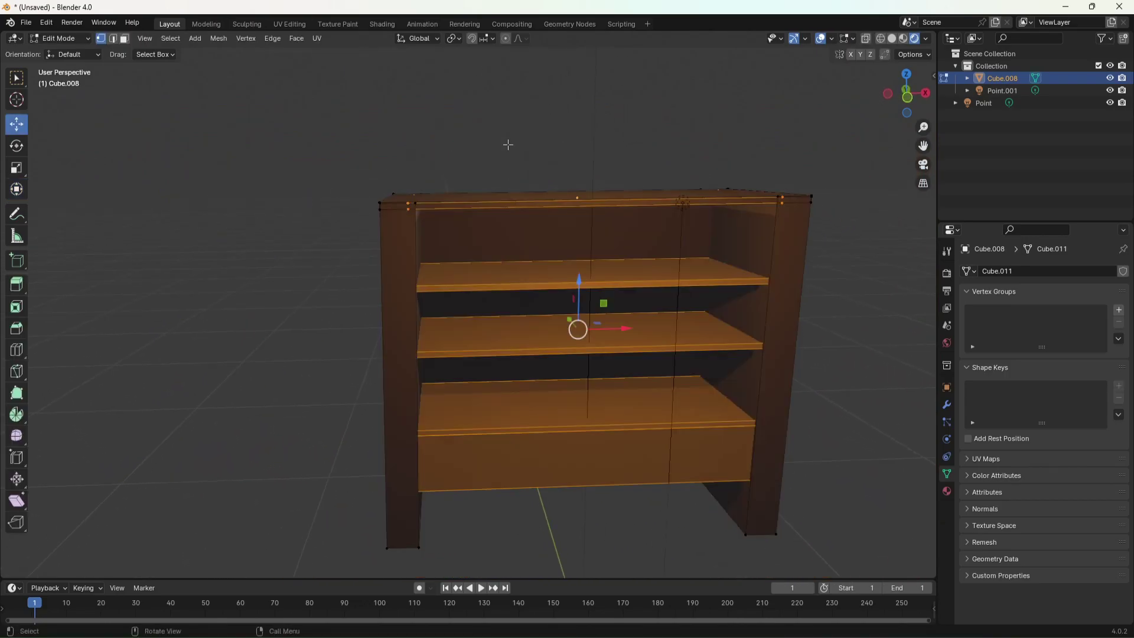
key(shift+grave)
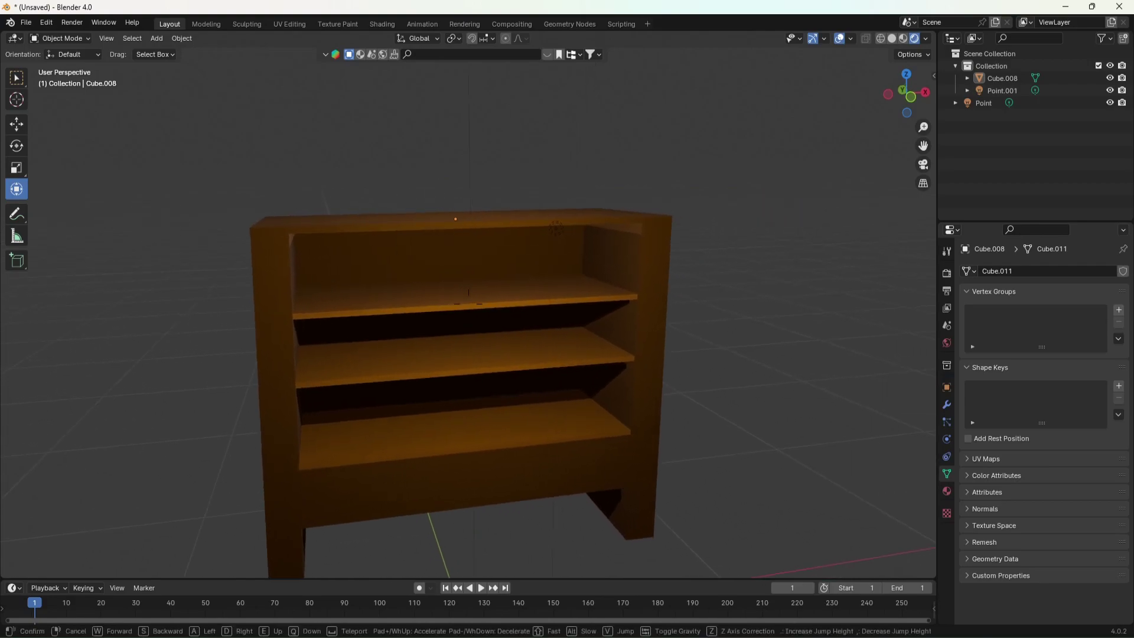
key(w)
key(a)
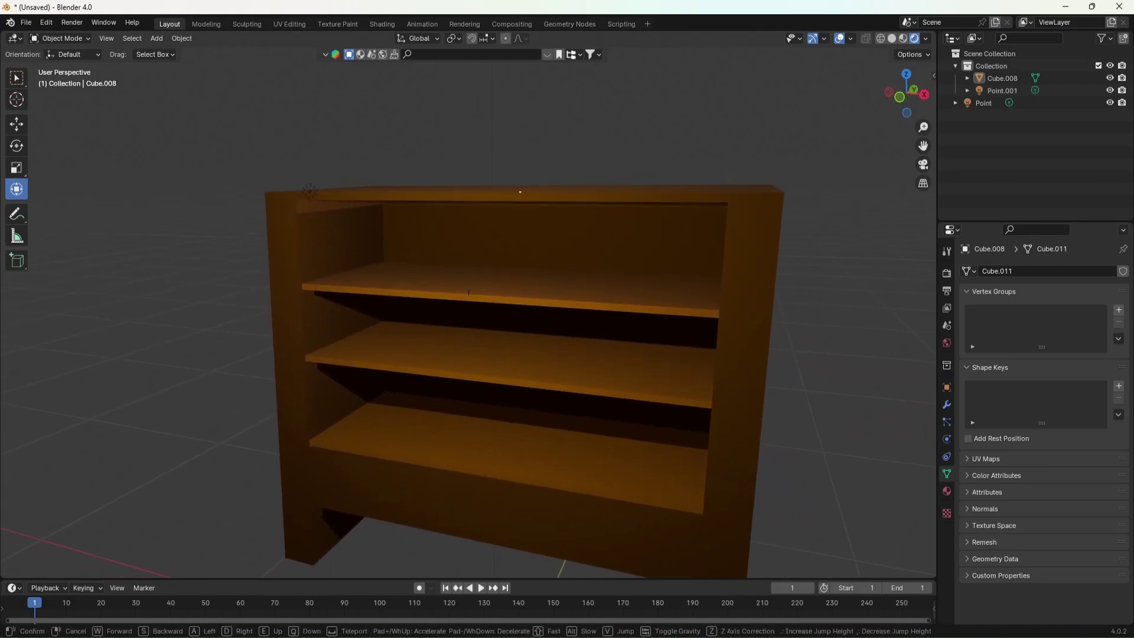
key(d)
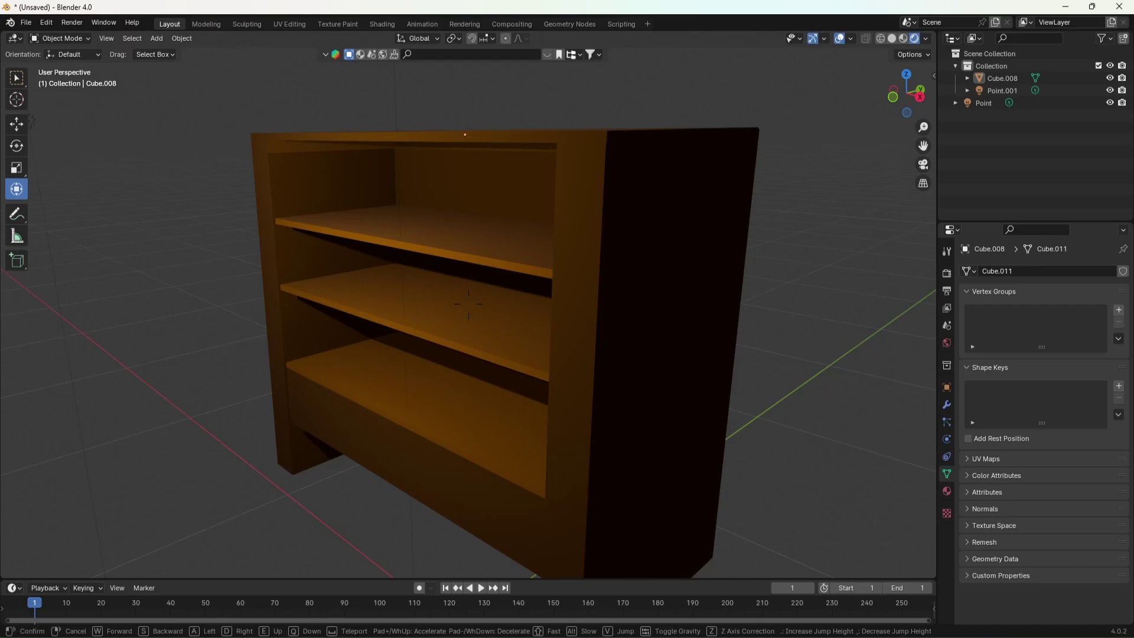
key(d)
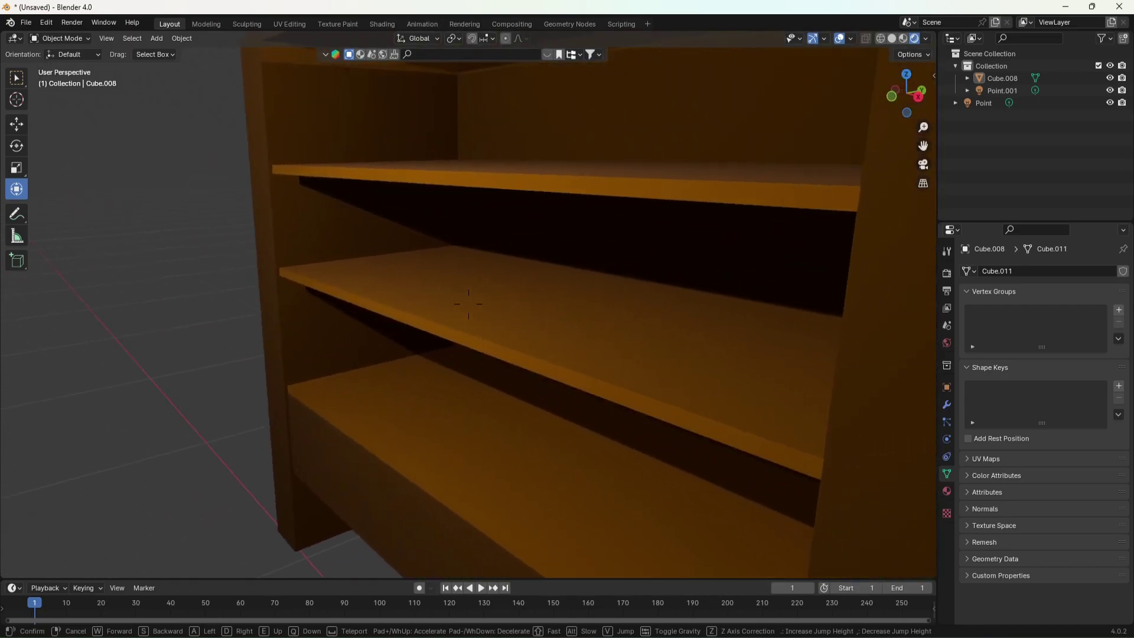
key(w)
key(d)
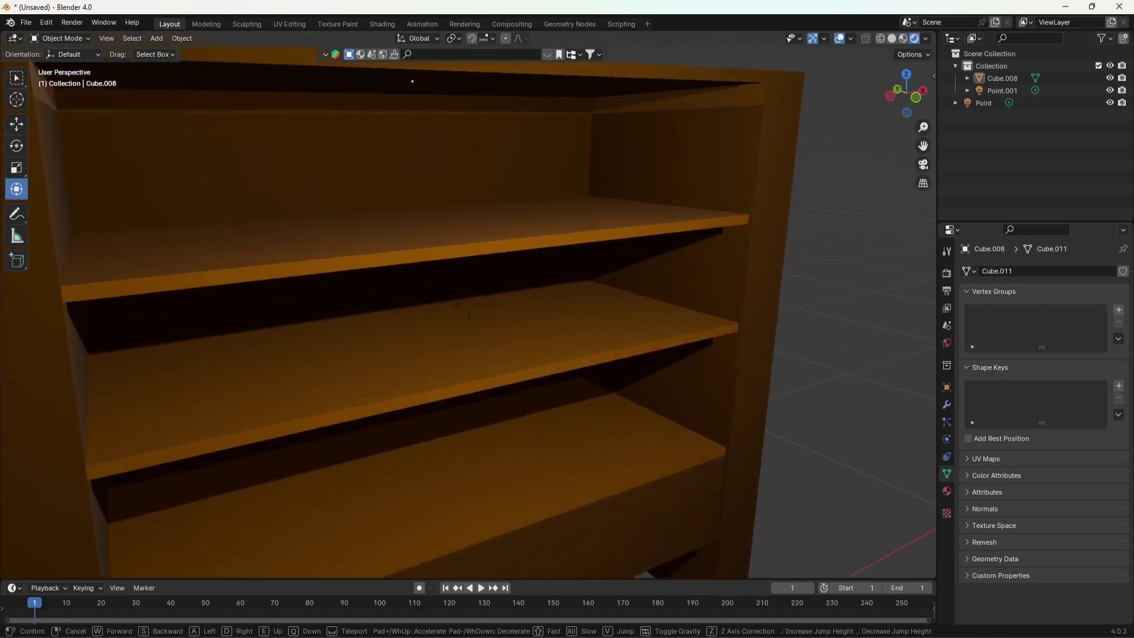
key(s)
key(s)
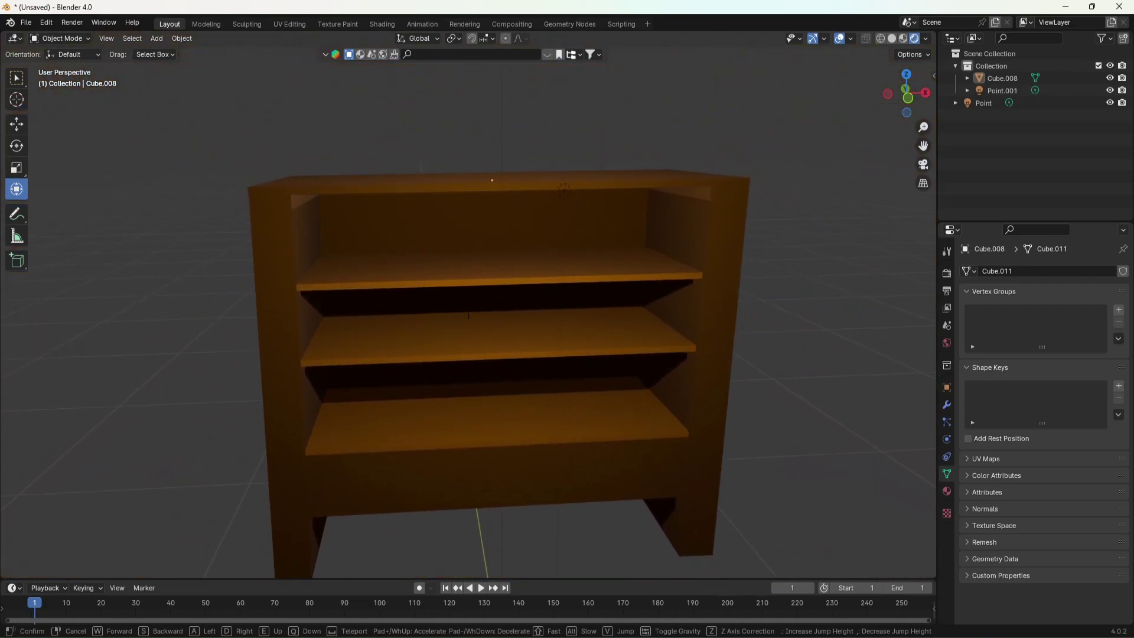
key(w)
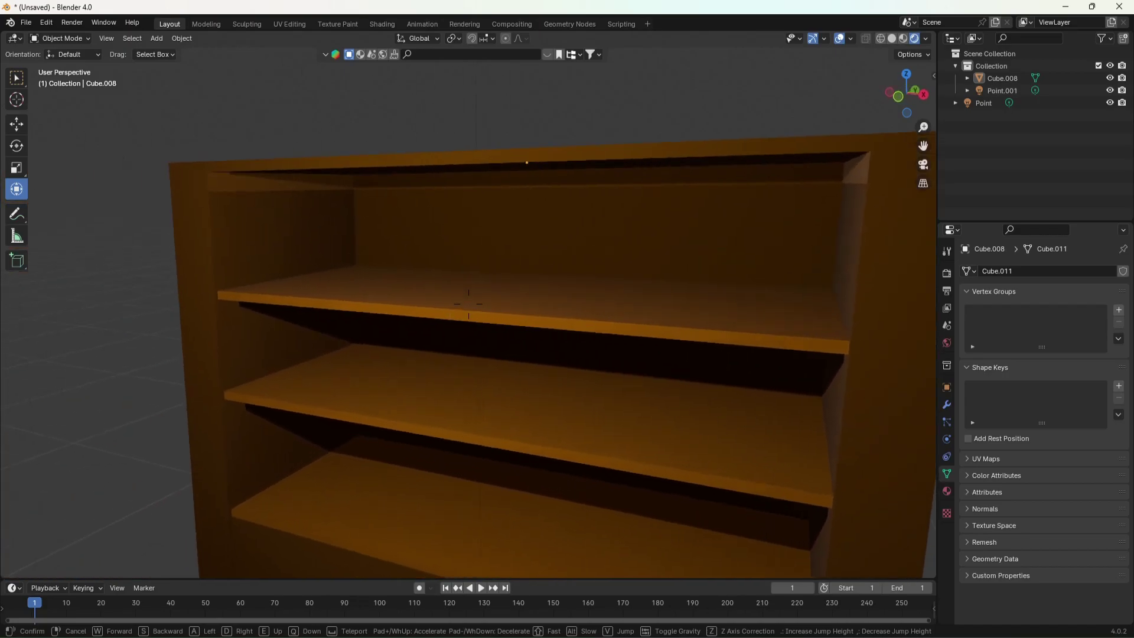
key(a)
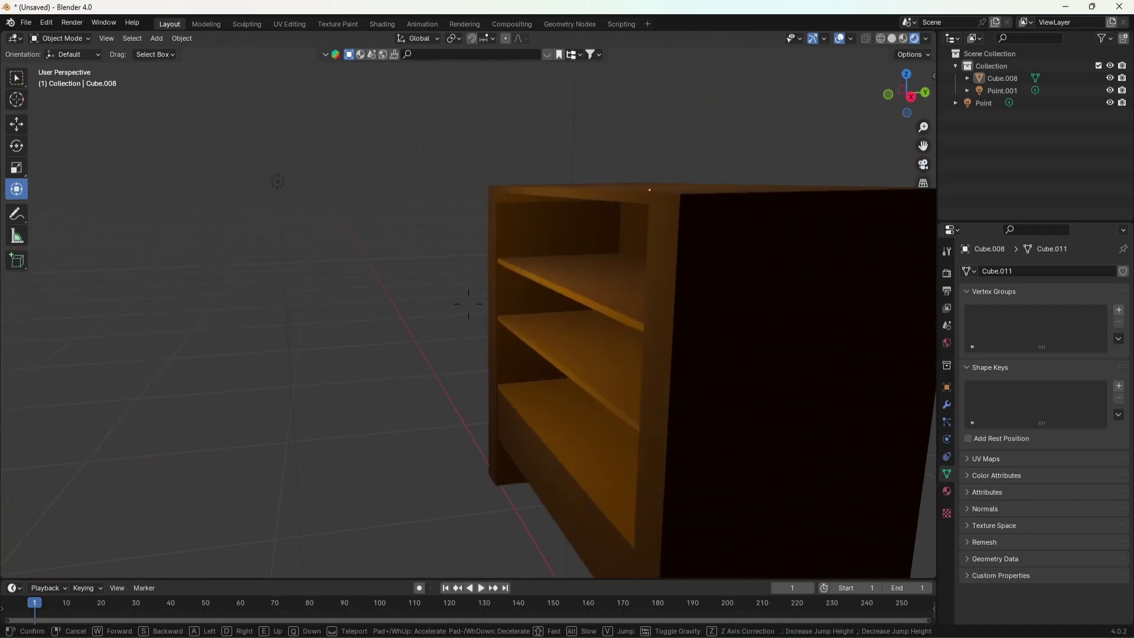
key(s)
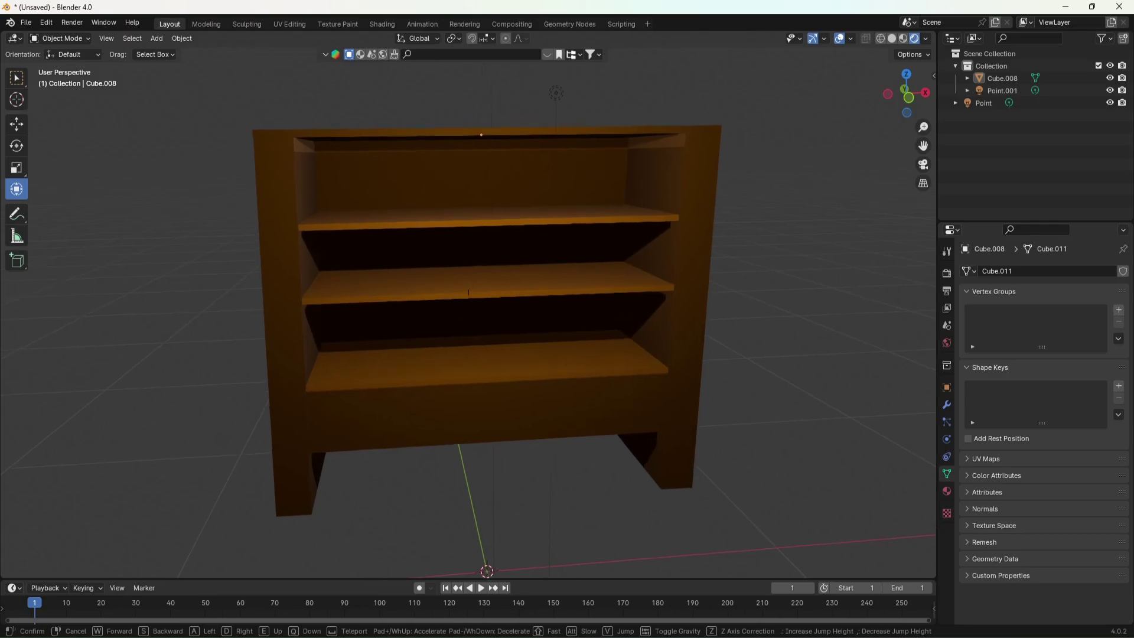
key(w)
key(w)
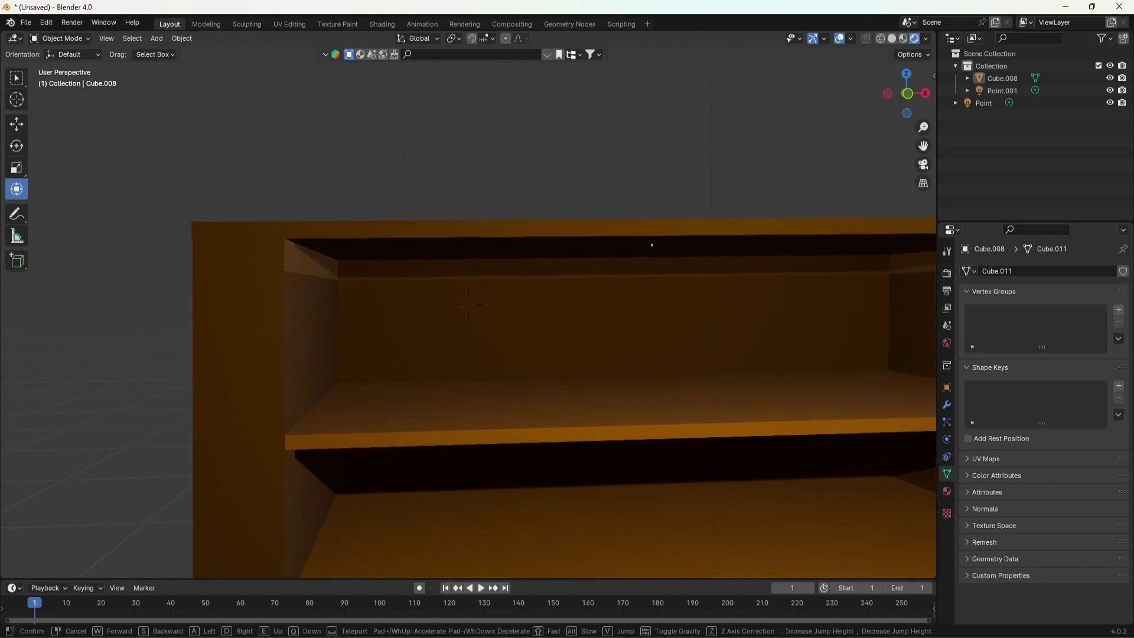
key(s)
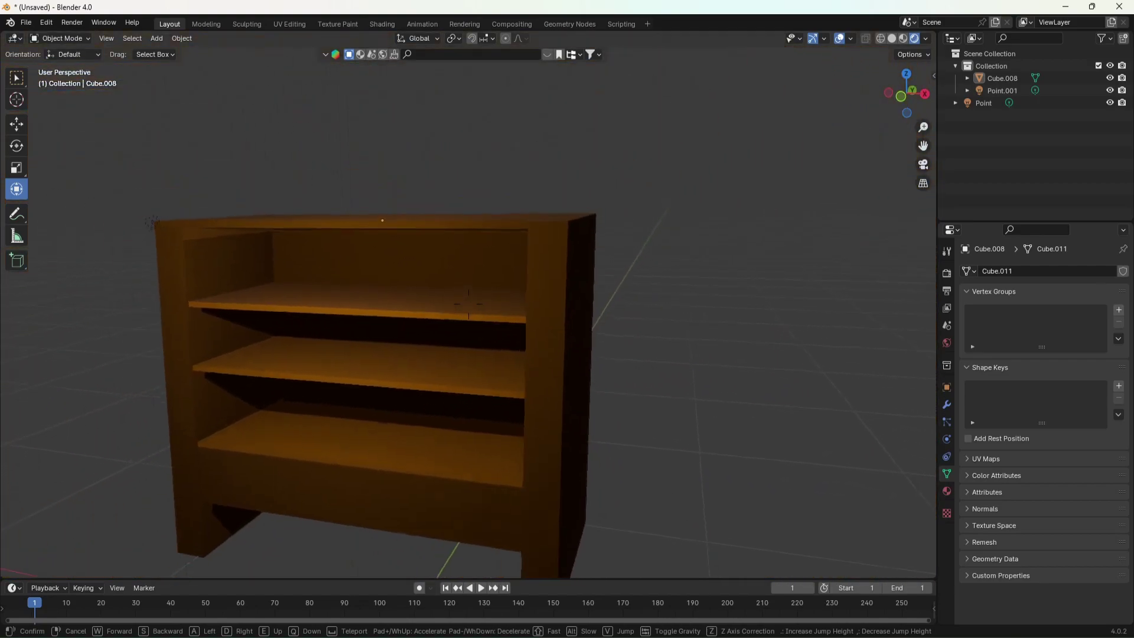
key(w)
key(s)
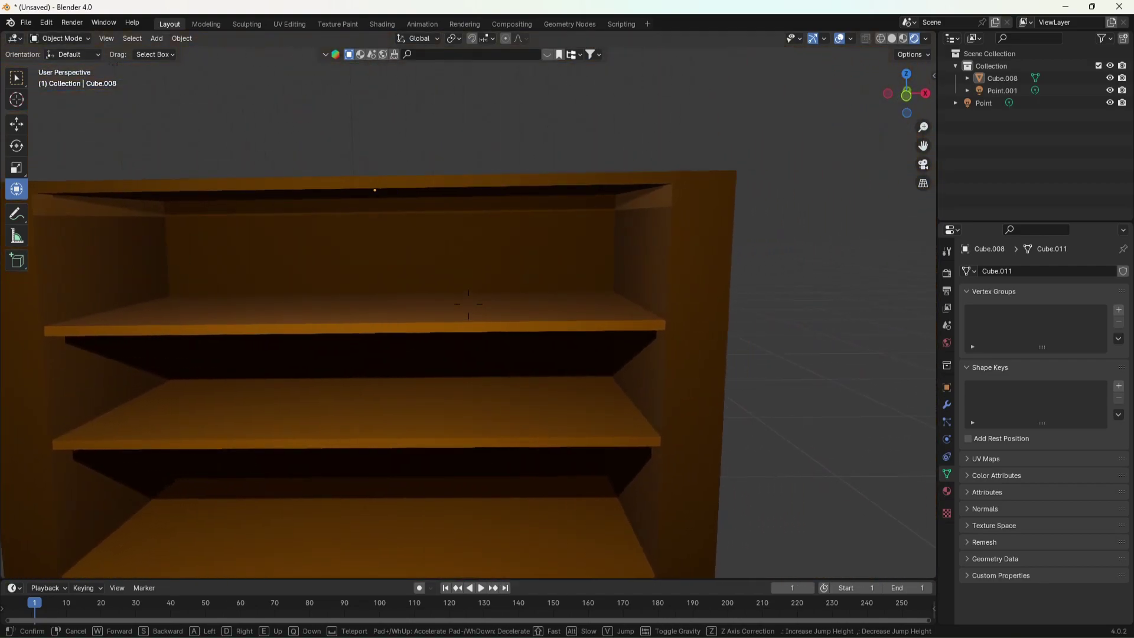
key(w)
key(s)
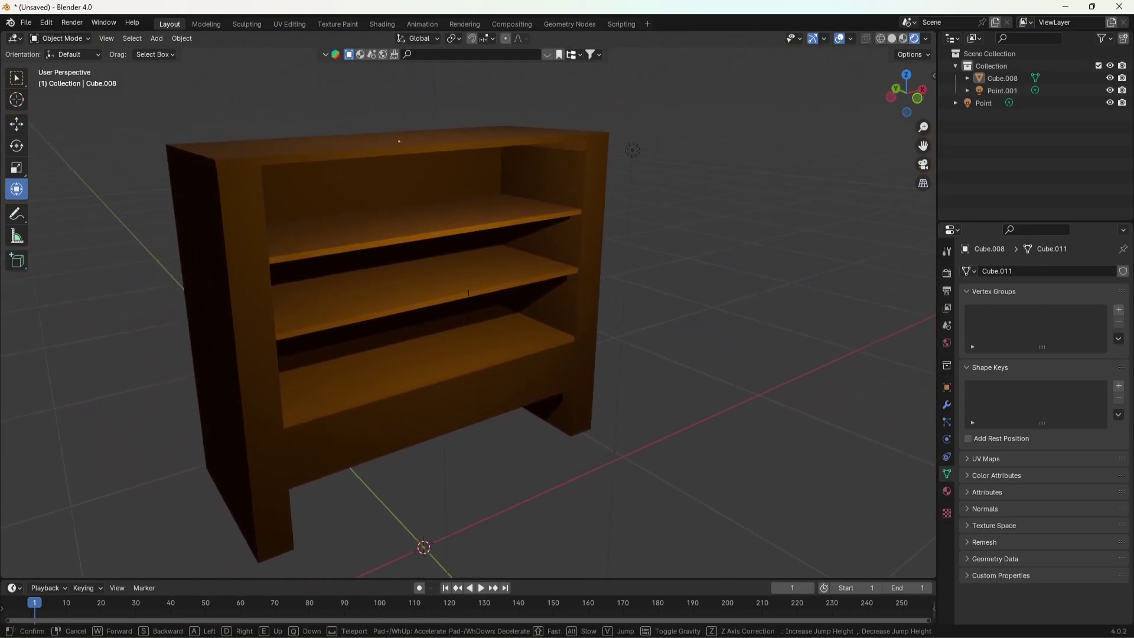
key(w)
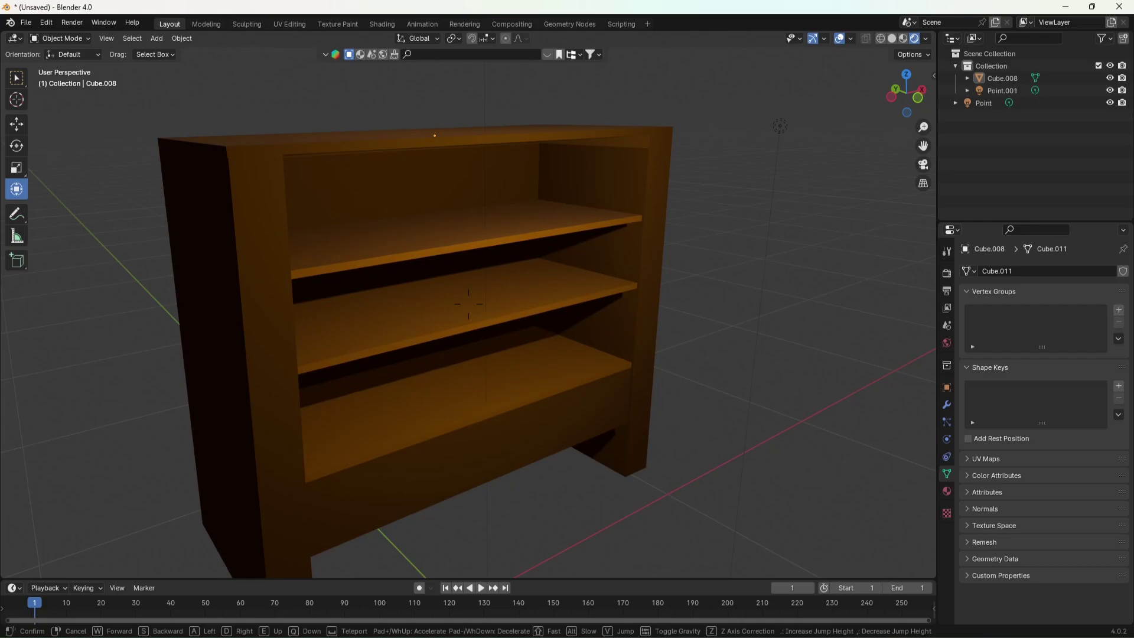
key(s)
key(Return)
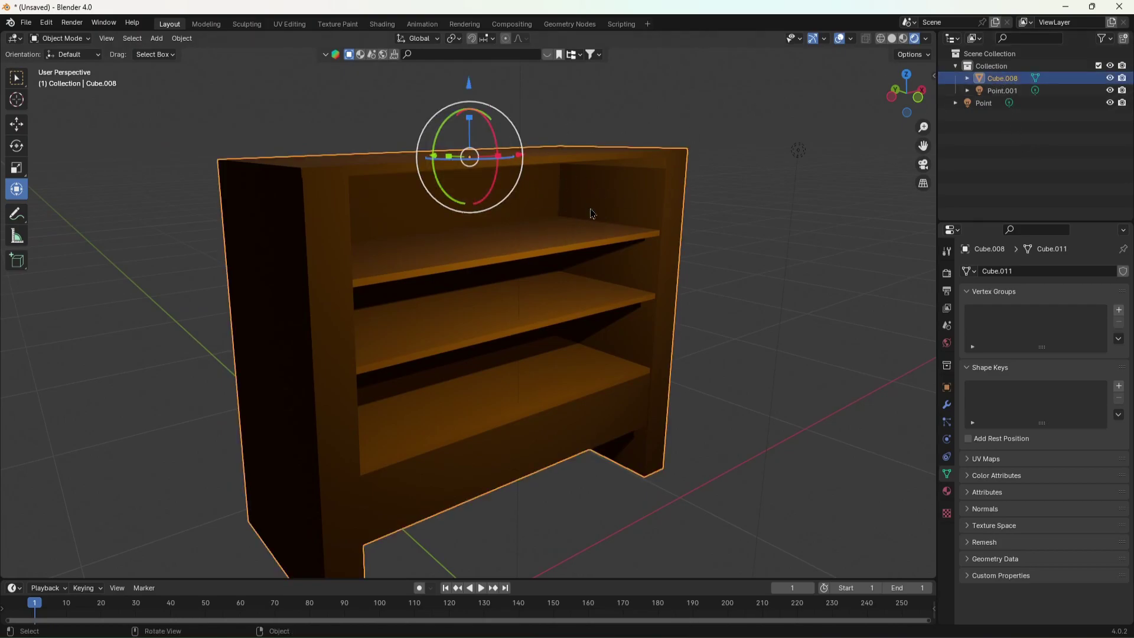
Copy and paste the bookshelf, undoing a first trial move of the copy.
middle_drag(517, 179, 602, 208)
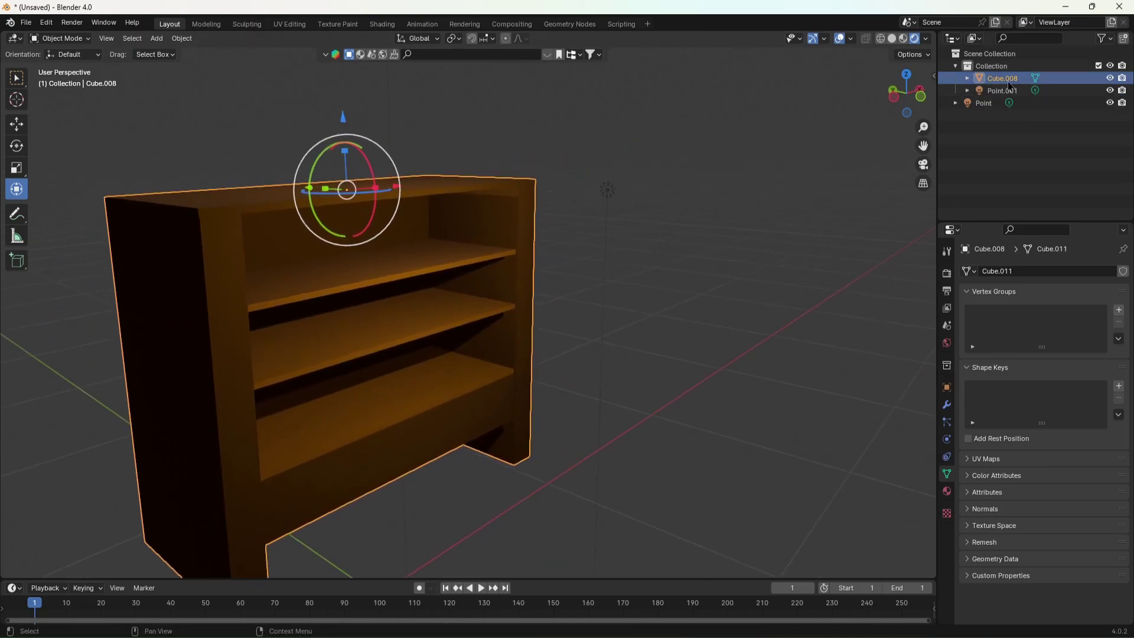
key(ctrl+c)
key(ctrl+v)
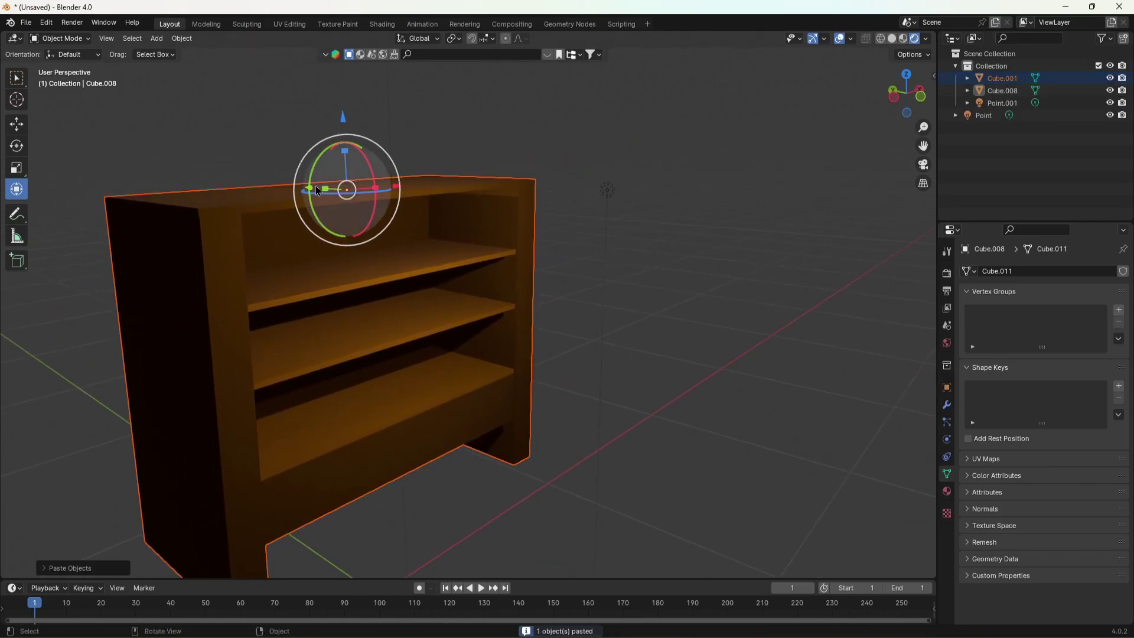
drag(317, 191, 561, 225)
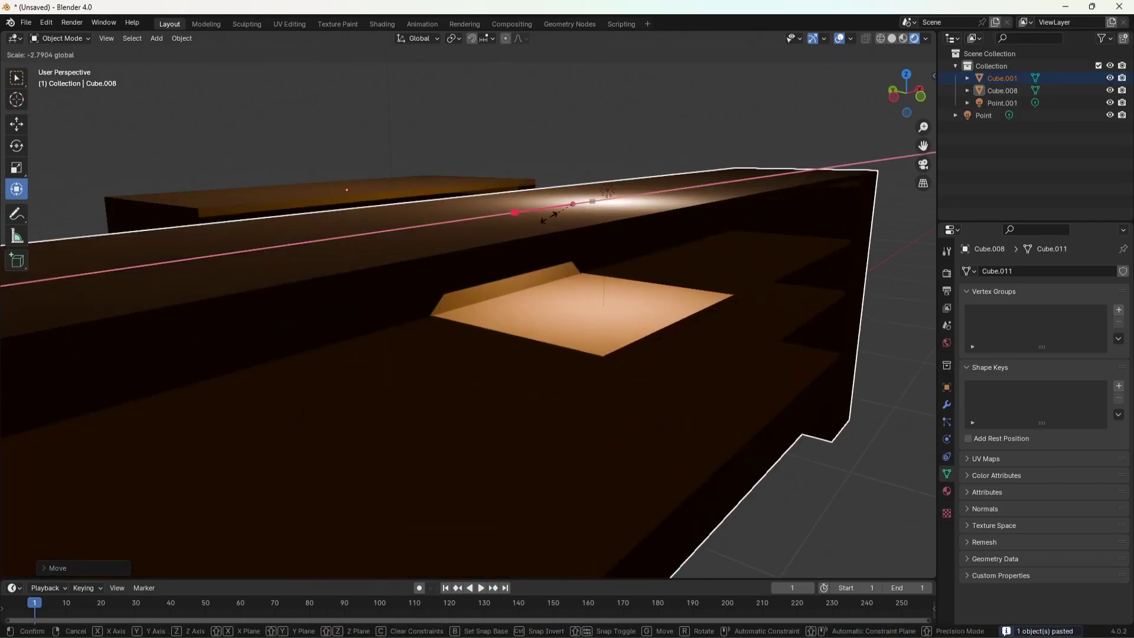
key(ctrl+z)
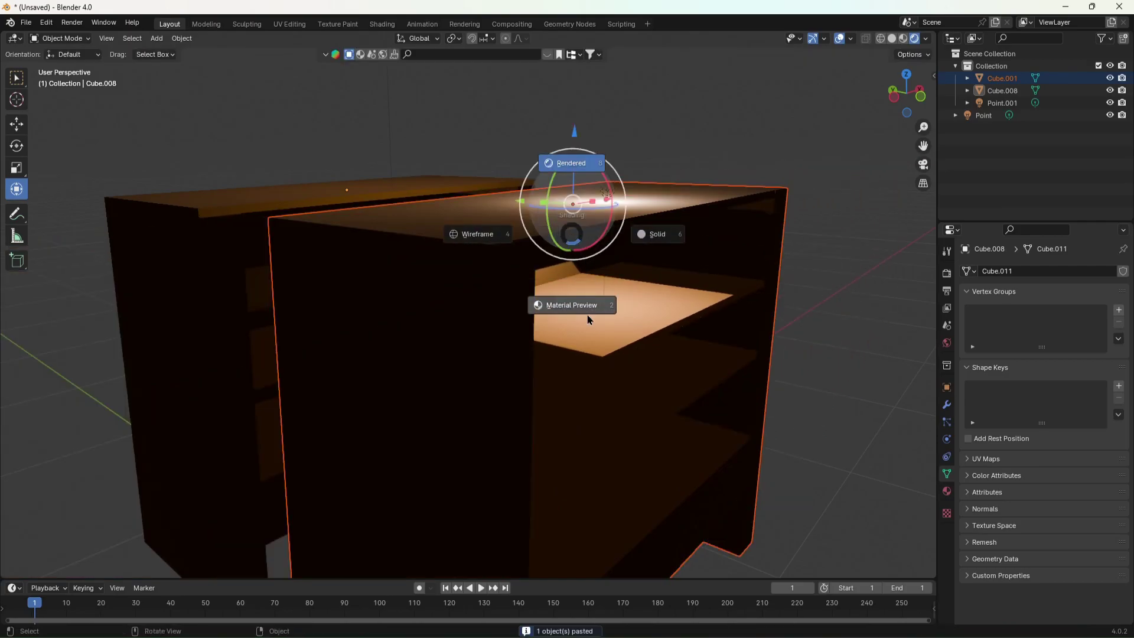
Switch to Material Preview and slide the copy away from the original.
click(588, 320)
middle_drag(588, 319, 581, 313)
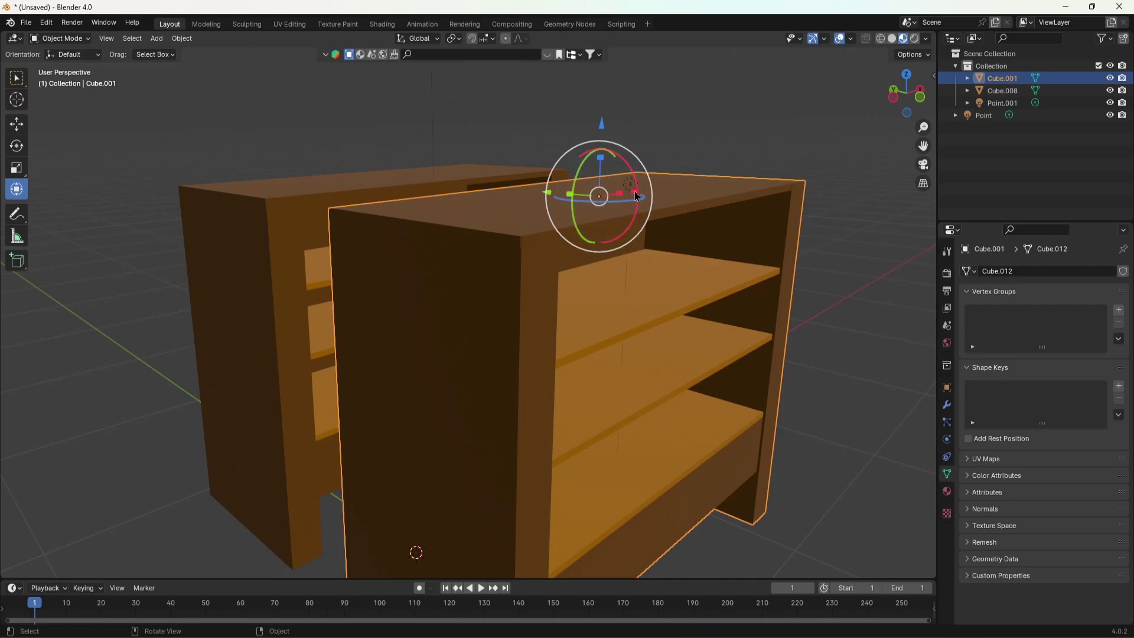
drag(636, 196, 738, 201)
key(shift+grave)
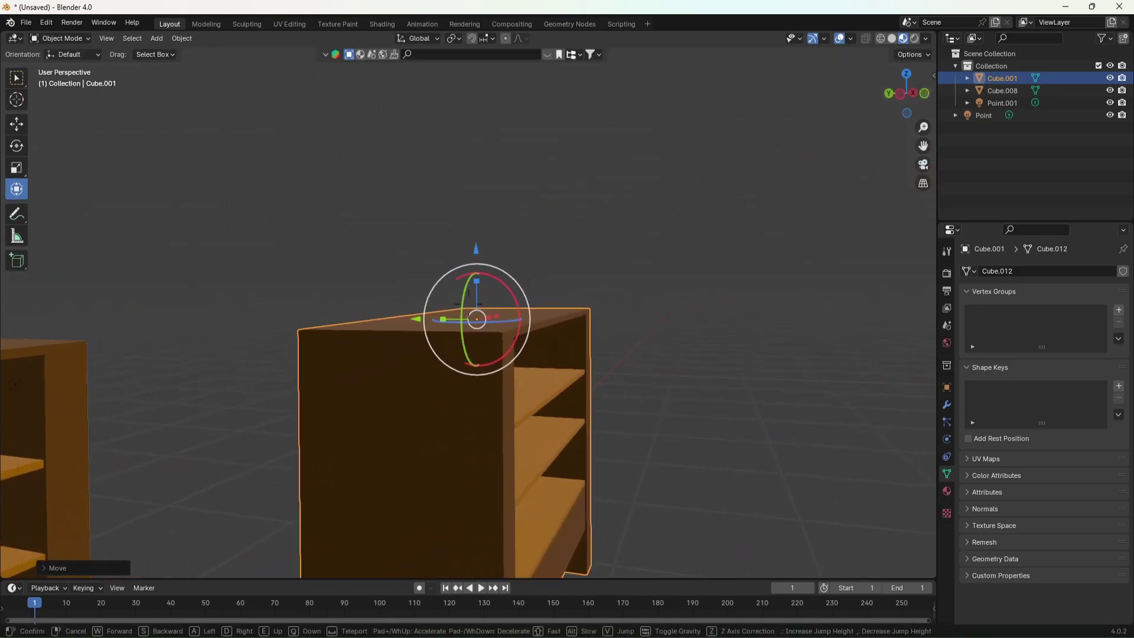
key(w)
click(724, 205)
Rotate the copy about -88° around the vertical Z axis.
drag(511, 256, 460, 256)
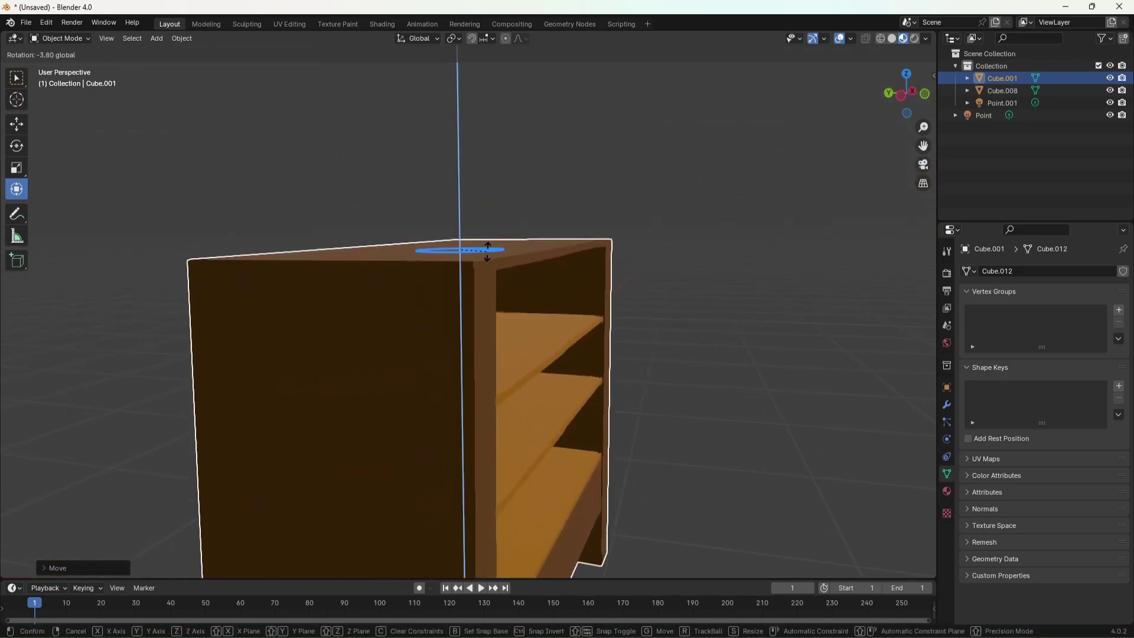
middle_drag(461, 255, 460, 258)
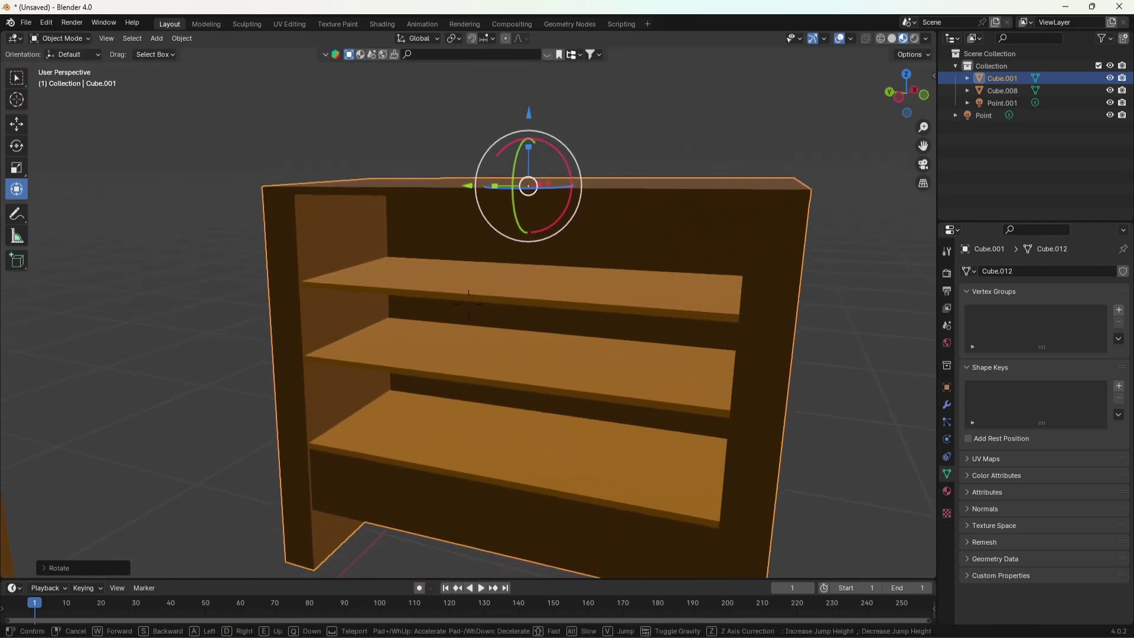
mouse_move(545, 209)
middle_down()
mouse_move(598, 170)
mouse_move(675, 168)
middle_up()
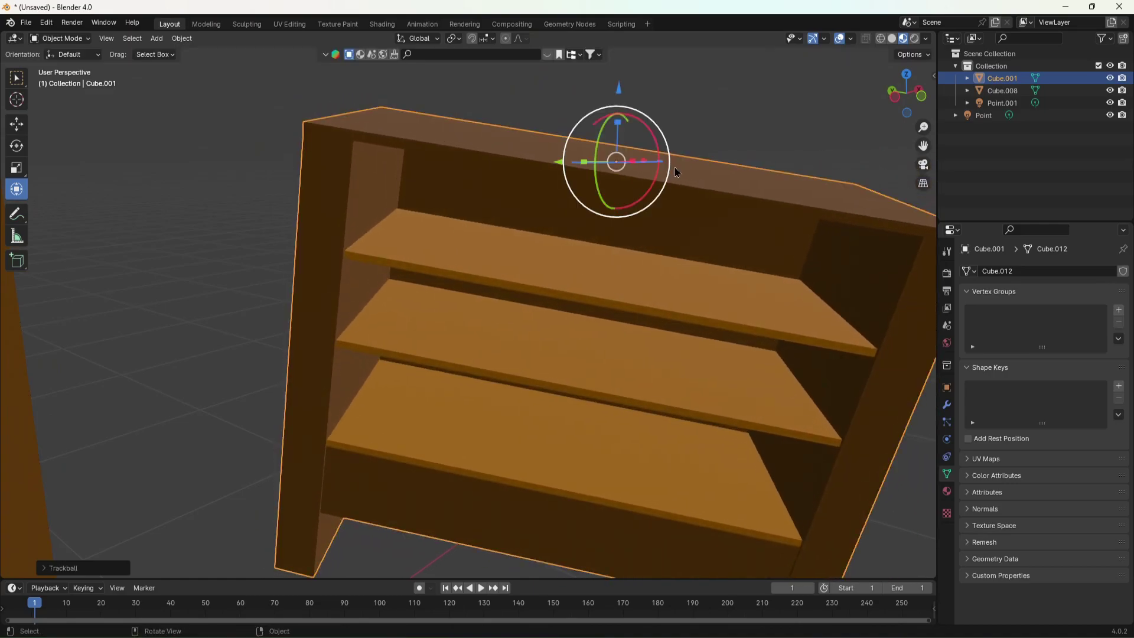
key(shift+grave)
click(469, 304)
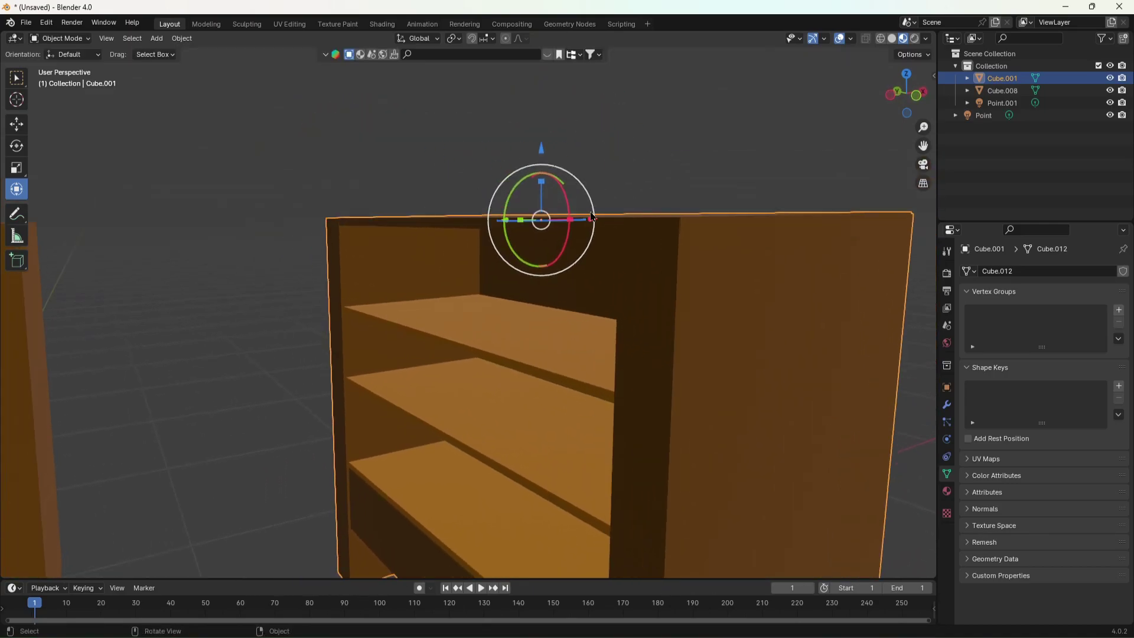
Move the copy along the X axis and inspect it up close.
drag(593, 220, 680, 220)
key(shift+grave)
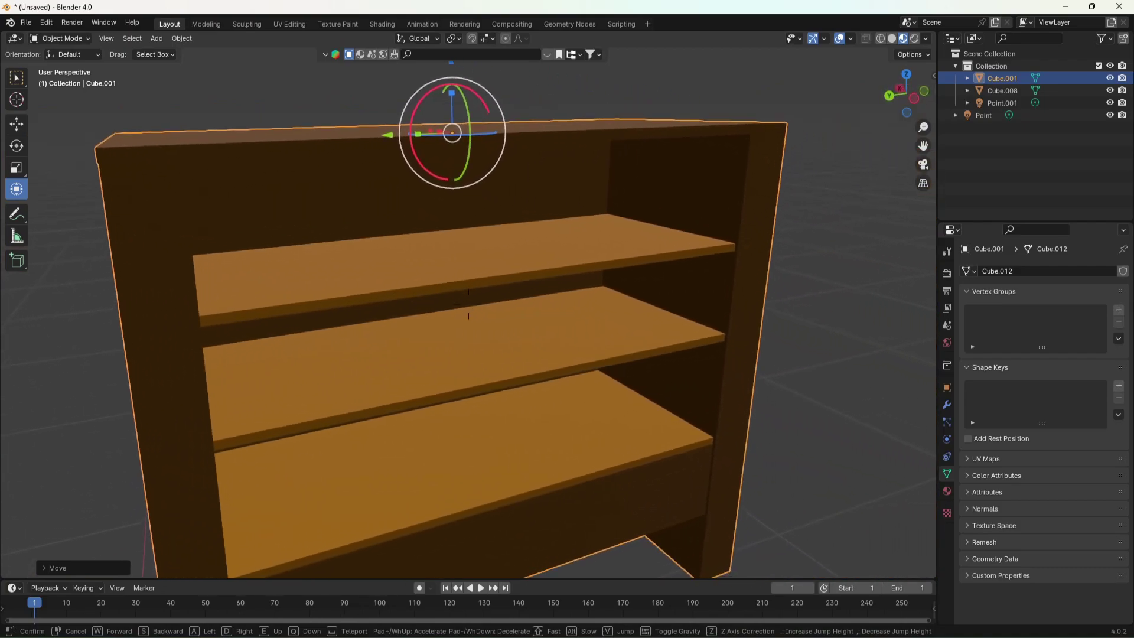
click(468, 304)
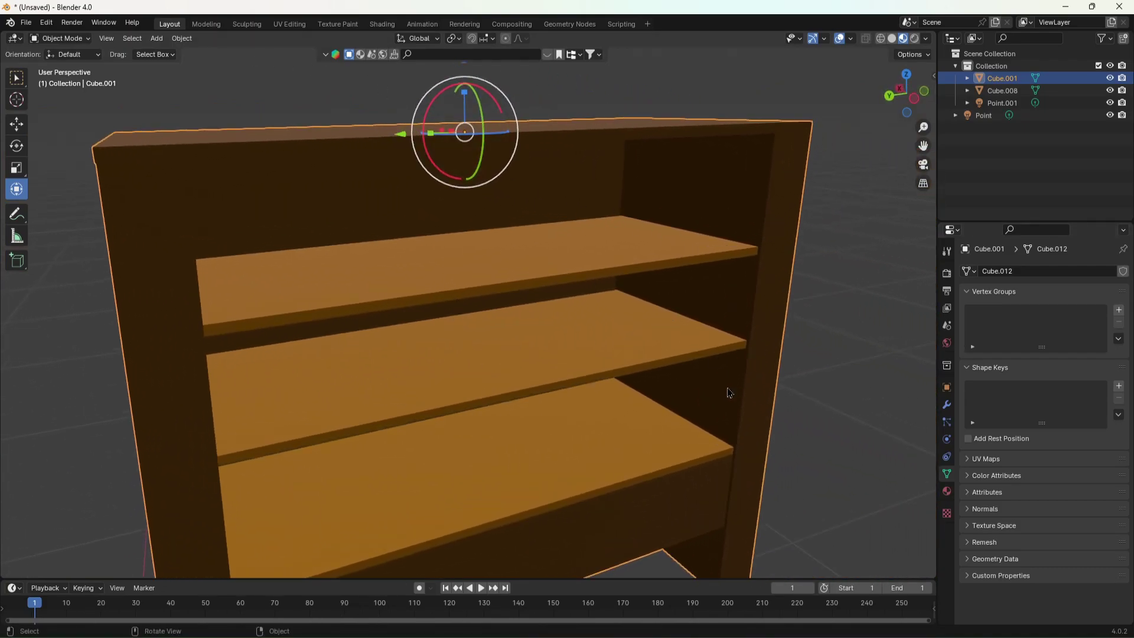
key(shift+grave)
click(468, 305)
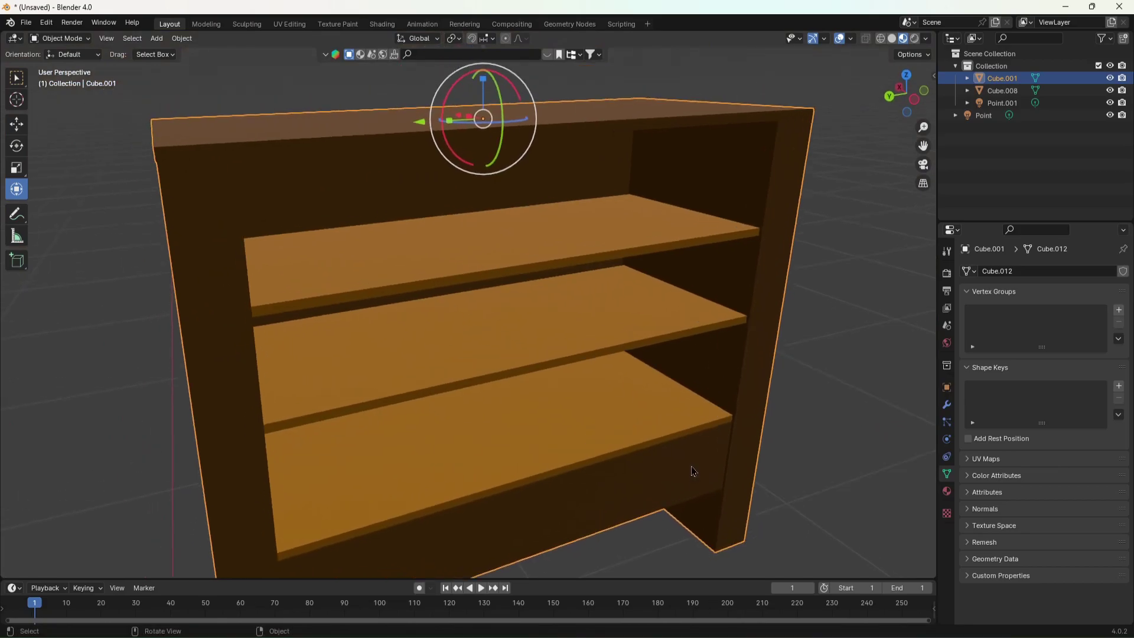
key(shift+grave)
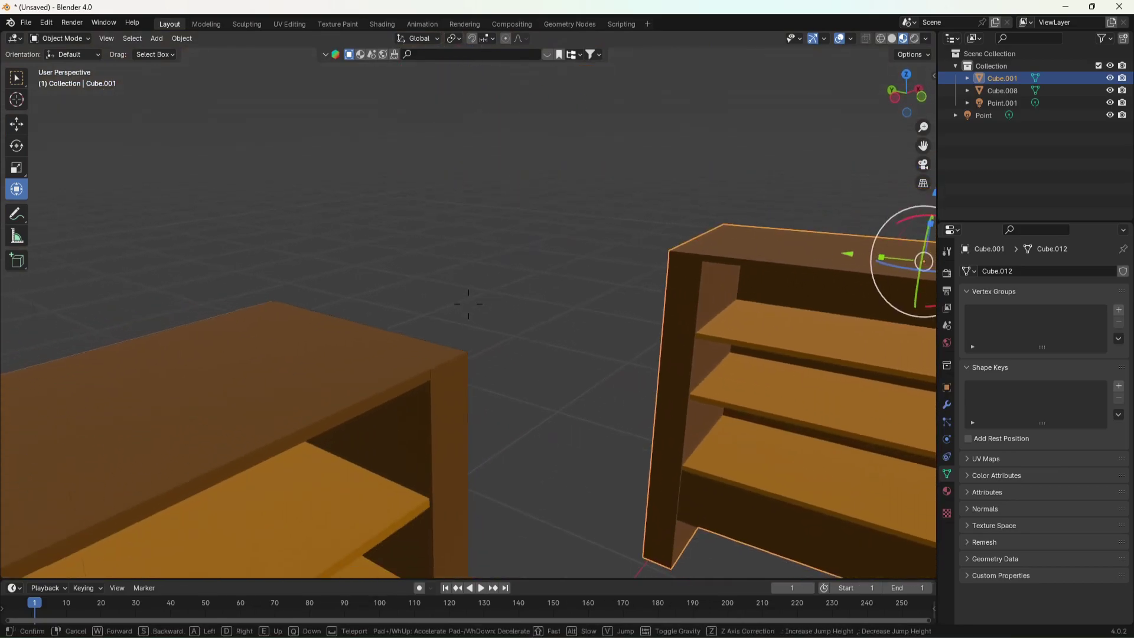
click(468, 304)
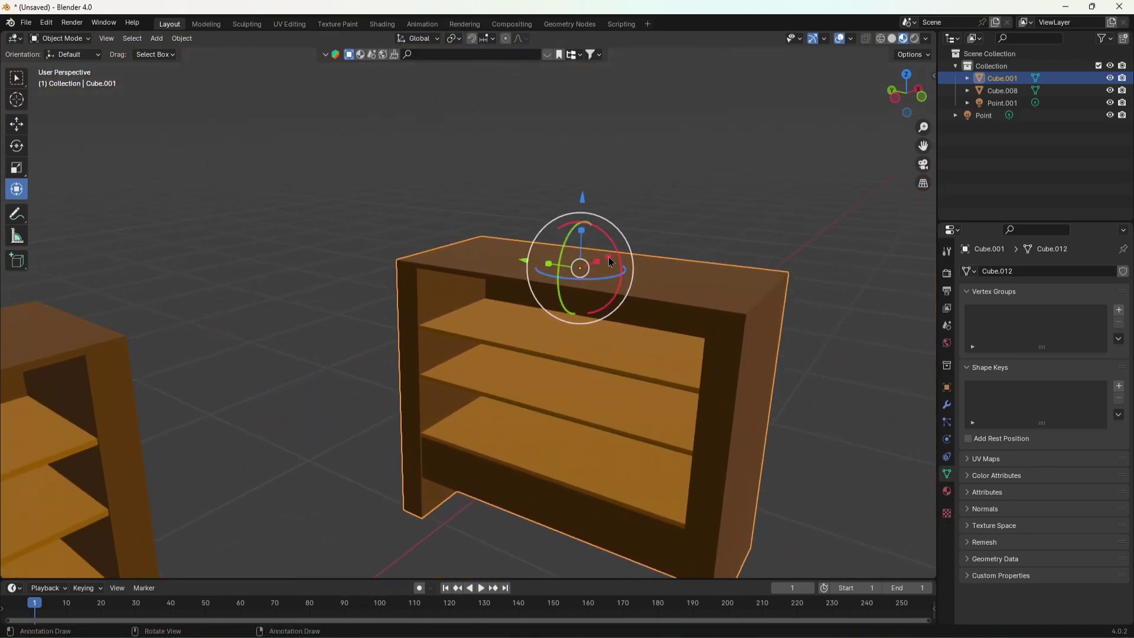
Look over the copy, then return the viewport to Rendered shading.
key(shift+grave)
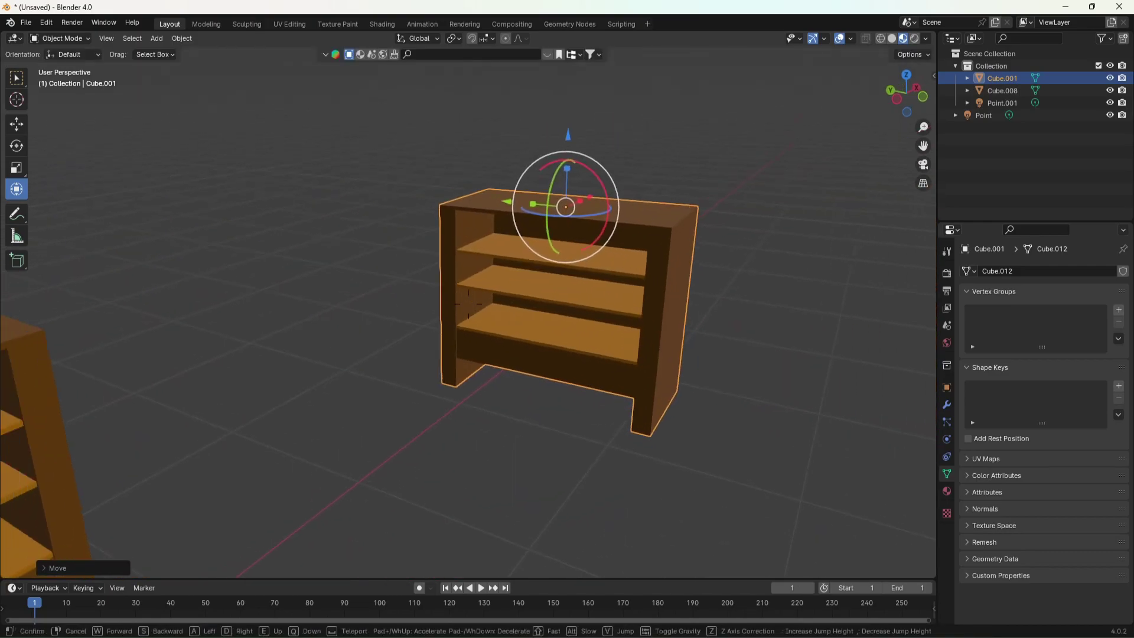
click(468, 304)
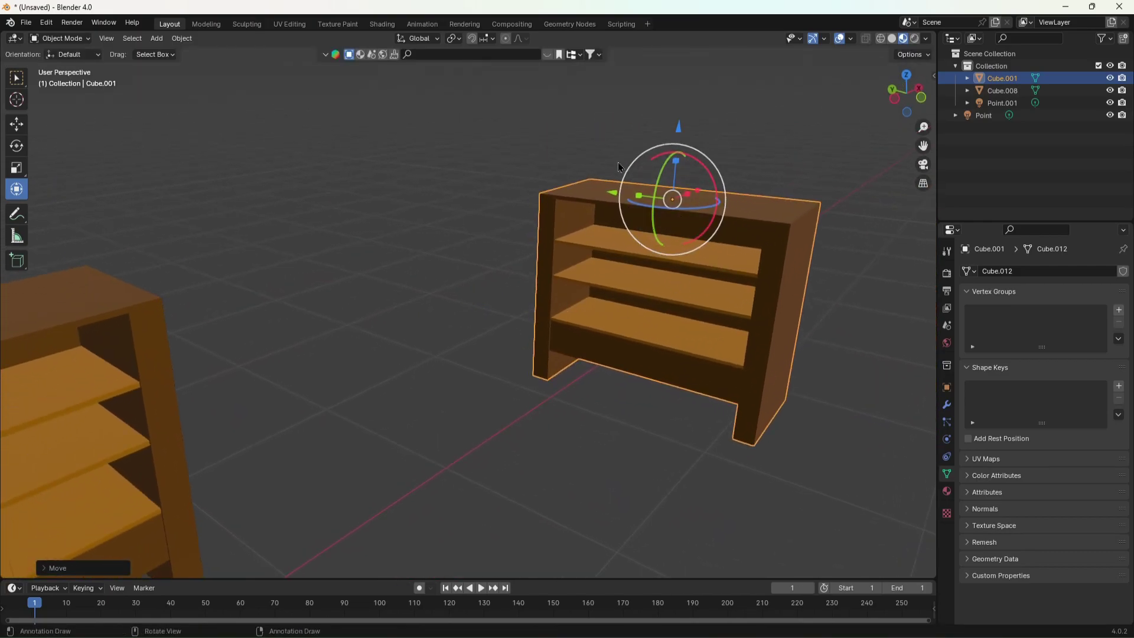
key(shift+grave)
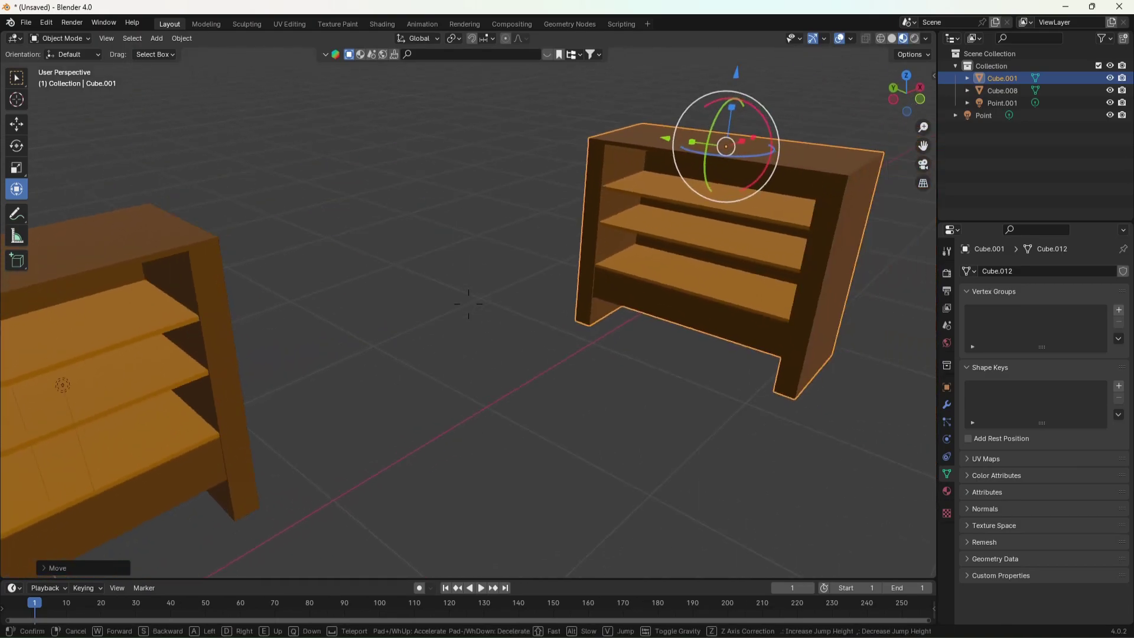
key(w)
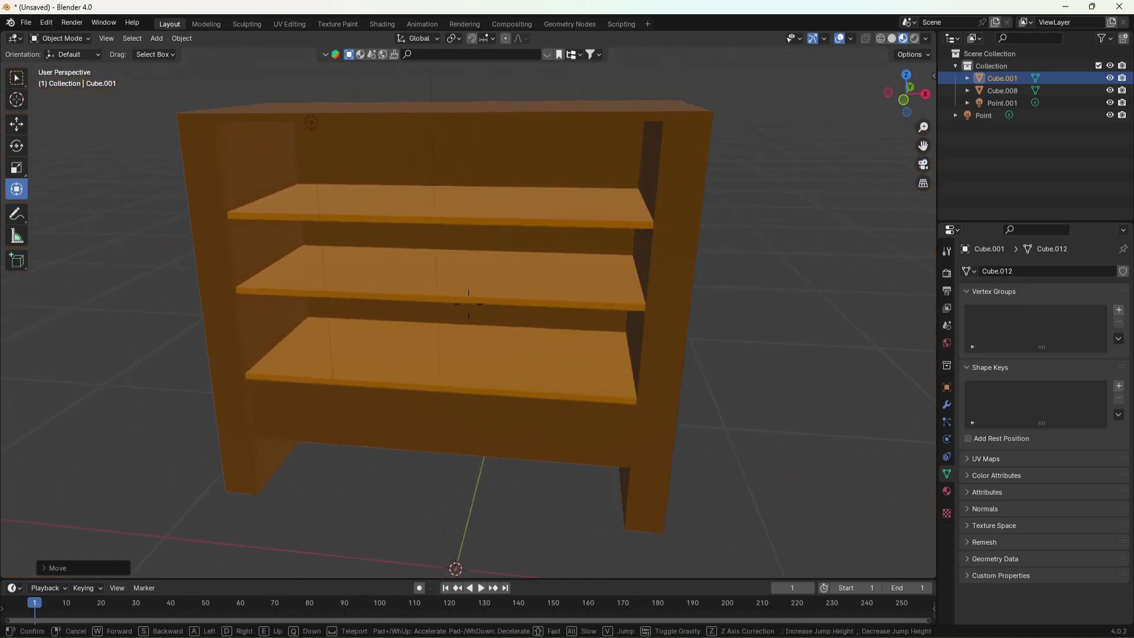
click(468, 304)
click(547, 163)
key(shift+grave)
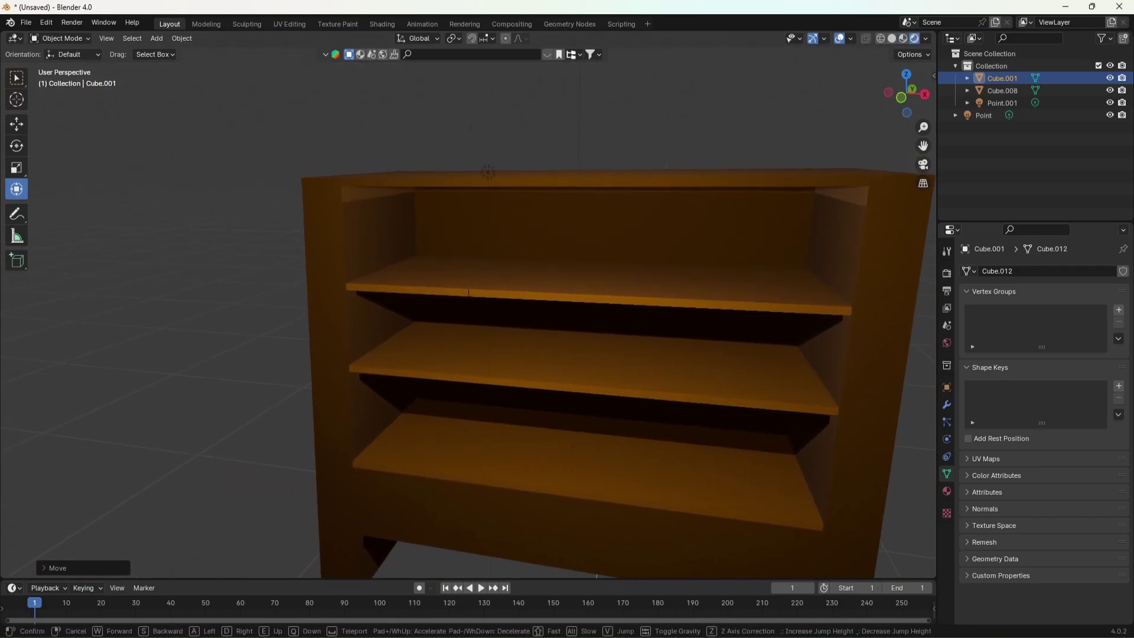
Box-select the turned copy and delete it.
click(607, 241)
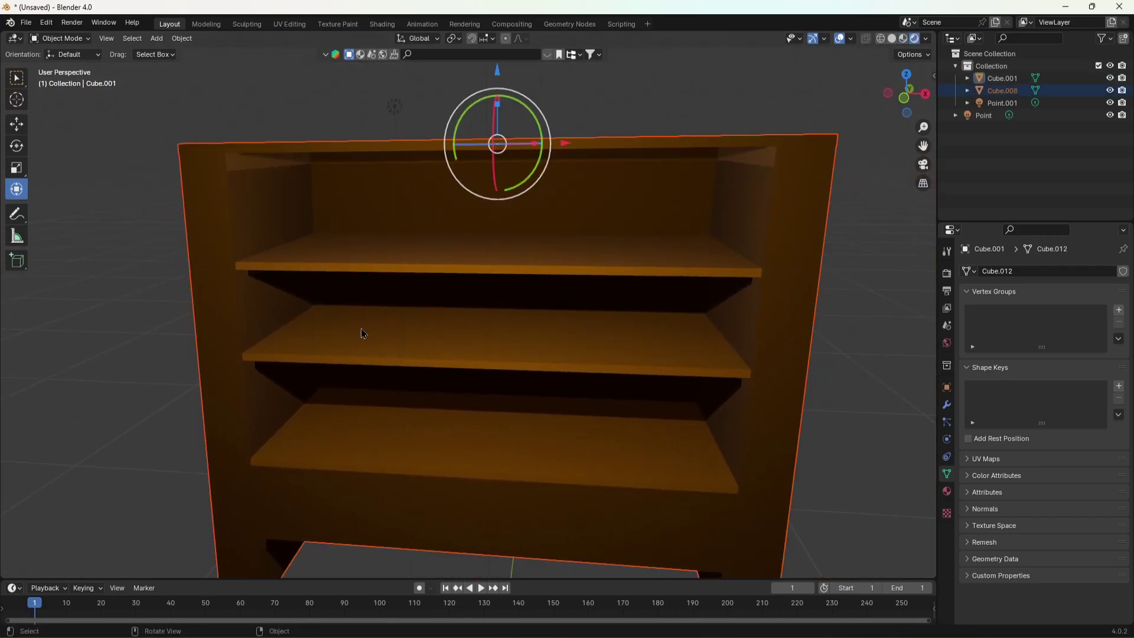
scroll(815, 228, down, 4)
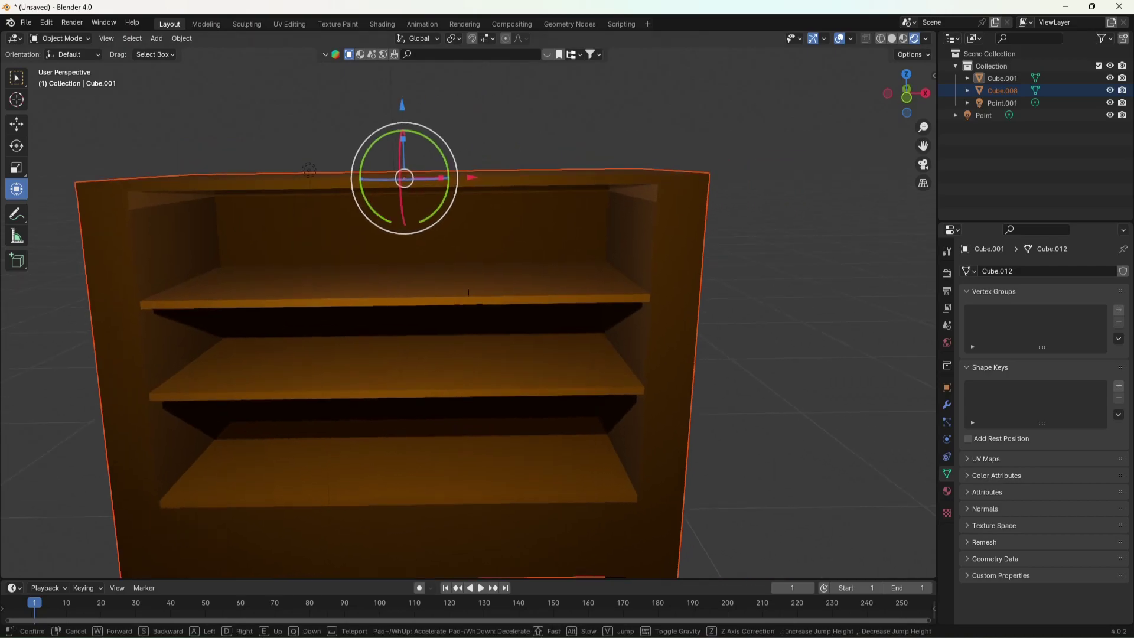
middle_drag(815, 227, 582, 272)
key(shift+grave)
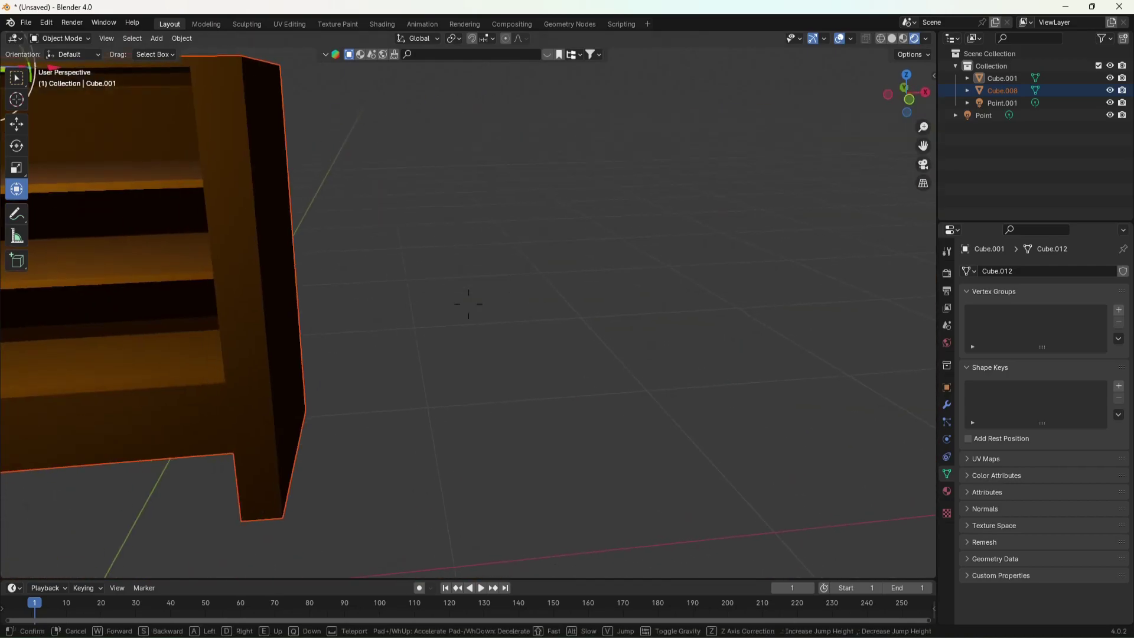
drag(583, 114, 853, 360)
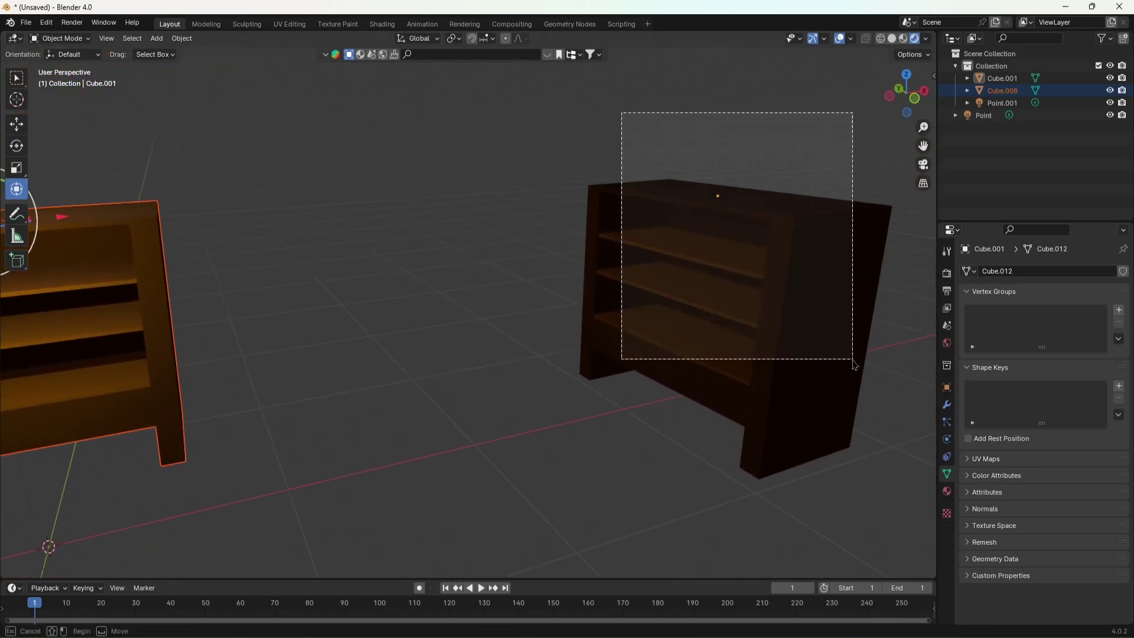
key(Delete)
Place a pasted copy about 1.3 m to the right of the original.
key(shift+grave)
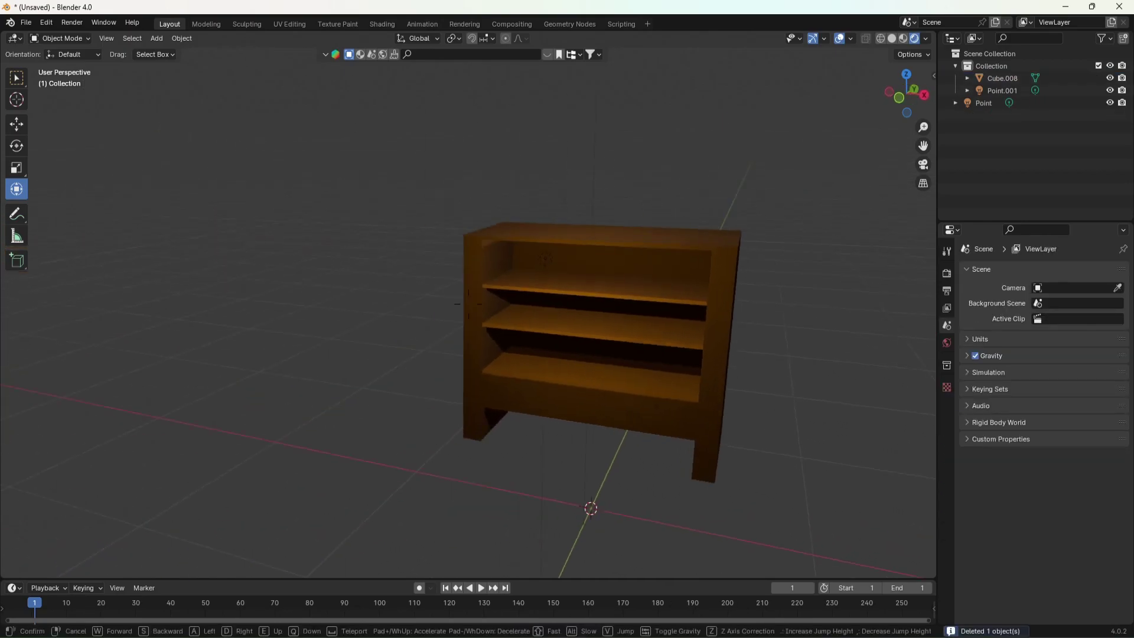
click(468, 304)
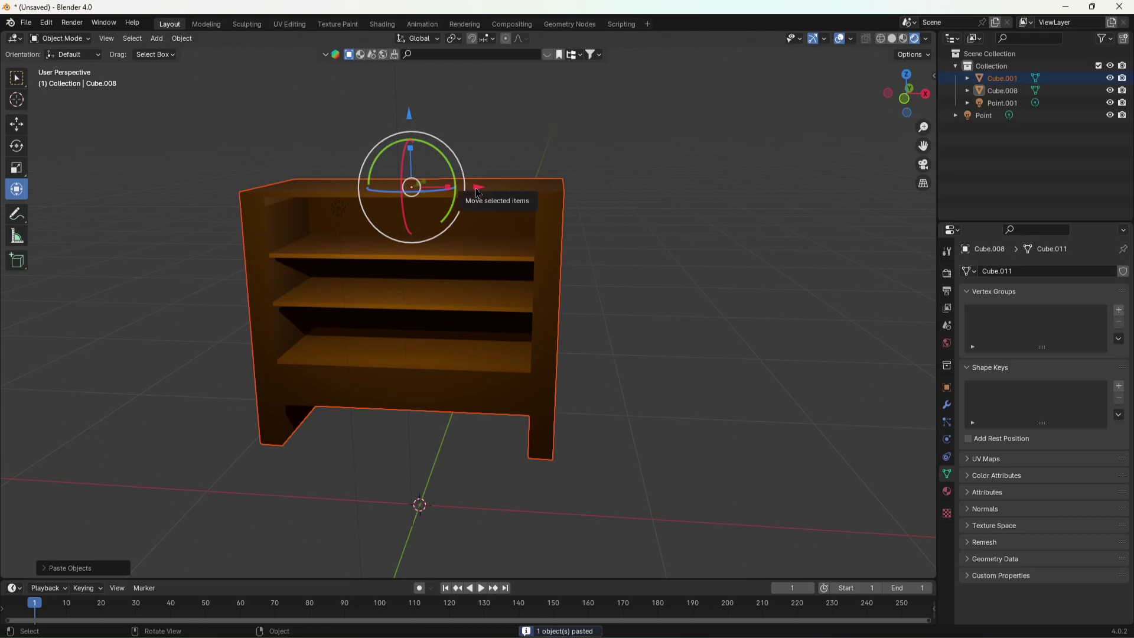
mouse_move(478, 193)
mouse_down()
mouse_move(818, 237)
mouse_move(786, 236)
mouse_up()
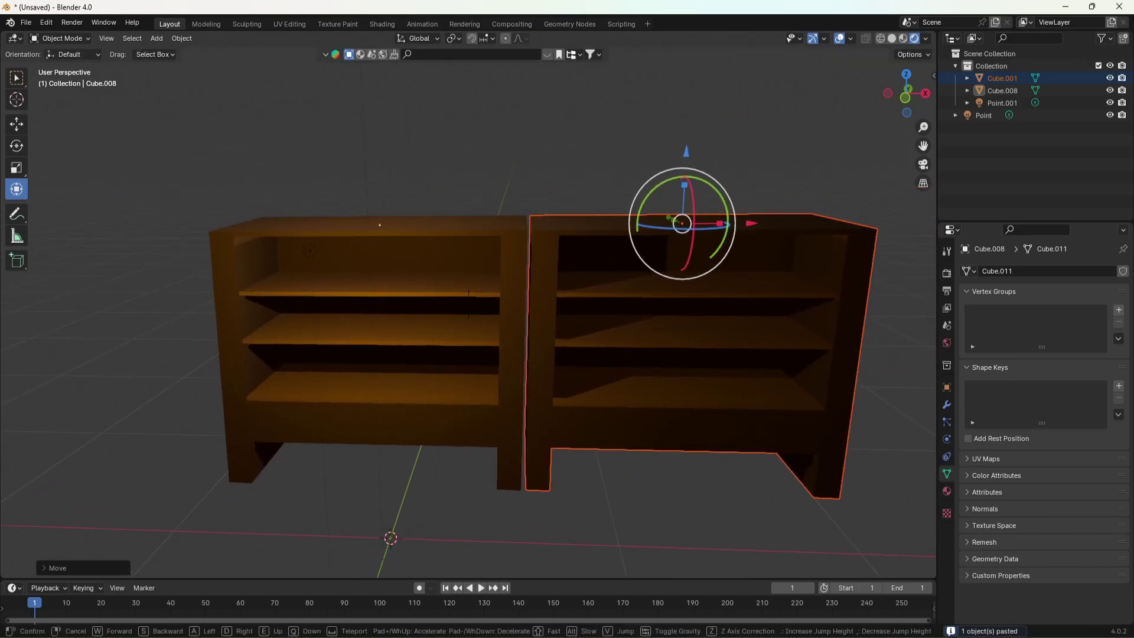
middle_drag(786, 236, 689, 266)
Paste another copy and slide it about 1.28 m left of the original.
key(ctrl+v)
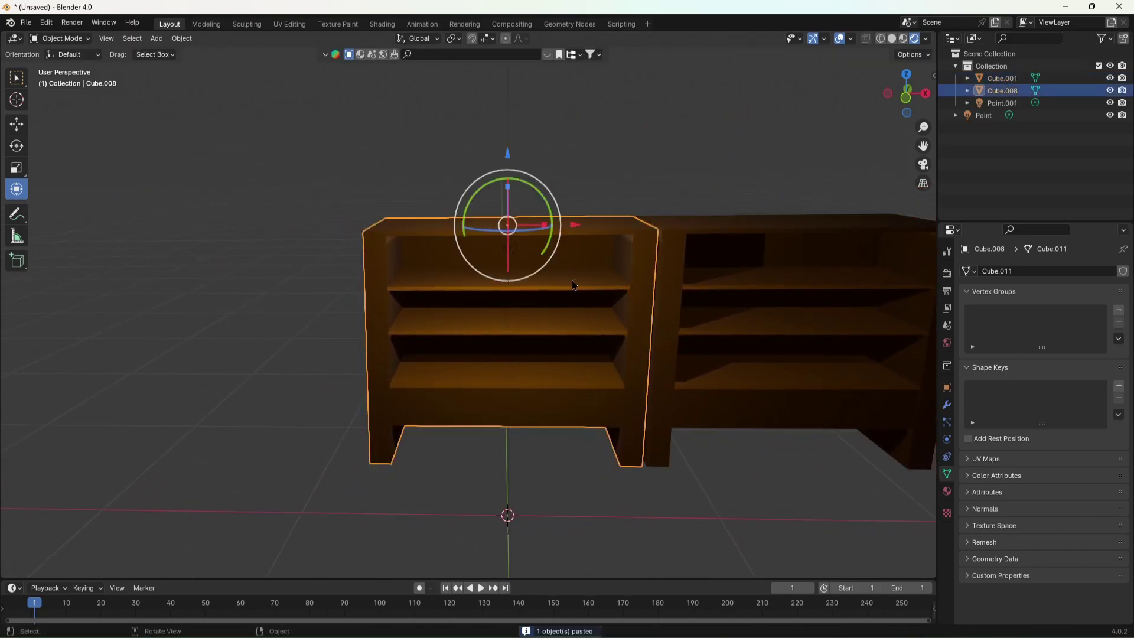
drag(580, 228, 293, 261)
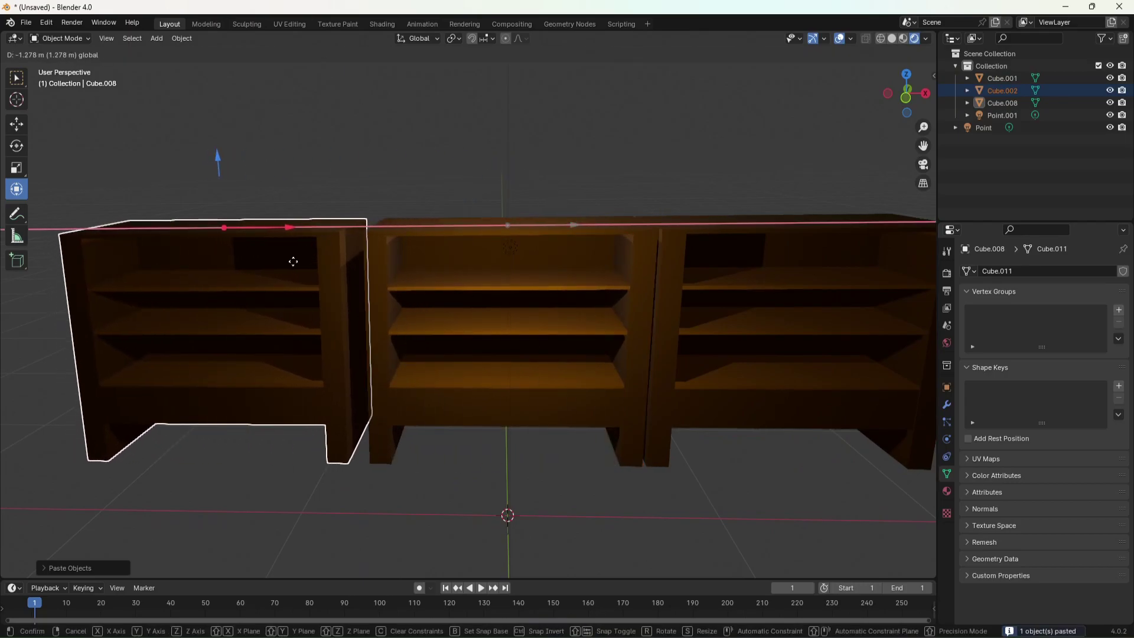
middle_drag(324, 258, 249, 219)
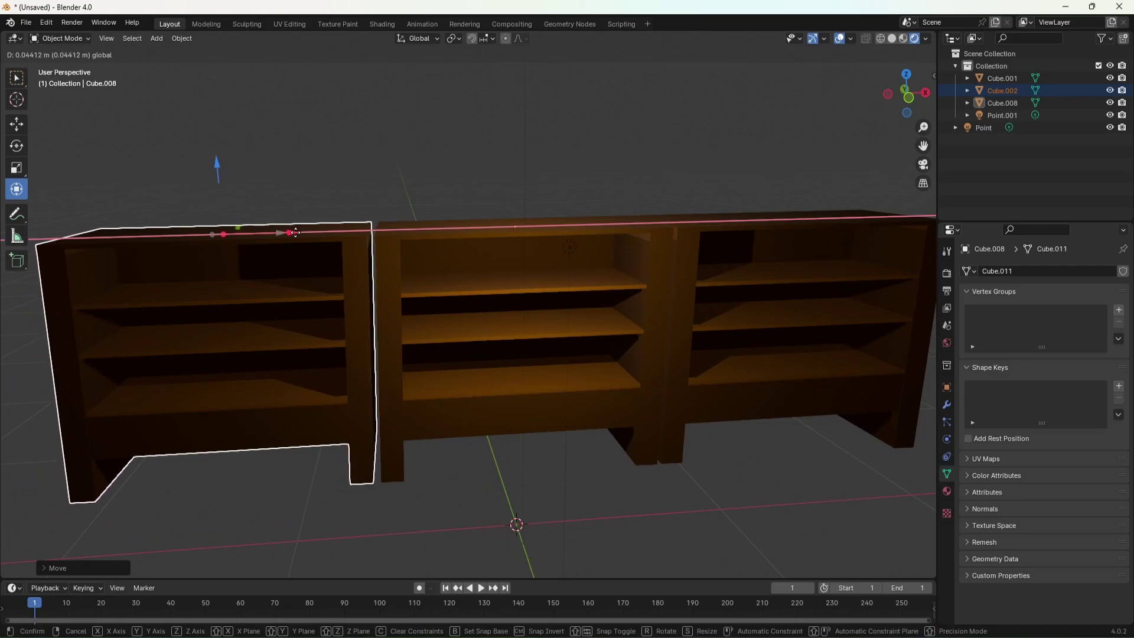
scroll(283, 248, down, 1)
scroll(236, 271, down, 2)
scroll(195, 295, down, 1)
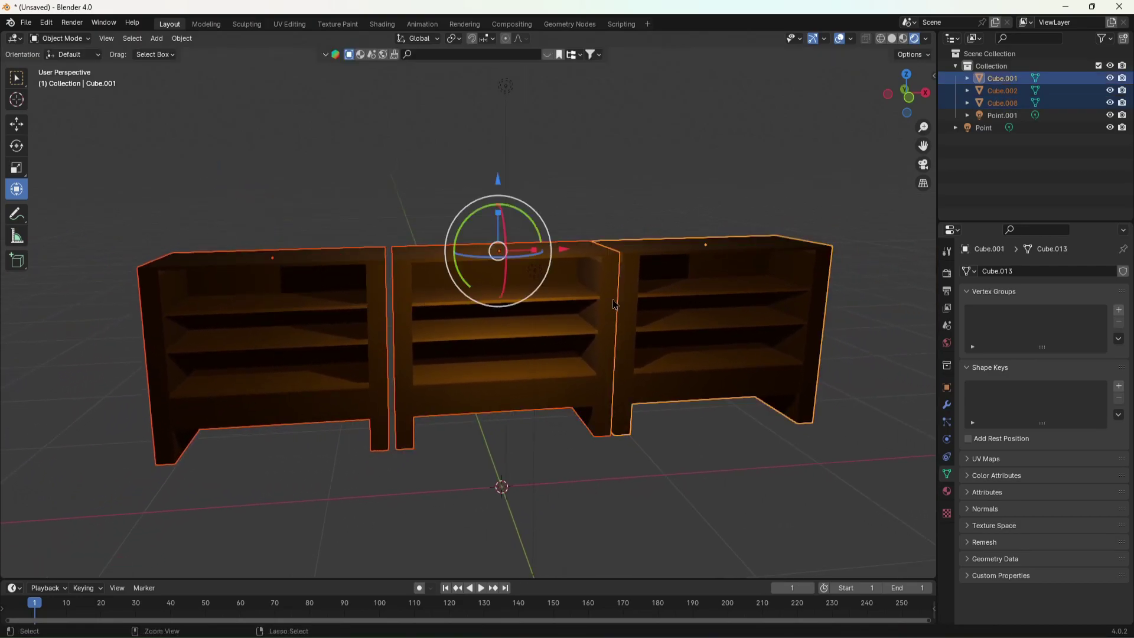
key(shift+grave)
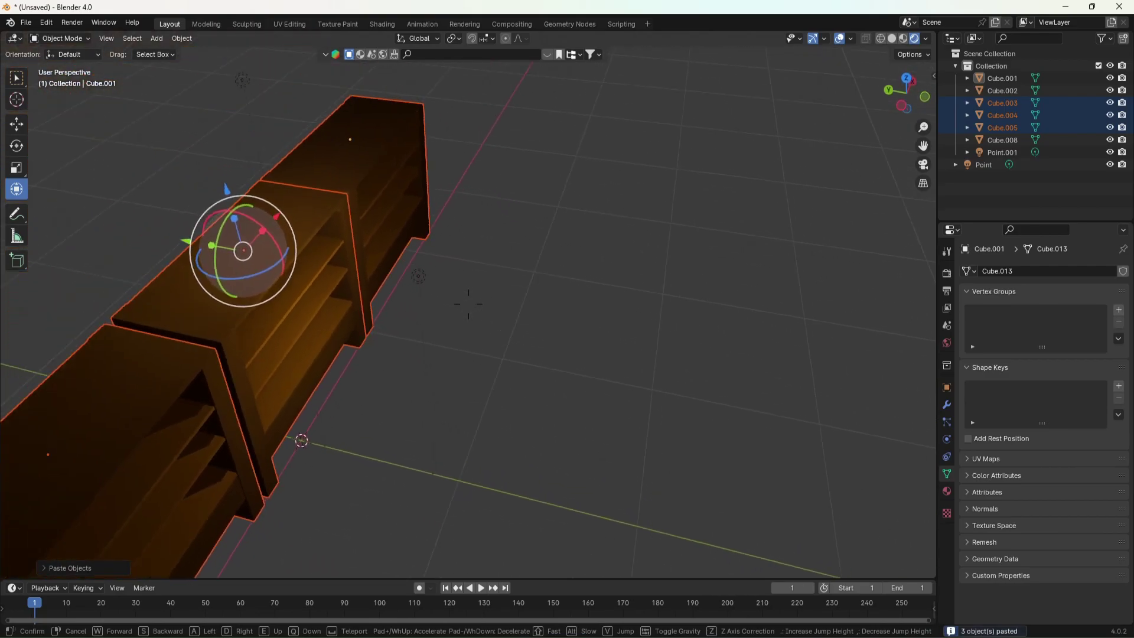
key(shift+grave)
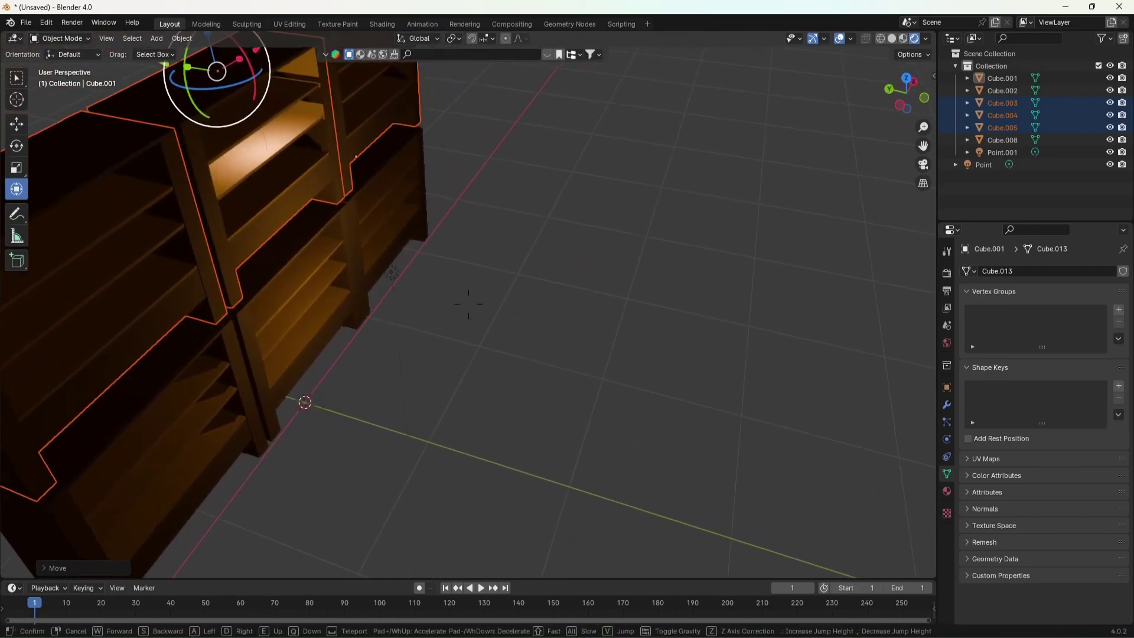
key(w)
key(s)
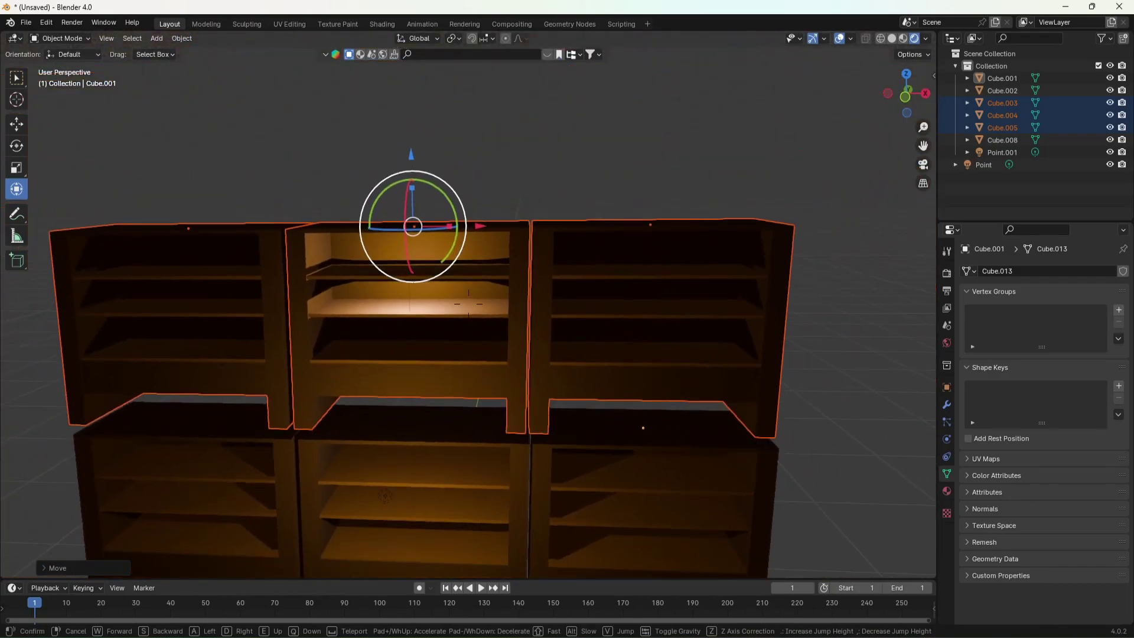
click(407, 106)
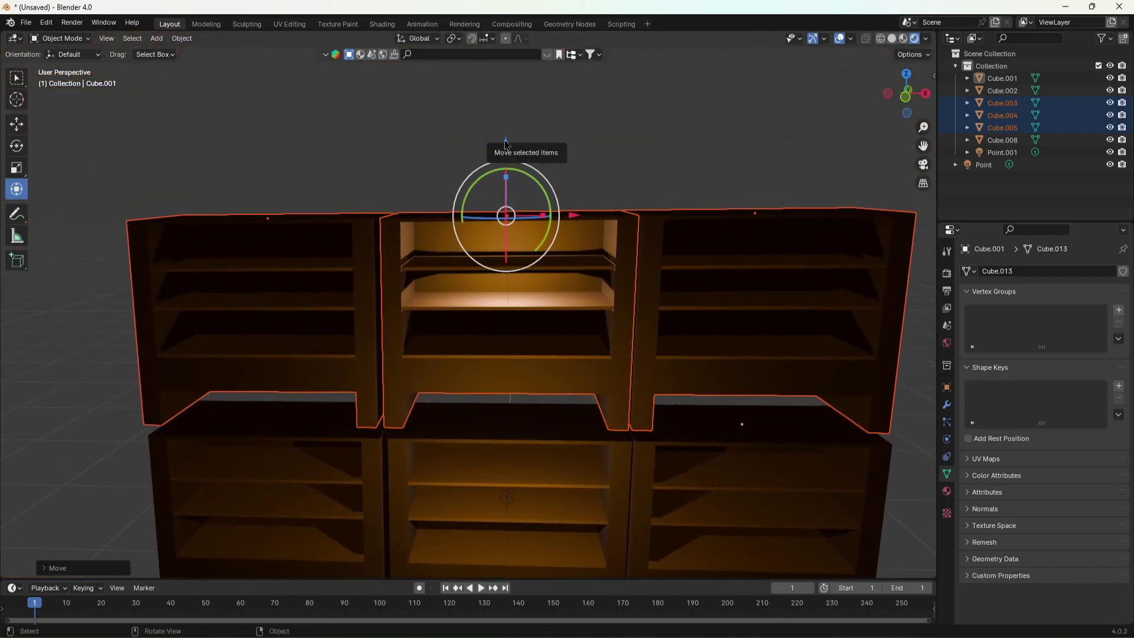
click(508, 158)
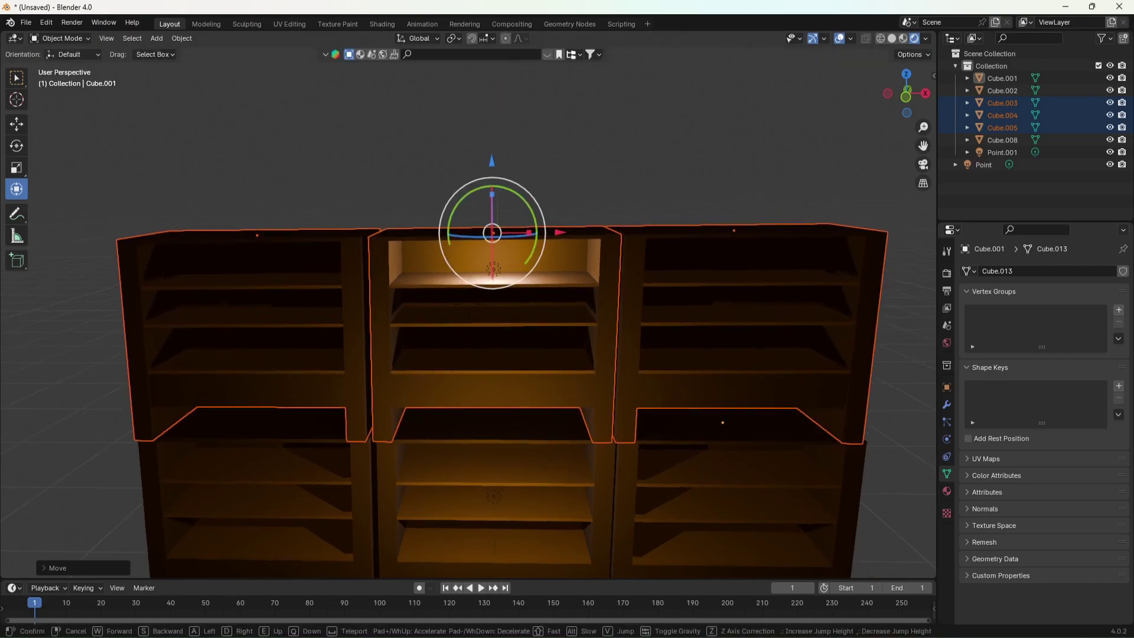
key(alt+a)
key(shift+grave)
key(s)
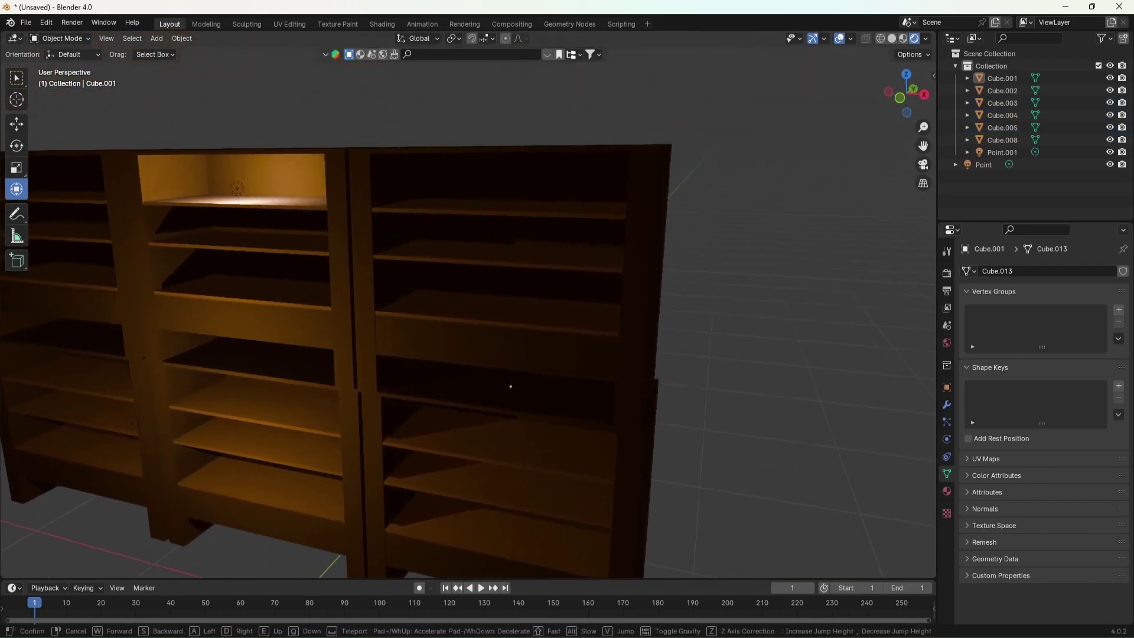
Undo the last two changes to the upper shelves and pull back to see both rows.
key(ctrl+z)
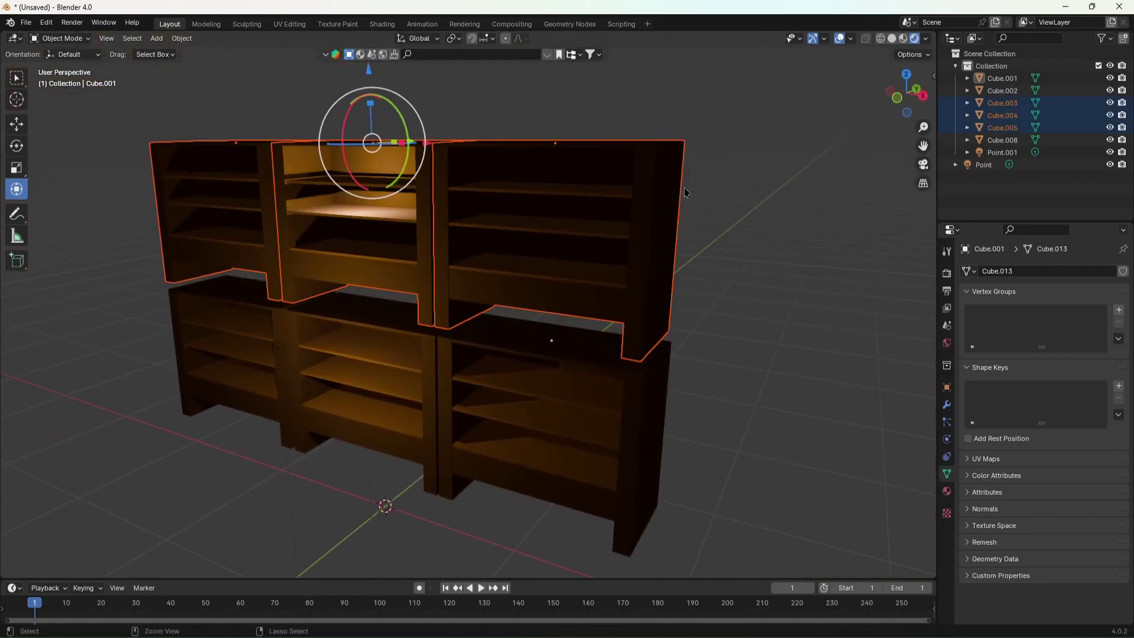
key(ctrl+z)
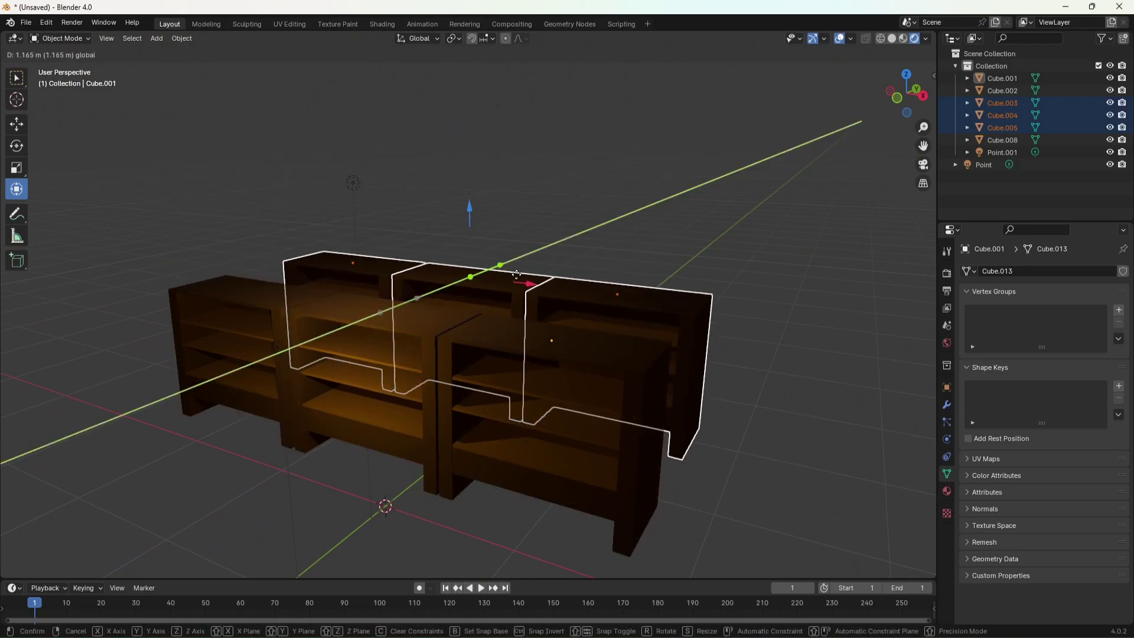
key(shift+grave)
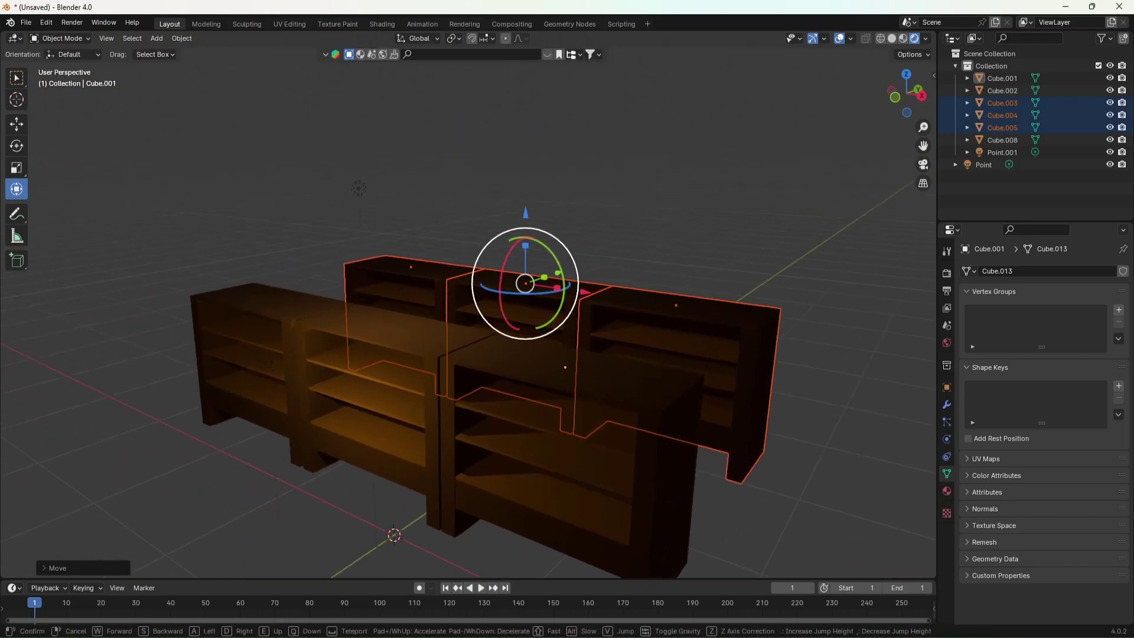
key(w)
key(w)
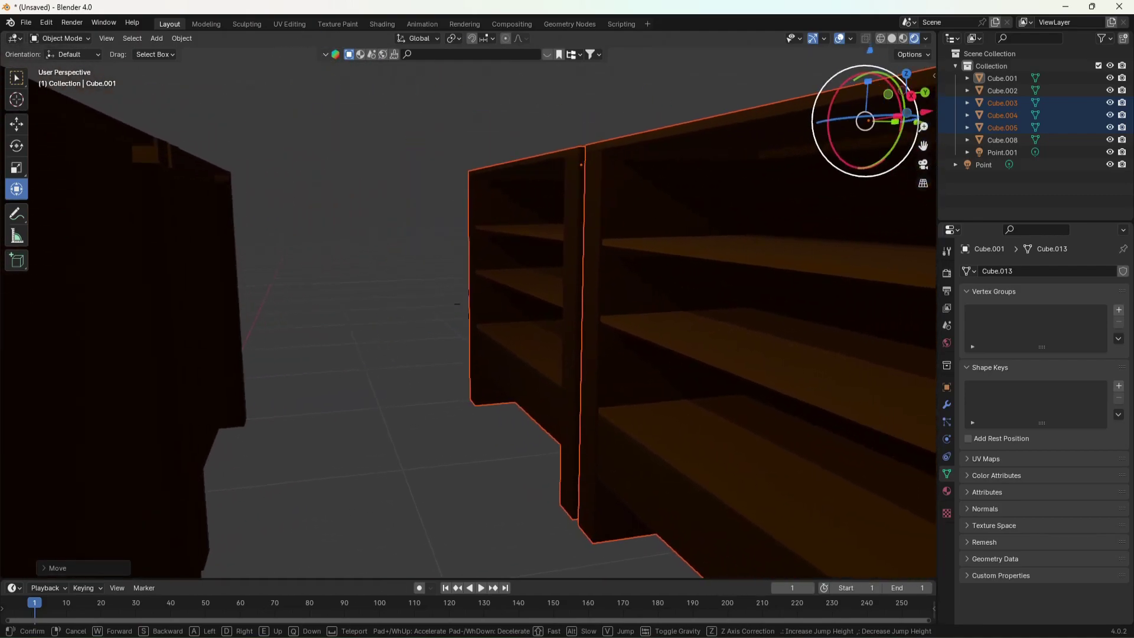
key(s)
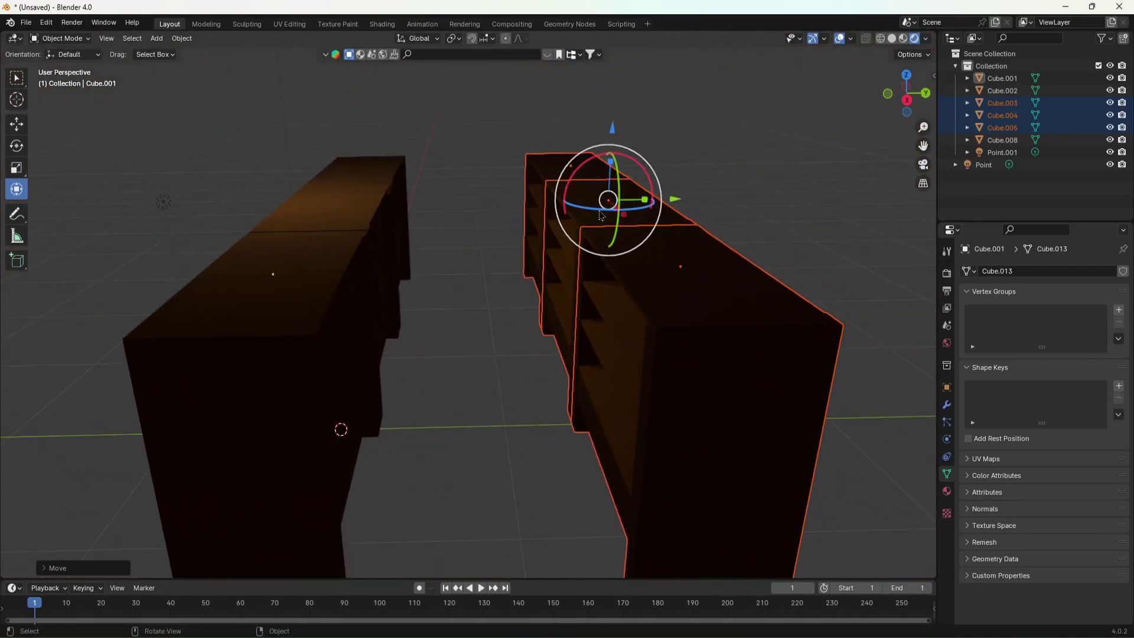
Rotate the three copied shelves about 180° around the Z axis.
key(r)
click(691, 228)
key(ctrl+z)
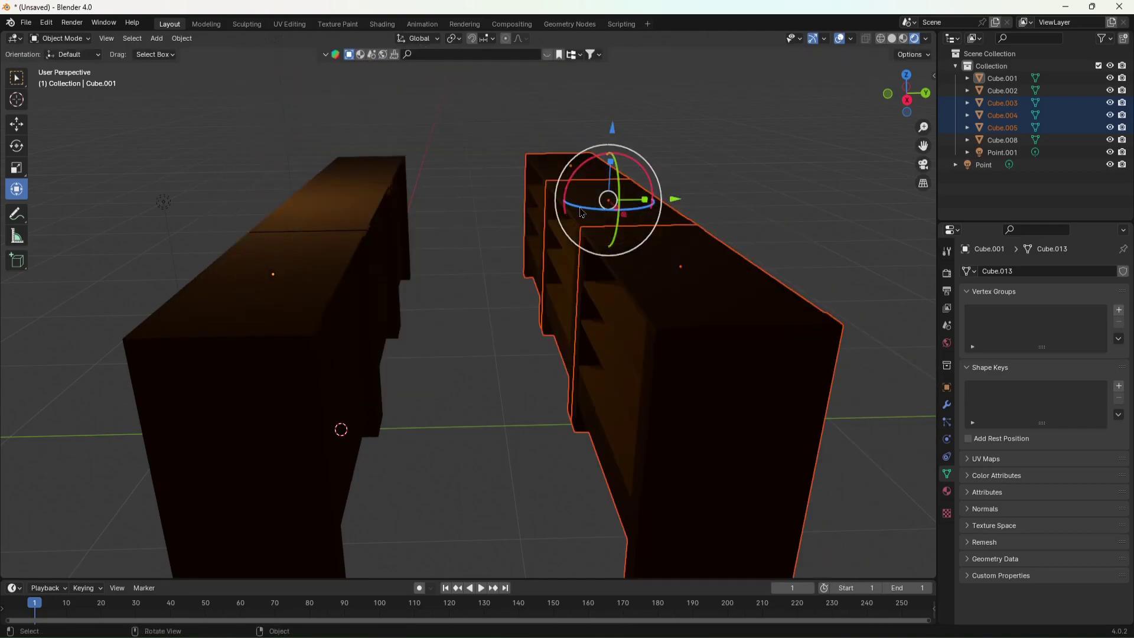
key(r)
key(z)
click(709, 184)
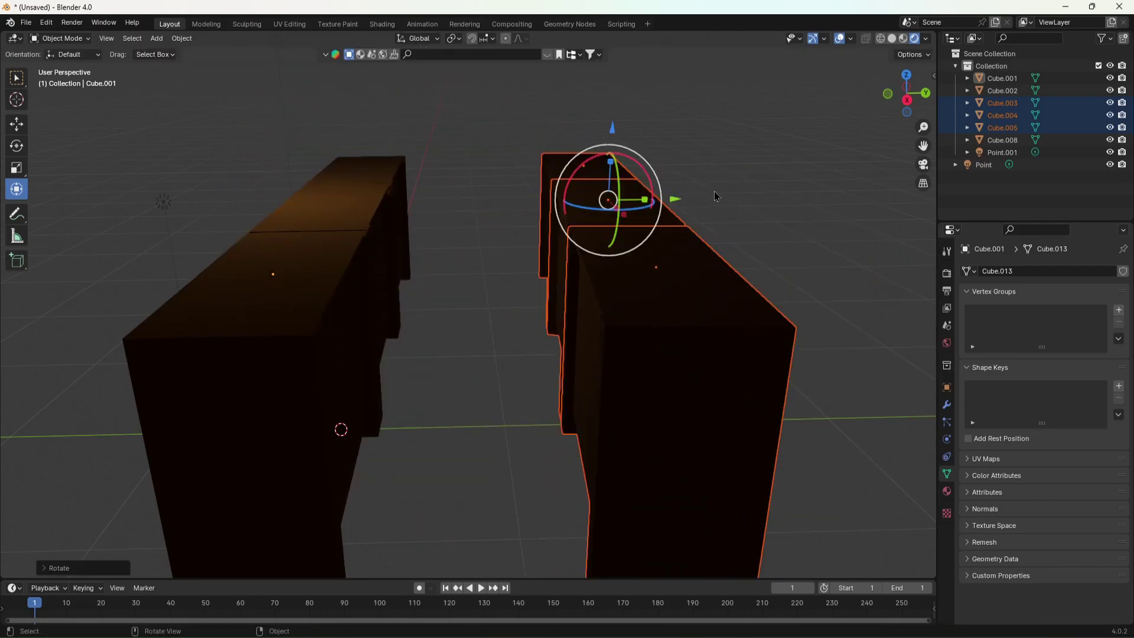
Turn the copied row about Z and slide it into place behind the front row.
drag(605, 210, 491, 242)
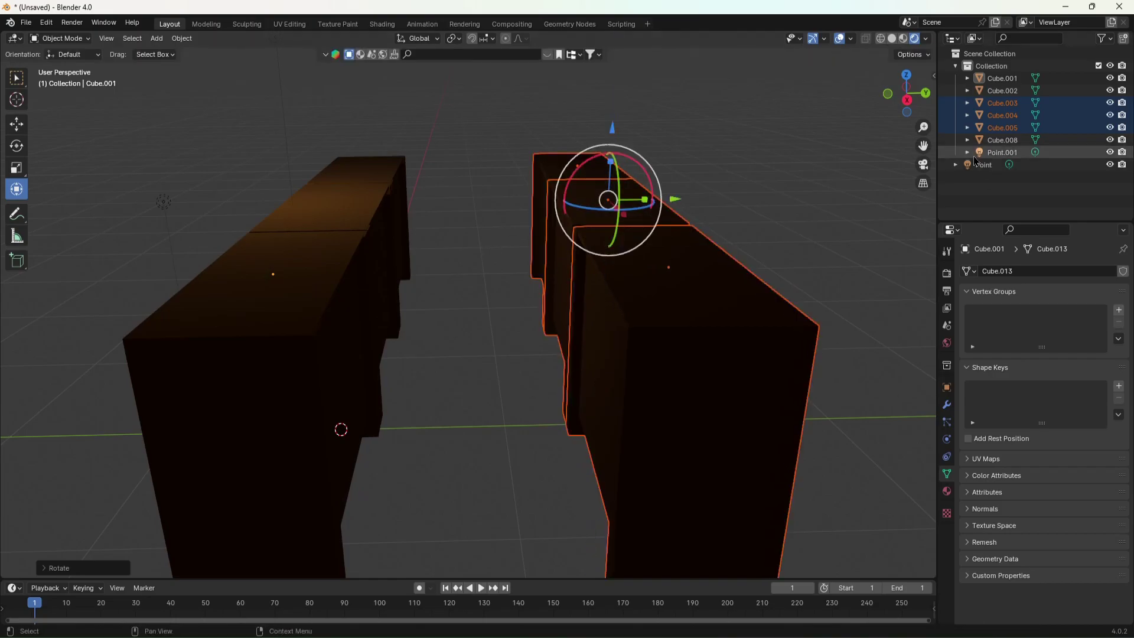
drag(688, 202, 502, 223)
drag(416, 218, 552, 194)
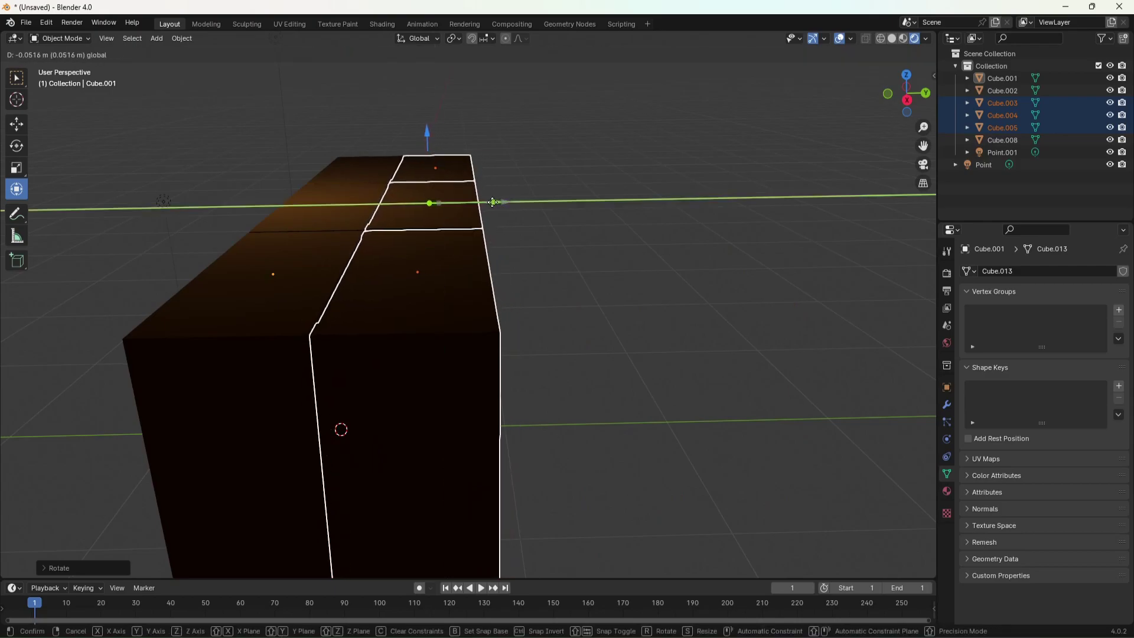
key(shift+grave)
key(s)
key(w)
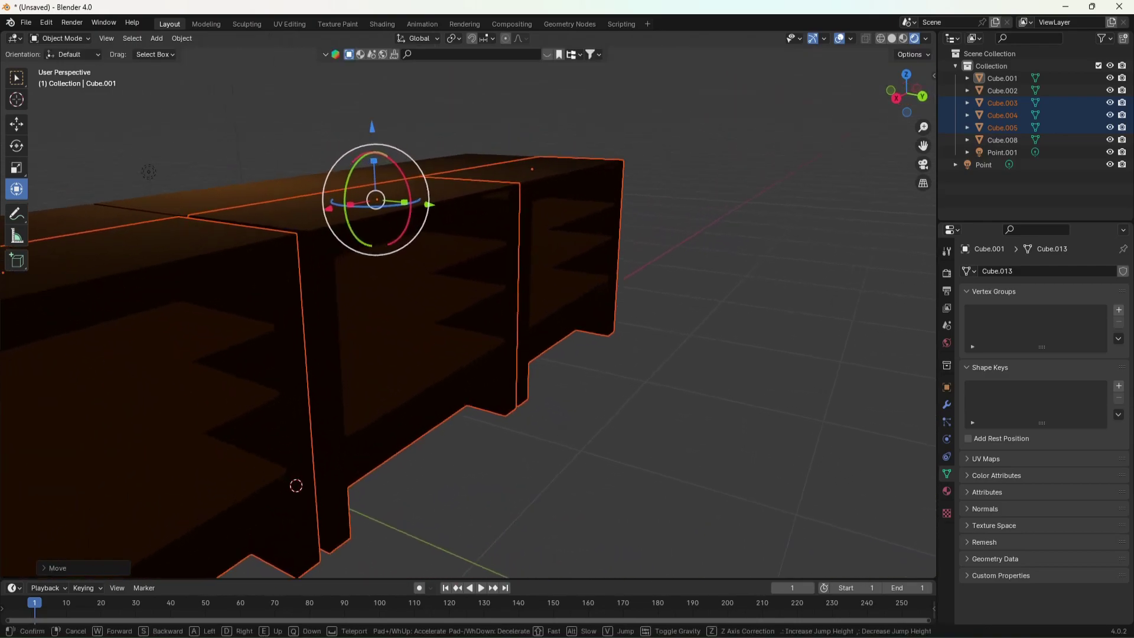
key(s)
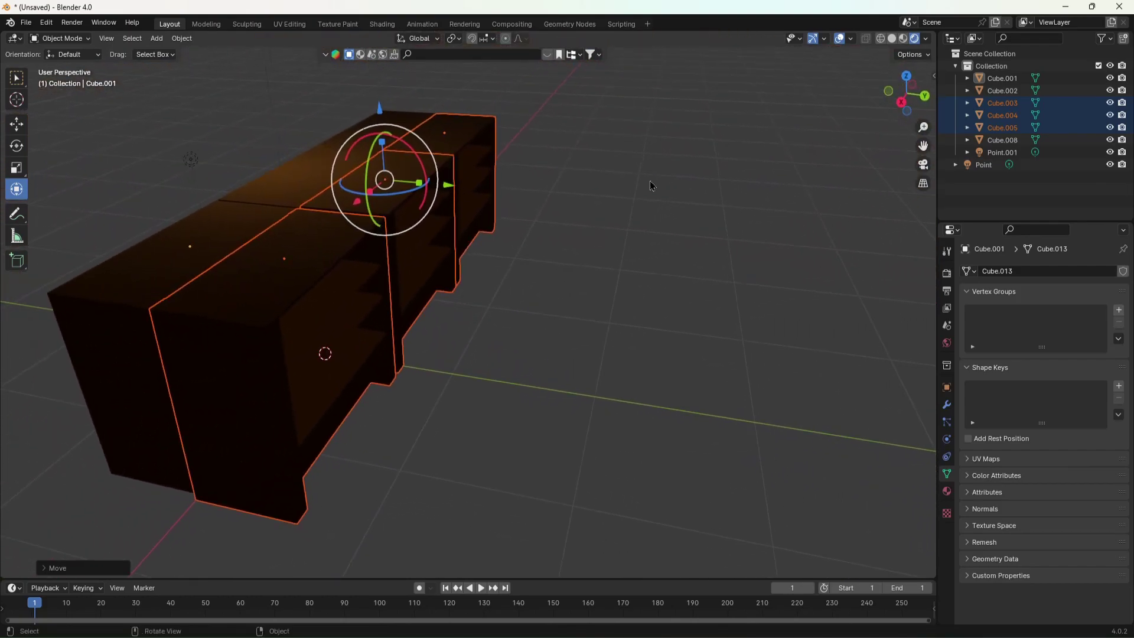
click(646, 289)
Nudge the copied row slightly along Y and stretch it lengthwise along Y.
key(shift+grave)
key(w)
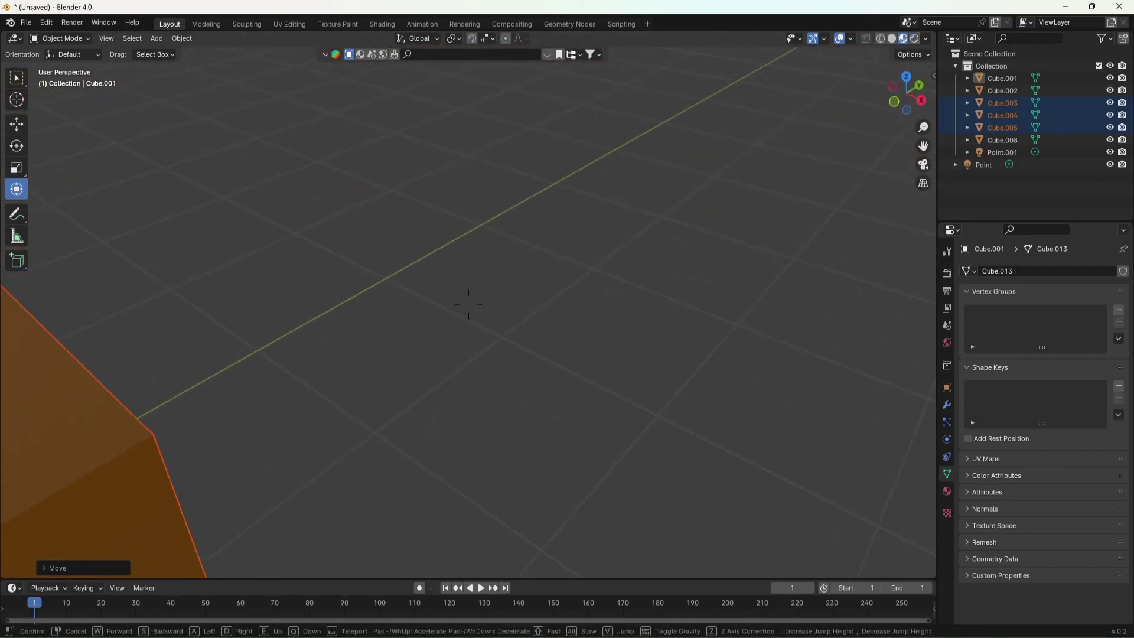
key(s)
key(w)
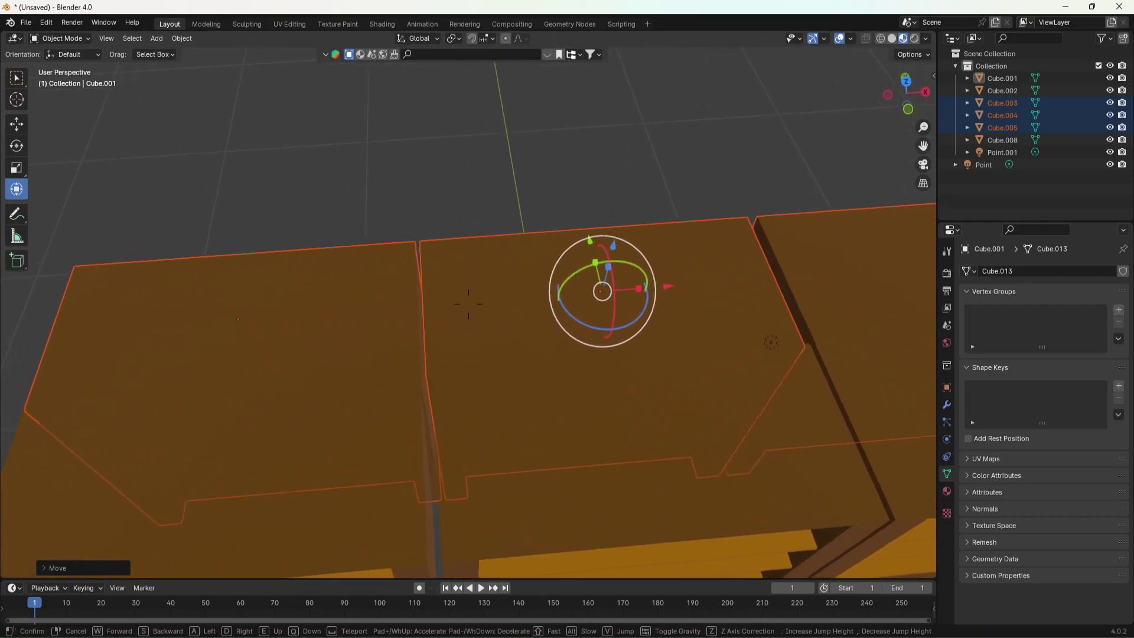
key(w)
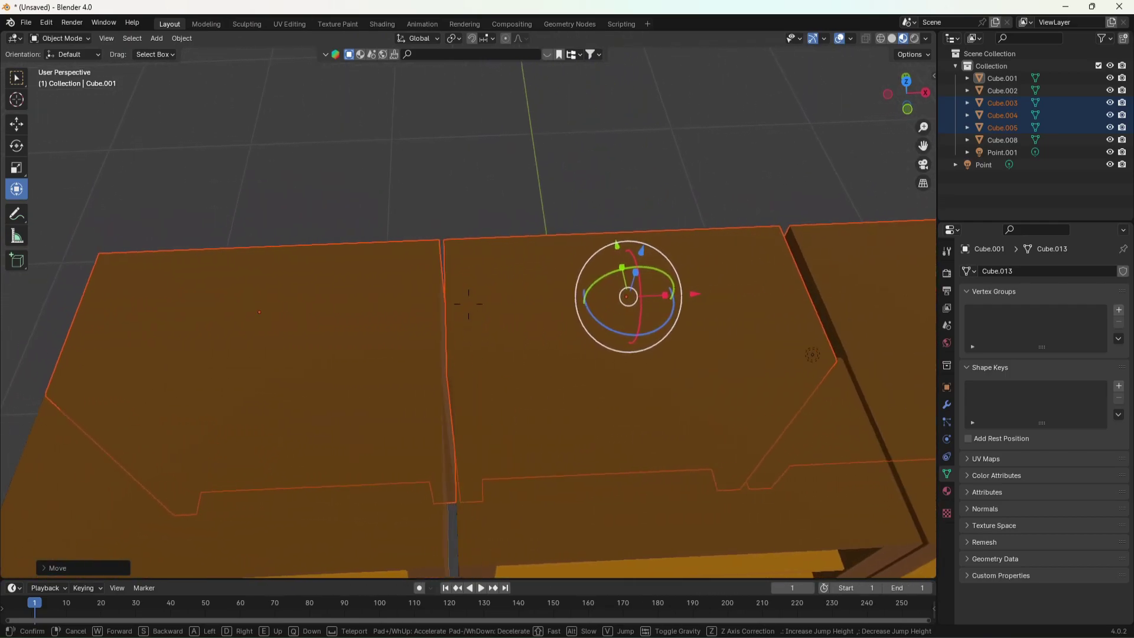
key(s)
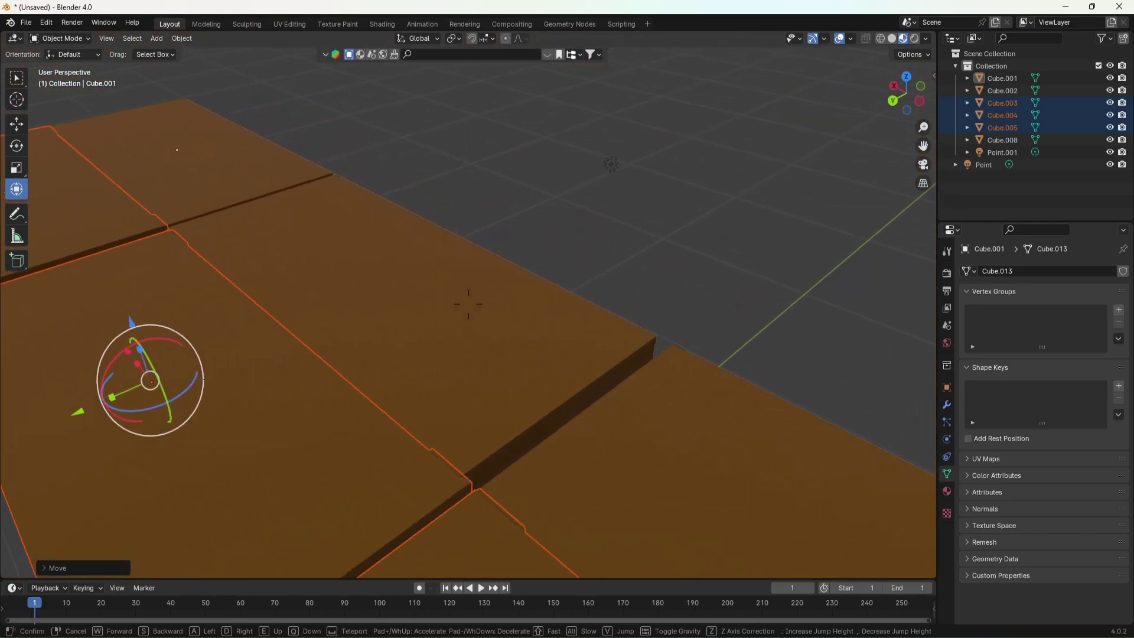
key(w)
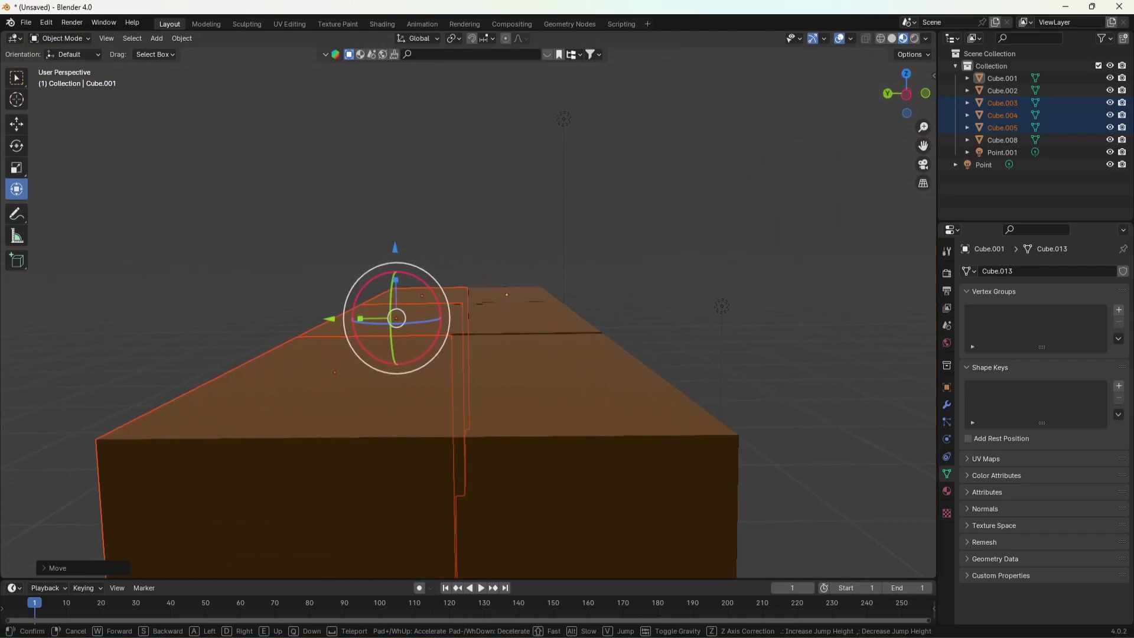
key(w)
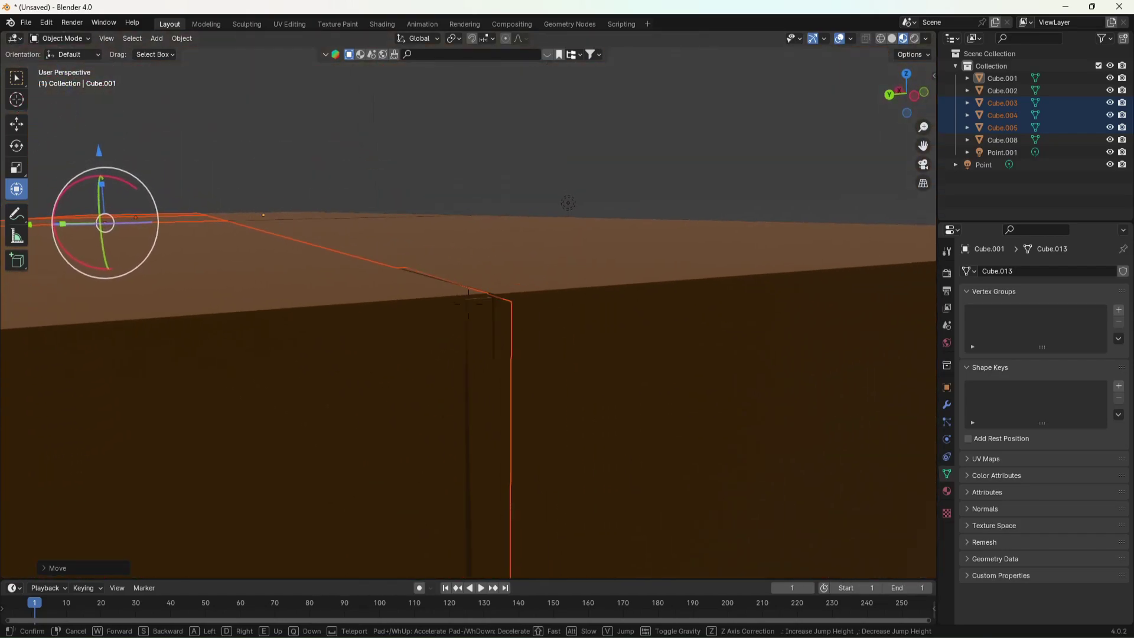
click(469, 304)
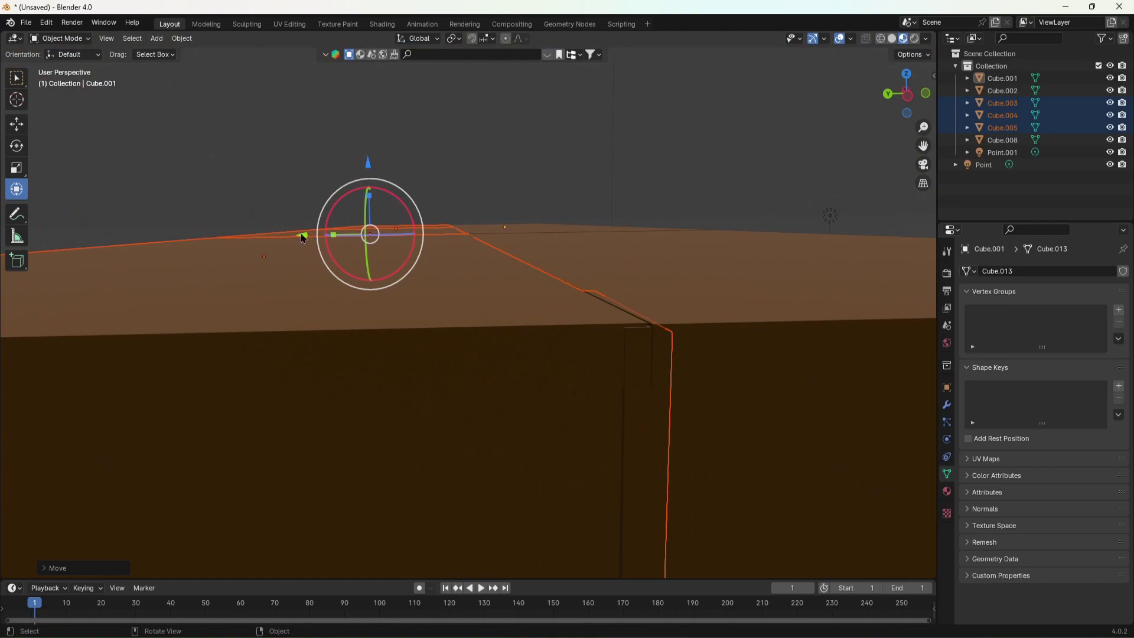
drag(303, 237, 287, 245)
shift+middle_drag(355, 243, 416, 247)
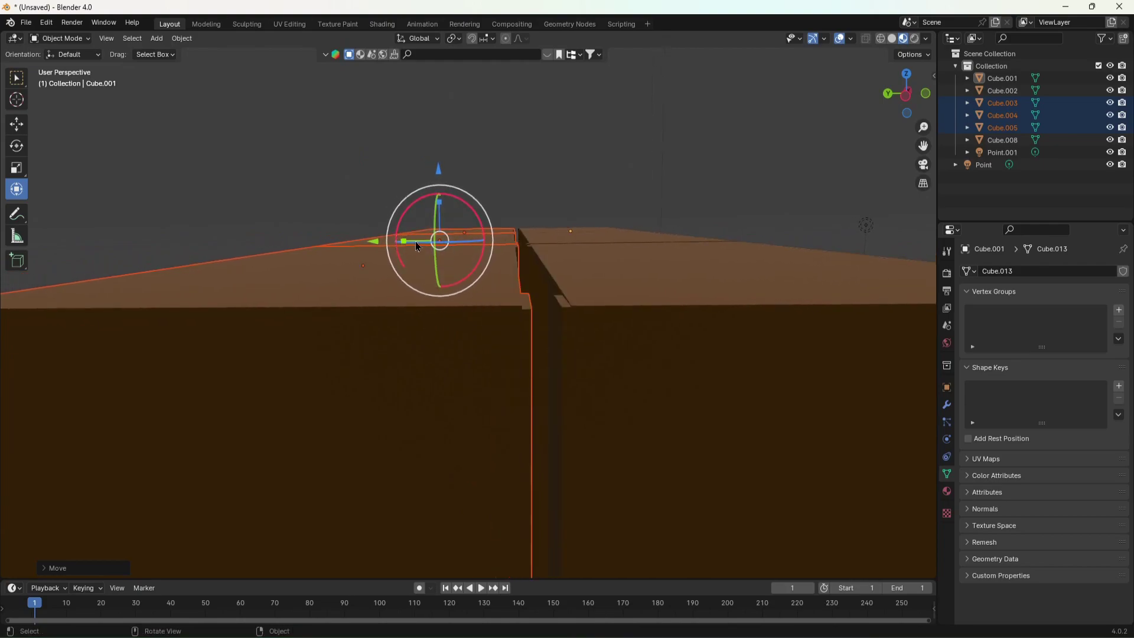
drag(416, 247, 413, 242)
Shift the back row along Y so it sits snug against the front row.
key(shift+grave)
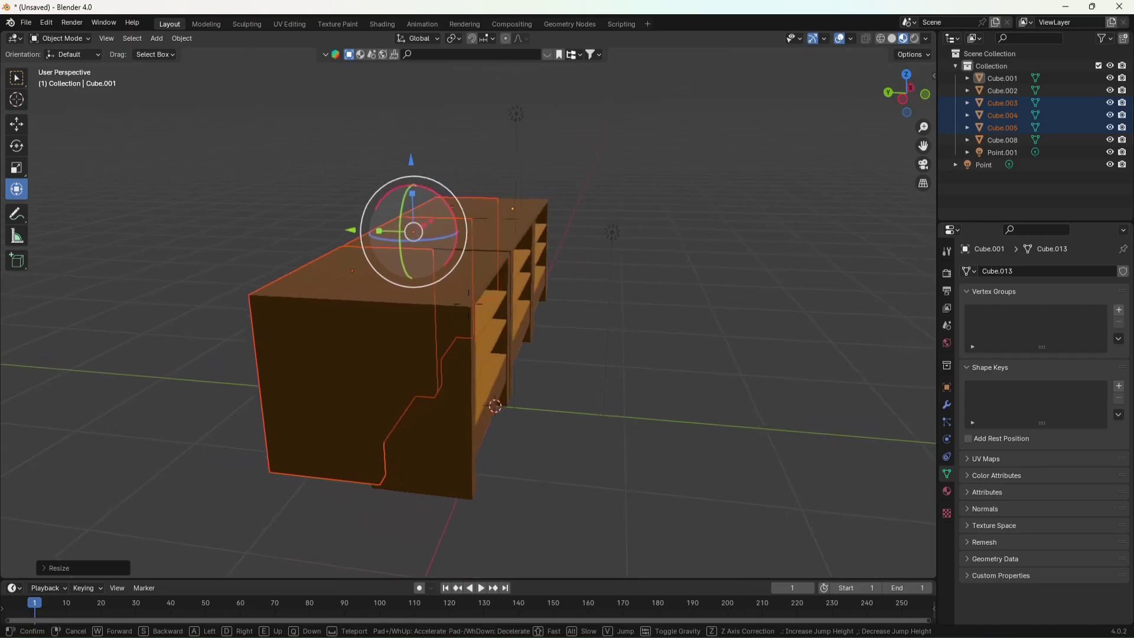
key(s)
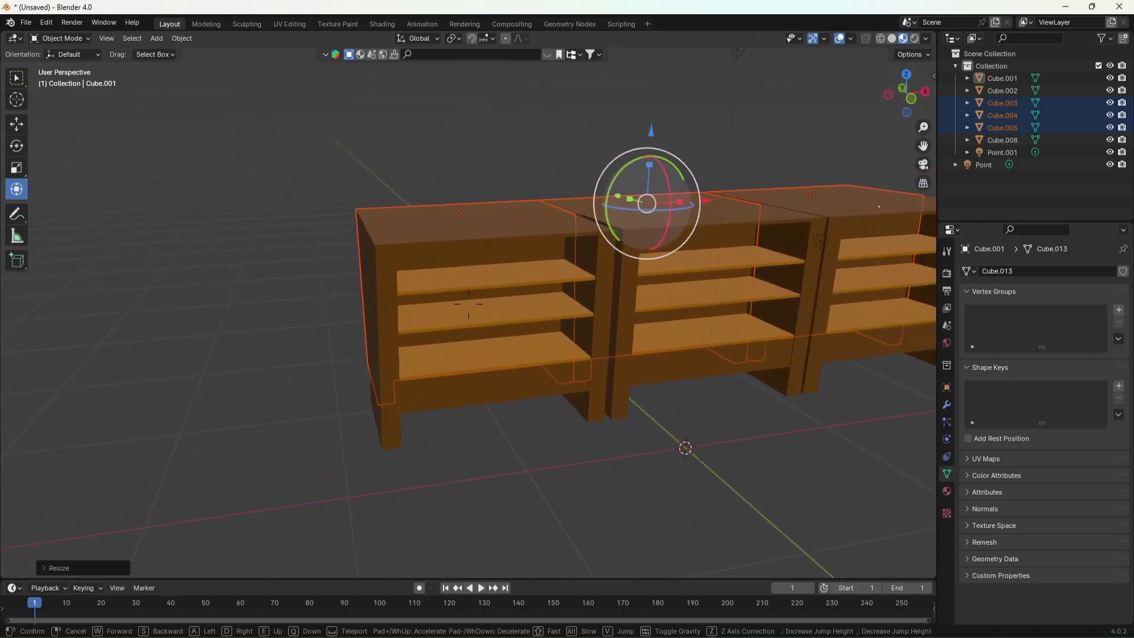
click(515, 200)
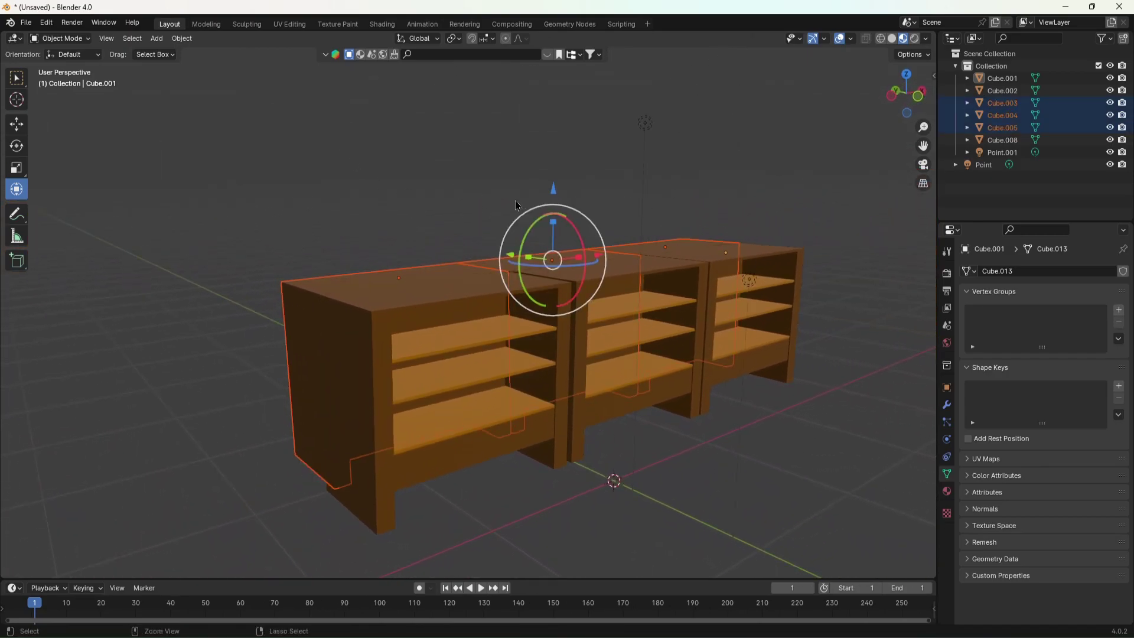
key(g)
key(y)
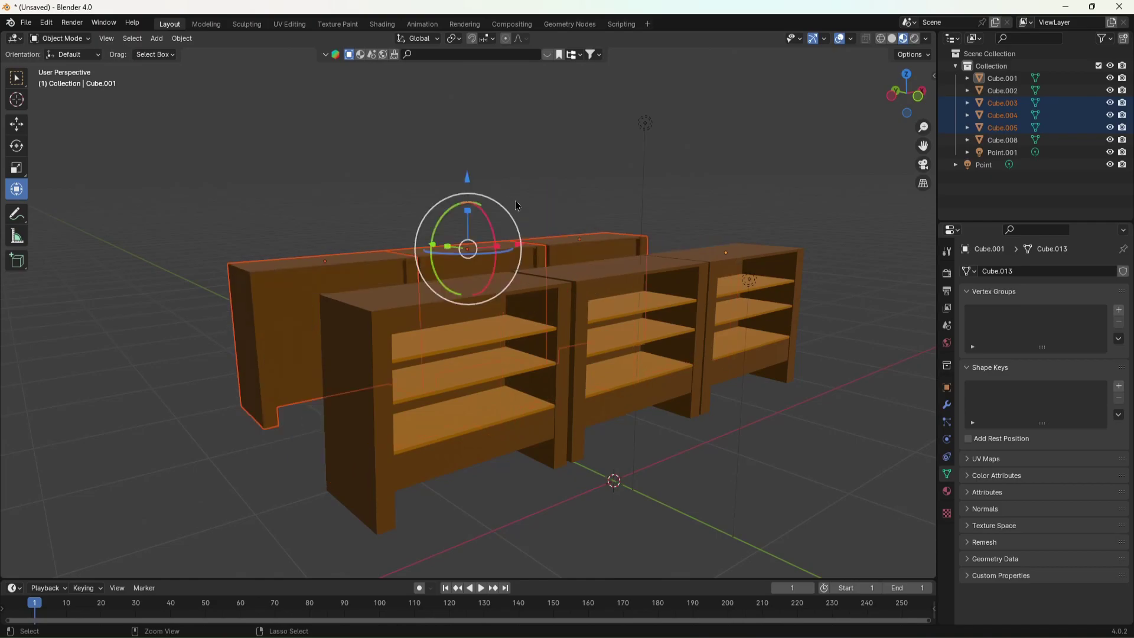
key(Return)
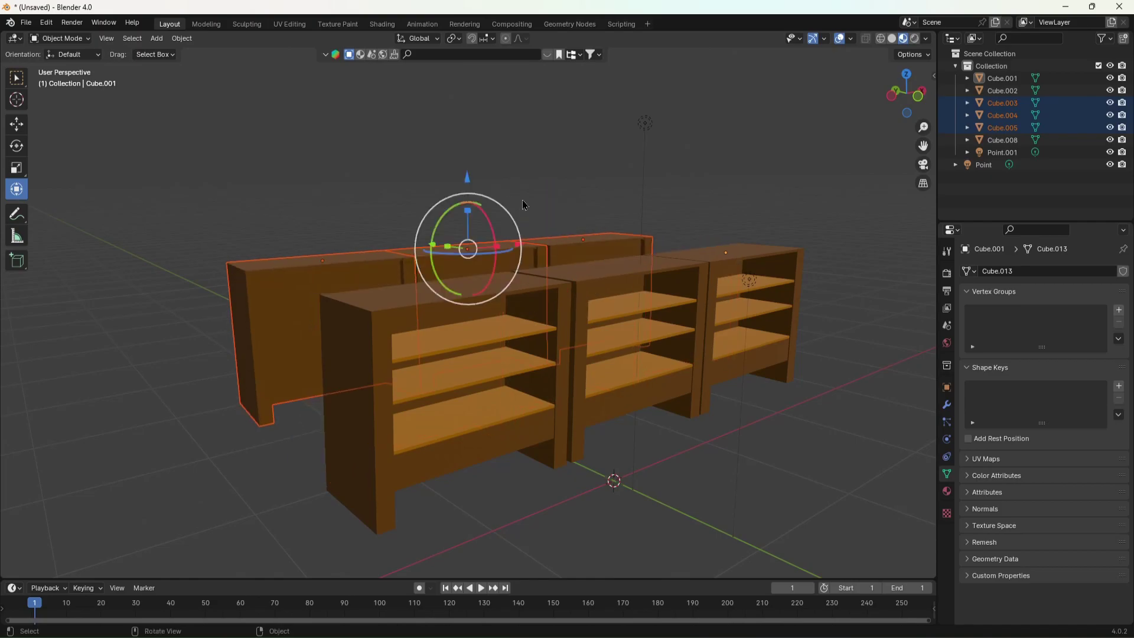
Delete the extra shelf copies, leaving a single bookshelf.
click(637, 383)
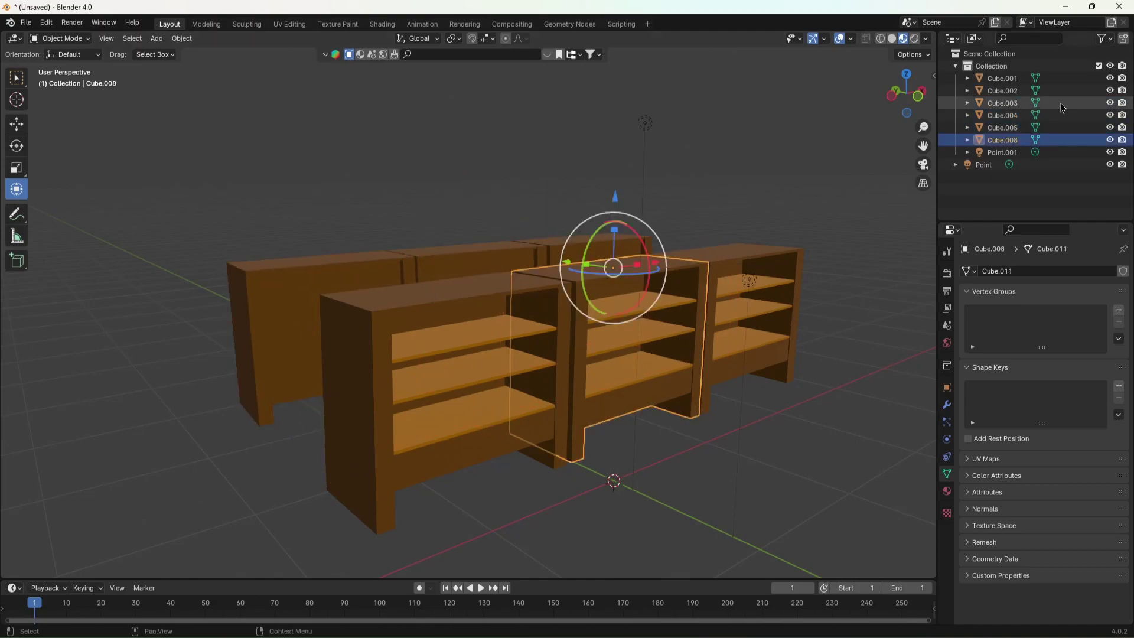
shift+click(1003, 90)
key(Delete)
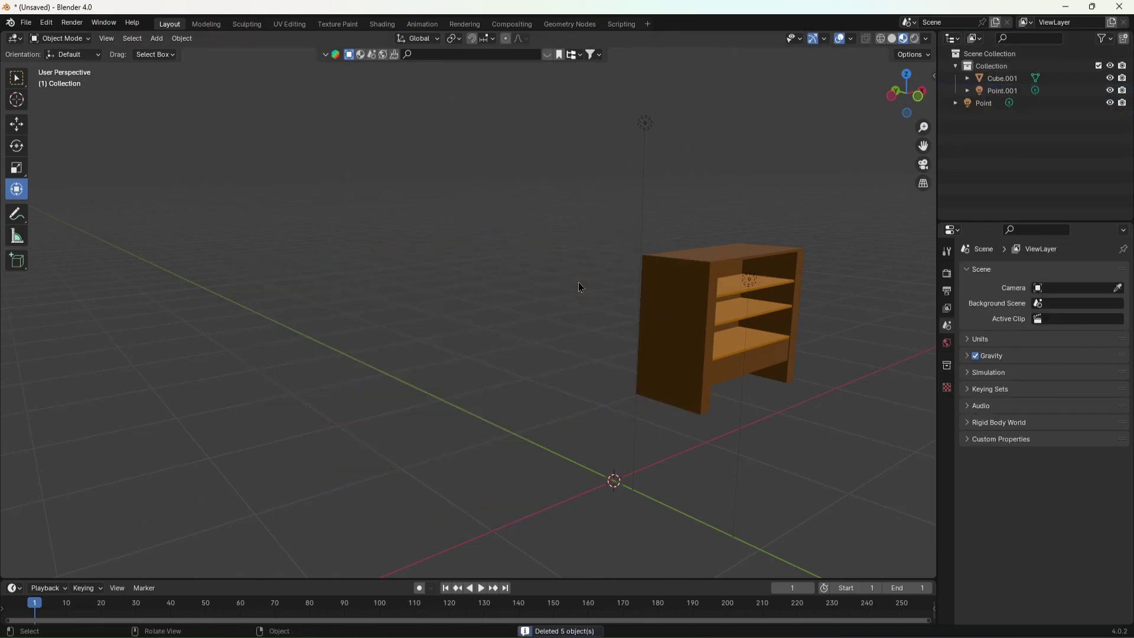
key(shift+grave)
click(671, 270)
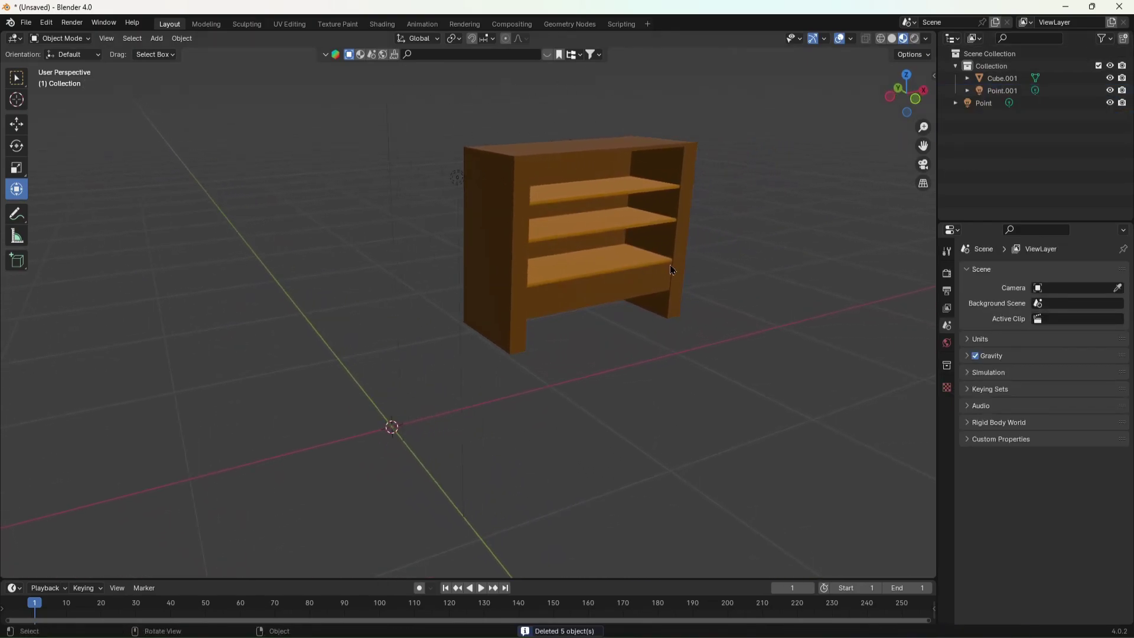
Slide the bookshelf along the X axis and view it from the side.
click(639, 261)
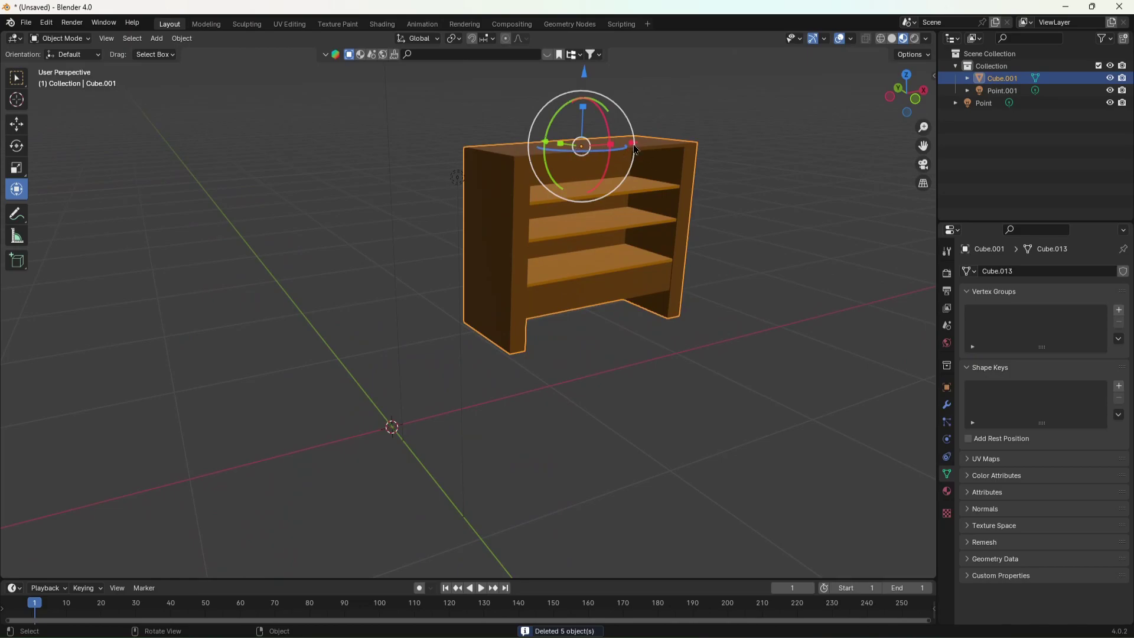
drag(632, 144, 413, 223)
key(shift+grave)
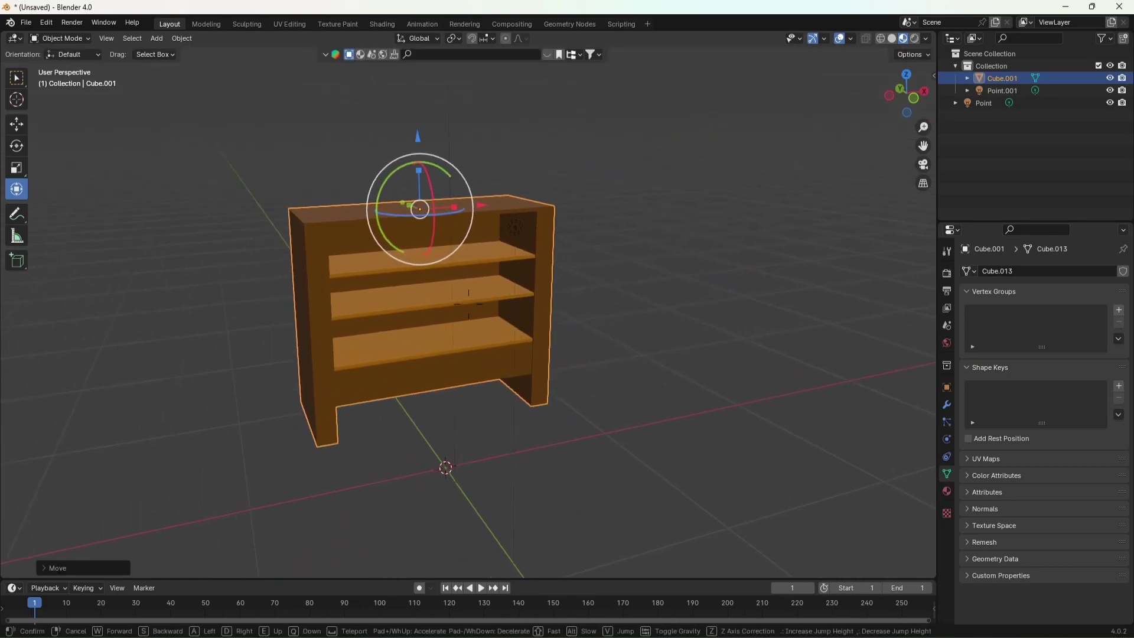
key(w)
key(a)
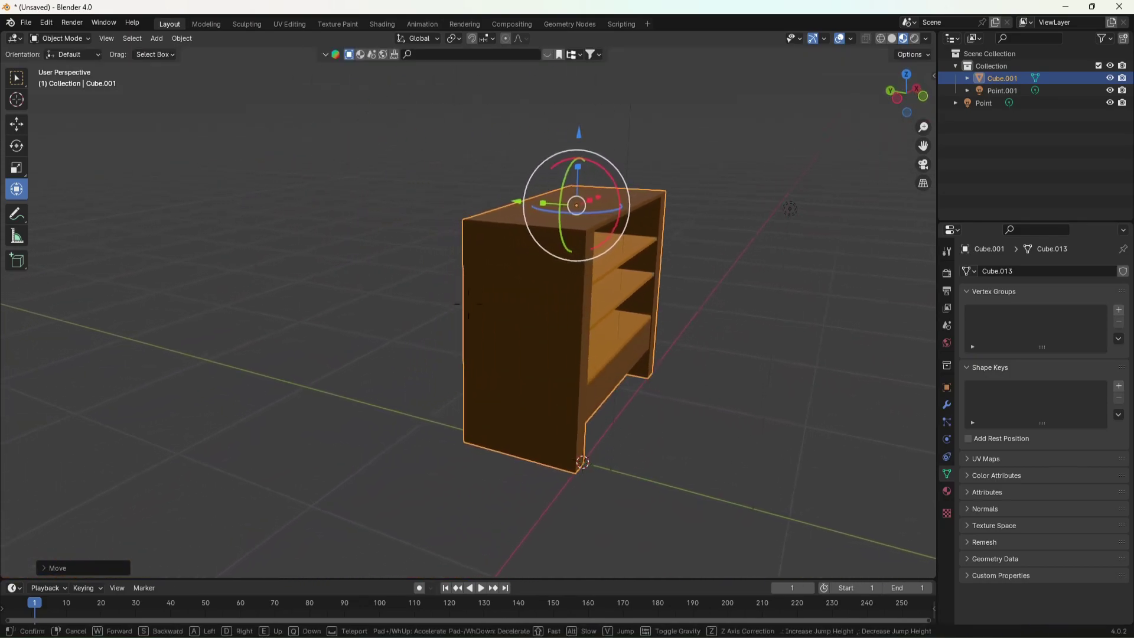
click(482, 212)
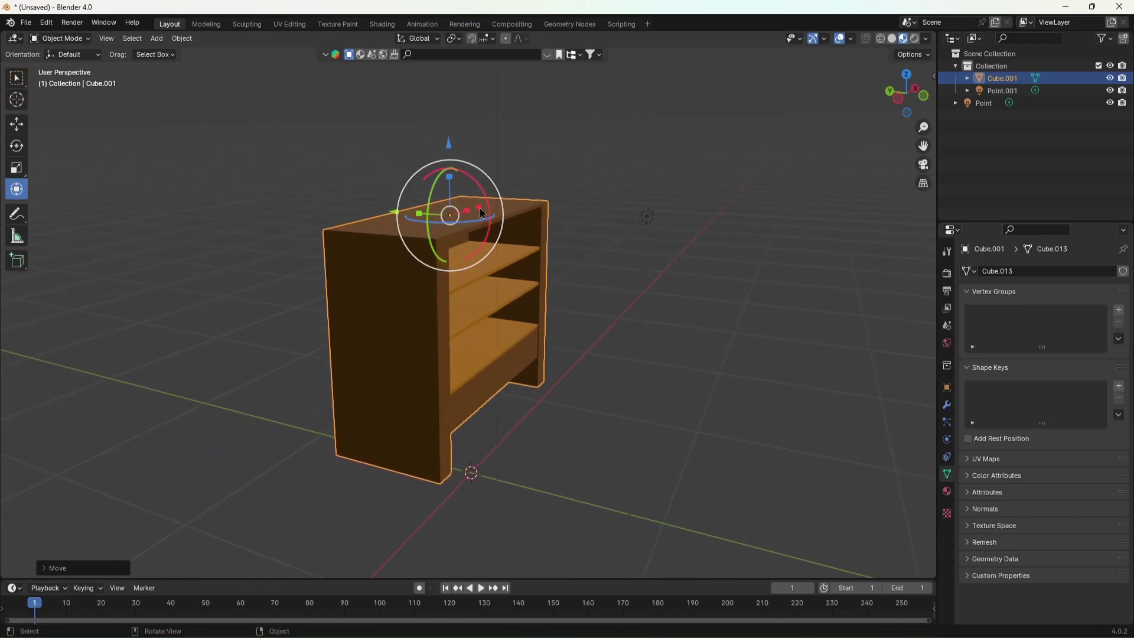
Switch the viewport to Rendered shading and reframe the bookshelf.
key(shift+grave)
click(442, 242)
key(z)
click(442, 178)
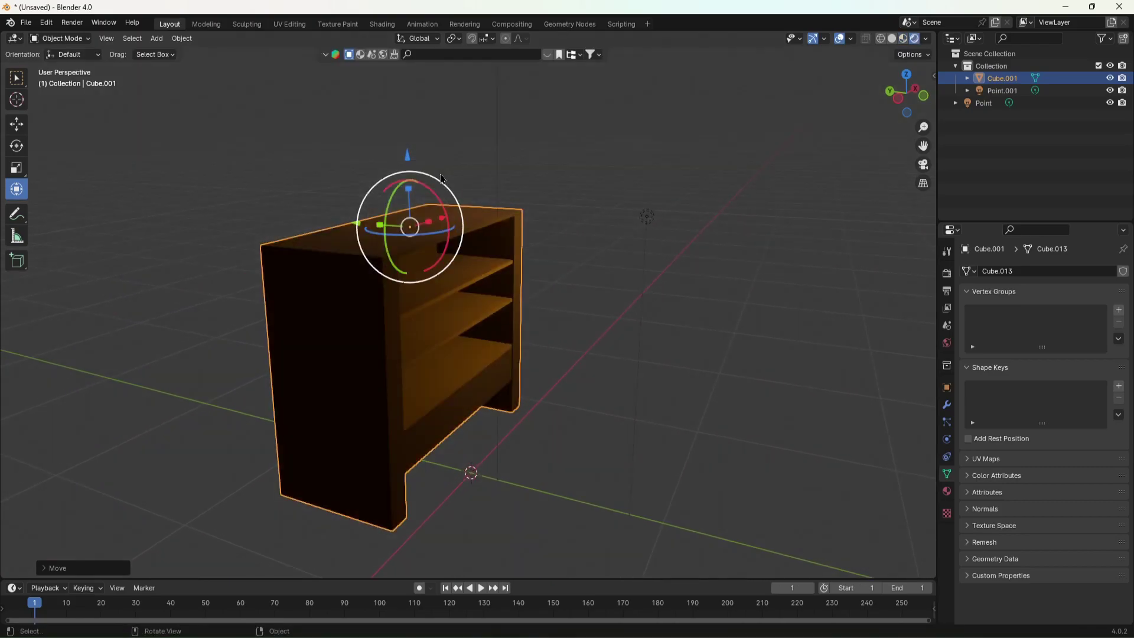
shift+middle_drag(442, 178, 549, 257)
key(shift+grave)
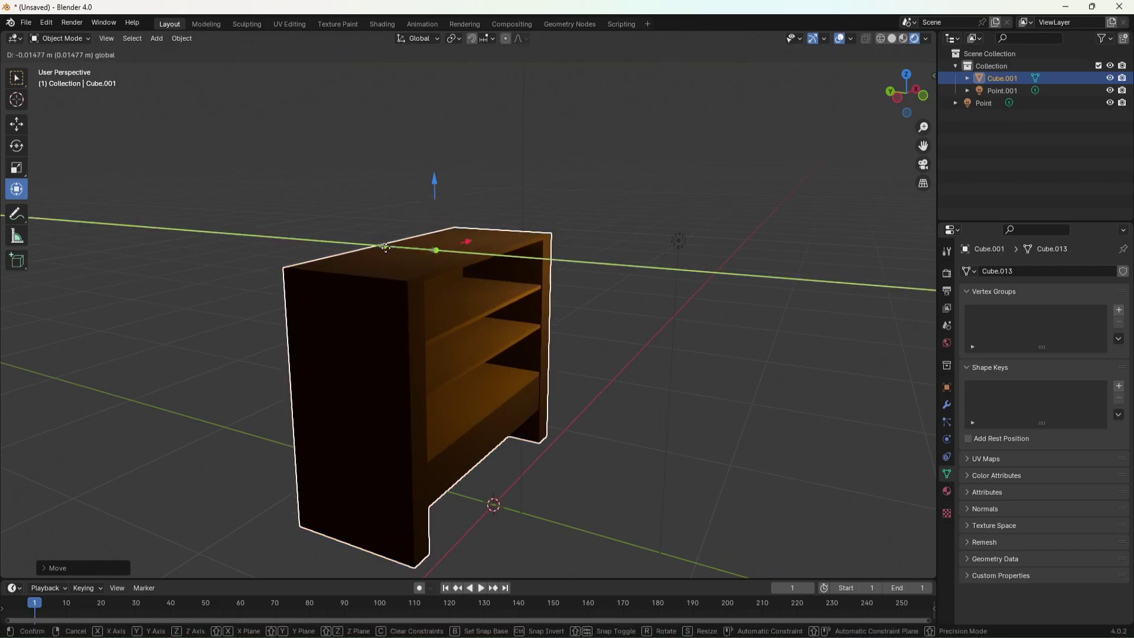
key(w)
click(468, 304)
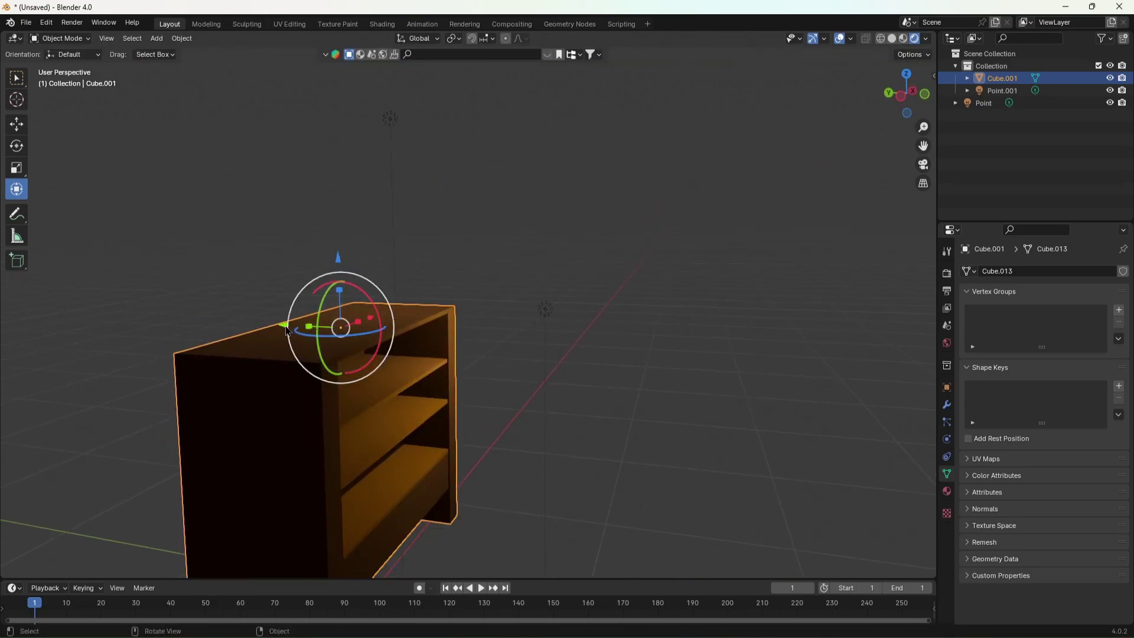
Try a narrower bookshelf by scaling it along its width.
key(shift+grave)
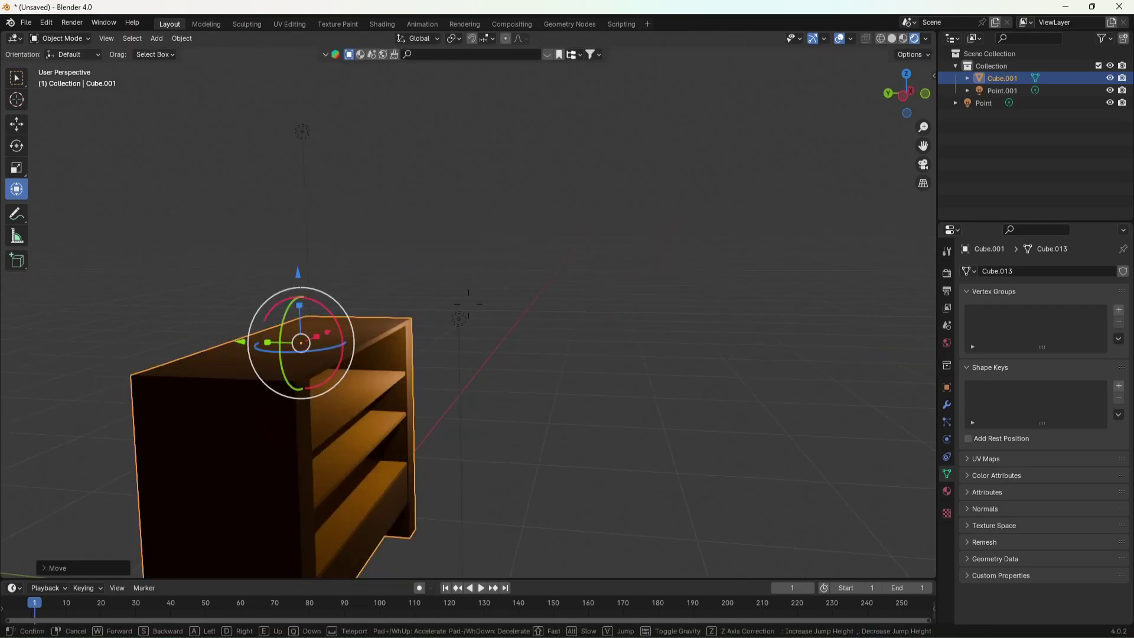
key(d)
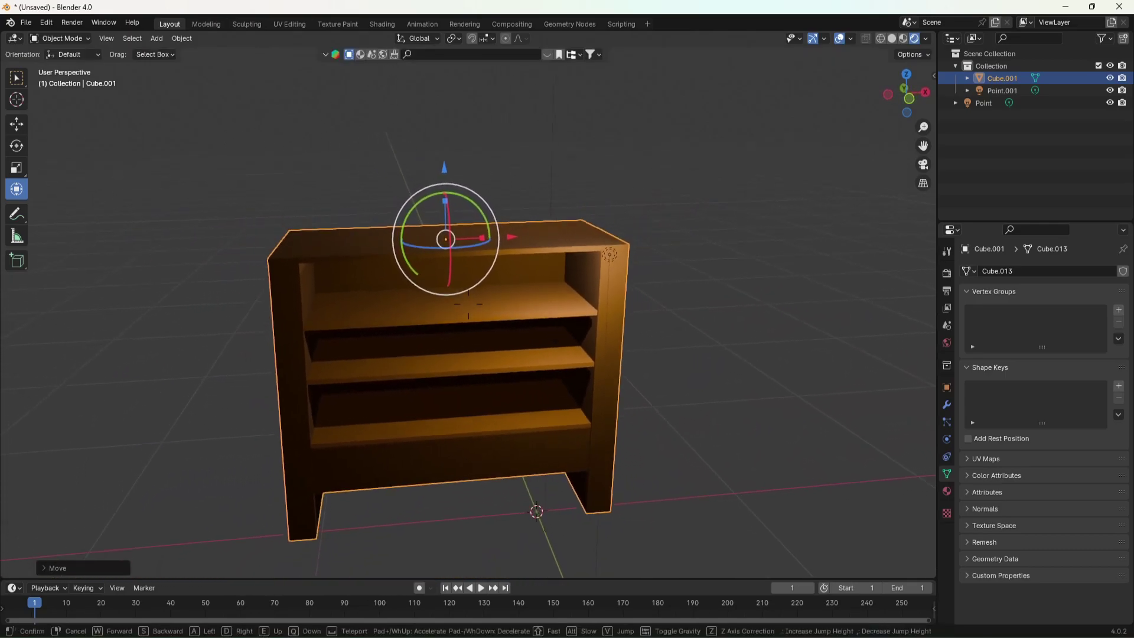
key(s)
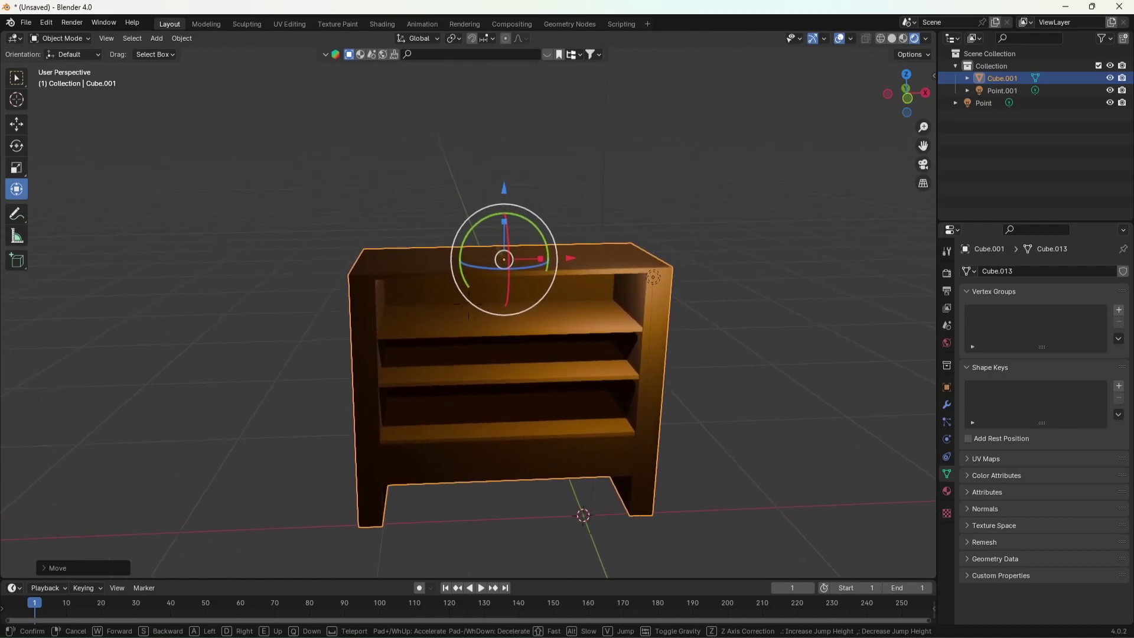
key(w)
key(s)
click(469, 304)
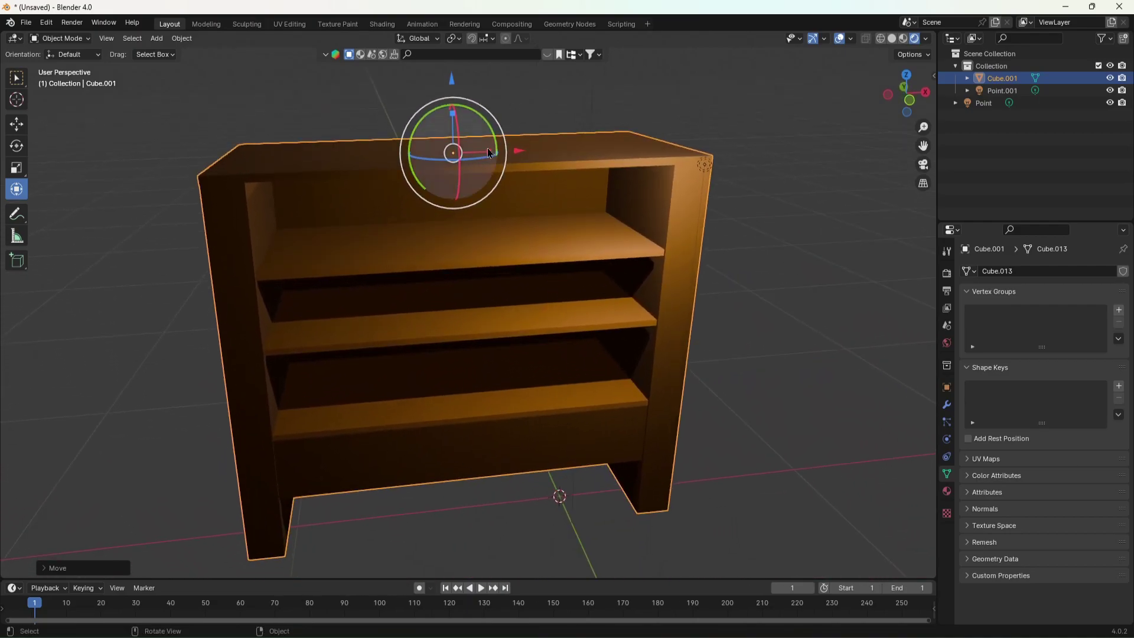
key(s)
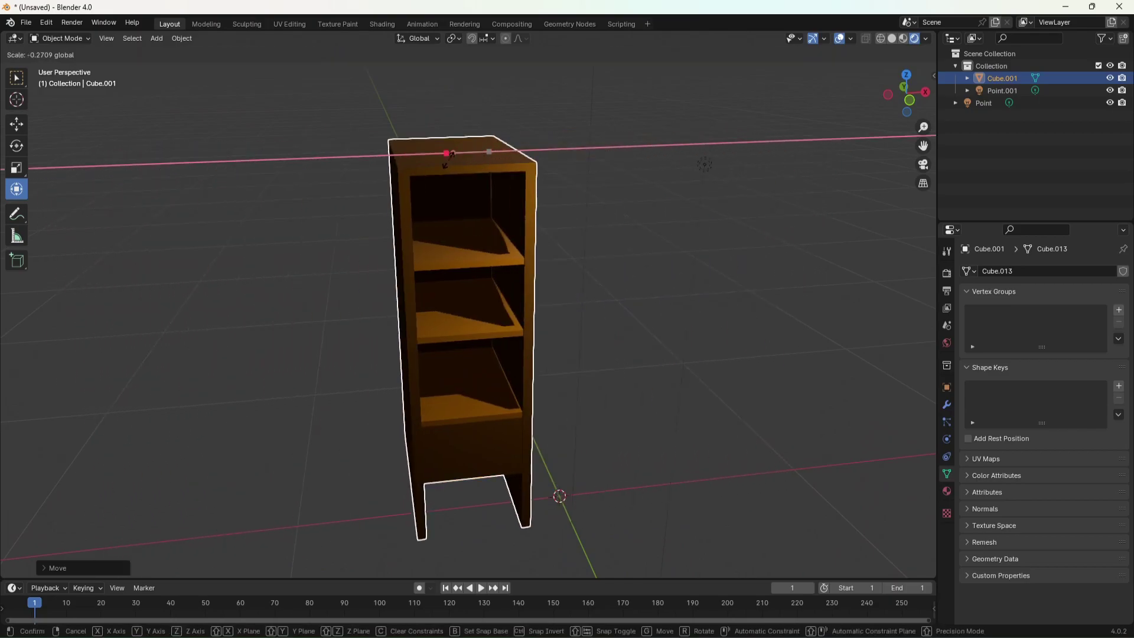
click(447, 156)
Undo the narrowing to restore full width, then deselect the bookshelf.
key(shift+grave)
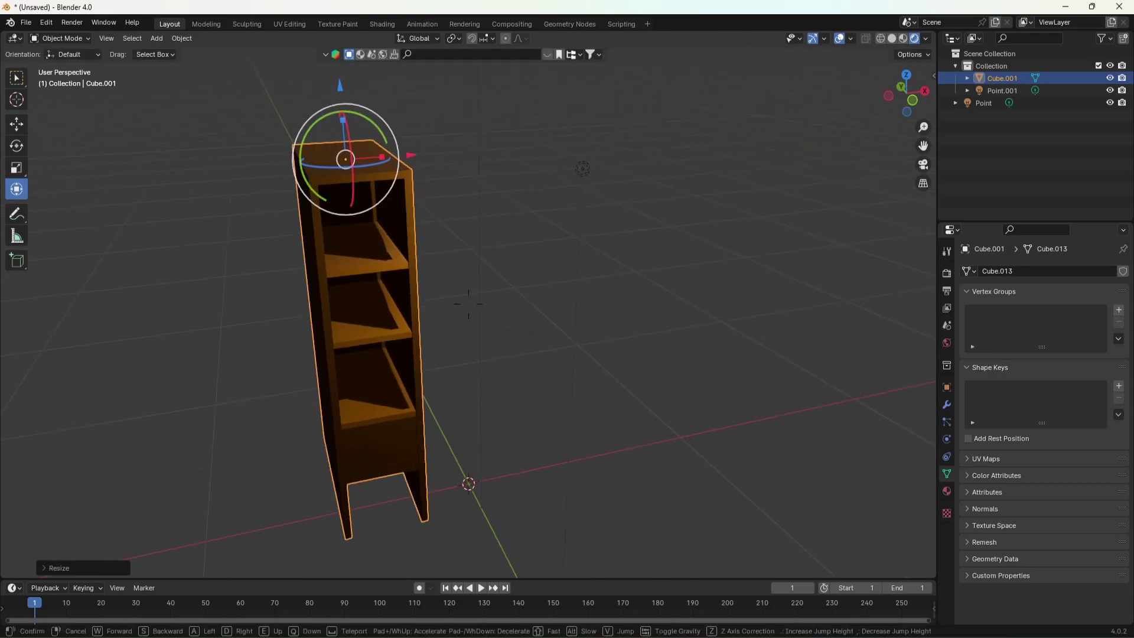
key(w)
key(s)
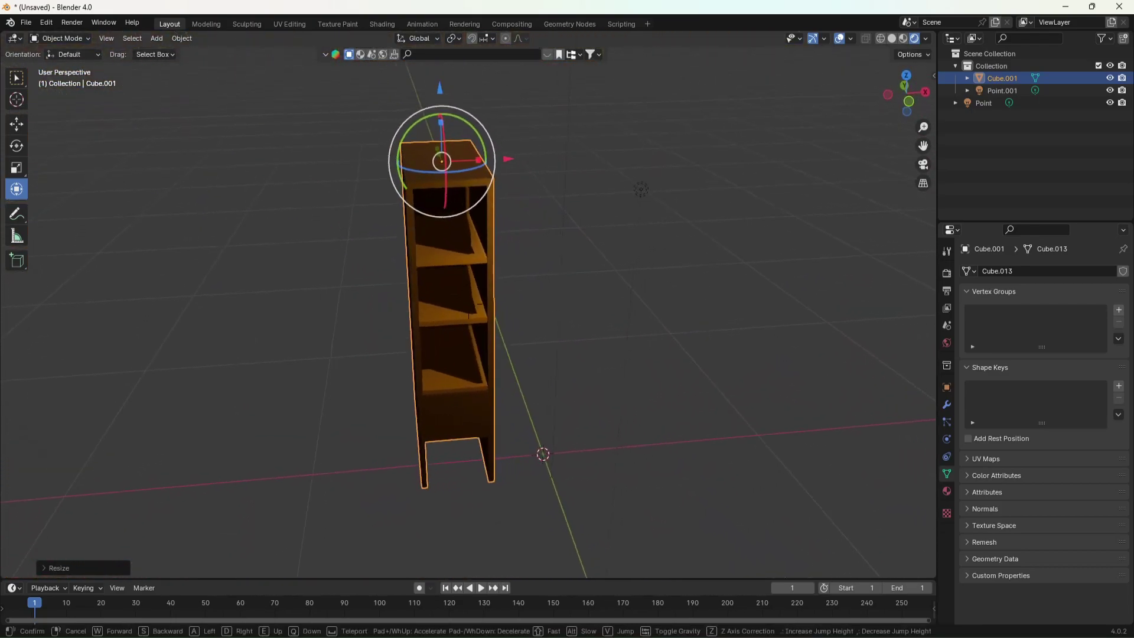
key(w)
click(571, 187)
middle_drag(572, 187, 545, 163)
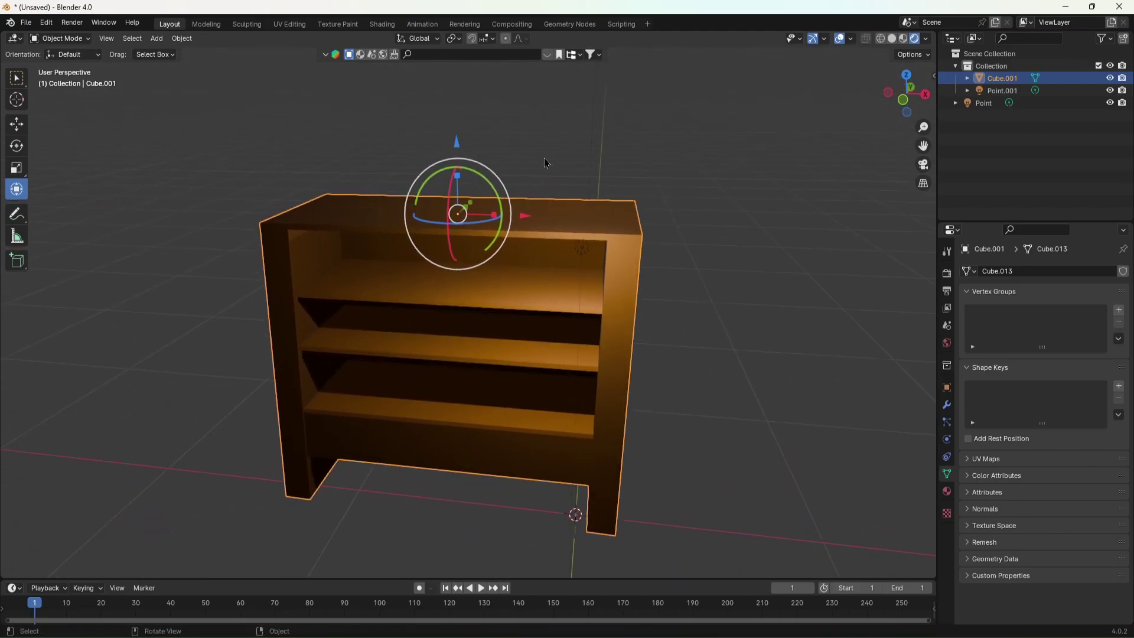
click(623, 157)
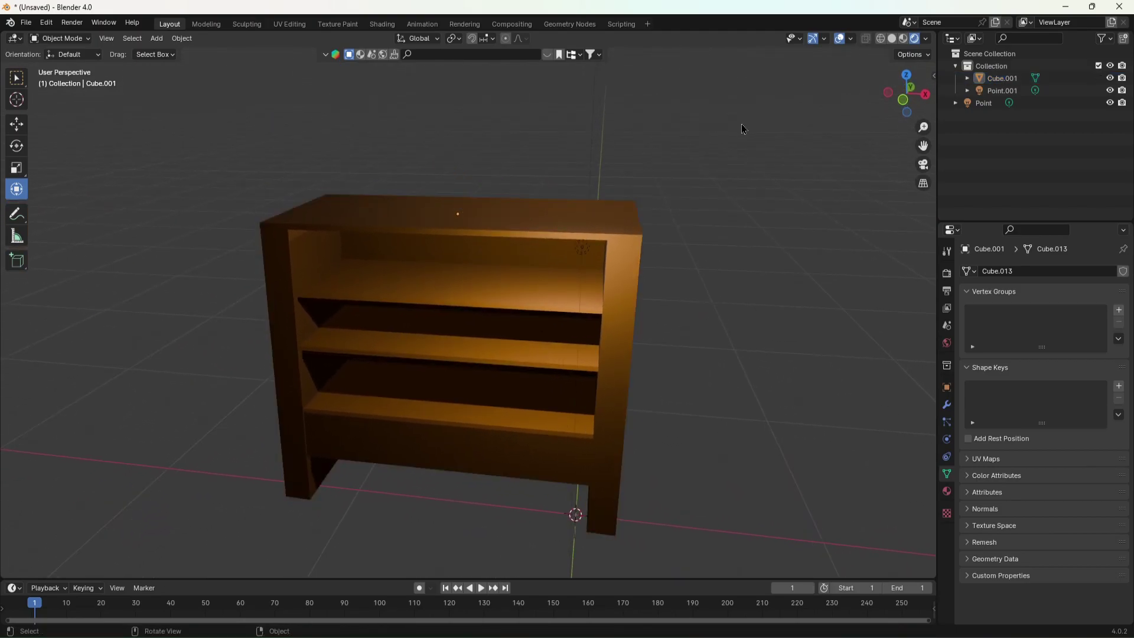
Rename Cube.001 to 'Shelf', fixing a typo, and enter Shelf4.blend as the save name.
double_click(1035, 79)
text(Shelf)
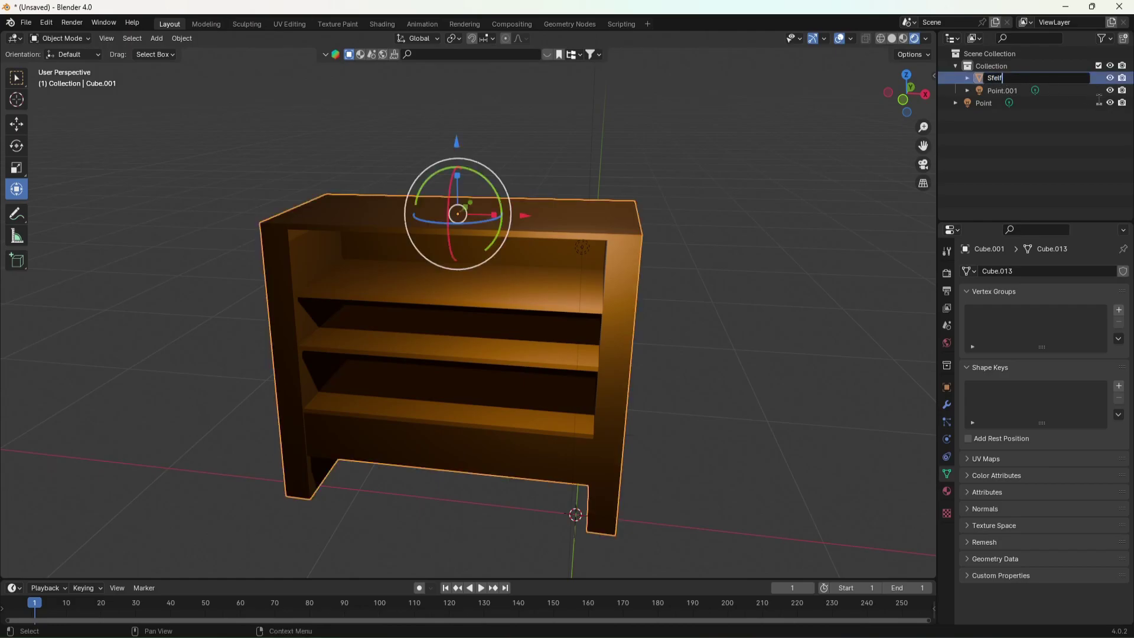
key(Return)
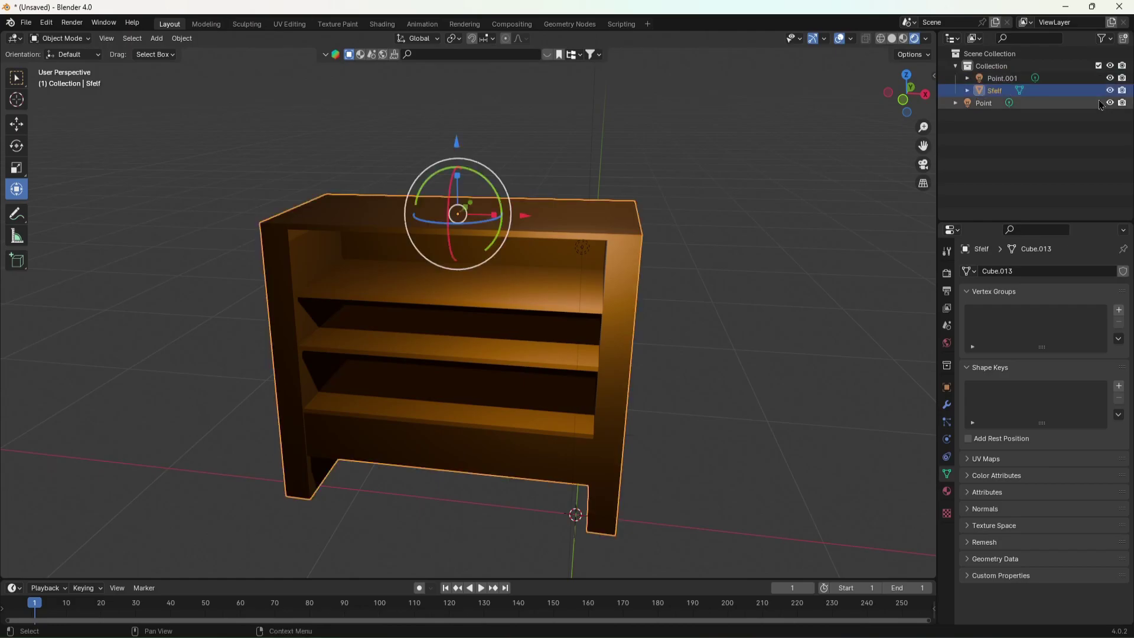
double_click(1003, 92)
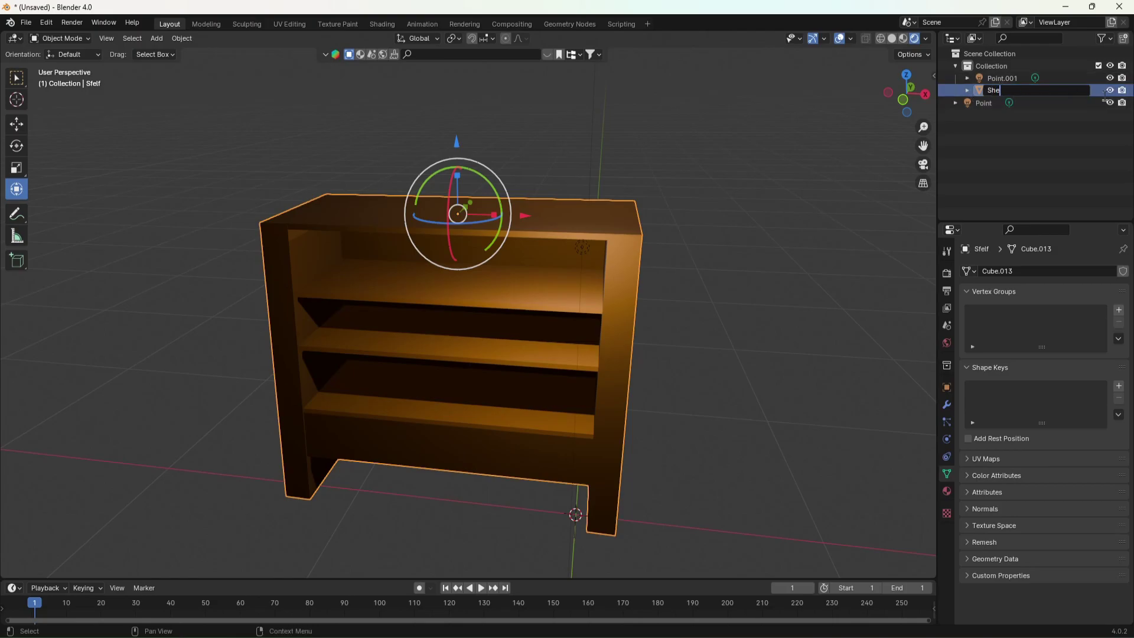
key(Return)
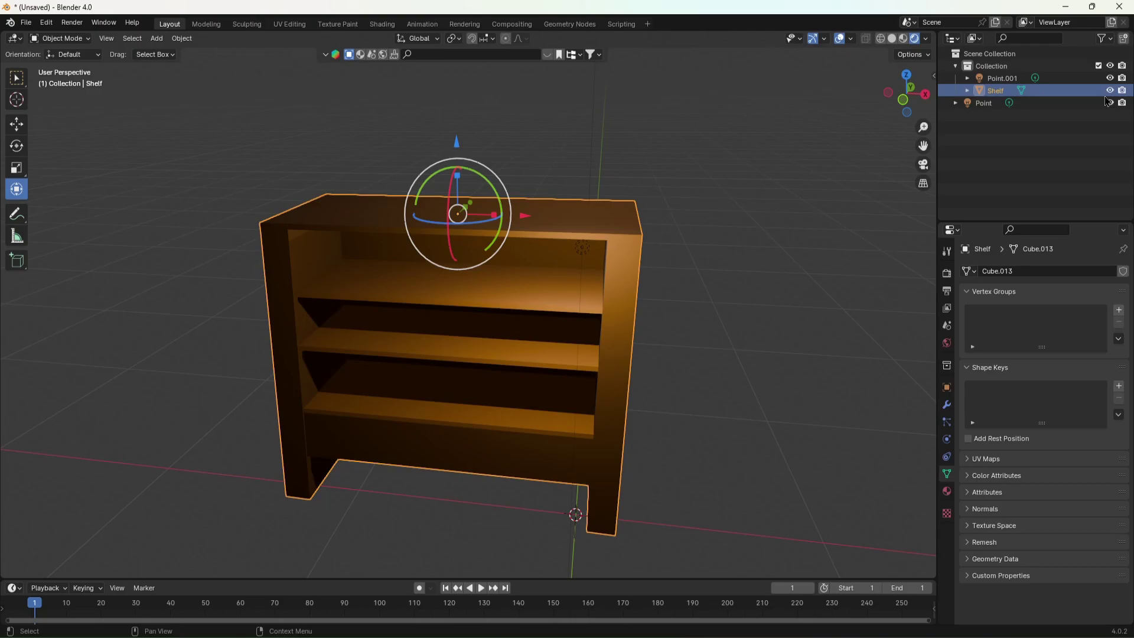
key(ctrl+s)
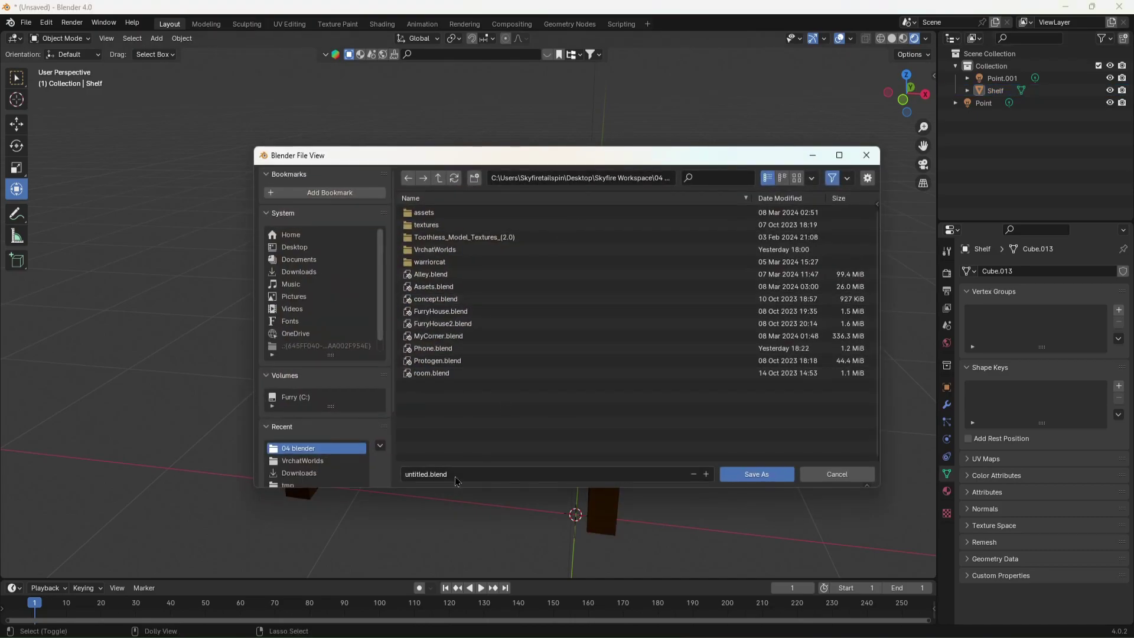
click(435, 475)
Save the file as Shelf4.blend and back the view away from the shelf.
click(757, 475)
key(shift+grave)
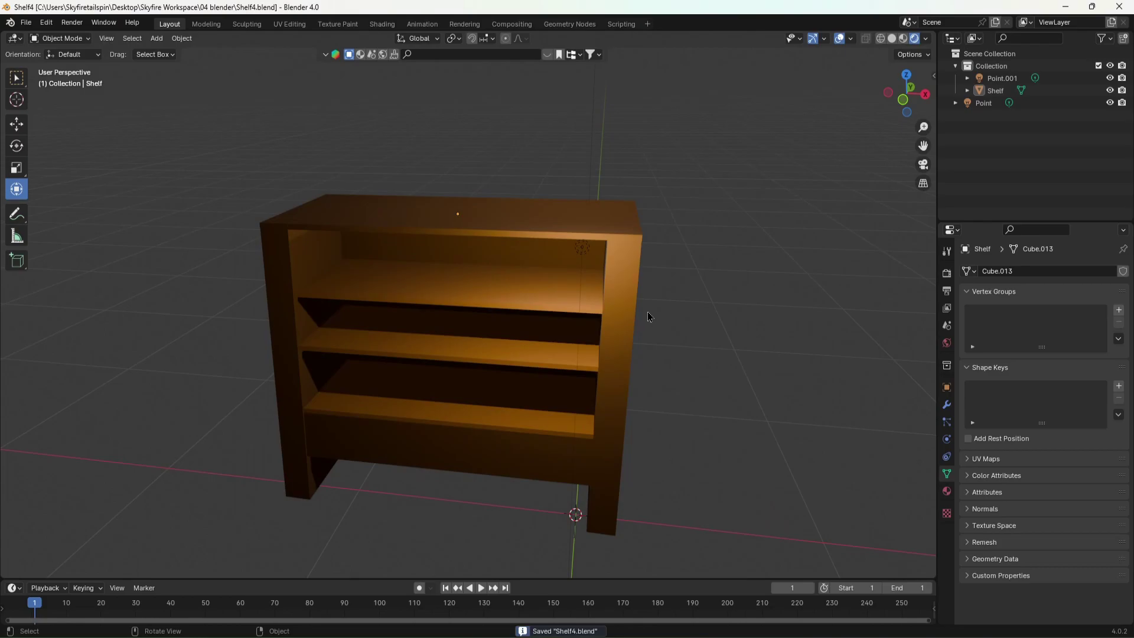
key(s)
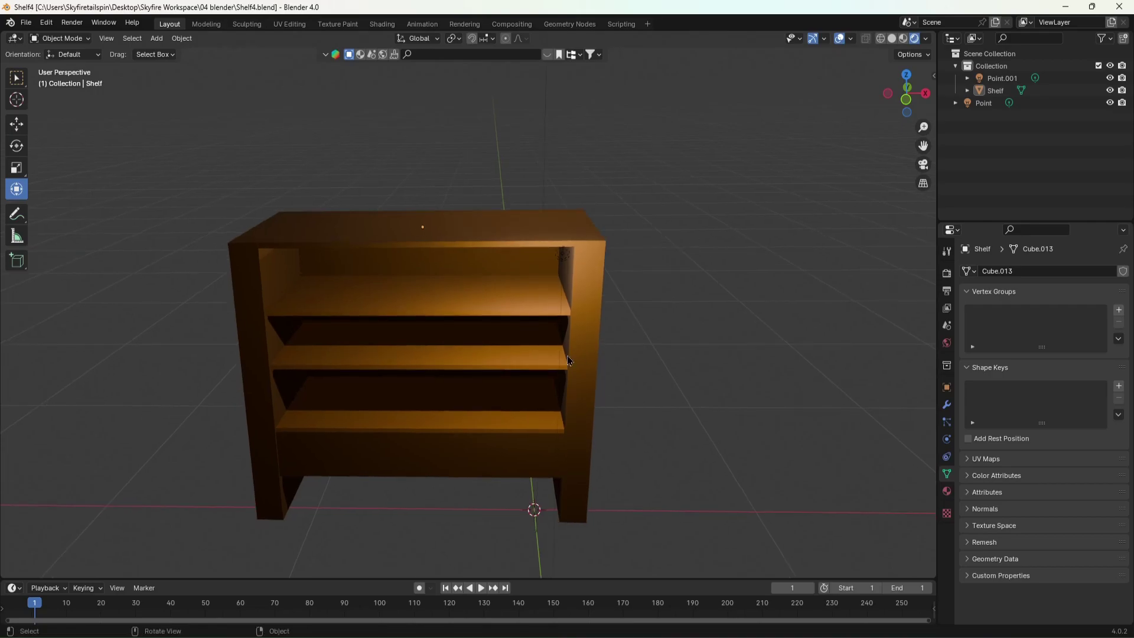
click(468, 304)
Slide the Shelf along the X axis and view it front-on.
click(343, 288)
drag(495, 231, 620, 232)
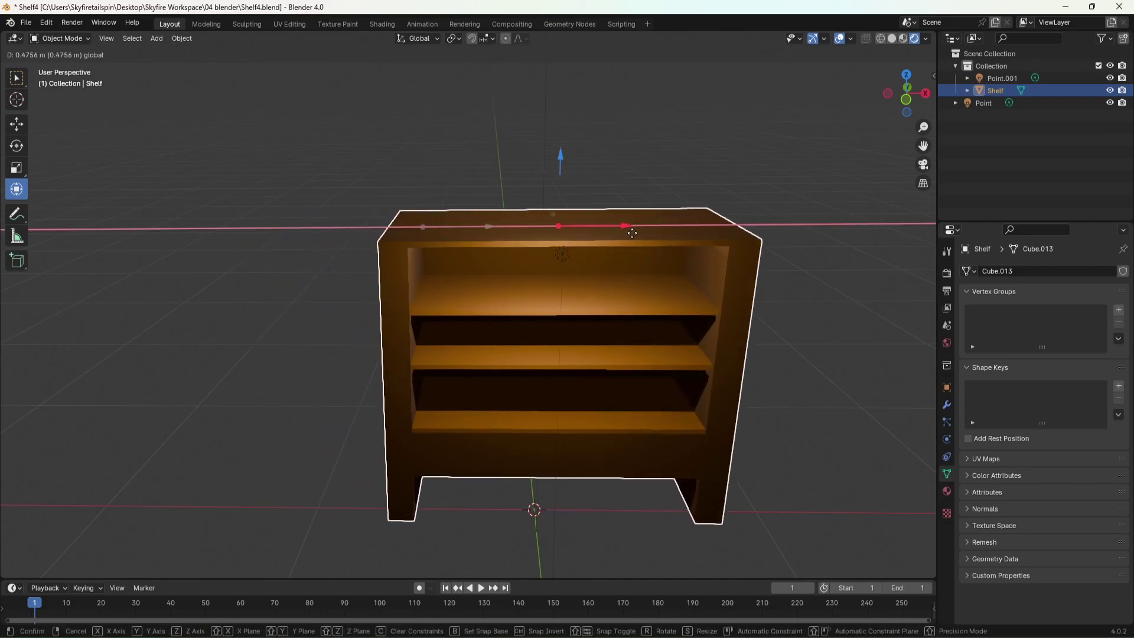
key(shift+grave)
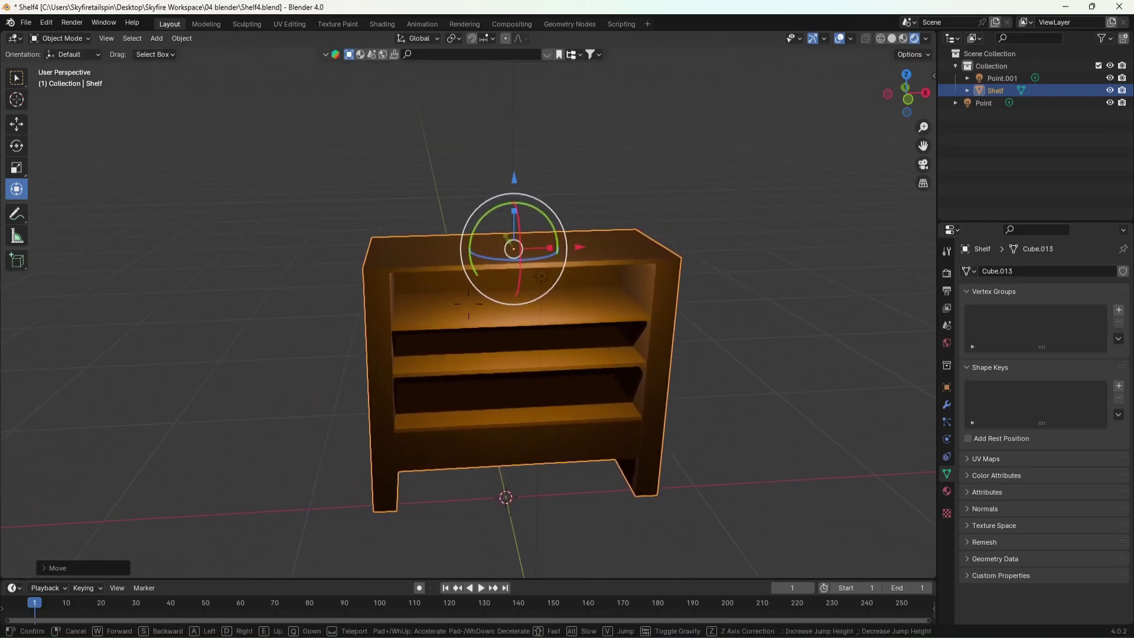
key(w)
key(s)
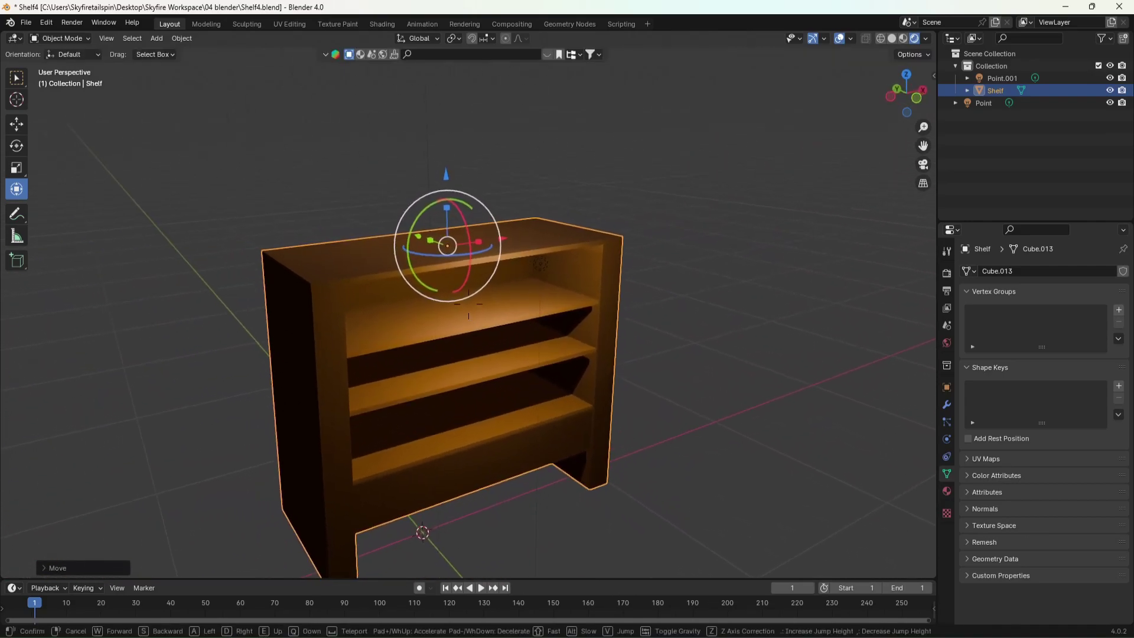
key(w)
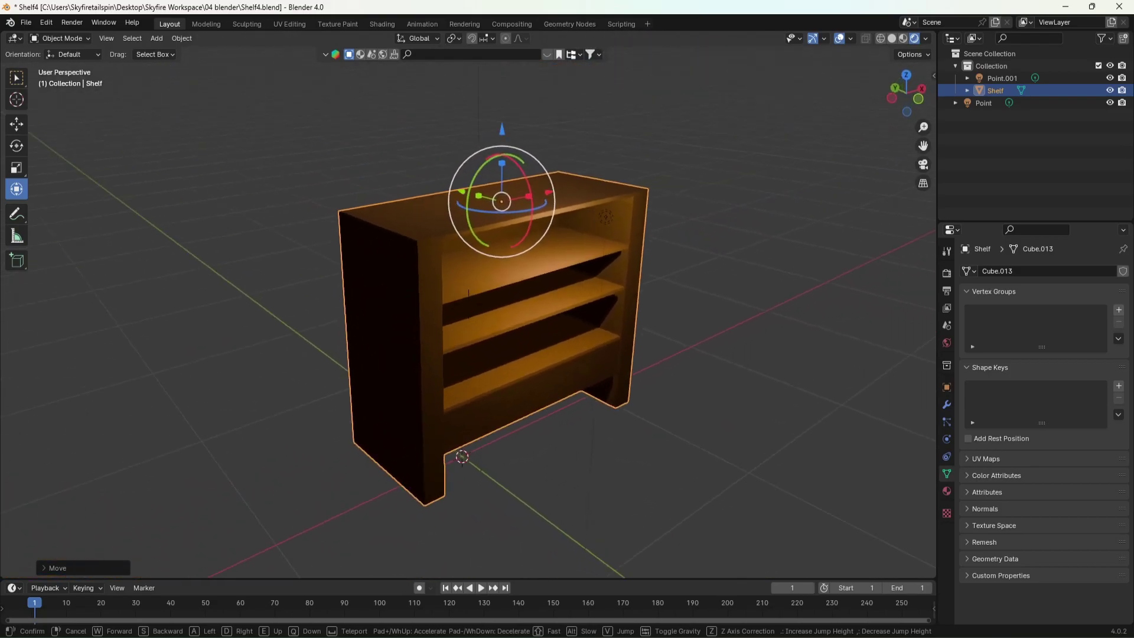
Walk the view around the Shelf to inspect it from several angles.
key(d)
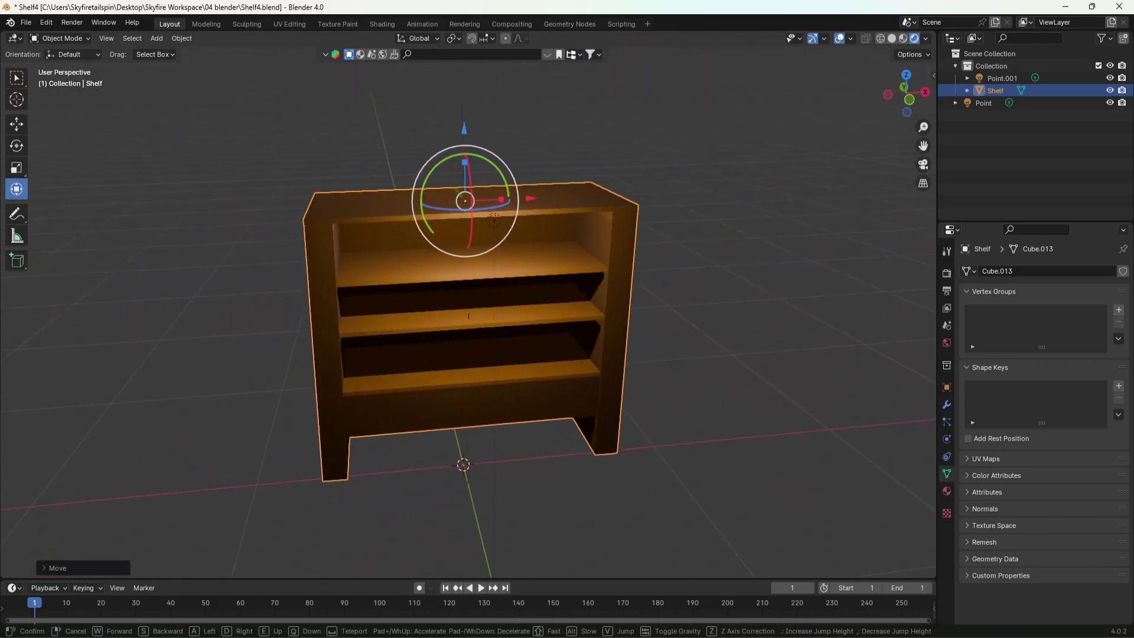
key(d)
key(w)
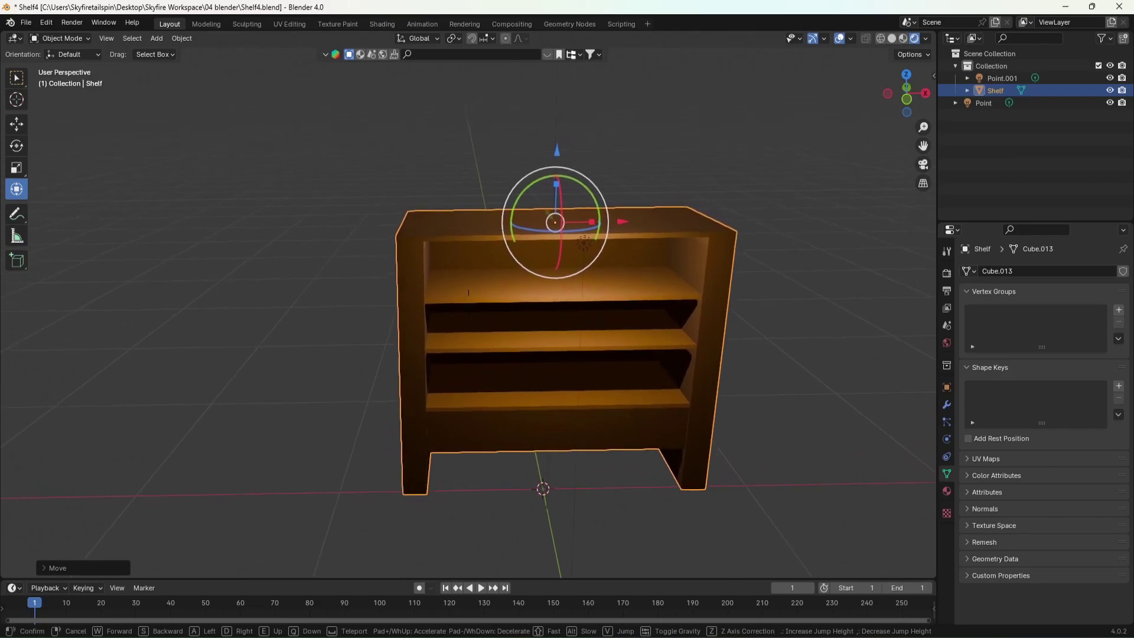
key(s)
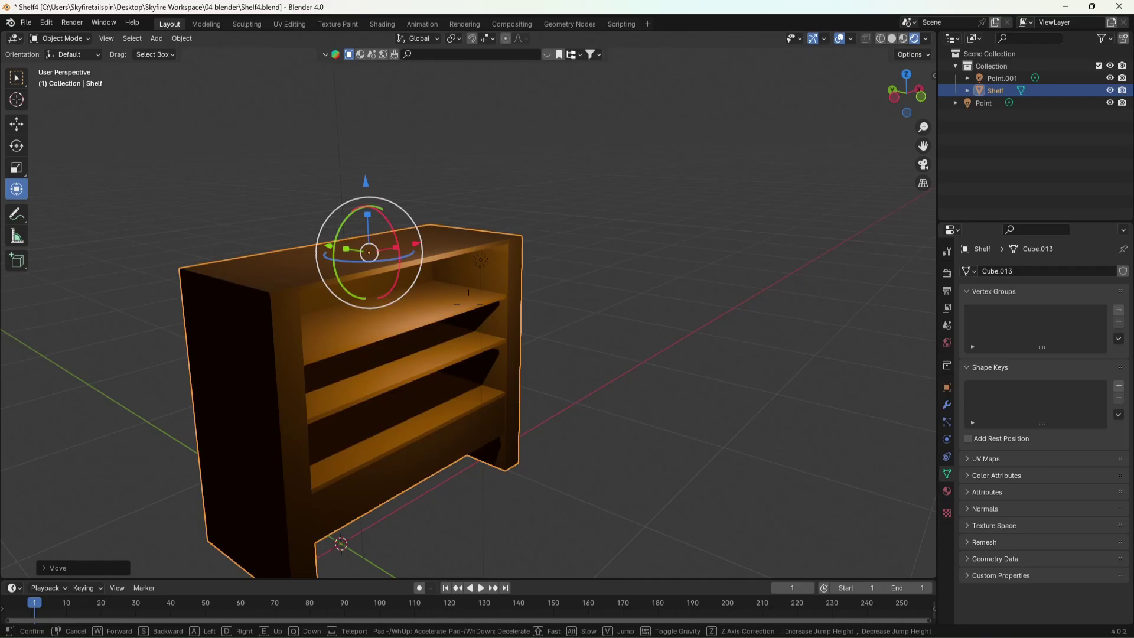
key(s)
key(a)
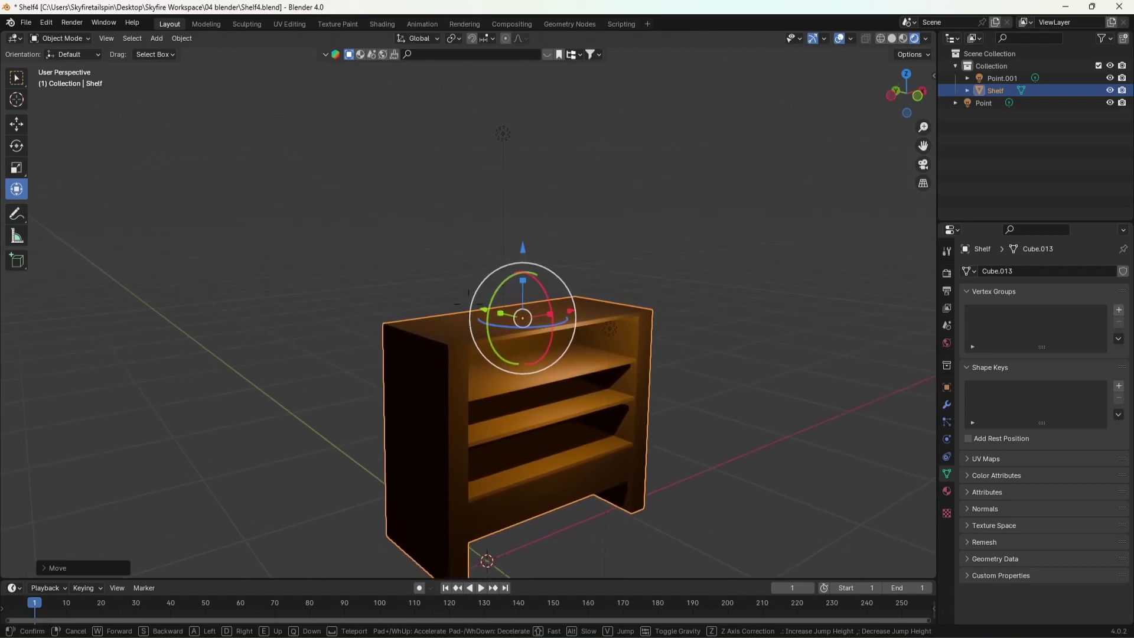
key(s)
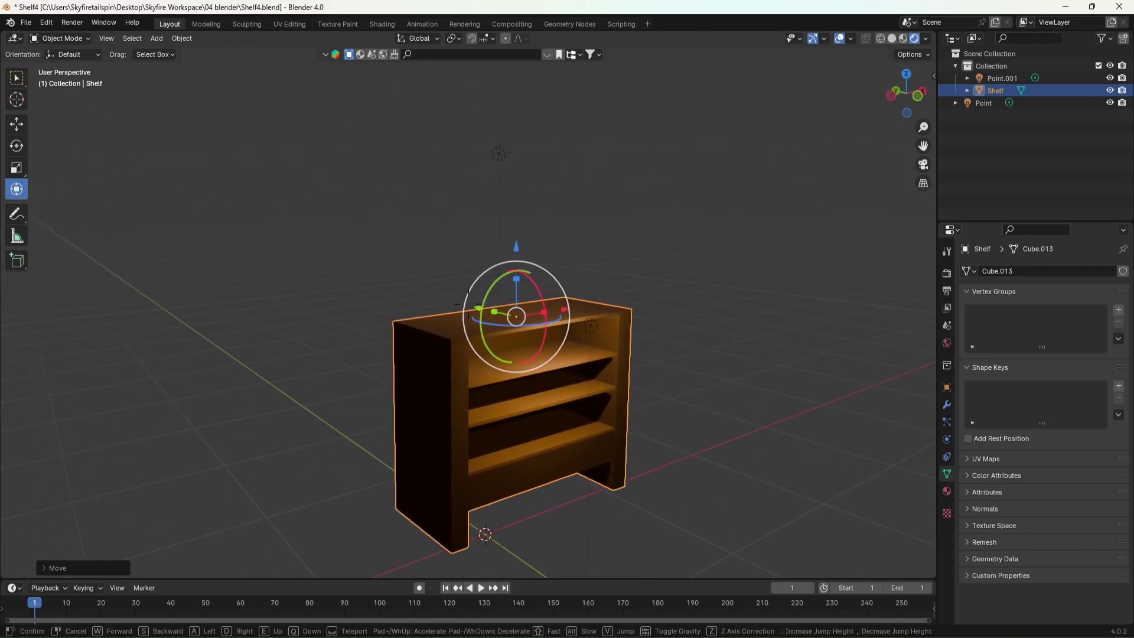